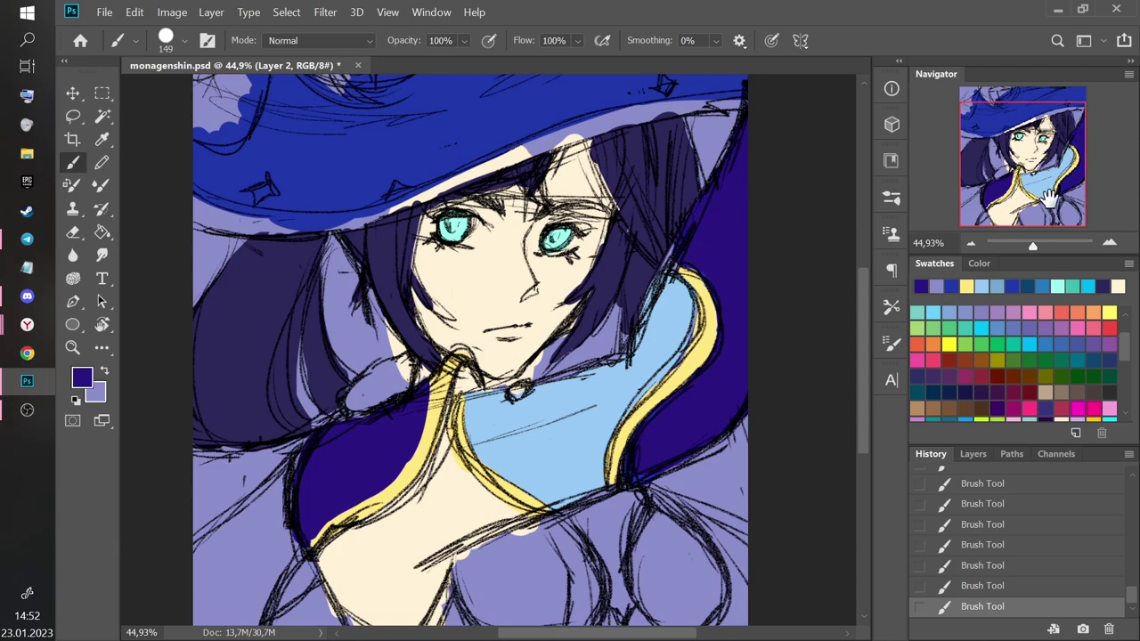
Touch up the collar in its sampled light blue, and paint the hat's brim trim and star ornaments in sampled yellow.
alt+click(532, 443)
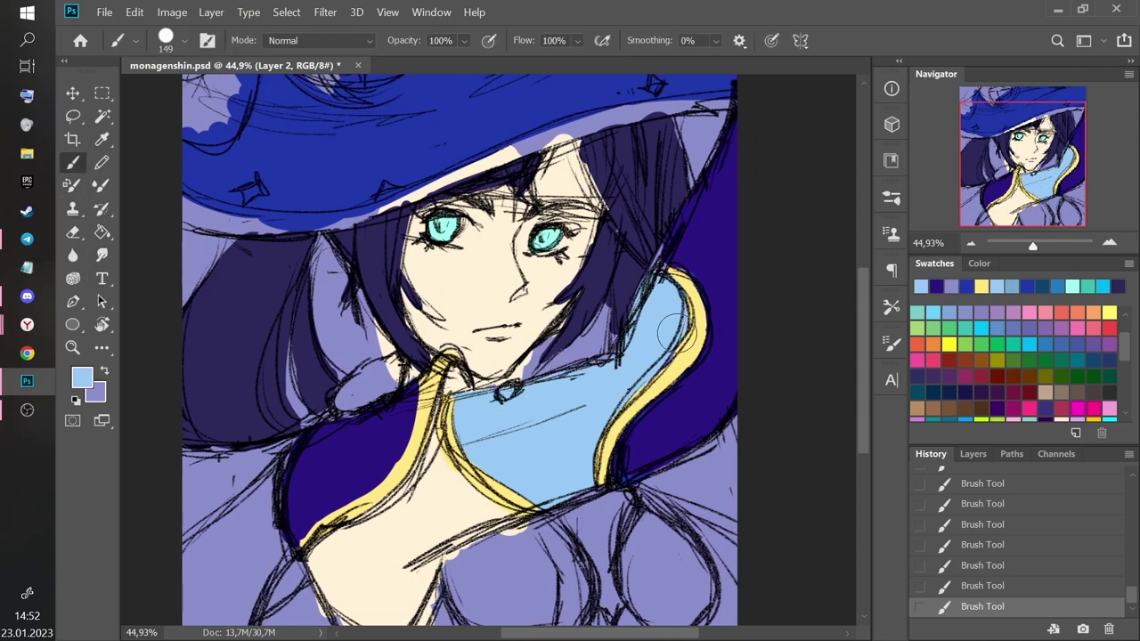
drag(1009, 148, 1009, 132)
alt+click(419, 479)
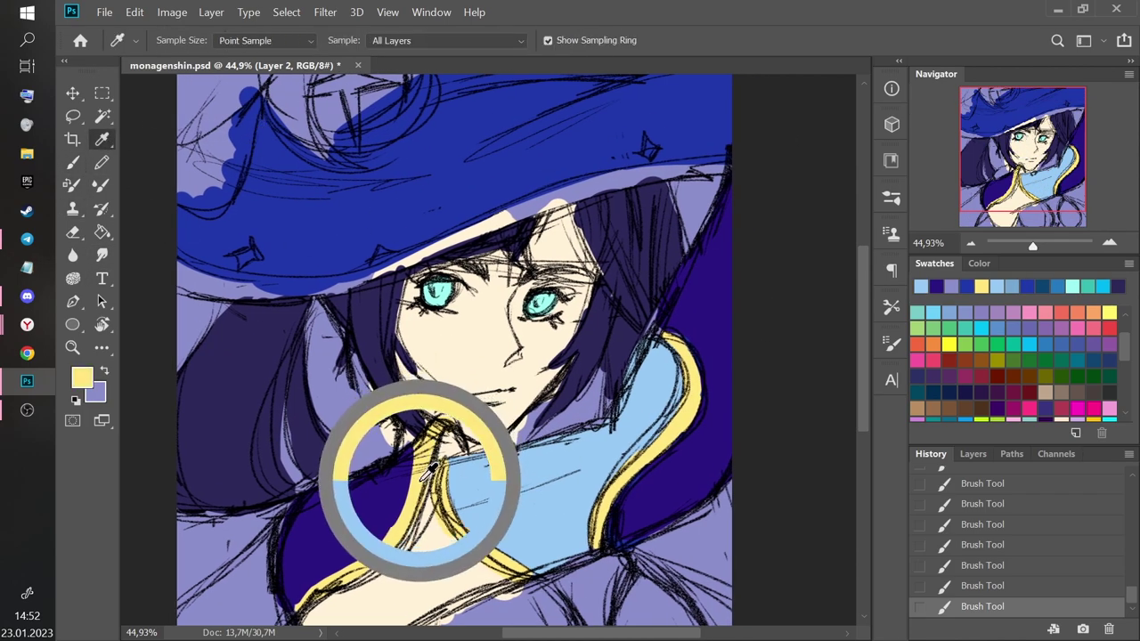
drag(182, 285, 726, 167)
drag(560, 201, 697, 181)
drag(332, 279, 407, 257)
key(ctrl+z)
drag(239, 260, 250, 255)
drag(646, 149, 649, 150)
key(ctrl+z)
Choose a very dark navy based on the hair colour and fill the unpainted patch at the hat's upper left.
alt+click(232, 370)
click(82, 378)
click(521, 384)
click(780, 203)
scroll(780, 207, up, 2)
mouse_move(237, 251)
mouse_down()
mouse_move(249, 211)
mouse_move(196, 265)
mouse_move(211, 293)
mouse_move(228, 280)
mouse_up()
Paint the hat's round emblem yellow, set the brush size to 55, and undo the stray strokes around it.
click(951, 285)
mouse_move(311, 231)
mouse_down()
mouse_move(306, 178)
mouse_move(391, 185)
mouse_move(410, 200)
mouse_up()
mouse_move(287, 191)
mouse_down()
mouse_move(305, 250)
mouse_move(287, 197)
mouse_up()
key(ctrl+z)
drag(312, 245, 370, 267)
key(ctrl+z)
right_click(479, 167)
click(636, 212)
key(ctrl+z)
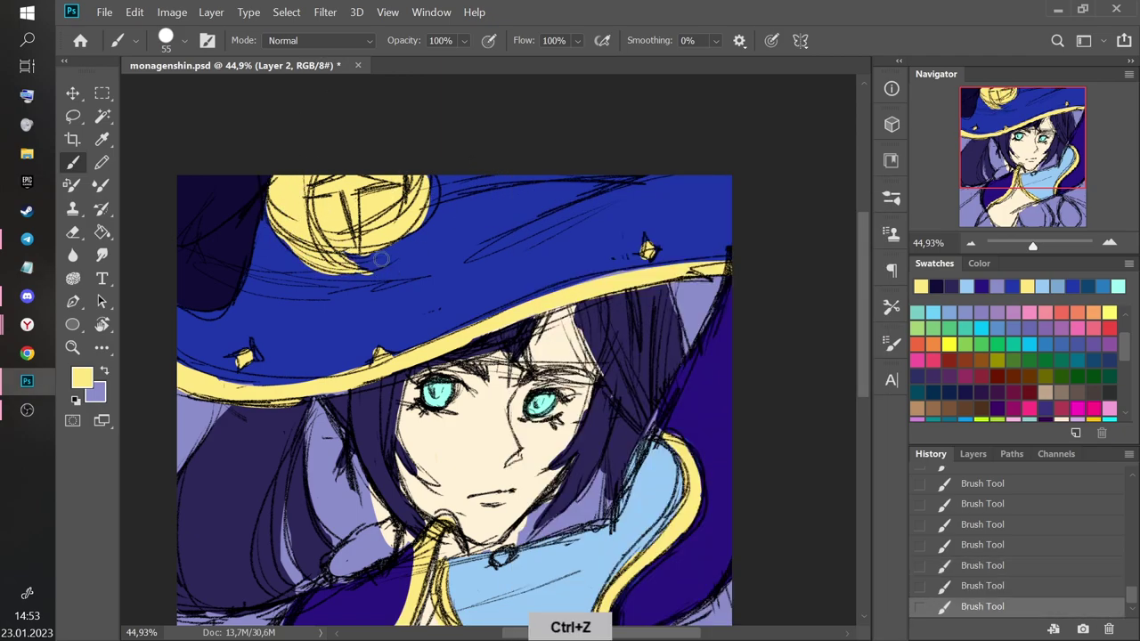
Sample the cape's deep purple and fill both bodice cups using a brush size of 84.
scroll(860, 354, down, 5)
click(103, 141)
click(712, 267)
drag(860, 305, 860, 356)
click(75, 164)
mouse_move(446, 390)
mouse_down()
mouse_move(472, 440)
mouse_move(447, 400)
mouse_up()
right_click(579, 347)
drag(703, 222, 710, 222)
mouse_move(488, 392)
mouse_down()
mouse_move(448, 389)
mouse_move(531, 365)
mouse_move(565, 381)
mouse_move(580, 425)
mouse_move(674, 433)
mouse_move(695, 367)
mouse_move(630, 334)
mouse_move(632, 364)
mouse_up()
Sample the yellow trim colour and paint the trim along the bodice edge beside the bare chest.
alt+click(412, 258)
drag(434, 402, 417, 443)
scroll(872, 305, up, 2)
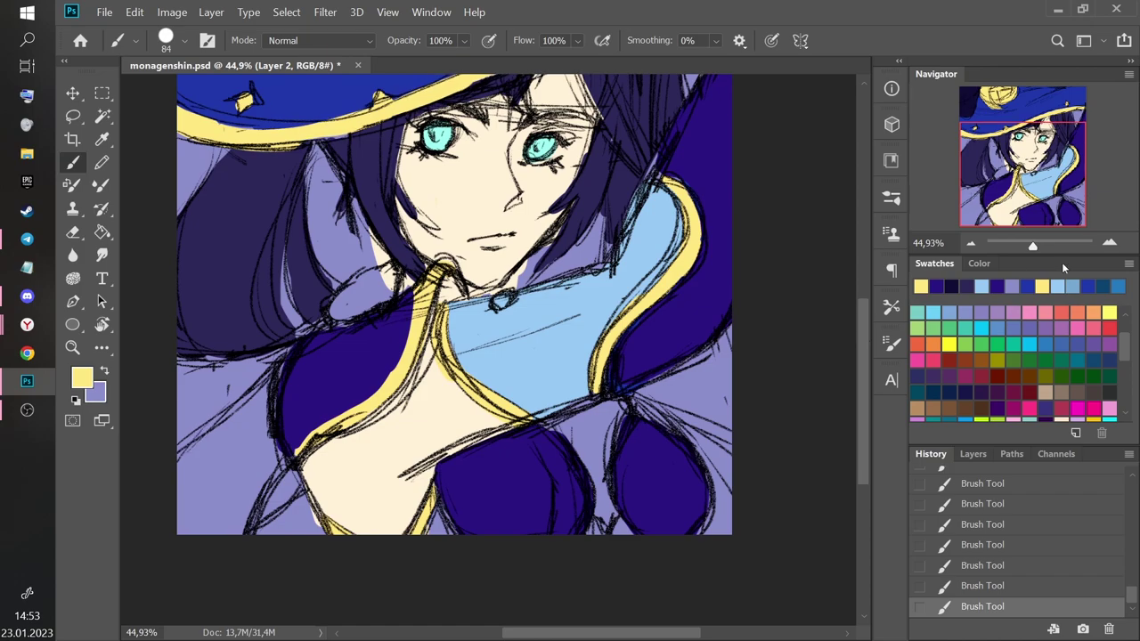
Choose a dark crimson and fill the cape lining at the drawing's lower left.
click(1110, 328)
click(83, 378)
click(562, 322)
click(631, 219)
click(780, 200)
mouse_move(267, 436)
mouse_down()
mouse_move(260, 385)
mouse_move(179, 479)
mouse_move(190, 511)
mouse_move(228, 482)
mouse_move(208, 436)
mouse_move(272, 377)
mouse_move(294, 530)
mouse_move(294, 510)
mouse_move(274, 525)
mouse_move(323, 548)
mouse_up()
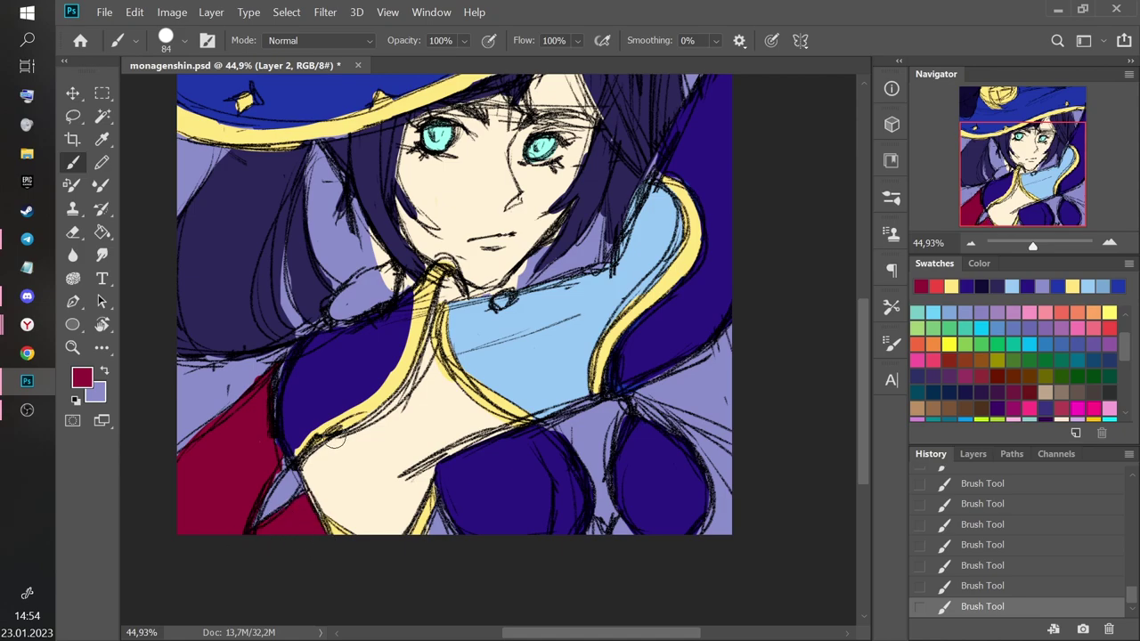
Clean up the border between the purple shoulder and the crimson cape lining using both colours.
alt+click(283, 369)
drag(276, 354, 285, 375)
click(935, 286)
mouse_move(283, 463)
mouse_down()
mouse_move(265, 493)
mouse_move(283, 457)
mouse_up()
Fill the cape strip above the crimson lining with sampled deep purple and the shoulder bow with very dark navy.
alt+click(692, 264)
mouse_move(182, 392)
mouse_down()
mouse_move(190, 413)
mouse_move(224, 400)
mouse_move(198, 400)
mouse_move(225, 365)
mouse_move(212, 419)
mouse_up()
click(982, 287)
mouse_move(354, 290)
mouse_down()
mouse_move(341, 302)
mouse_move(380, 272)
mouse_move(331, 311)
mouse_up()
Erase the skin colour spilling past both sides of the jawline and neck.
click(75, 233)
drag(383, 267, 393, 242)
drag(381, 265, 400, 236)
drag(525, 271, 507, 287)
mouse_move(524, 283)
mouse_down()
mouse_move(501, 287)
mouse_move(535, 266)
mouse_up()
mouse_move(553, 241)
mouse_down()
mouse_move(545, 250)
mouse_move(554, 235)
mouse_up()
Sample the dark hair colour and fill in the hair strands around the face, forehead and left side.
click(97, 140)
click(601, 170)
click(74, 163)
drag(561, 222, 547, 244)
drag(555, 232, 545, 246)
drag(570, 214, 559, 233)
mouse_move(608, 138)
mouse_down()
mouse_move(552, 261)
mouse_move(527, 213)
mouse_up()
drag(516, 176, 516, 242)
drag(465, 210, 479, 192)
drag(455, 214, 469, 231)
drag(353, 242, 356, 332)
Fill the gap between the bodice cups with sampled skin tone and extend the yellow trim at the bodice's lower edge.
scroll(434, 214, down, 5)
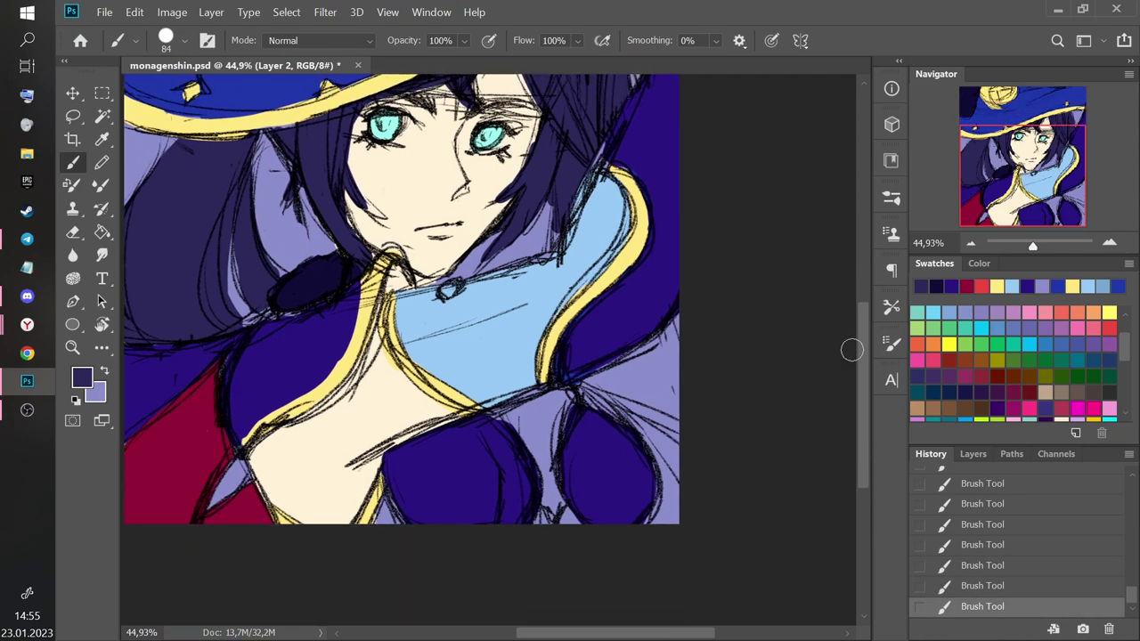
alt+click(326, 453)
mouse_move(532, 407)
mouse_down()
mouse_move(527, 438)
mouse_move(547, 493)
mouse_move(531, 415)
mouse_up()
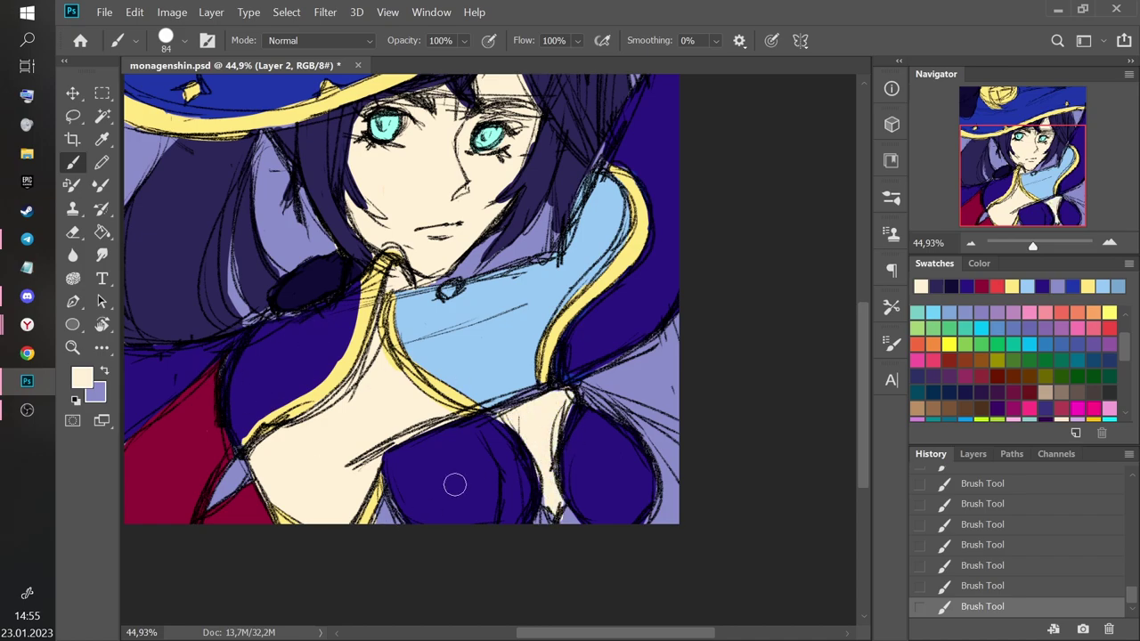
alt+click(392, 509)
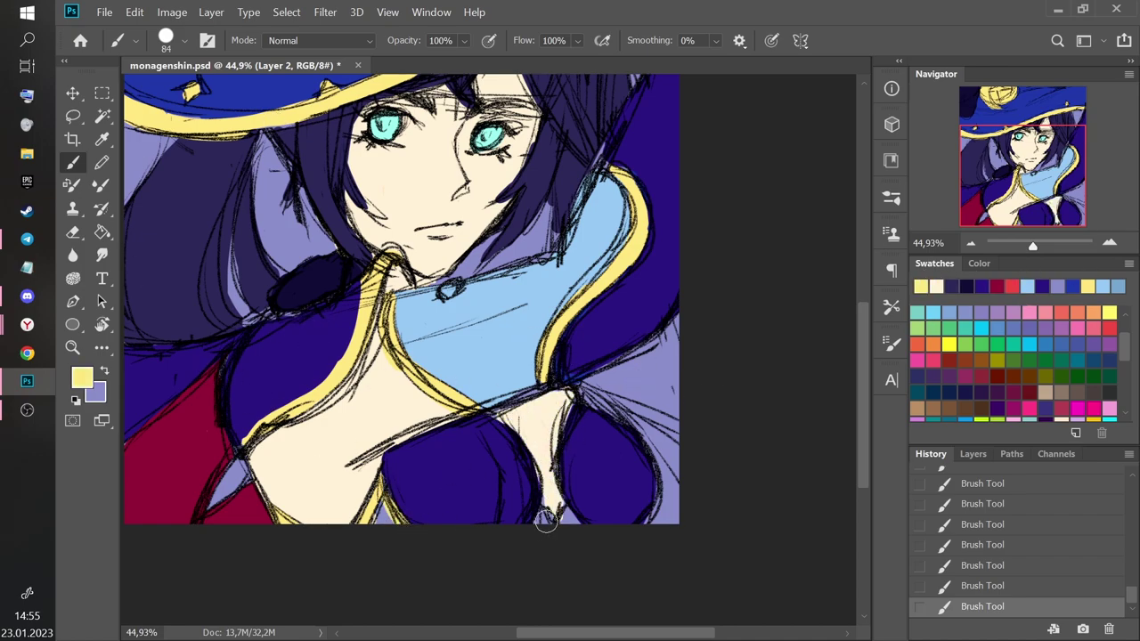
Choose the recent light blue as a painting colour, and sample the bodice's deep purple.
click(102, 140)
click(438, 459)
click(438, 459)
click(1043, 288)
click(73, 163)
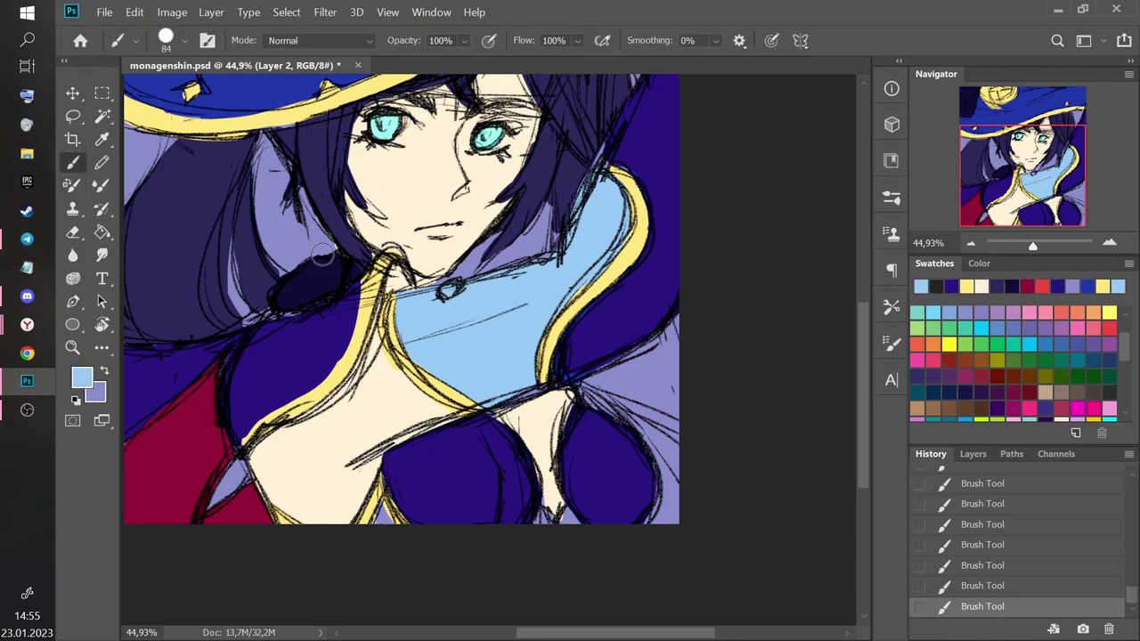
alt+click(491, 439)
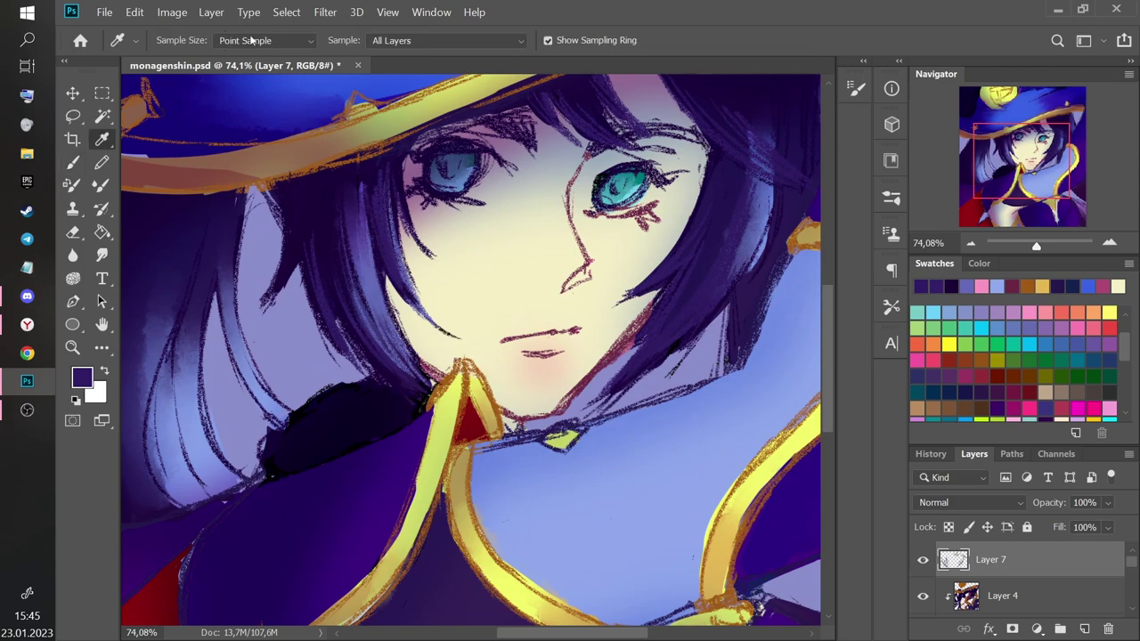
Soften the lips and the skin around them on Layer 7 with sampled pink and cream tones, undoing the last stroke.
alt+click(557, 370)
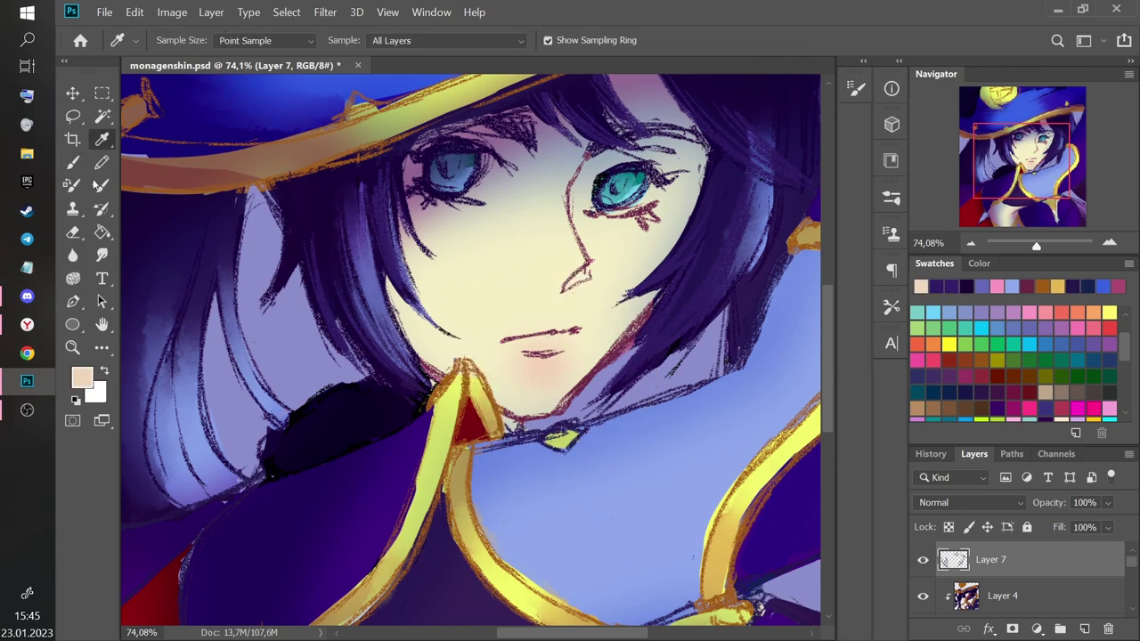
alt+click(592, 321)
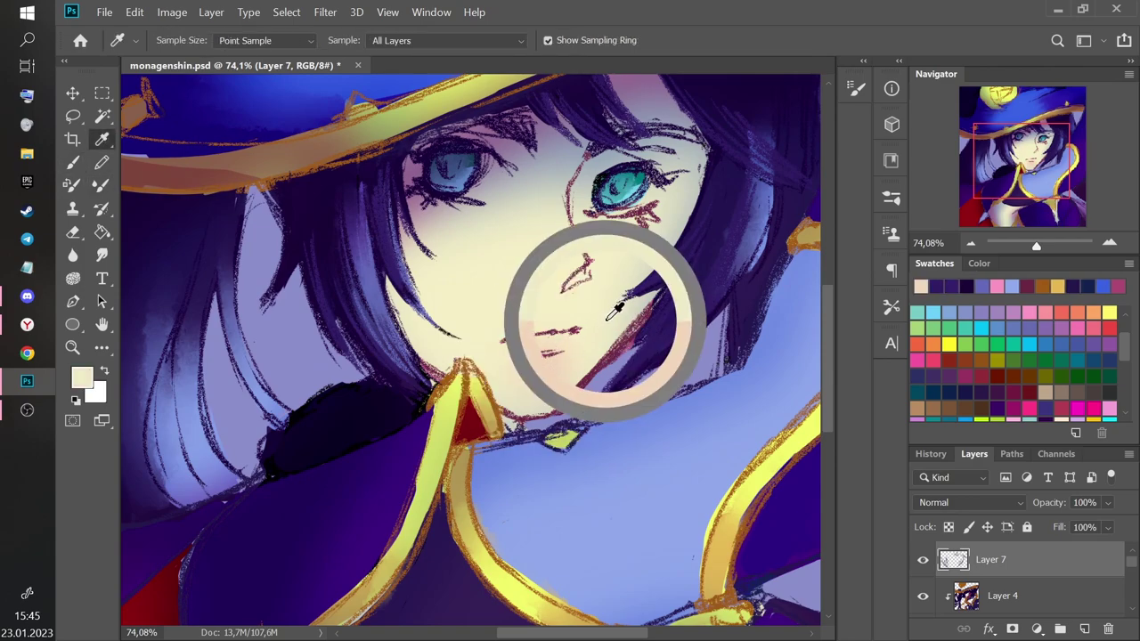
alt+click(545, 360)
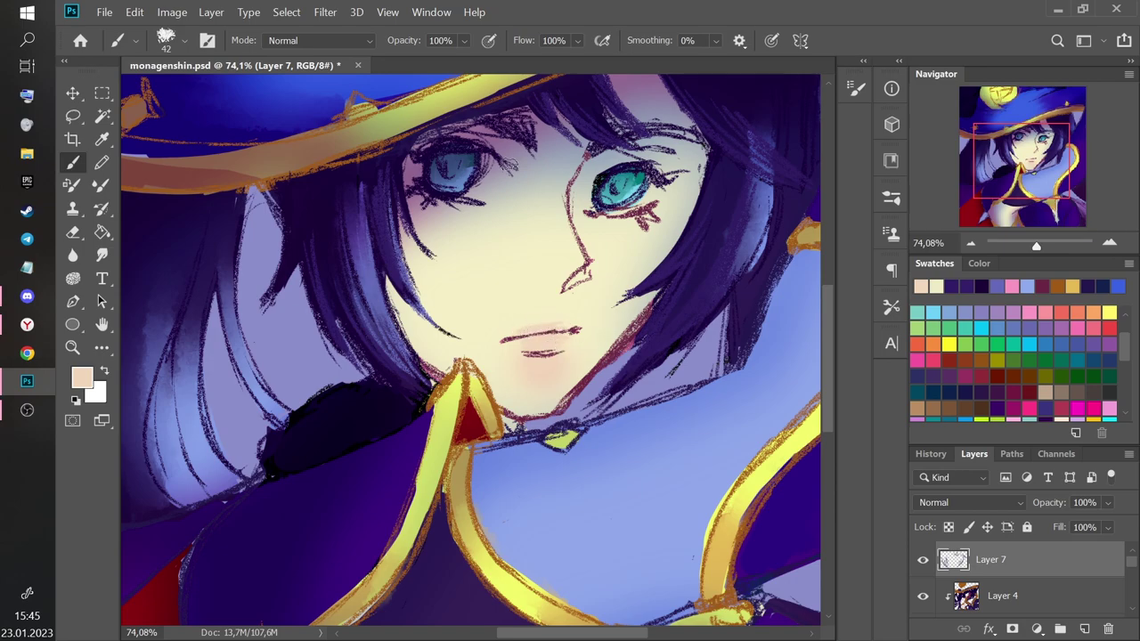
alt+click(486, 274)
mouse_move(505, 363)
mouse_down()
mouse_move(526, 403)
mouse_move(543, 407)
mouse_move(559, 371)
mouse_up()
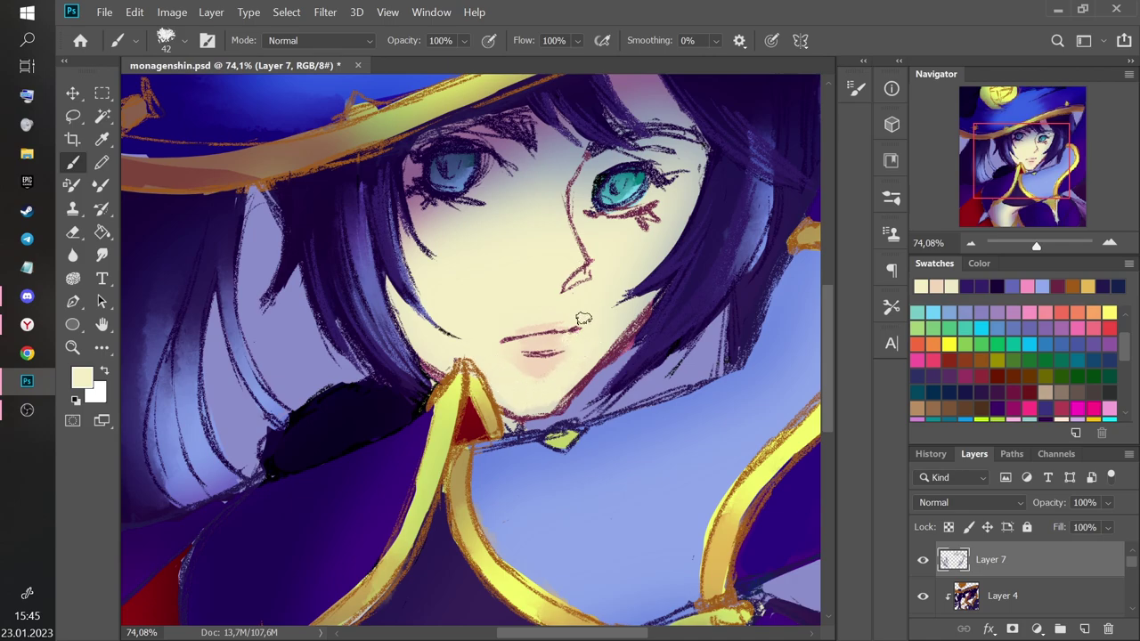
alt+click(496, 263)
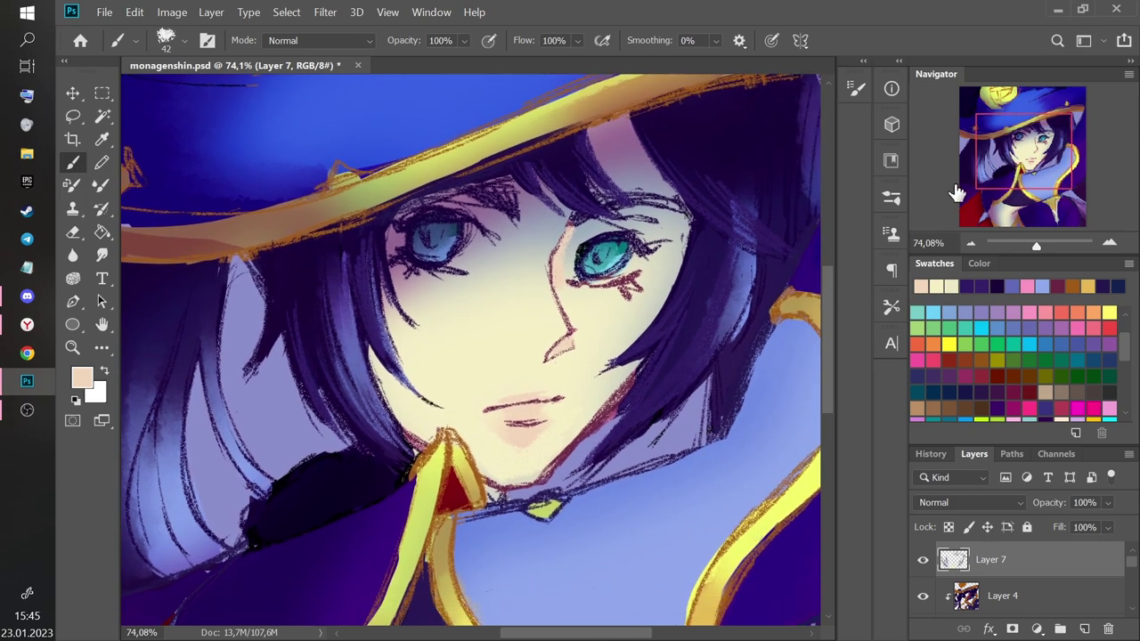
key(ctrl+z)
Sample a mauve from the brow shadow and paint shading beneath both eyes, undoing the stray strokes.
alt+click(524, 187)
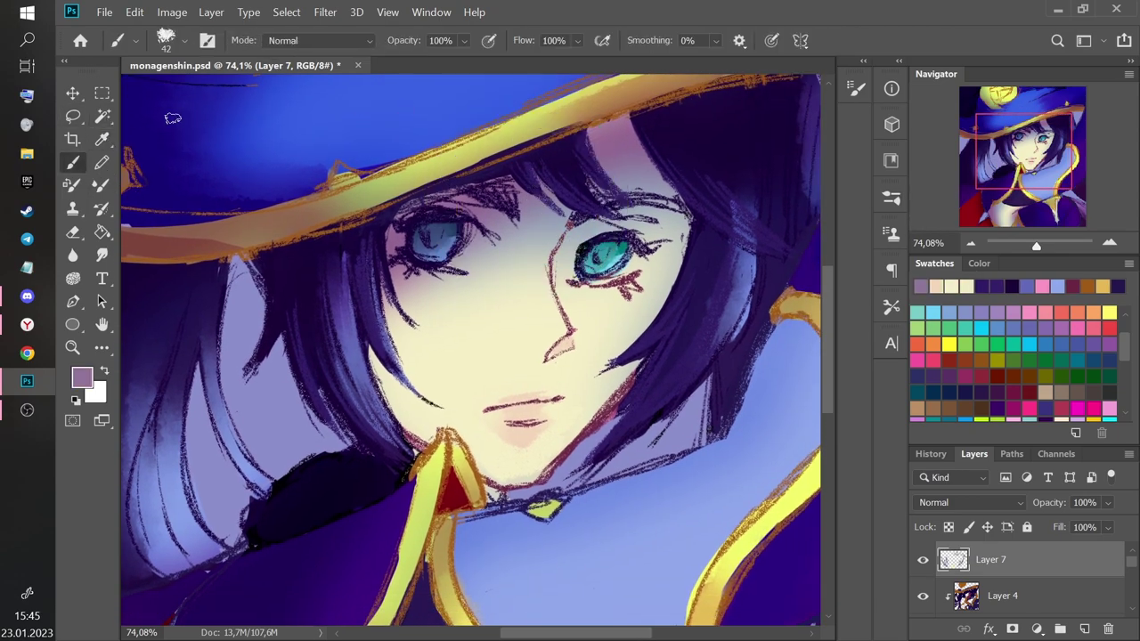
mouse_move(454, 202)
mouse_down()
mouse_move(408, 210)
mouse_move(453, 208)
mouse_up()
drag(389, 252, 434, 267)
key(ctrl+z)
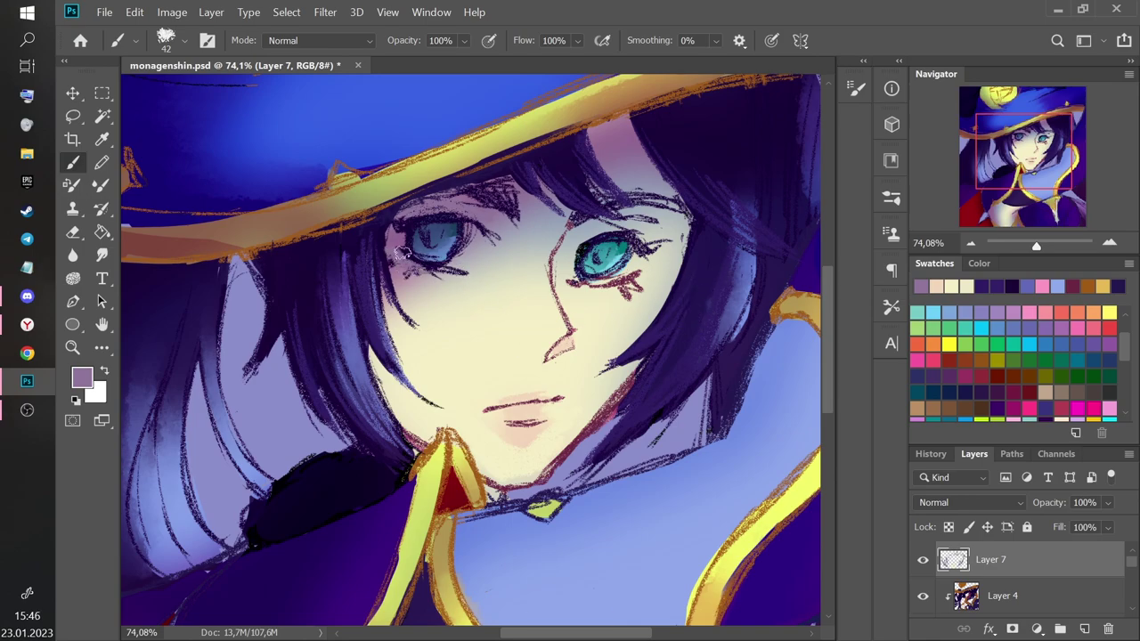
drag(565, 277, 643, 270)
drag(1021, 151, 1026, 148)
drag(410, 292, 433, 290)
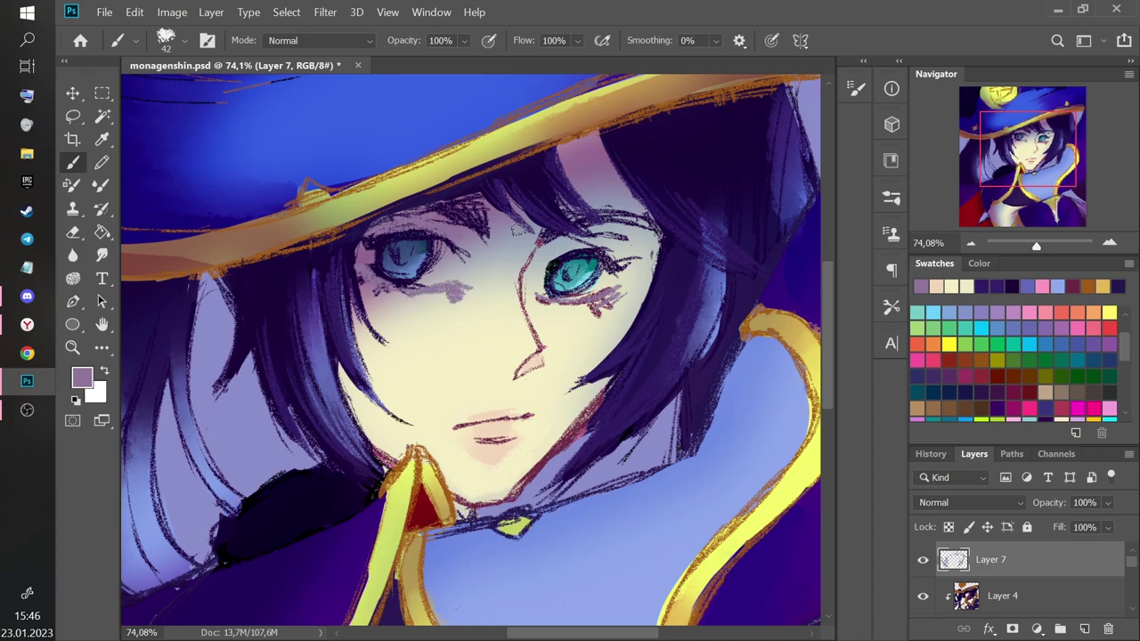
key(ctrl+z)
Paint mauve shadow under the nose tip and up the nose bridge into the right eye socket.
drag(524, 373, 543, 356)
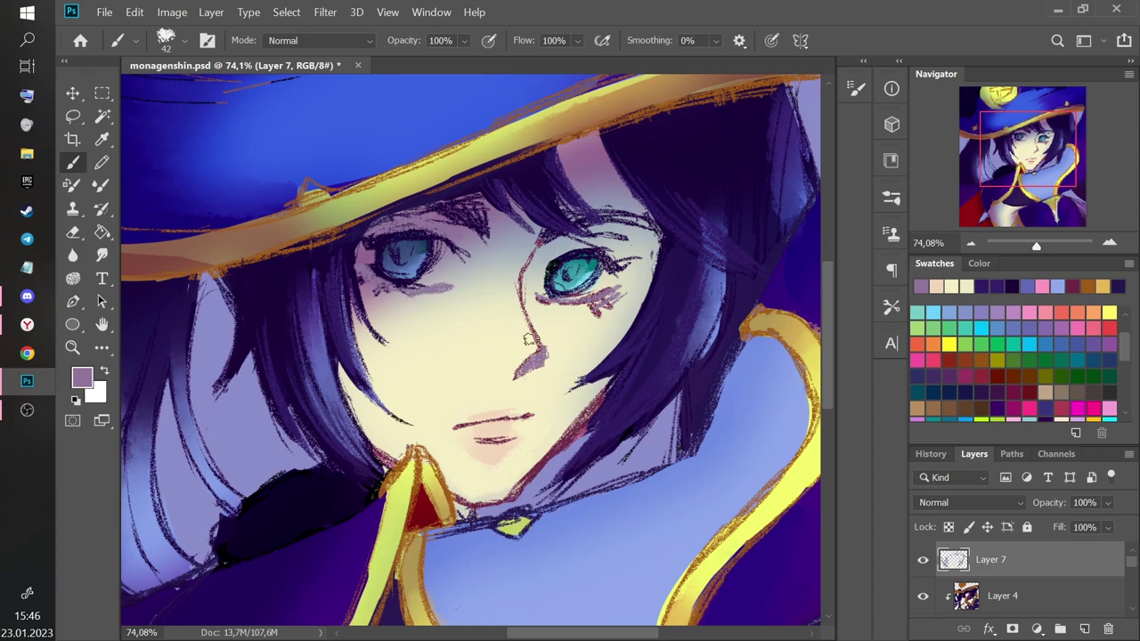
mouse_move(510, 276)
mouse_down()
mouse_move(524, 259)
mouse_move(531, 294)
mouse_move(529, 276)
mouse_move(553, 246)
mouse_up()
key(ctrl+z)
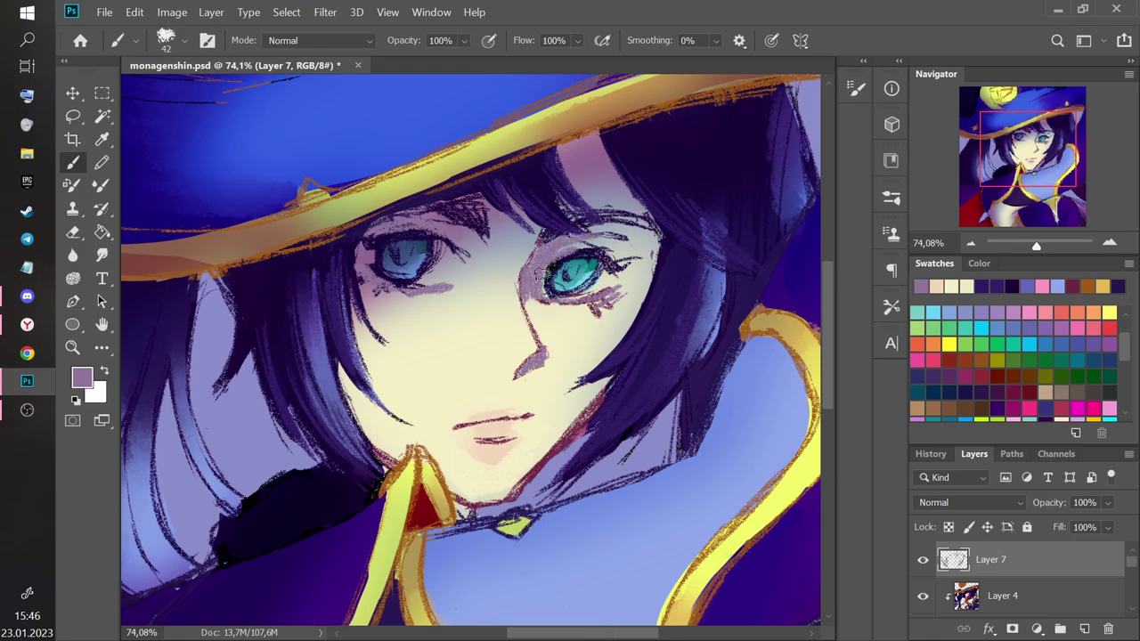
Clean up the edge of the nose bridge and the area under the right eye with sampled cream skin tone.
alt+click(512, 293)
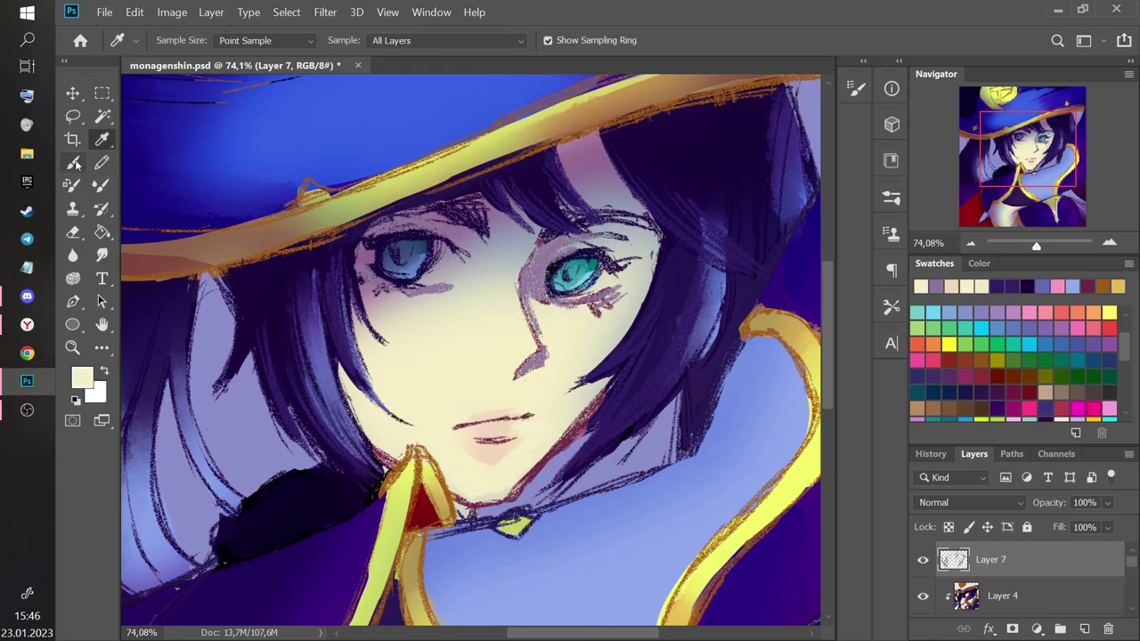
drag(512, 292, 513, 296)
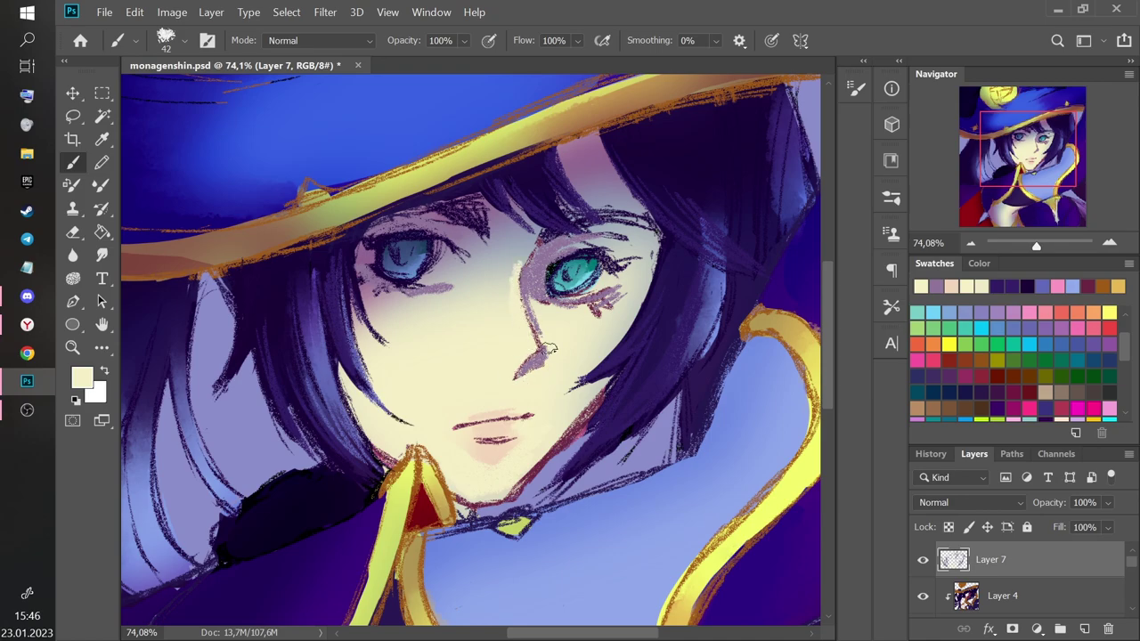
drag(600, 315, 599, 326)
Sample the dark purple hair colour and paint over the sketch lines of the strands on the face's left side.
mouse_move(1029, 149)
mouse_down()
mouse_move(1022, 166)
mouse_move(1019, 156)
mouse_up()
alt+click(158, 163)
drag(455, 400, 403, 324)
drag(381, 265, 426, 372)
drag(378, 241, 398, 339)
mouse_move(409, 305)
mouse_down()
mouse_move(454, 349)
mouse_move(414, 290)
mouse_move(405, 236)
mouse_up()
key(ctrl+z)
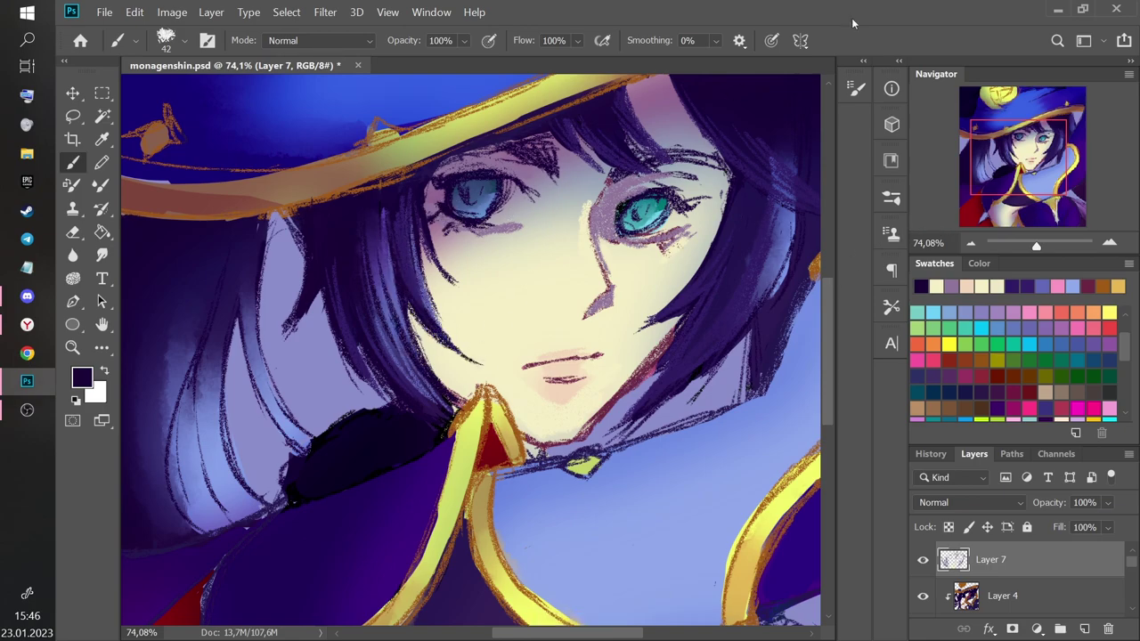
Repaint both irises with bright cyan in the lower part and dark blue in the upper part.
alt+click(626, 223)
drag(623, 230, 661, 212)
mouse_move(456, 211)
mouse_down()
mouse_move(472, 196)
mouse_move(495, 207)
mouse_up()
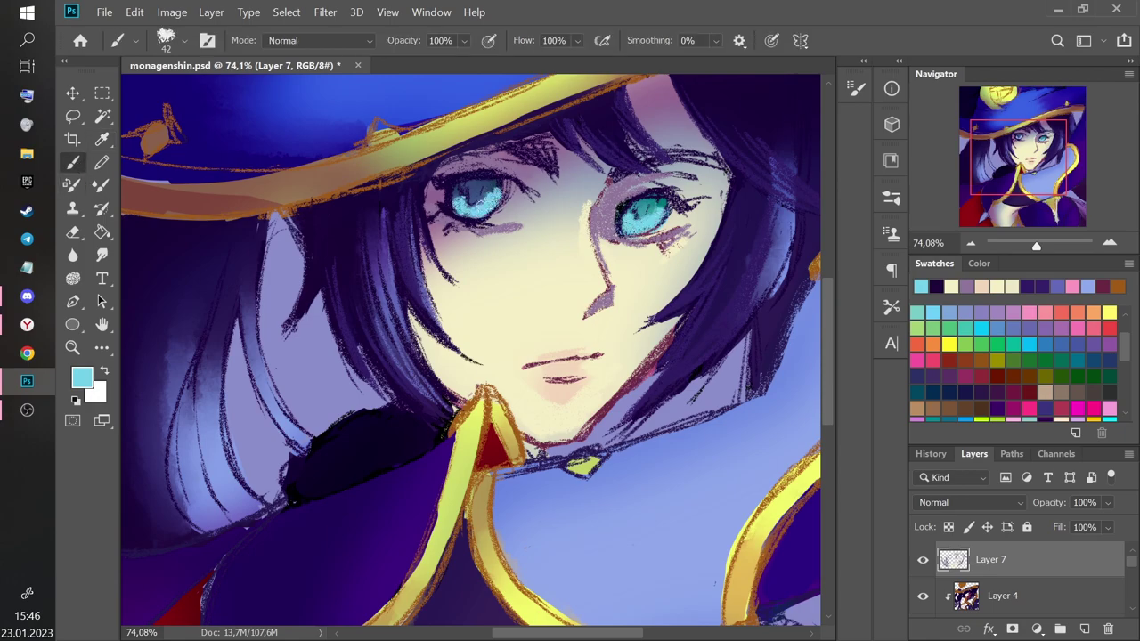
alt+click(621, 212)
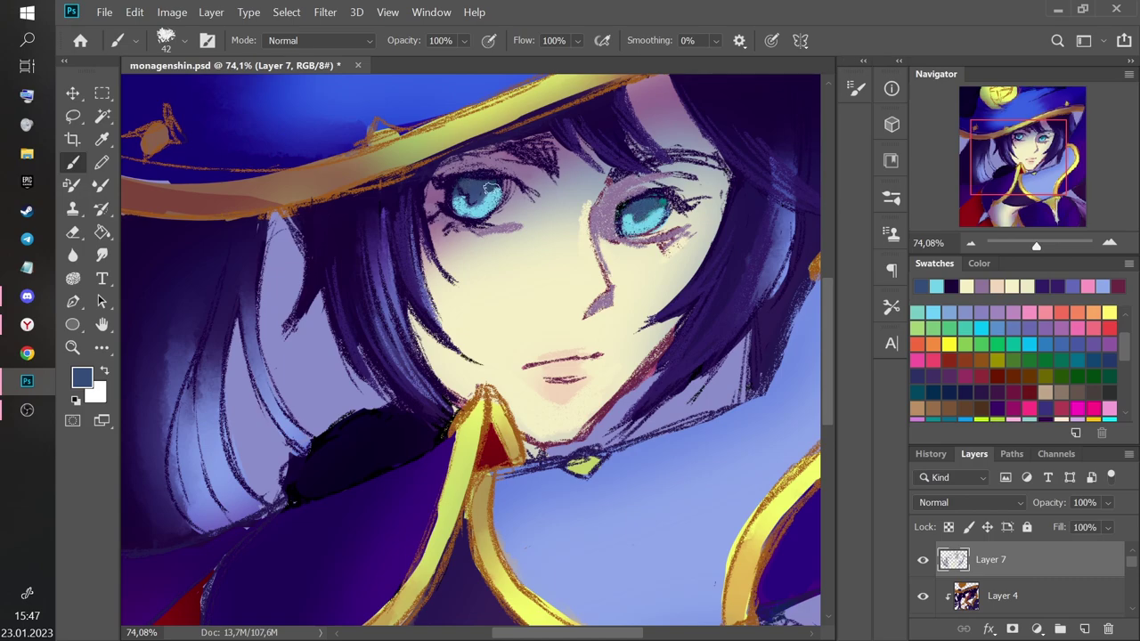
Darken the eye outlines with sampled dark purple, redoing the stroke between the right eye and nose bridge.
alt+click(539, 166)
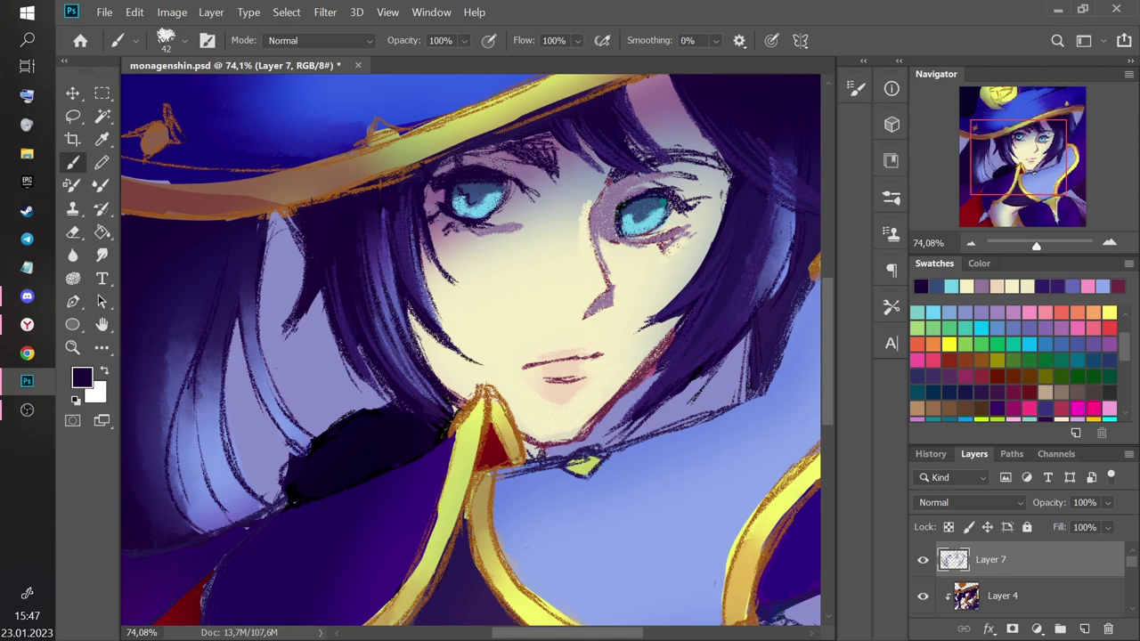
drag(627, 185, 597, 225)
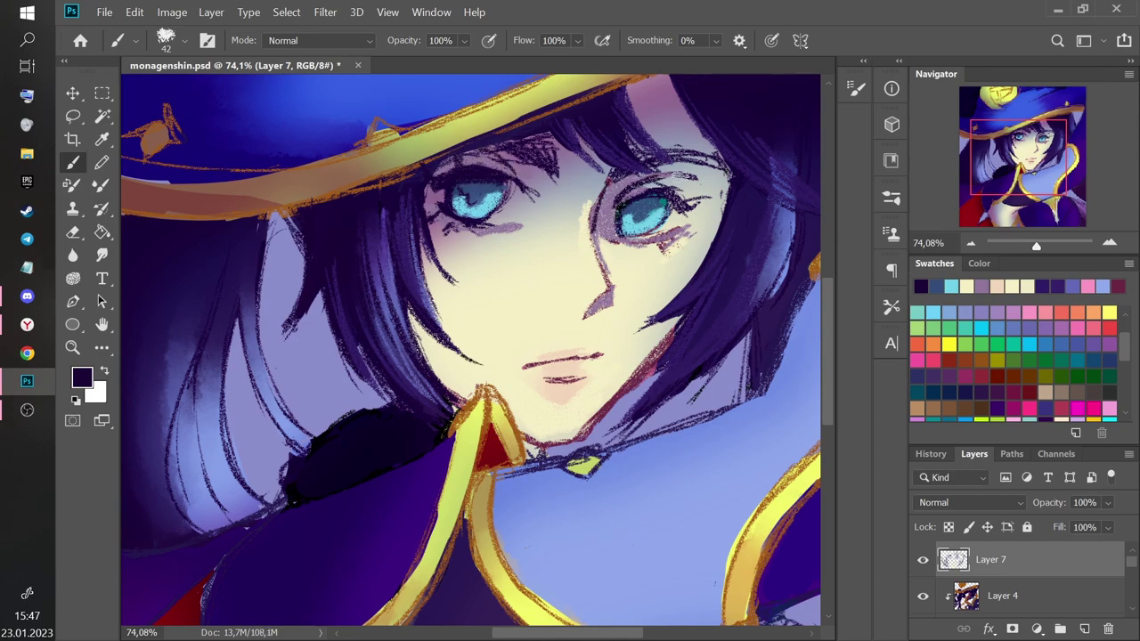
key(ctrl+z)
key(ctrl+z)
mouse_move(607, 187)
mouse_down()
mouse_move(594, 230)
mouse_move(595, 212)
mouse_up()
Redraw the nose outline and lower eye edges in sampled dark crimson, undoing the strokes on the lower lip.
alt+click(623, 388)
key(ctrl+z)
key(ctrl+z)
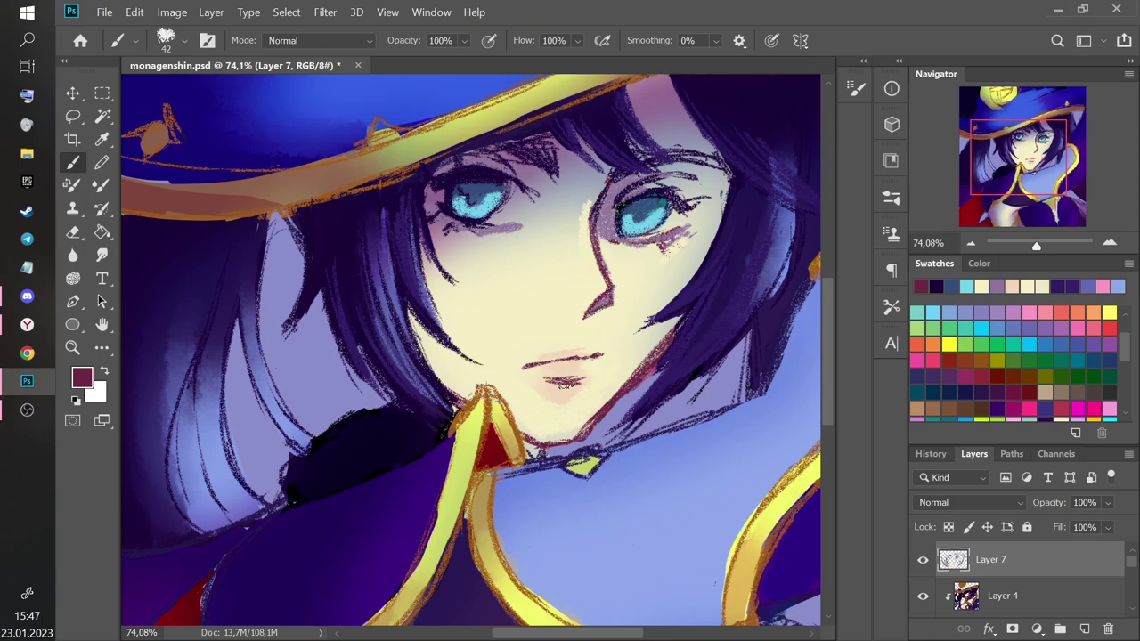
key(ctrl+z)
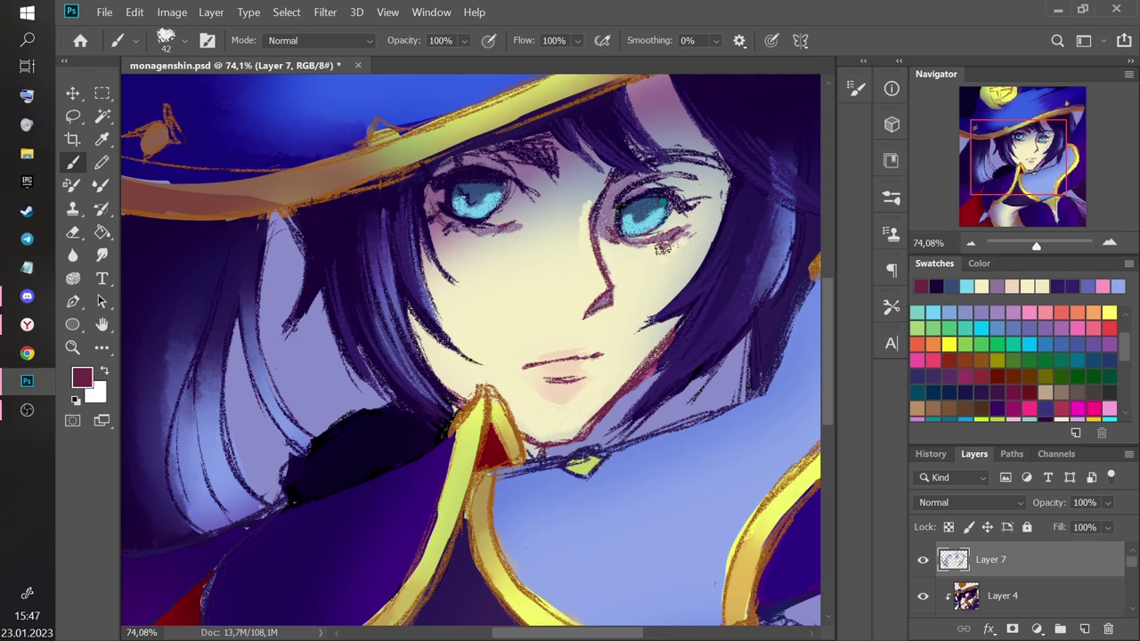
Add blue-violet strokes to the hair beside the right cheek, and paint the lashes and pupils in sampled dark purple.
alt+click(704, 252)
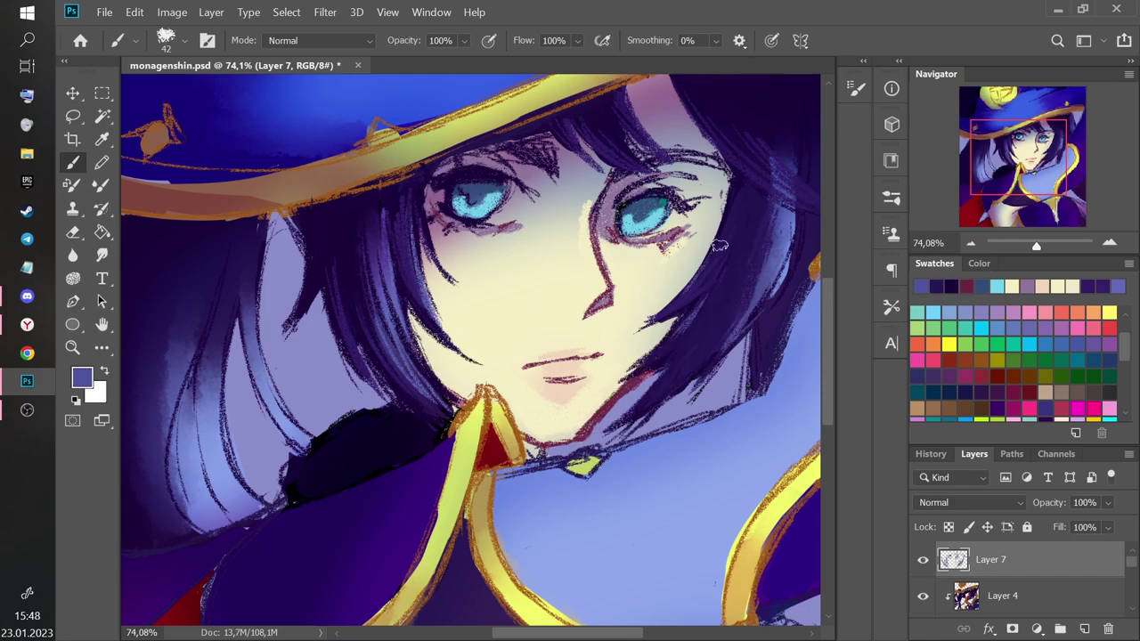
drag(710, 258, 680, 292)
alt+click(469, 168)
drag(669, 198, 697, 205)
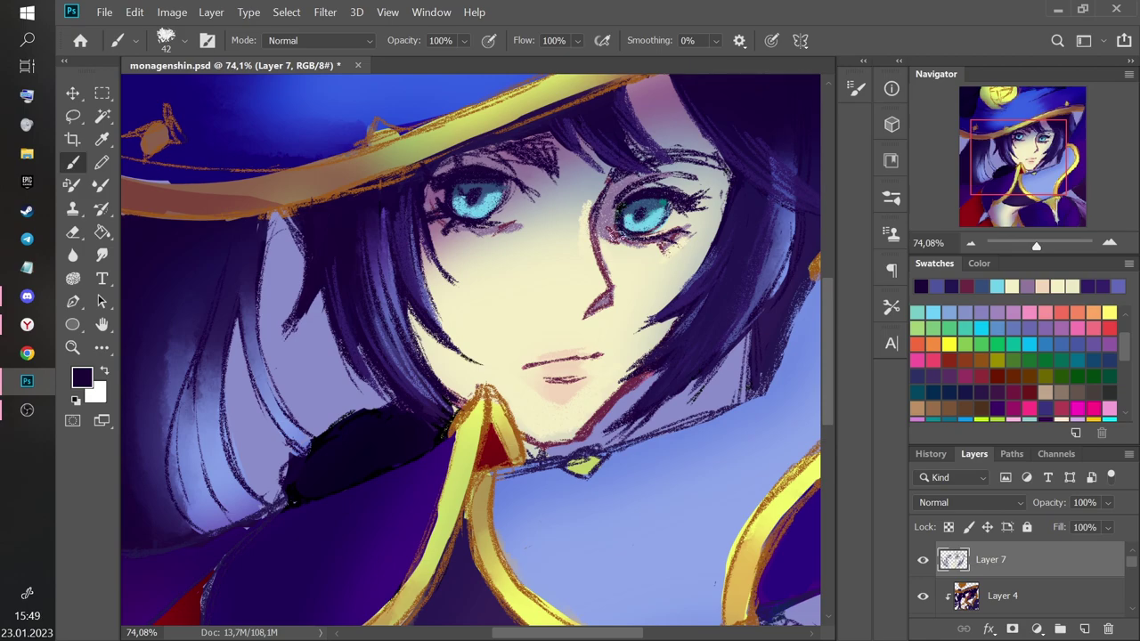
key(ctrl+z)
Smooth the skin around the chin, nose bridge, forehead and eyelids with sampled cream and grey-beige tones.
drag(1036, 246, 1038, 245)
alt+click(568, 242)
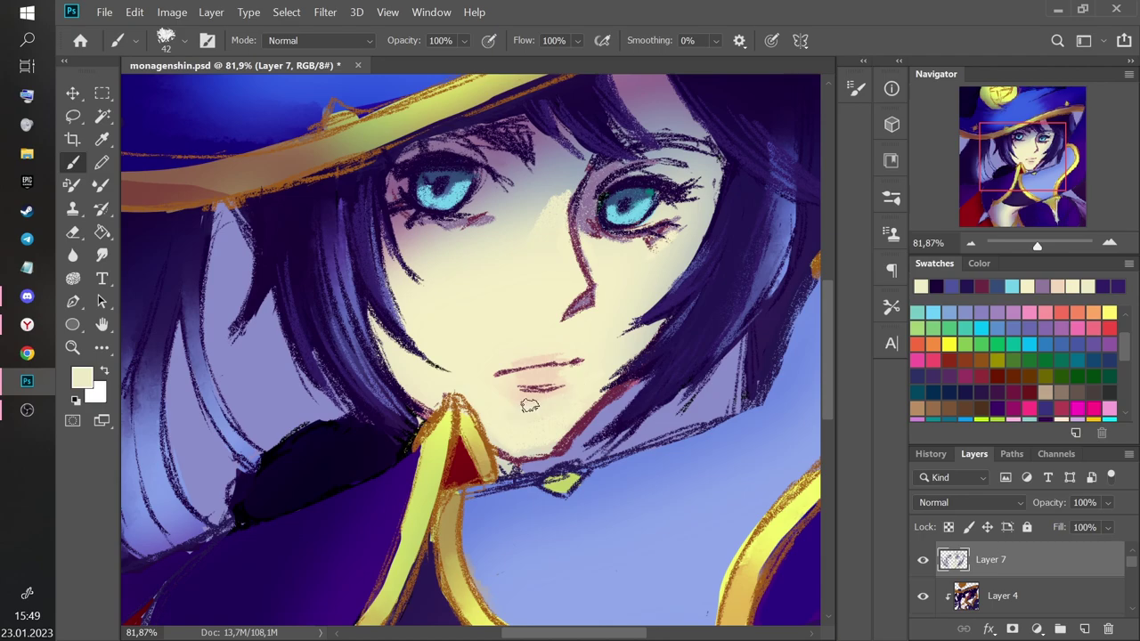
alt+click(532, 215)
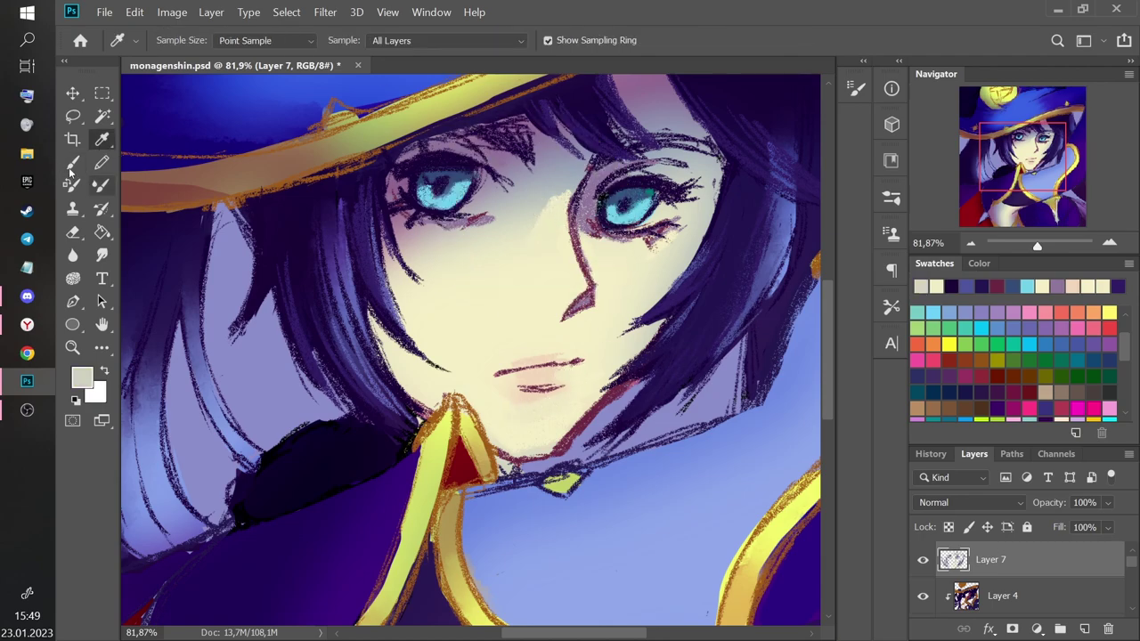
mouse_move(563, 194)
mouse_down()
mouse_move(529, 219)
mouse_move(565, 184)
mouse_move(535, 196)
mouse_move(516, 178)
mouse_move(561, 152)
mouse_move(558, 114)
mouse_move(588, 158)
mouse_move(623, 178)
mouse_move(661, 148)
mouse_up()
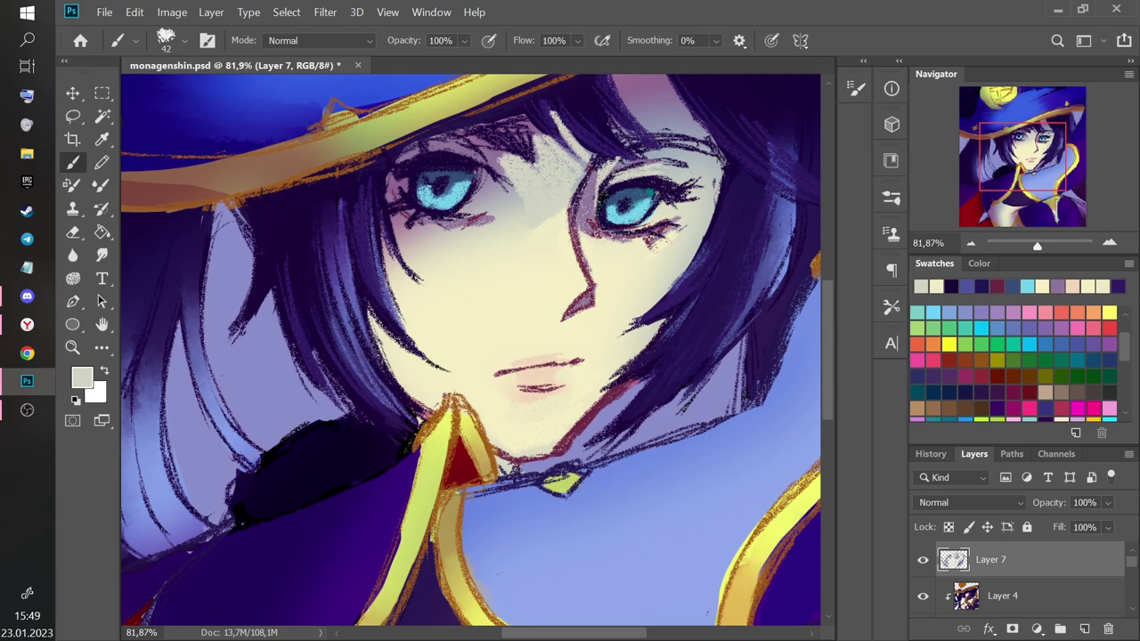
key(ctrl+z)
drag(445, 152, 472, 151)
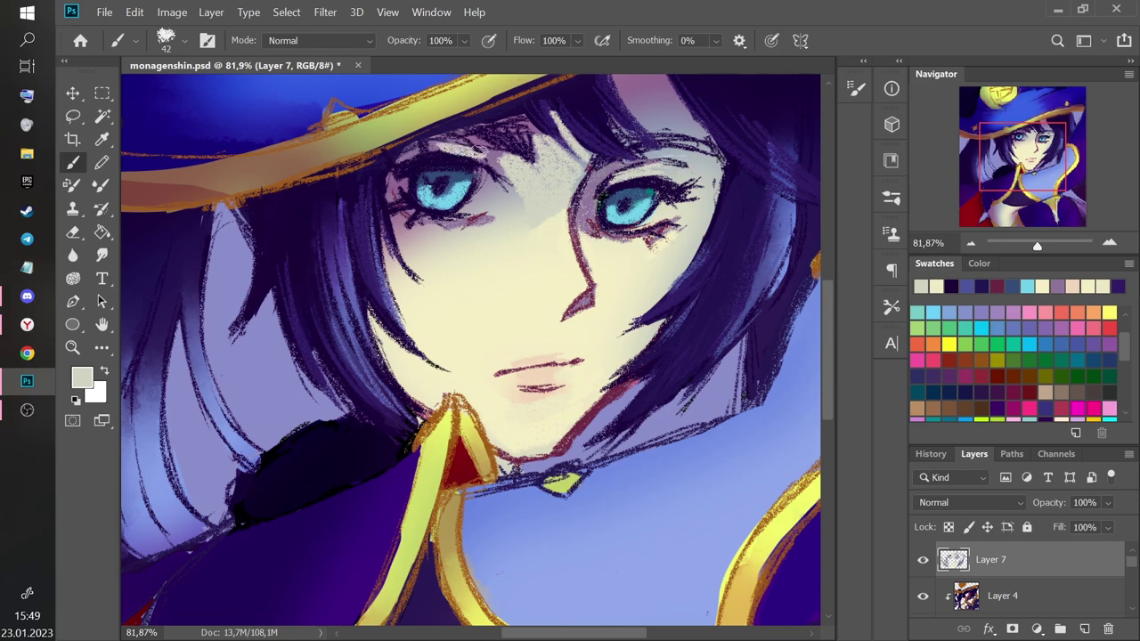
Smooth the skin under the left eye with grey-beige, and retouch the eye outlines in sampled dark purple, undoing the last stroke.
drag(458, 230, 497, 216)
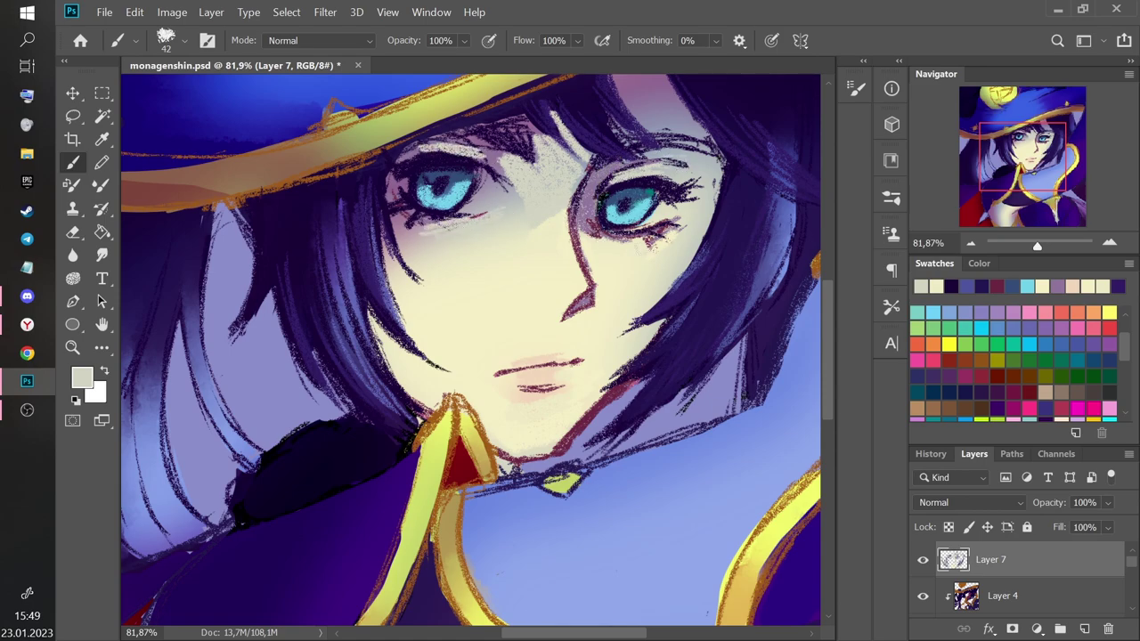
mouse_move(407, 246)
mouse_down()
mouse_move(426, 219)
mouse_move(405, 233)
mouse_move(390, 219)
mouse_move(392, 176)
mouse_move(429, 213)
mouse_up()
alt+click(375, 206)
drag(602, 194, 677, 162)
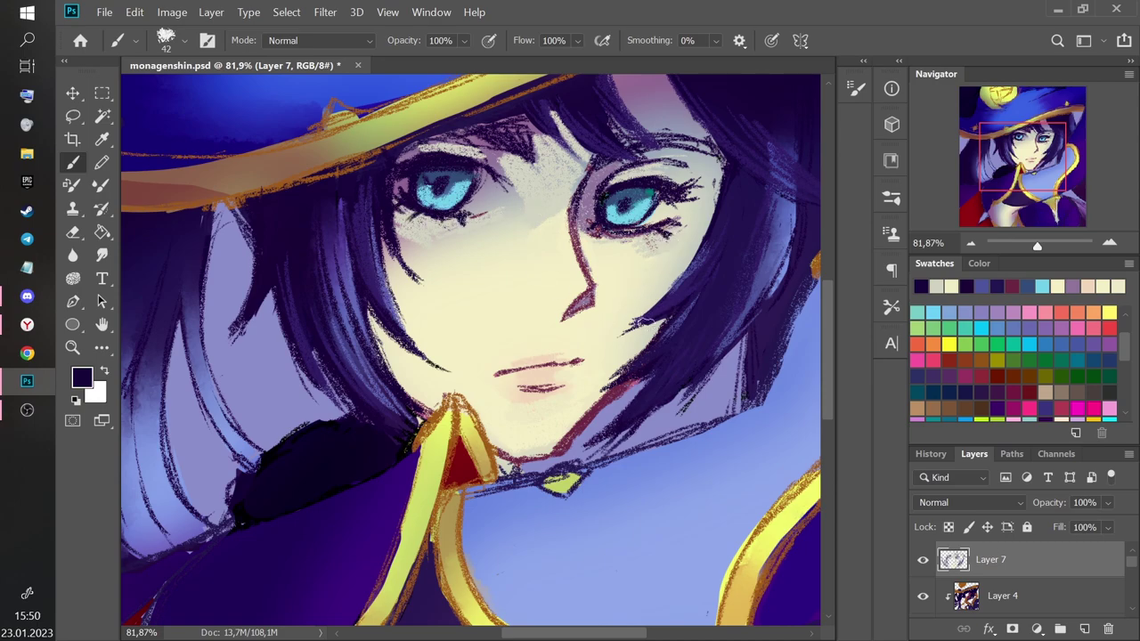
key(ctrl+z)
Blend the skin beside the left eye with sampled grey tones, and shade the skin around both eyes with sampled mauve.
alt+click(521, 194)
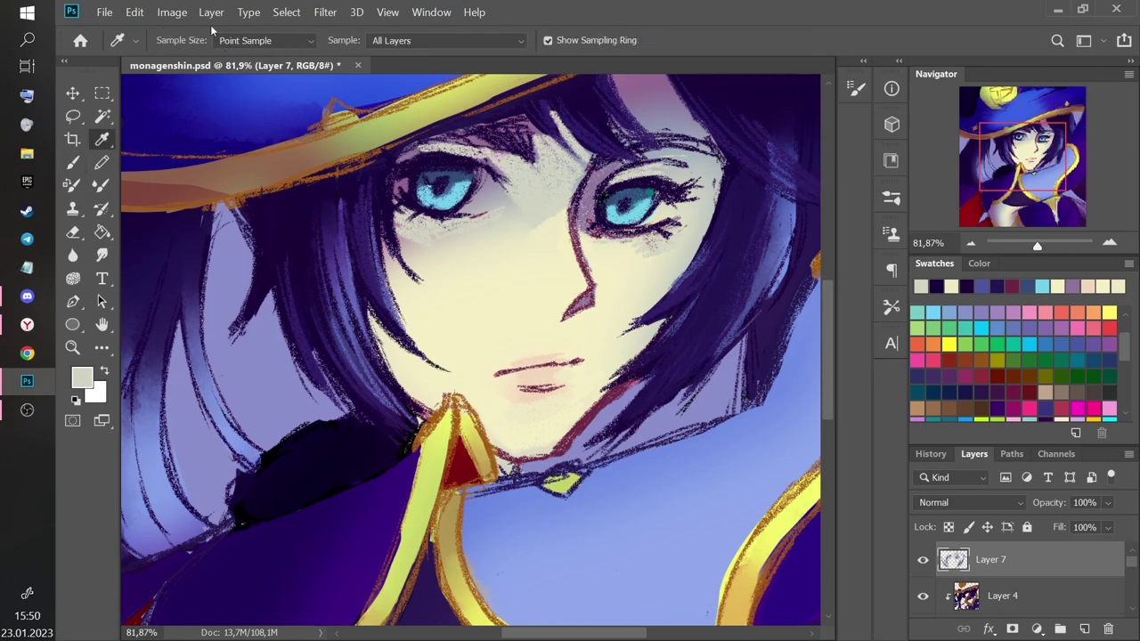
alt+click(495, 171)
drag(478, 144, 504, 164)
alt+click(587, 207)
key(c)
key(b)
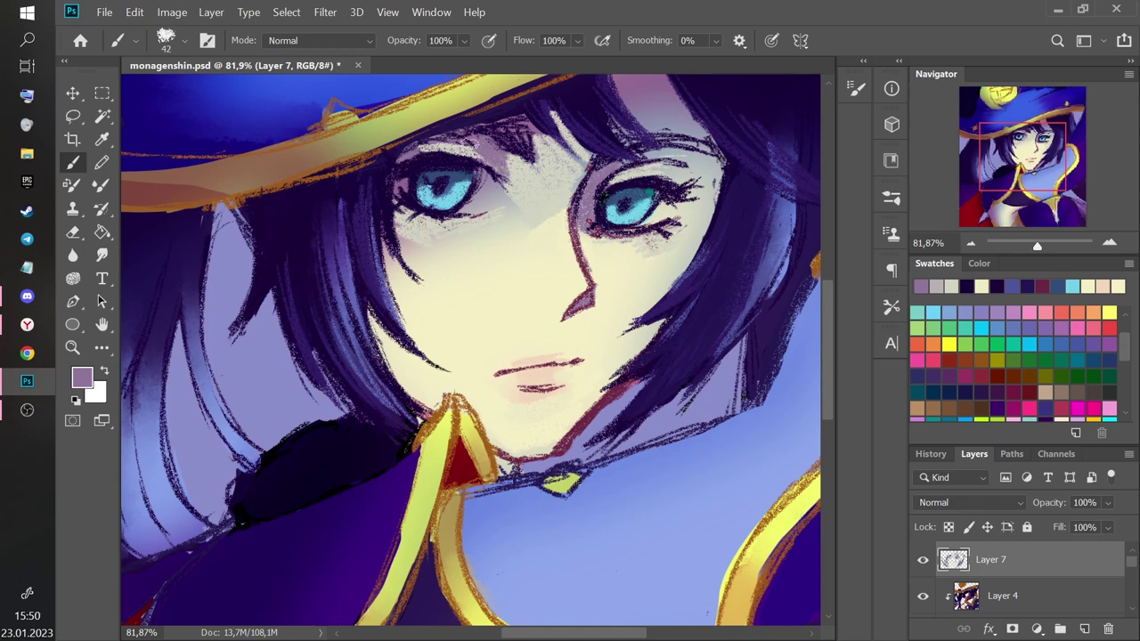
drag(398, 215, 473, 205)
key(ctrl+plus)
key(ctrl+s)
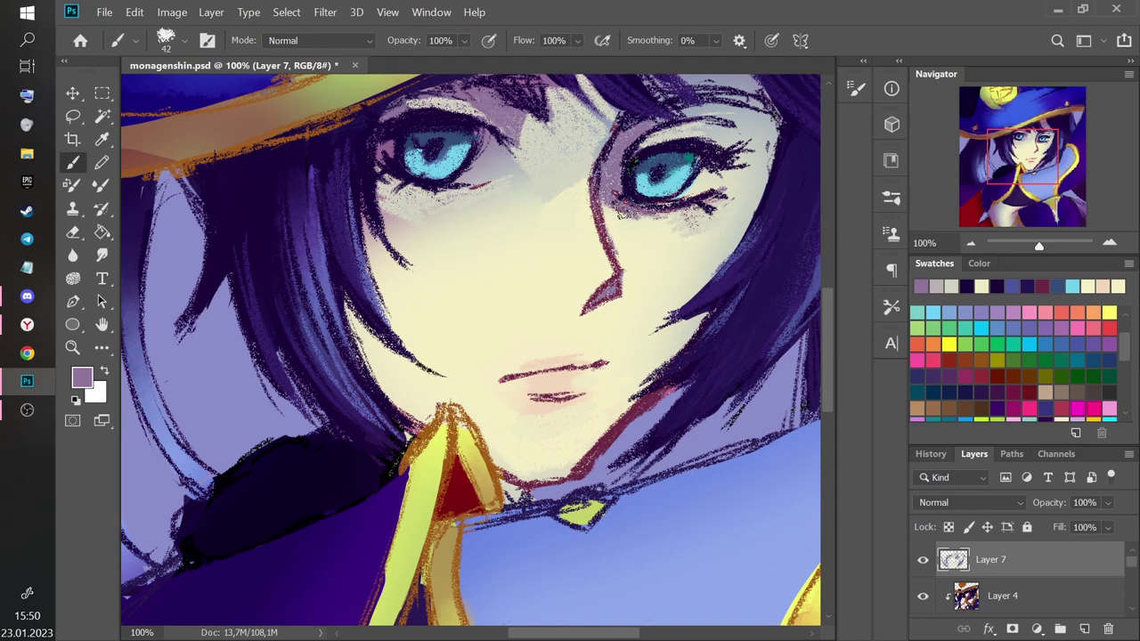
drag(640, 139, 679, 129)
drag(1040, 247, 1038, 247)
Darken the fringe strands between the eyes with sampled dark purple, undoing stray strokes around the upper lashes and fringe.
alt+click(407, 147)
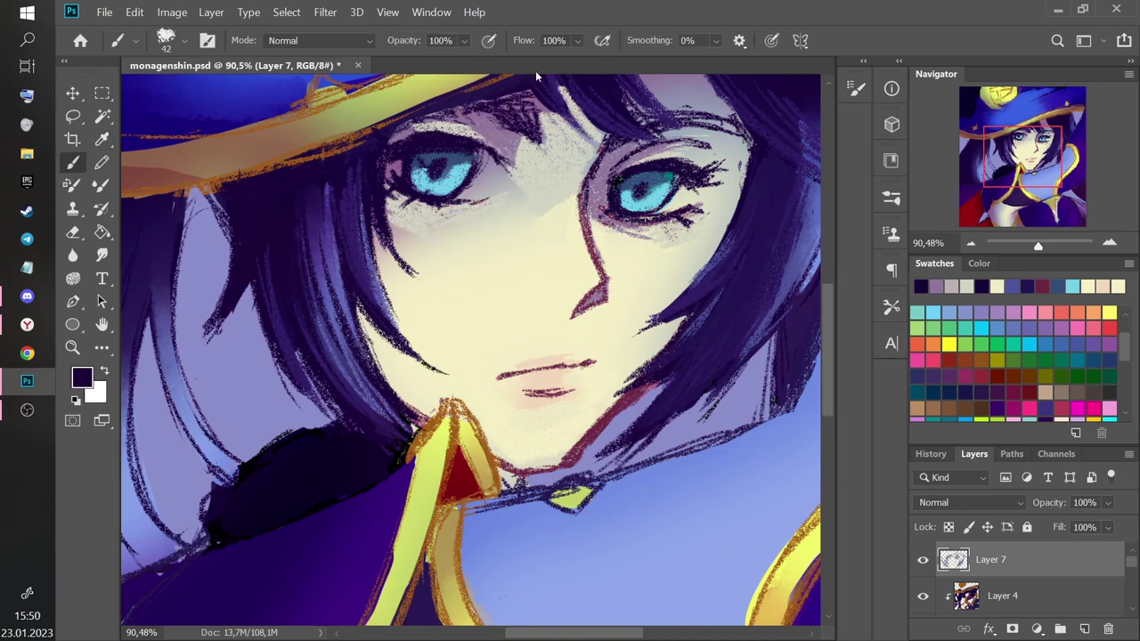
drag(400, 136, 503, 141)
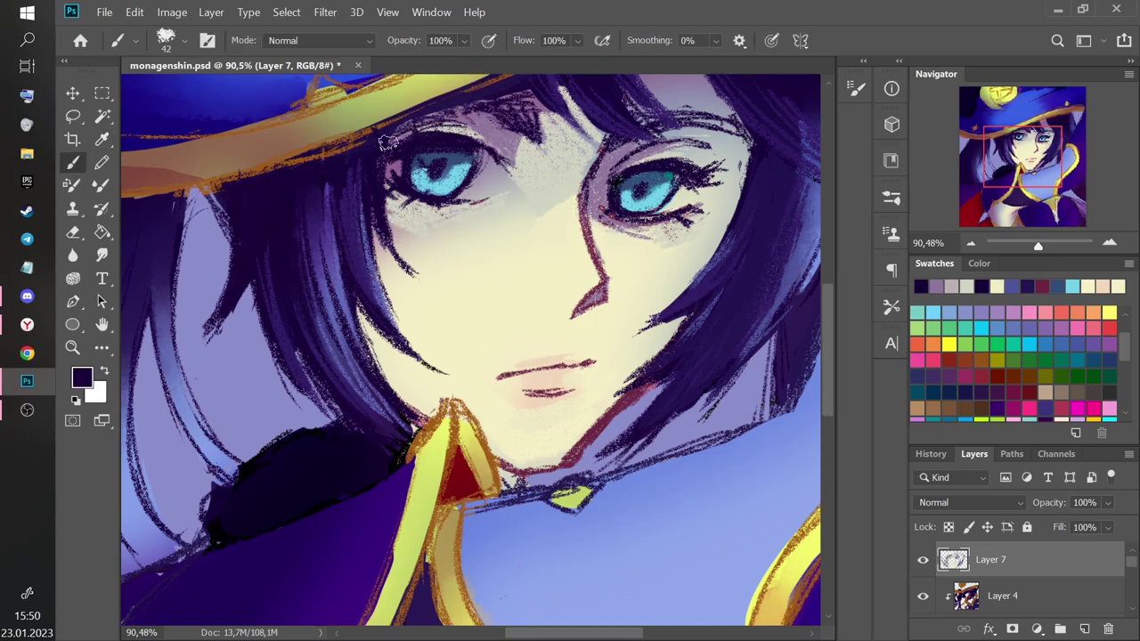
key(ctrl+z)
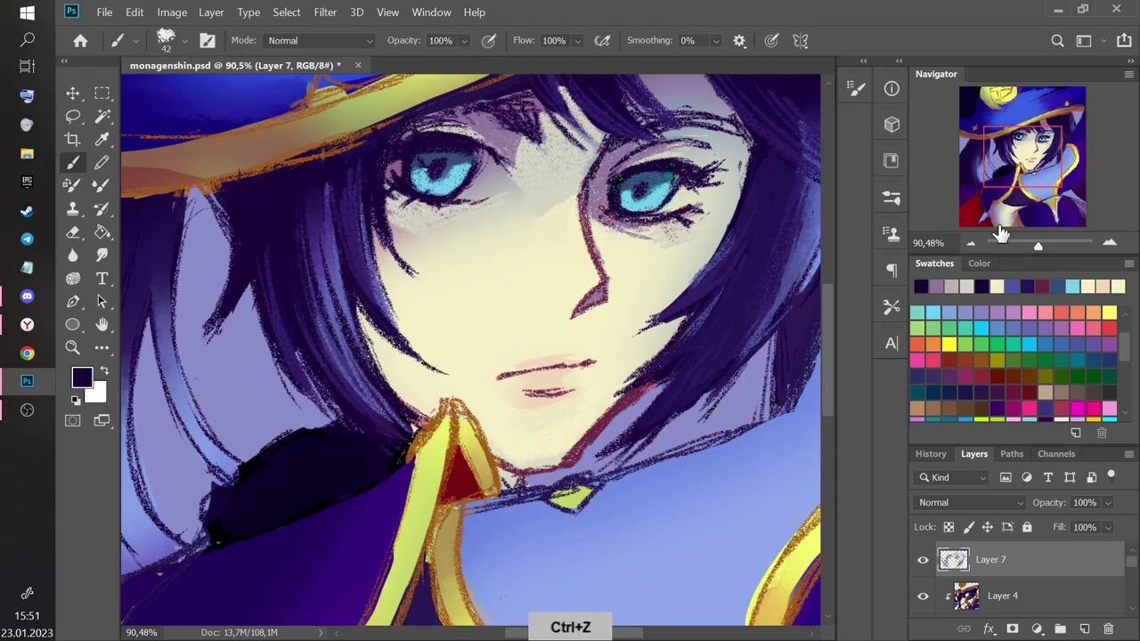
drag(575, 131, 499, 374)
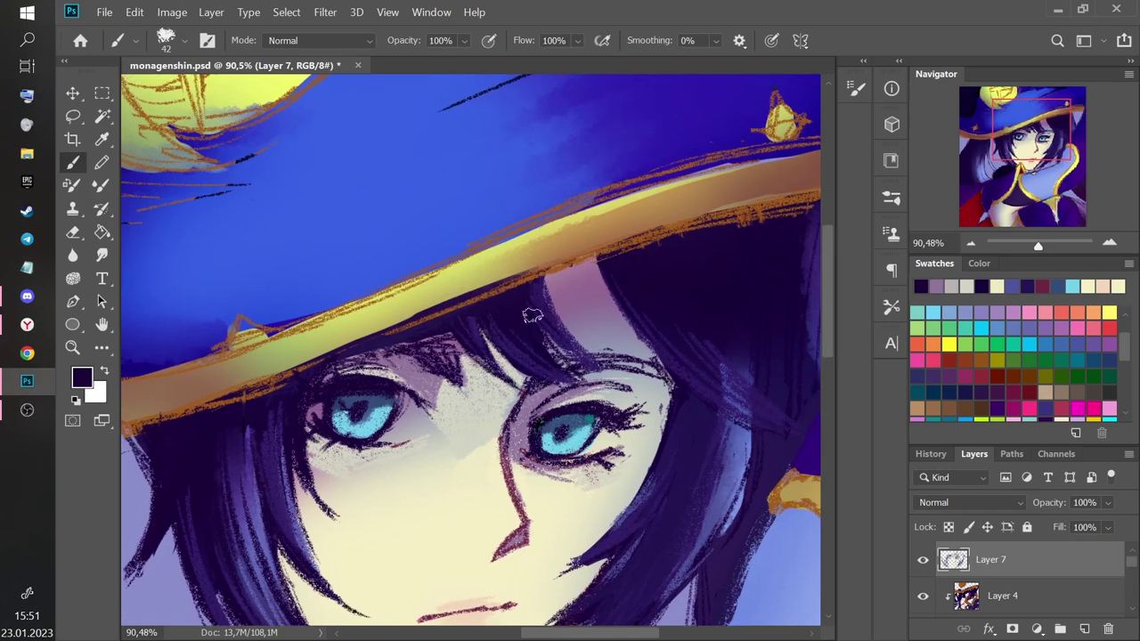
key(ctrl+z)
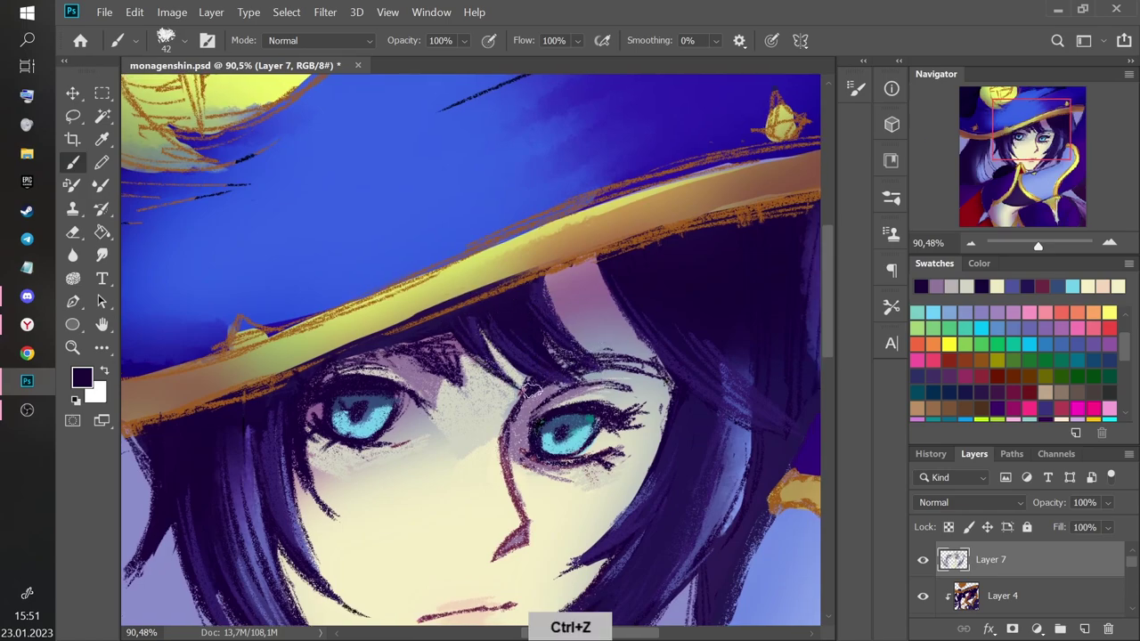
key(ctrl+z)
drag(458, 381, 449, 360)
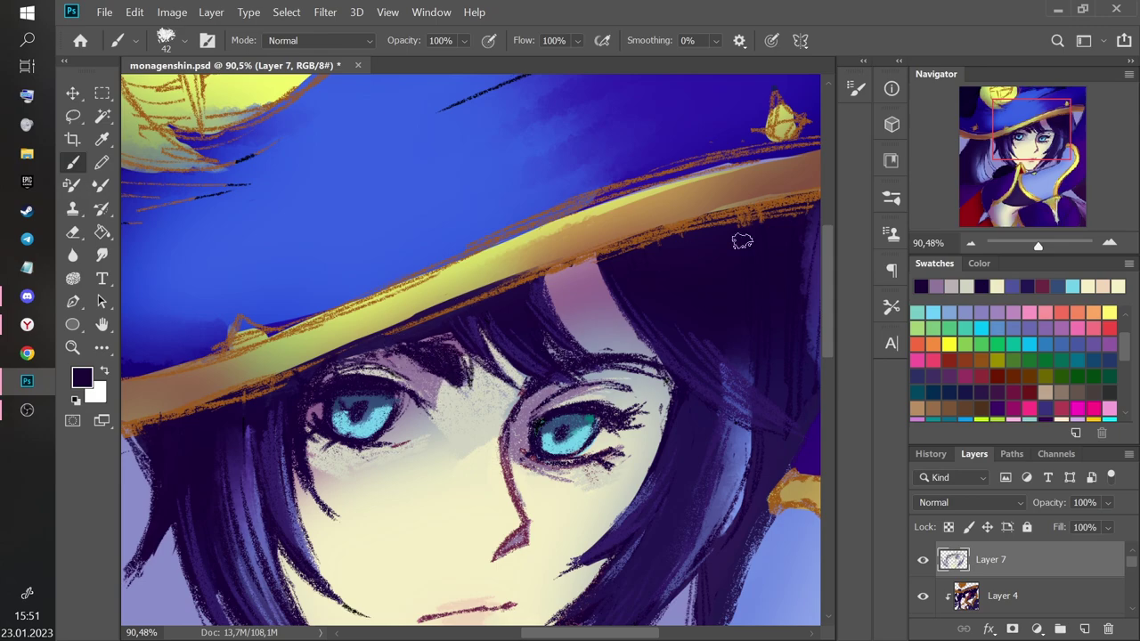
scroll(683, 252, down, 5)
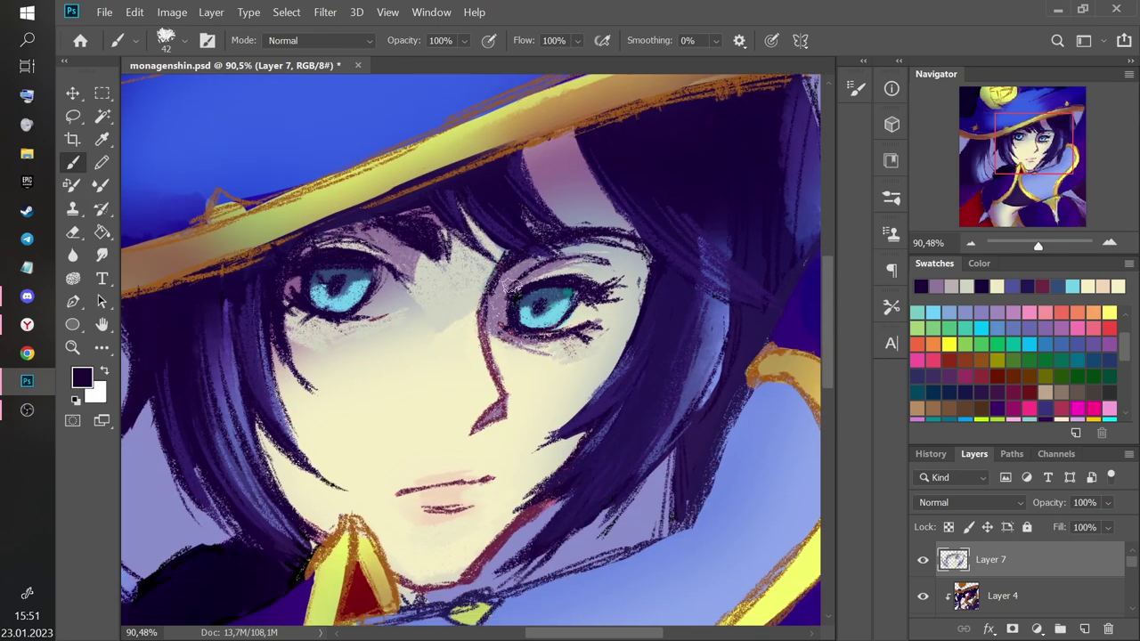
key(ctrl+z)
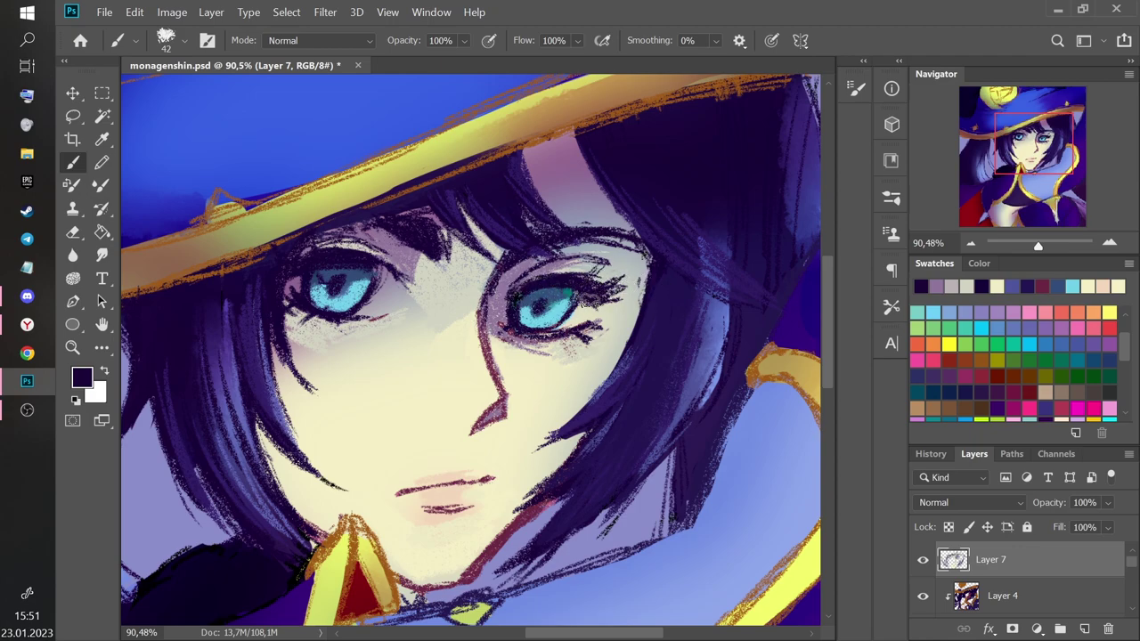
Lighten the outer corner of the right eye with sampled cream skin colour.
click(107, 141)
click(543, 379)
click(75, 163)
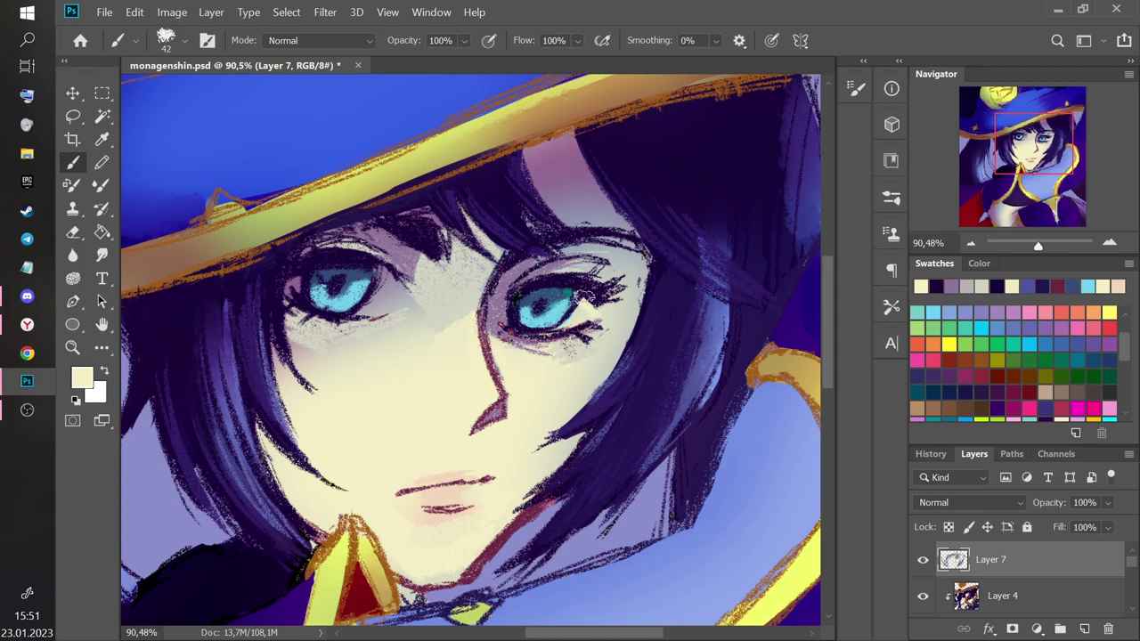
key(ctrl+0)
key(ctrl+s)
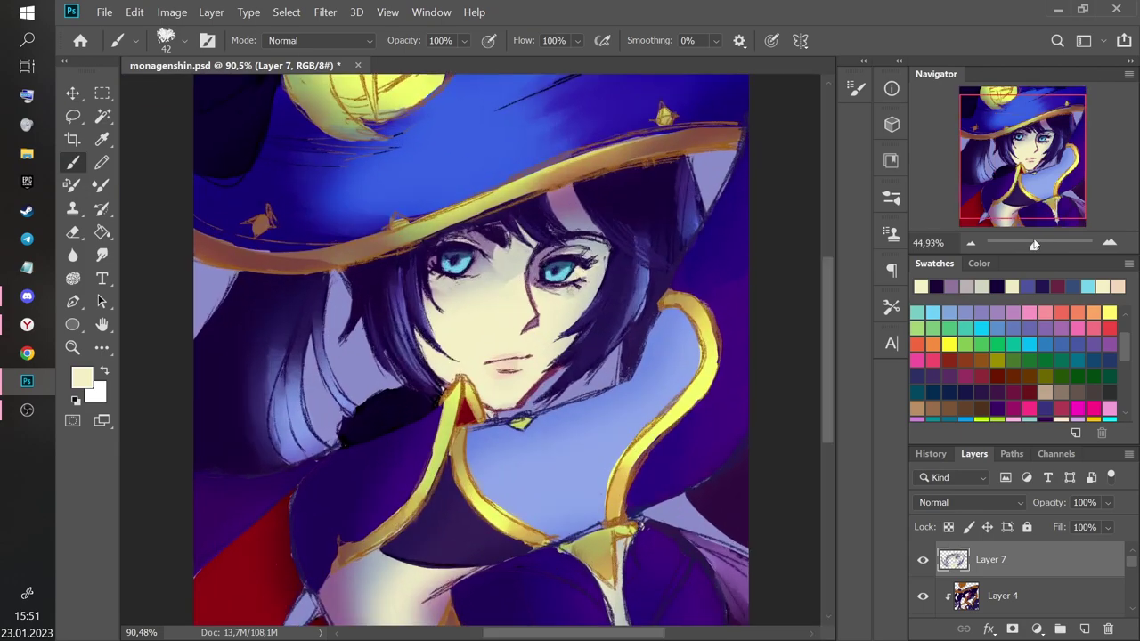
Paint blue-violet strands sampled from the hair onto the locks beside the left cheek.
click(107, 143)
drag(1034, 247, 1039, 247)
click(339, 259)
click(75, 163)
drag(329, 235, 358, 355)
drag(346, 266, 367, 353)
drag(301, 244, 320, 337)
drag(279, 299, 301, 379)
drag(277, 304, 303, 381)
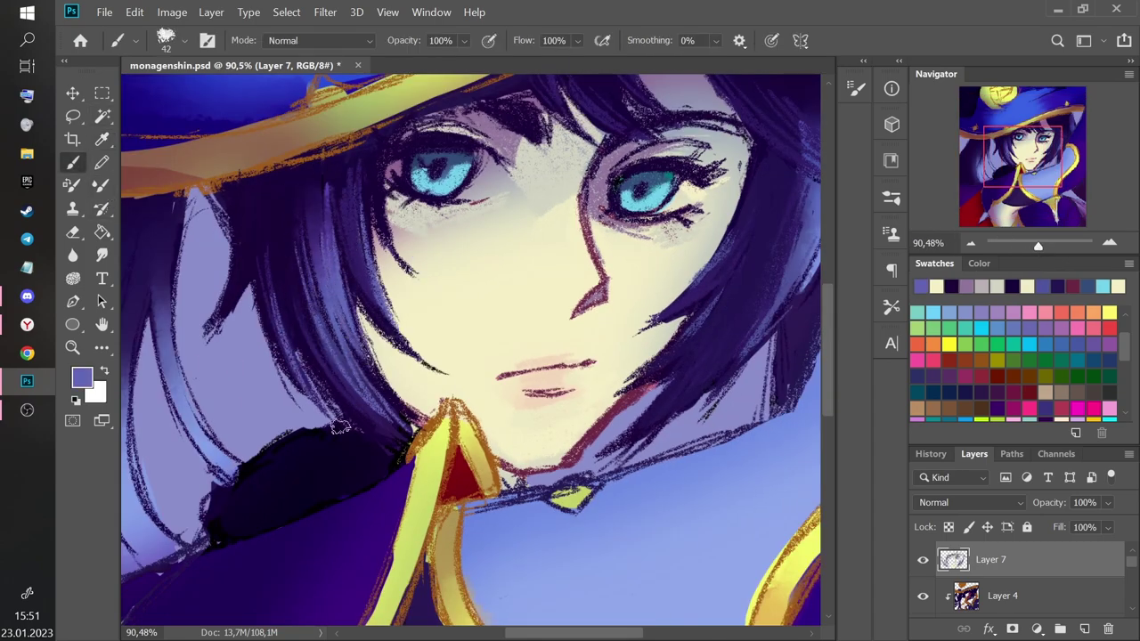
Mix a paler cream from the sampled skin tone, and paint the eye whites and highlights on the nose and lower lip.
click(102, 139)
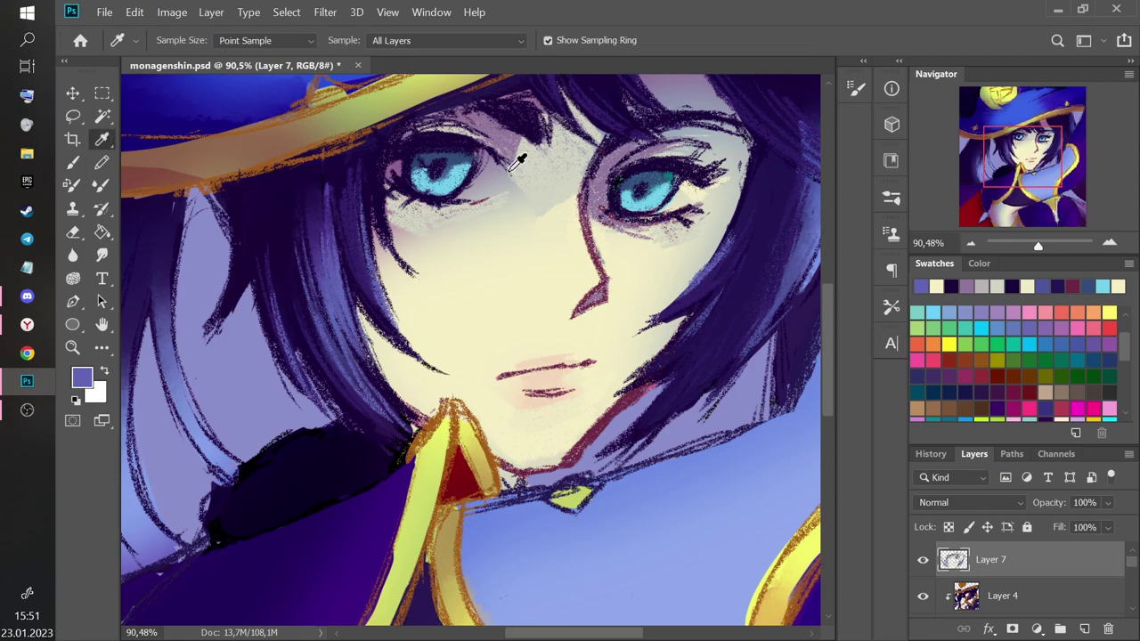
click(519, 255)
click(82, 378)
click(410, 207)
click(772, 201)
click(82, 378)
key(Return)
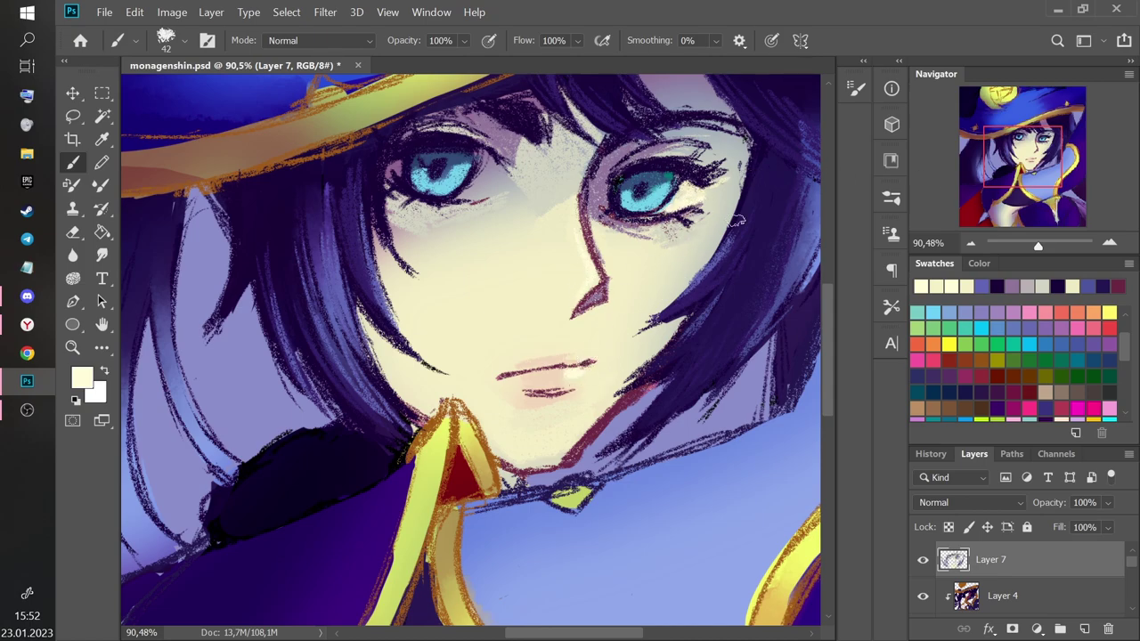
drag(466, 191, 478, 191)
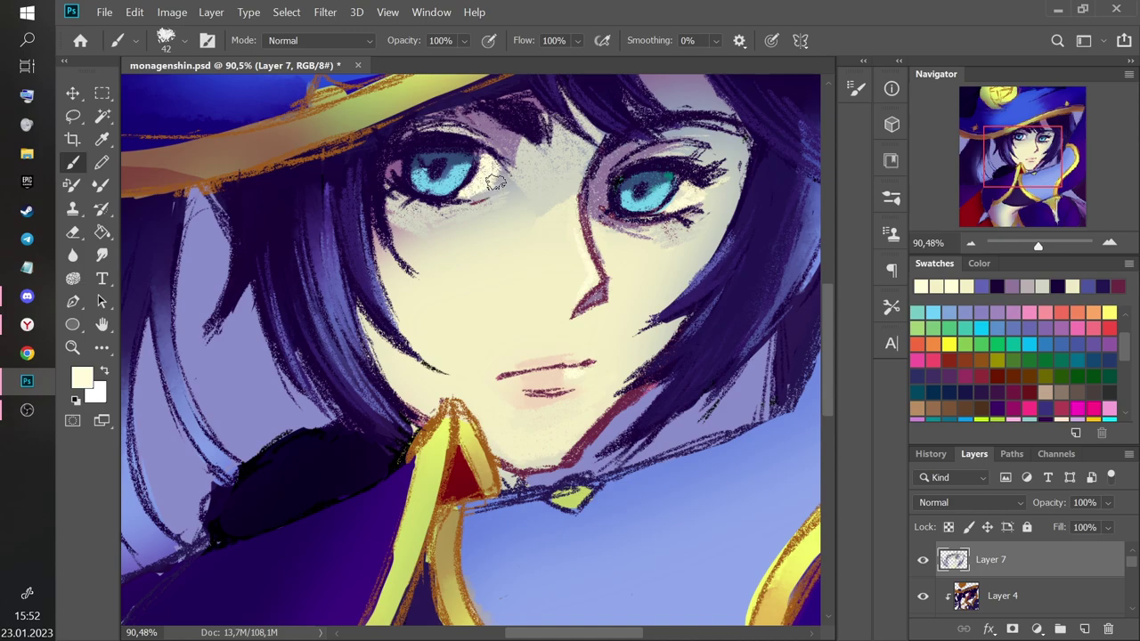
Brighten the irises with sampled cyan and a paler aqua mixed from it, and save the file.
alt+click(418, 157)
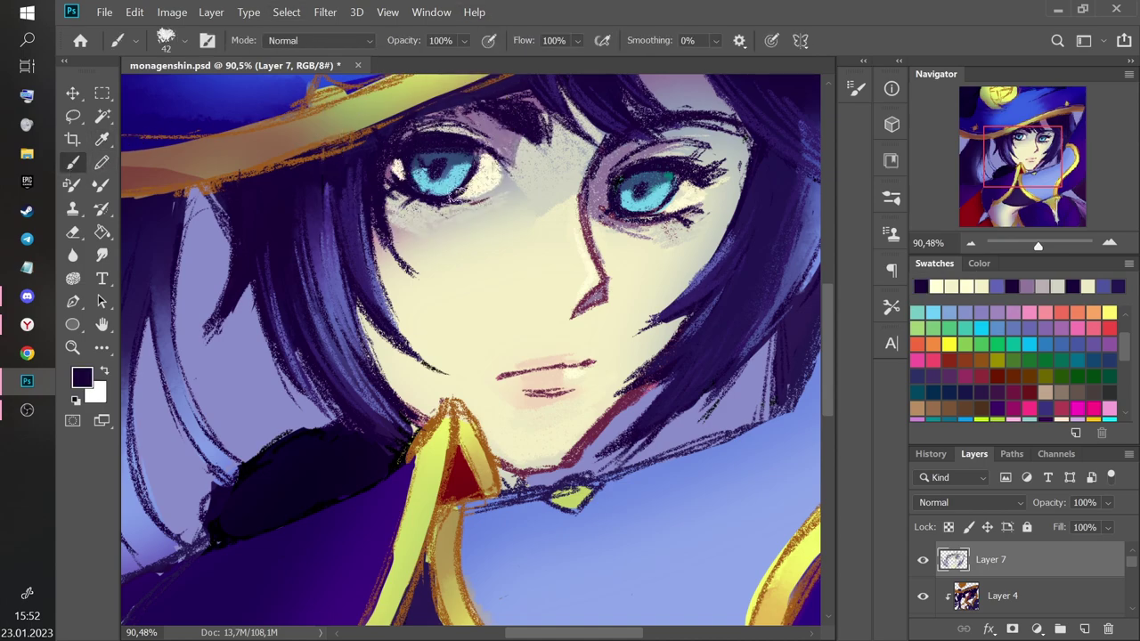
alt+click(450, 160)
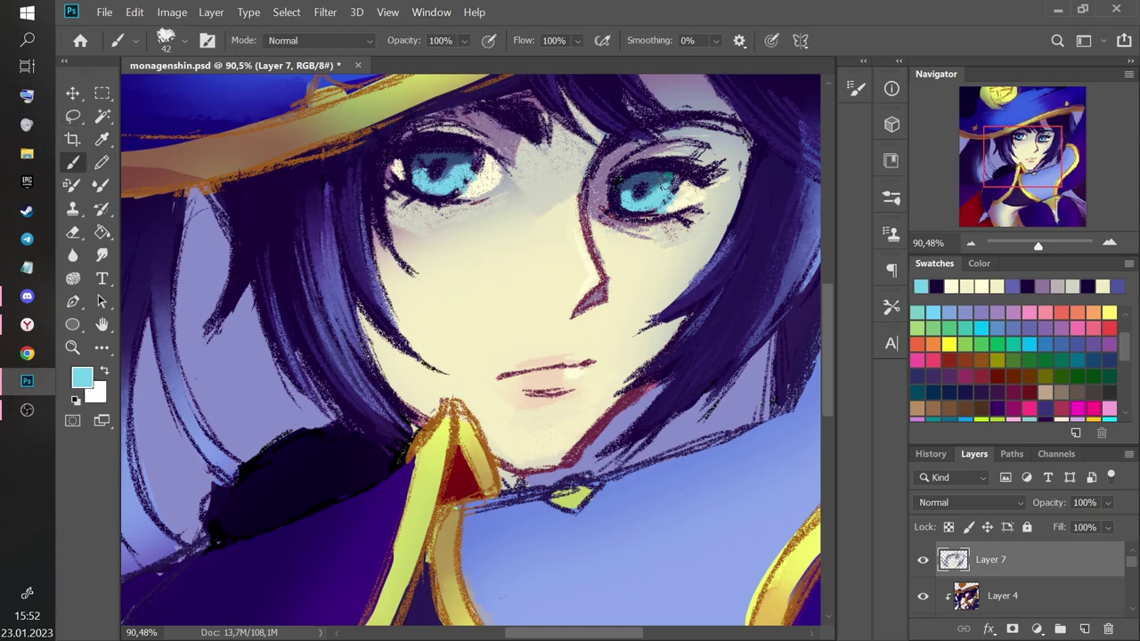
click(82, 377)
click(432, 207)
drag(637, 314, 637, 326)
click(771, 203)
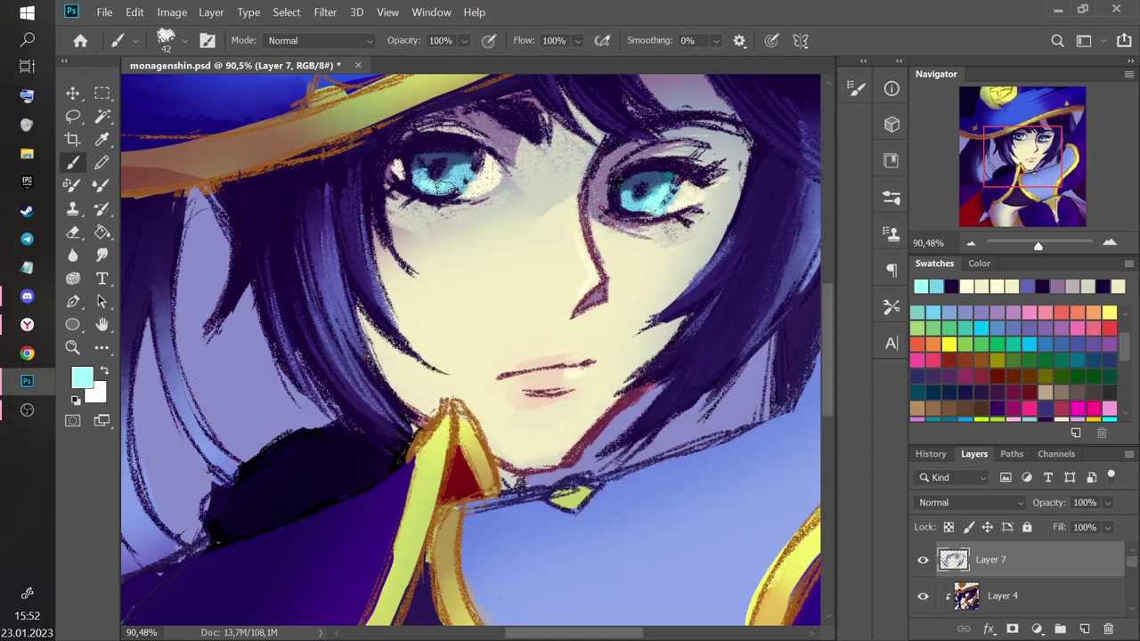
key(ctrl+s)
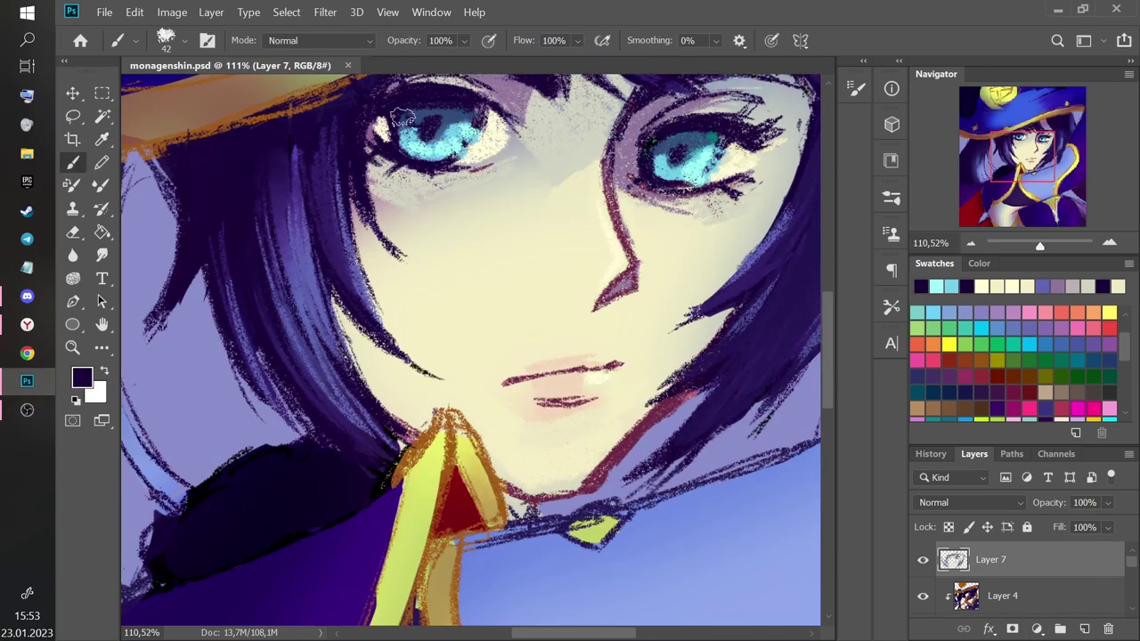
Darken the upper irises with dark purple, and add small iris highlights in pale blue mixed from the sampled cyan.
drag(403, 118, 453, 114)
mouse_move(693, 136)
mouse_down()
mouse_move(663, 147)
mouse_move(683, 170)
mouse_move(705, 158)
mouse_up()
alt+click(678, 166)
click(82, 378)
click(415, 207)
click(779, 199)
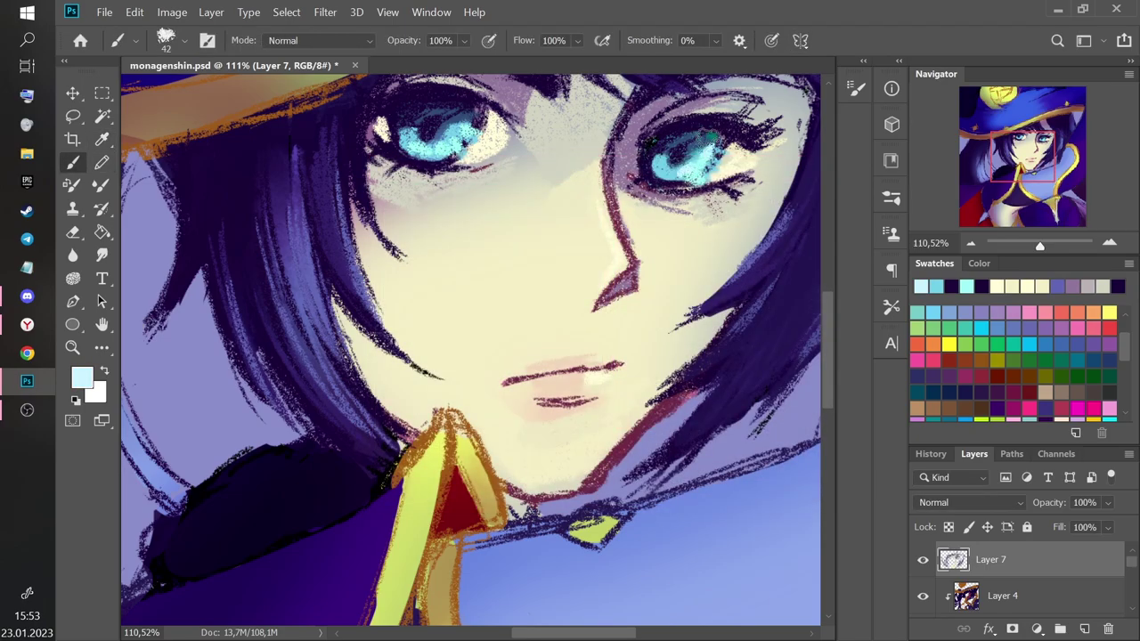
Mix a light salmon pink from the sampled lip tone, and tint the lips with it, undoing the last stroke.
drag(1040, 245, 1037, 245)
alt+click(548, 396)
click(82, 378)
click(463, 245)
click(780, 198)
click(82, 377)
click(515, 208)
click(471, 207)
click(625, 417)
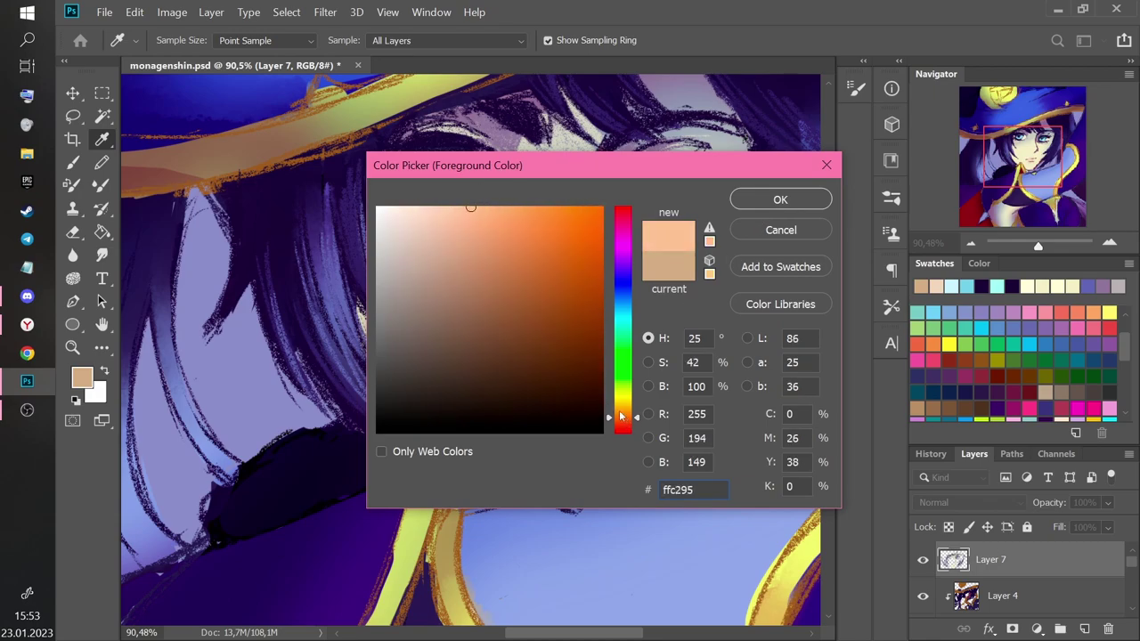
click(625, 423)
click(442, 207)
click(775, 198)
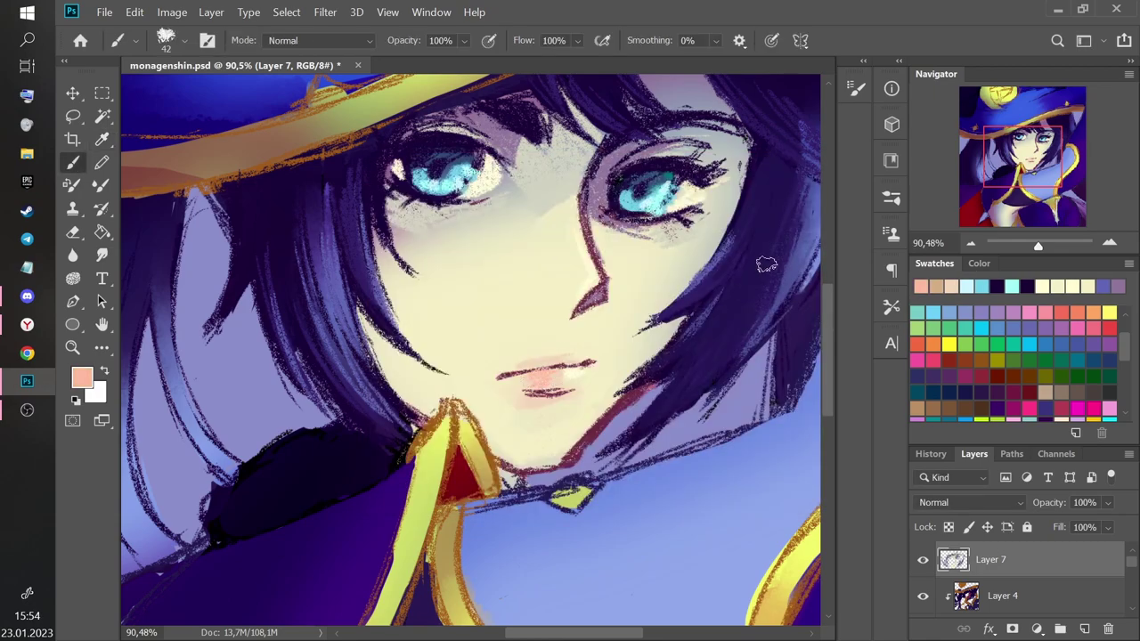
key(ctrl+z)
Repaint the left gold collar trim with sampled bright yellow, covering its sketch lines from the chin downwards.
drag(1038, 245, 1035, 247)
click(1011, 179)
click(101, 139)
click(803, 357)
click(66, 167)
mouse_move(537, 270)
mouse_down()
mouse_move(517, 363)
mouse_move(484, 431)
mouse_up()
mouse_move(529, 357)
mouse_down()
mouse_move(550, 270)
mouse_move(536, 351)
mouse_up()
drag(575, 255, 586, 298)
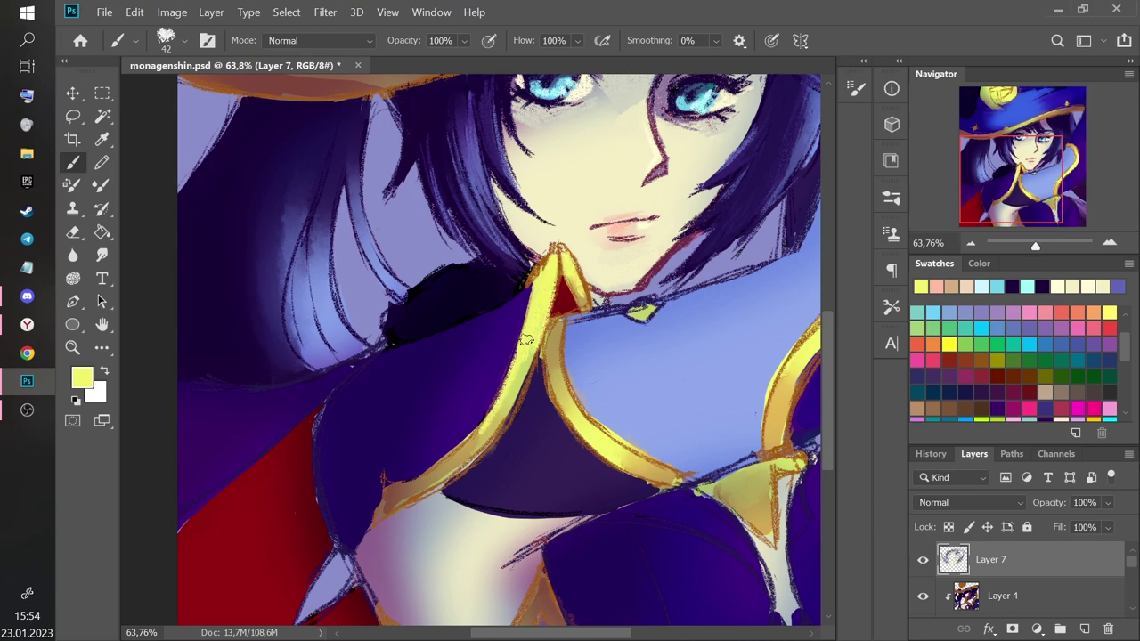
drag(516, 364, 486, 434)
drag(532, 356, 494, 430)
Shade the lower end of the left collar trim with sampled tan, and darken its edge with sampled orange-brown.
alt+click(470, 448)
drag(387, 481, 410, 488)
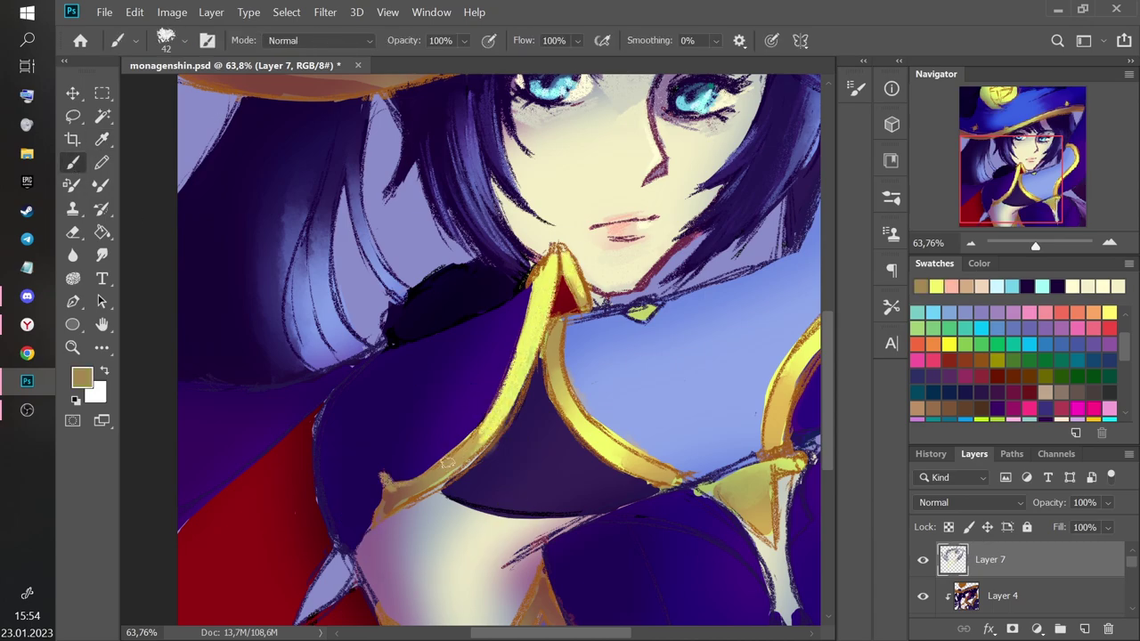
key(i)
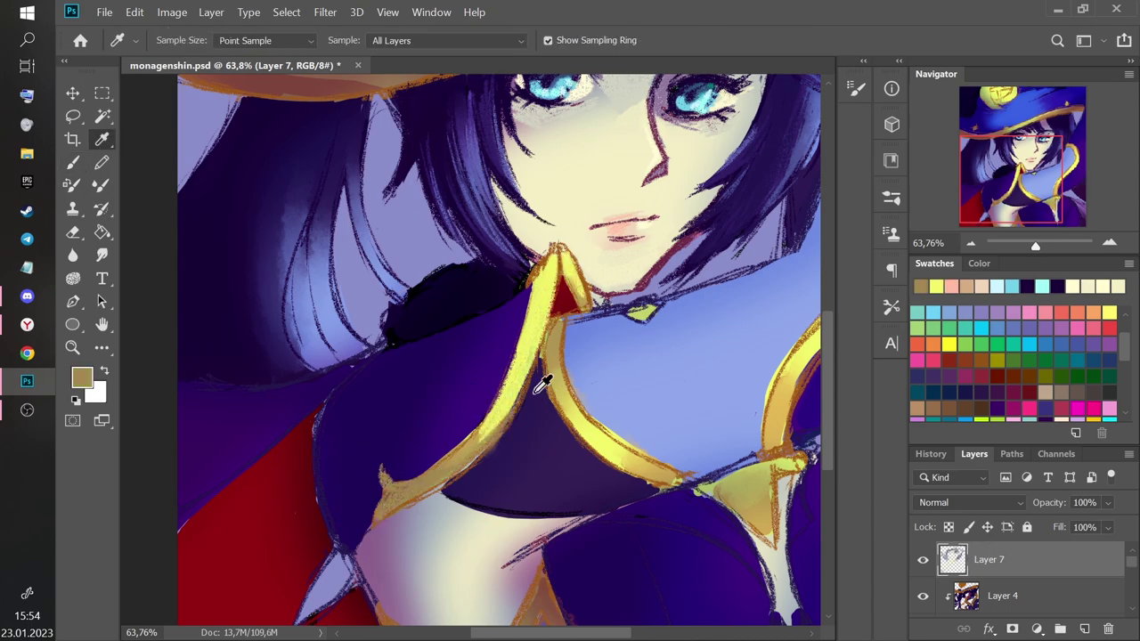
click(547, 366)
mouse_move(545, 365)
mouse_down()
mouse_move(526, 370)
mouse_move(556, 264)
mouse_up()
key(b)
mouse_move(393, 505)
mouse_down()
mouse_move(509, 423)
mouse_move(531, 386)
mouse_up()
drag(554, 312, 515, 393)
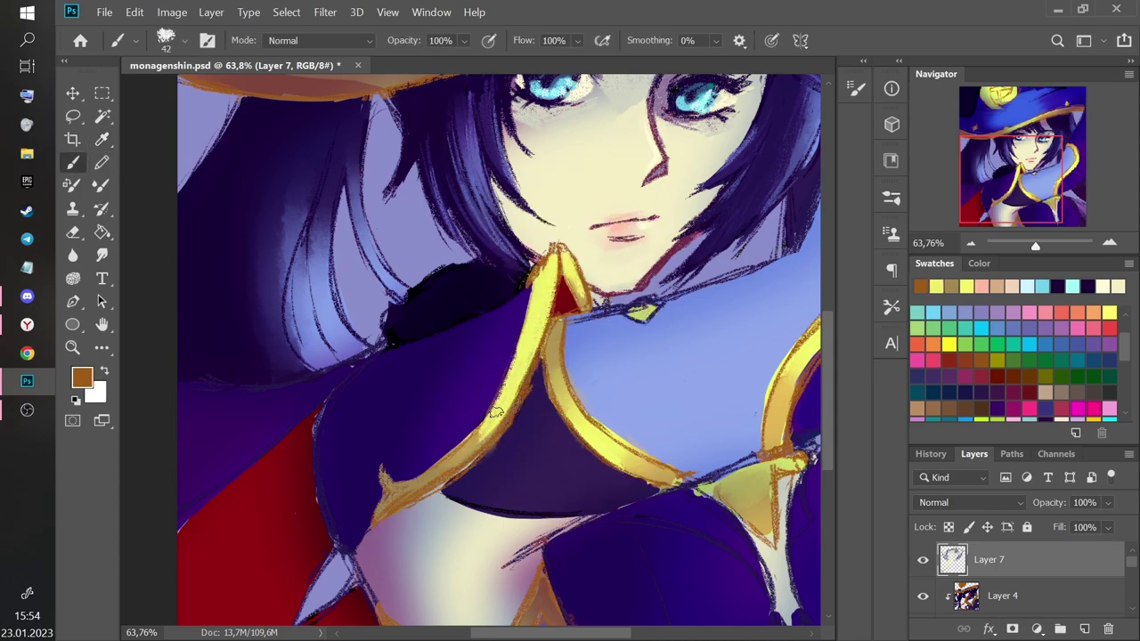
Blend the left collar trim's shading with sampled golden tan, and clean up its inner edge with sampled dark purple.
click(101, 140)
click(489, 434)
click(75, 184)
key(b)
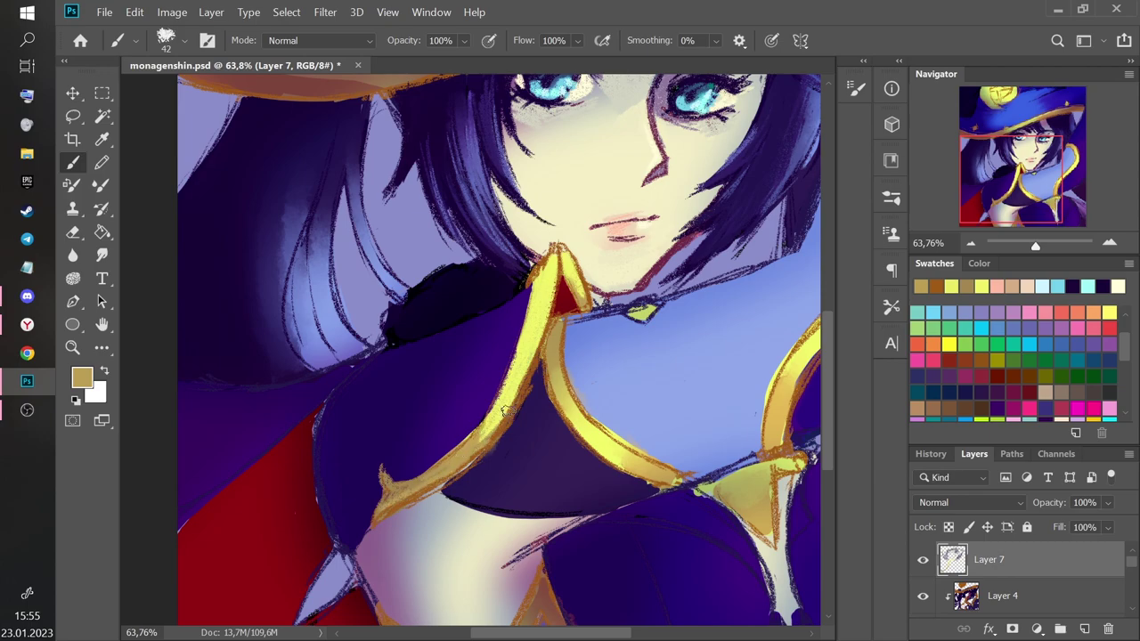
key(i)
click(532, 428)
key(b)
mouse_move(536, 384)
mouse_down()
mouse_move(504, 435)
mouse_move(438, 491)
mouse_up()
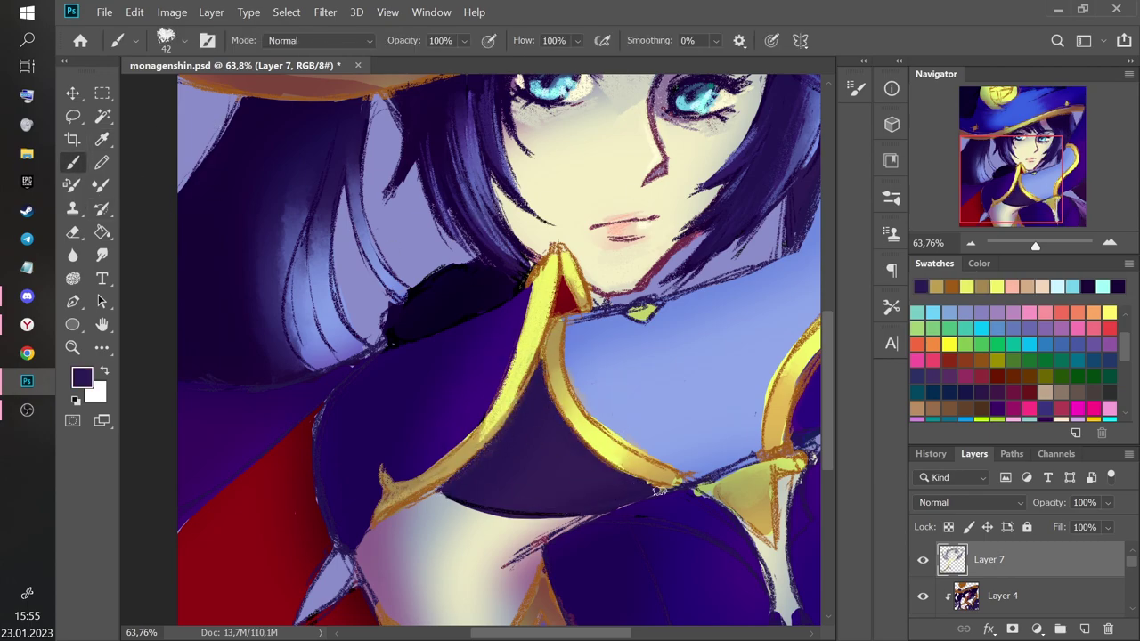
Paint the right collar trim with sampled bright yellow, and tidy its outer edge with sampled light blue.
click(102, 142)
click(535, 335)
key(b)
drag(561, 393, 619, 451)
alt+click(593, 401)
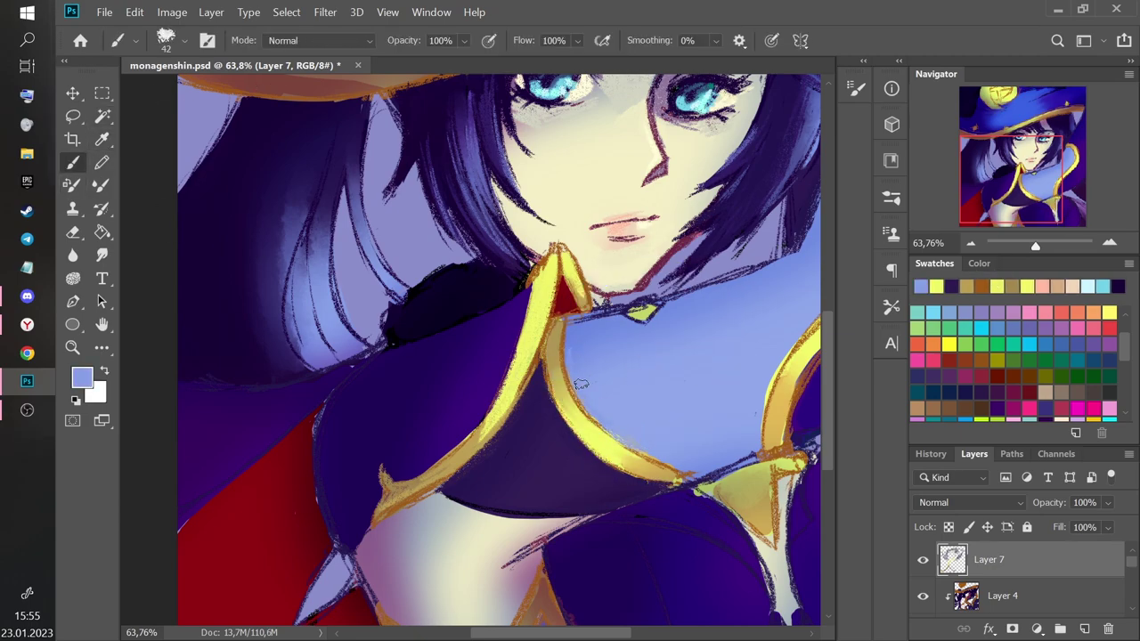
Edge the right collar trim in orange-brown, and touch up its surface with sampled tan and yellow.
click(982, 286)
mouse_move(545, 374)
mouse_down()
mouse_move(596, 441)
mouse_move(662, 455)
mouse_up()
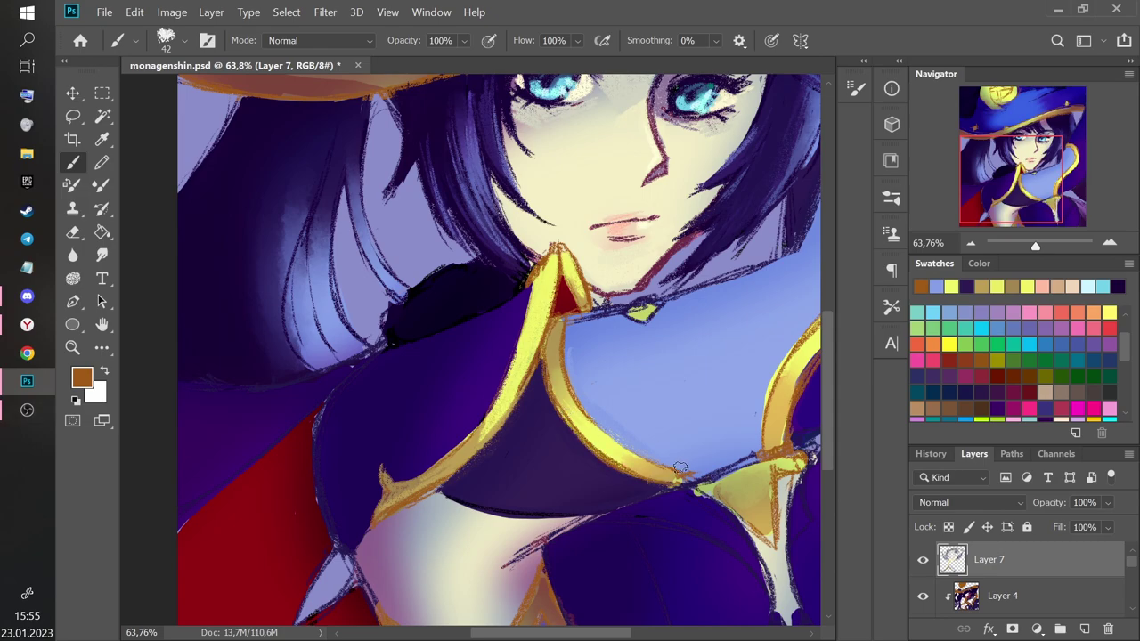
mouse_move(553, 401)
mouse_down()
mouse_move(558, 325)
mouse_move(604, 456)
mouse_move(563, 397)
mouse_up()
alt+click(570, 384)
alt+click(610, 425)
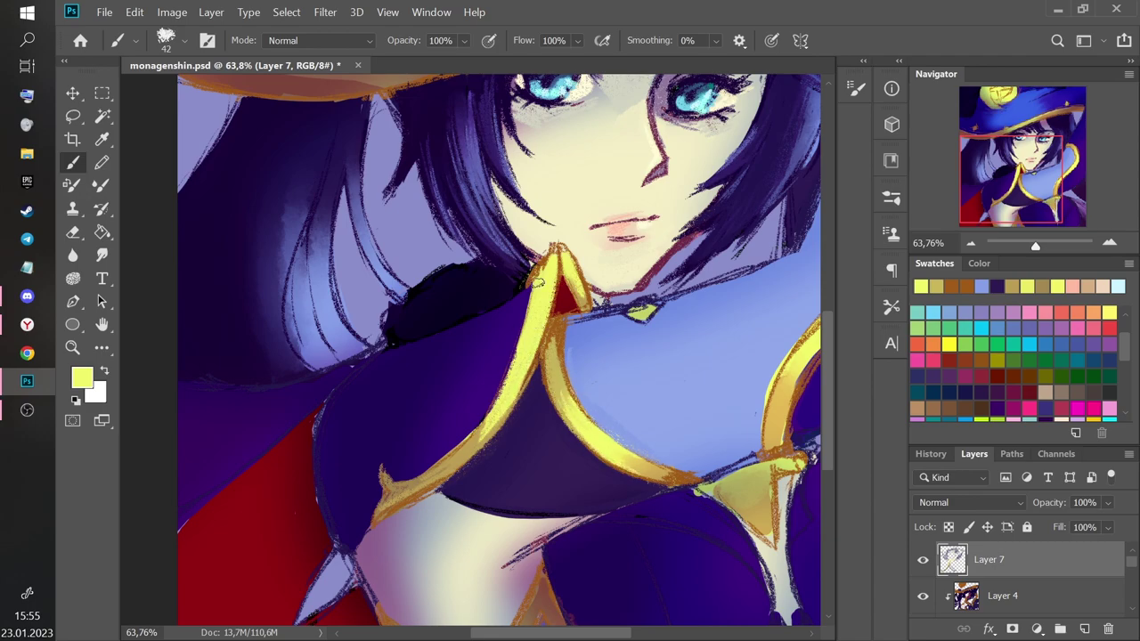
Sample the purple of the left shoulder cape and change the foreground colour to the lighter purple #66479f.
click(999, 184)
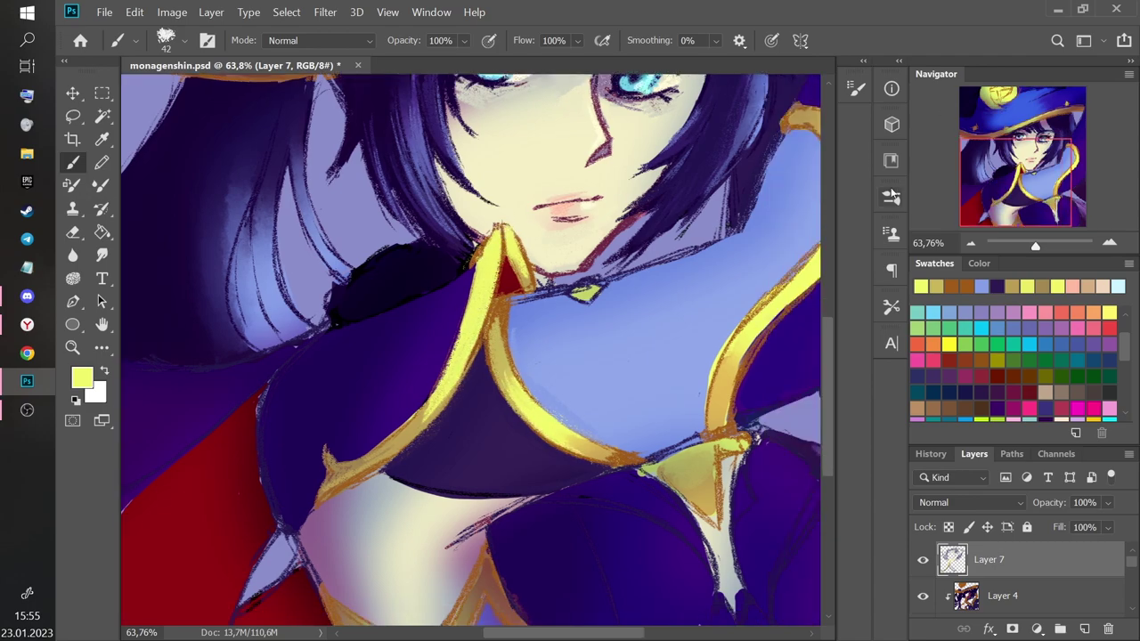
alt+click(291, 403)
key(alt+Tab)
click(73, 162)
alt+click(418, 370)
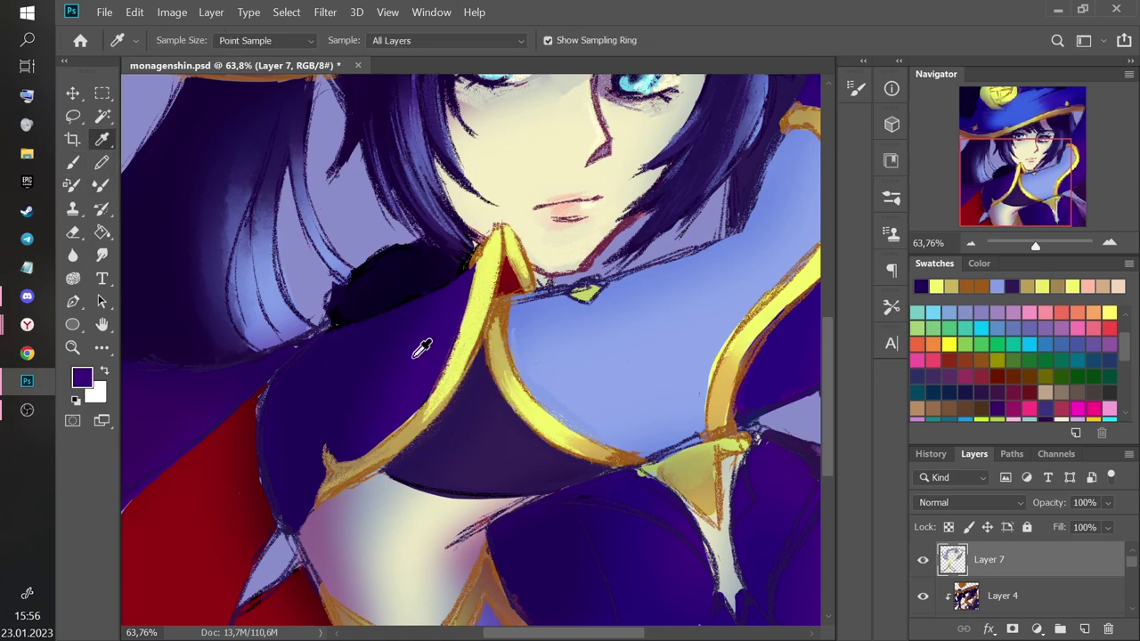
click(82, 377)
click(547, 277)
click(757, 207)
click(88, 381)
click(501, 293)
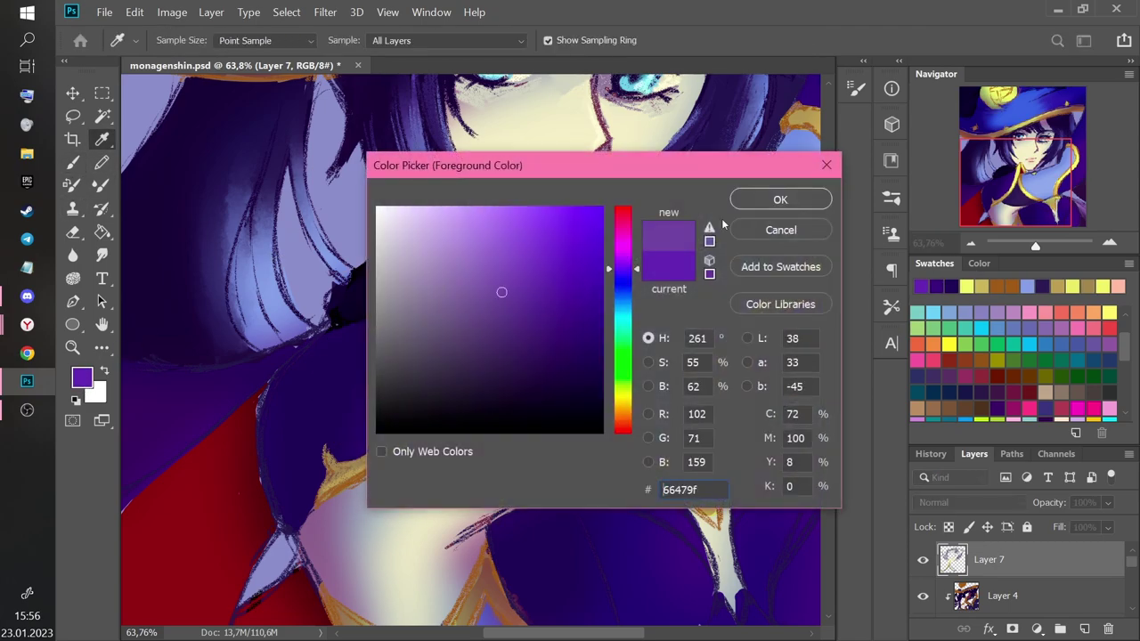
click(775, 202)
Enlarge the brush to 70, paint a light purple highlight on the left shoulder cape, and rework its outer side with sampled dark purple.
right_click(470, 290)
drag(573, 221, 583, 221)
mouse_move(439, 314)
mouse_down()
mouse_move(356, 427)
mouse_move(407, 338)
mouse_move(349, 393)
mouse_move(378, 434)
mouse_move(413, 329)
mouse_move(276, 478)
mouse_move(311, 402)
mouse_move(423, 290)
mouse_move(283, 393)
mouse_move(287, 499)
mouse_move(307, 400)
mouse_up()
alt+click(281, 391)
alt+click(267, 427)
drag(295, 445, 314, 448)
drag(325, 379, 349, 434)
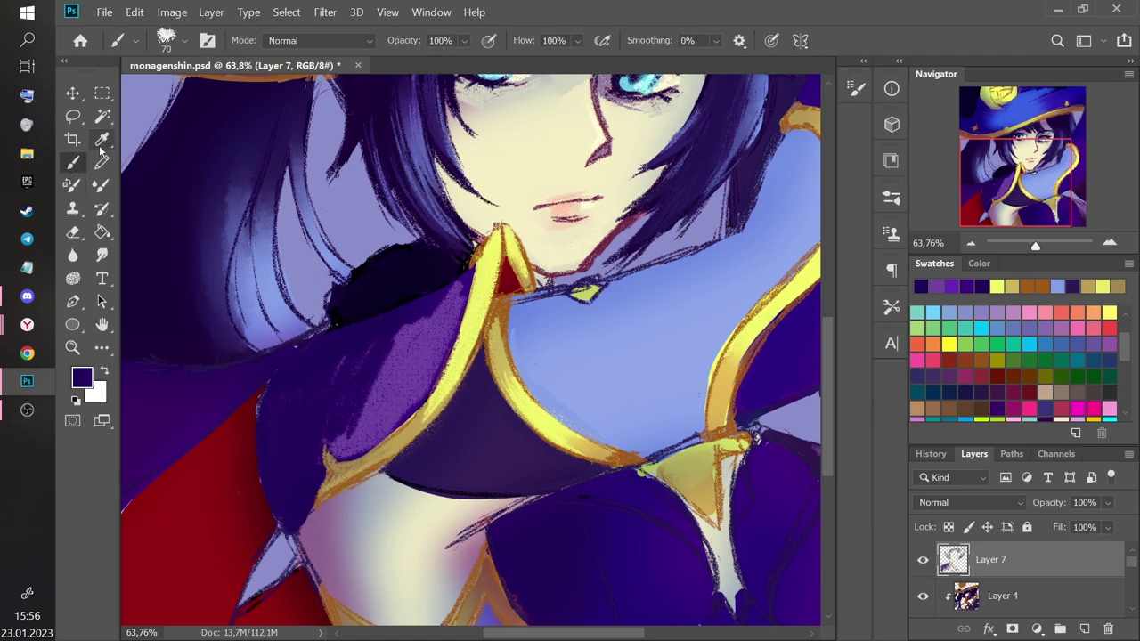
Blend the left shoulder cape's highlight into its shadow with sampled intermediate purples.
alt+click(349, 440)
alt+click(349, 419)
key(ctrl+plus)
alt+click(374, 416)
mouse_move(378, 378)
mouse_down()
mouse_move(361, 407)
mouse_move(333, 356)
mouse_move(301, 449)
mouse_up()
mouse_move(389, 350)
mouse_down()
mouse_move(438, 300)
mouse_move(382, 410)
mouse_move(433, 330)
mouse_move(402, 397)
mouse_up()
scroll(403, 410, down, 8)
scroll(403, 412, up, 10)
drag(463, 454, 466, 514)
scroll(485, 445, down, 2)
Choose a new purple and stroke it down the outer side of the left shoulder cape to soften its shading.
click(82, 378)
click(537, 342)
click(761, 202)
mouse_move(323, 420)
mouse_down()
mouse_move(266, 467)
mouse_move(300, 584)
mouse_up()
scroll(377, 364, down, 3)
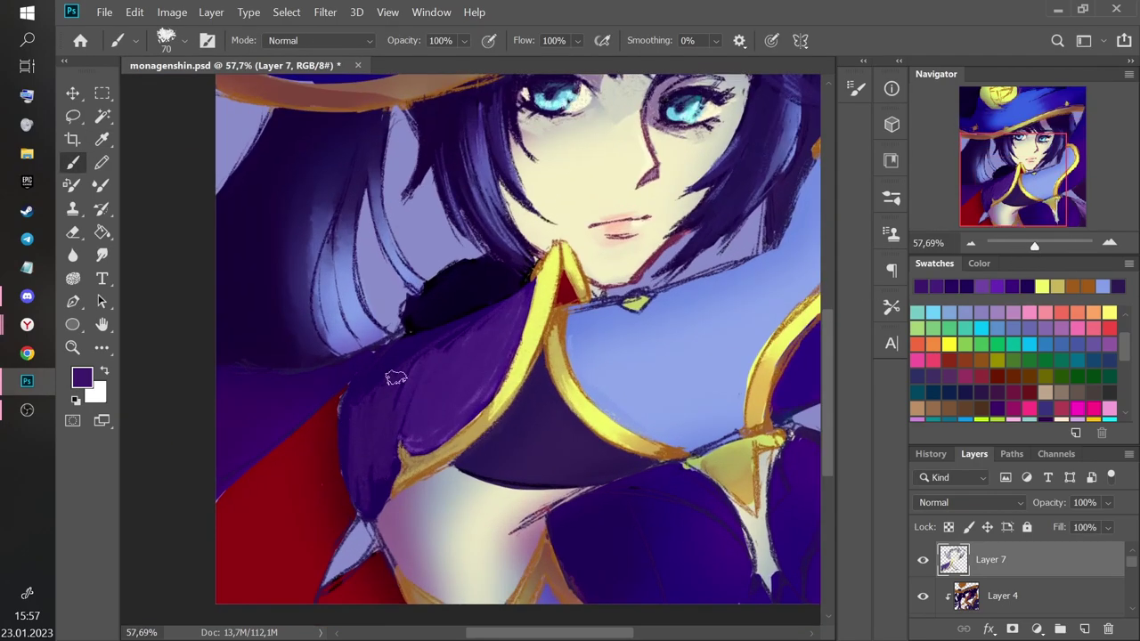
key(ctrl+plus)
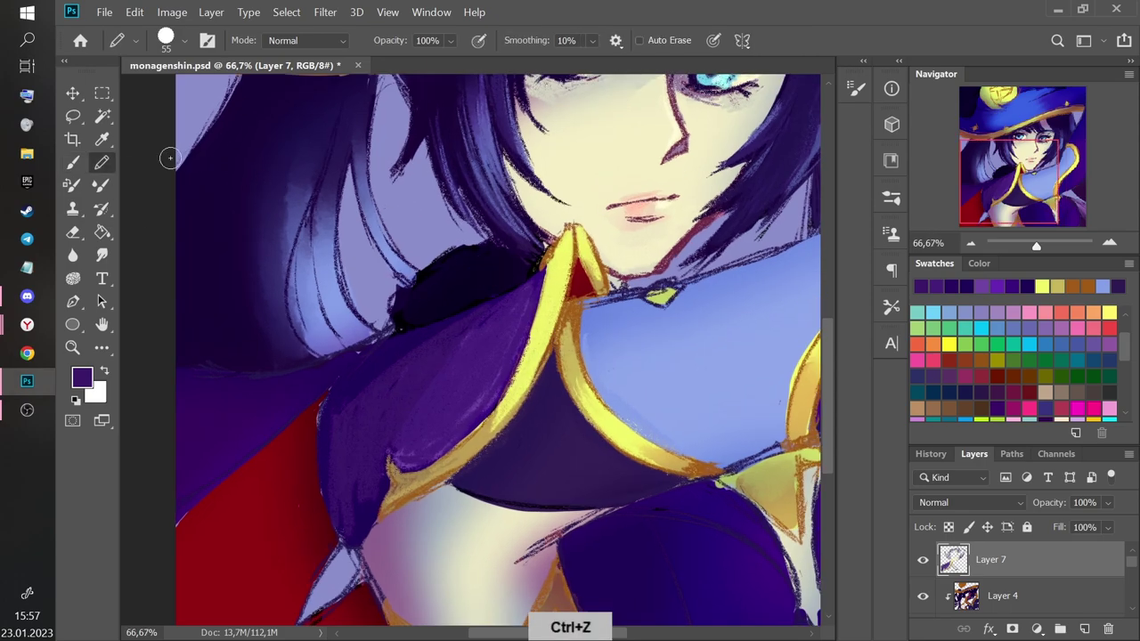
mouse_move(339, 417)
mouse_down()
mouse_move(354, 496)
mouse_move(374, 486)
mouse_up()
mouse_move(385, 357)
mouse_down()
mouse_move(527, 369)
mouse_move(433, 454)
mouse_up()
drag(525, 391, 472, 374)
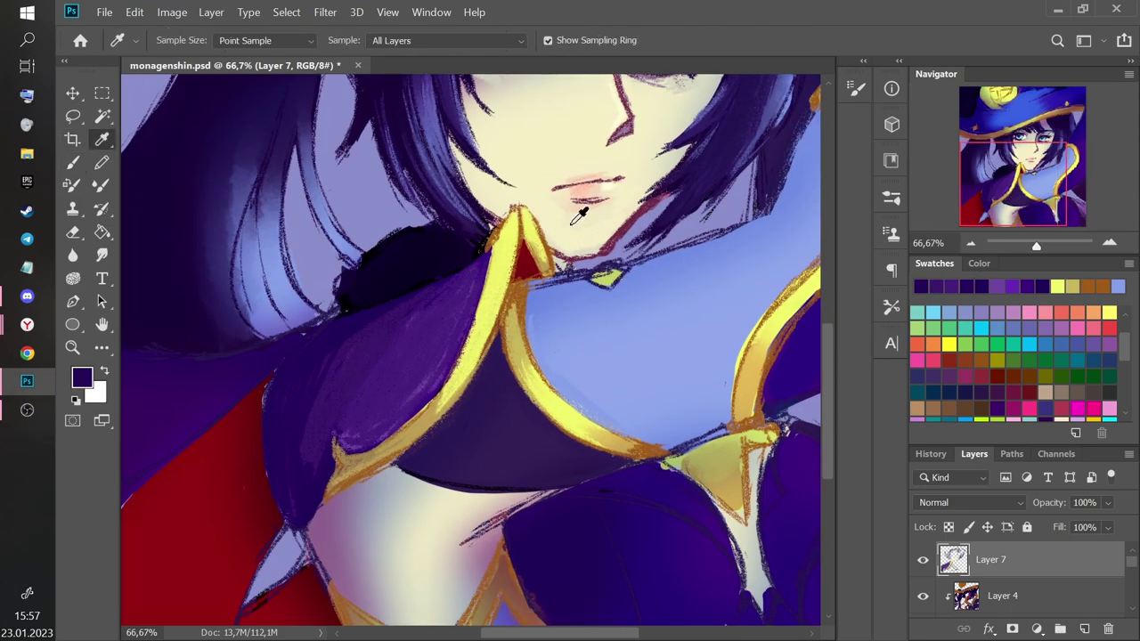
Paint the lit area of the white cloth below the chest with cream sampled from the face.
alt+click(555, 199)
mouse_move(390, 512)
mouse_down()
mouse_move(423, 554)
mouse_move(390, 503)
mouse_move(492, 504)
mouse_up()
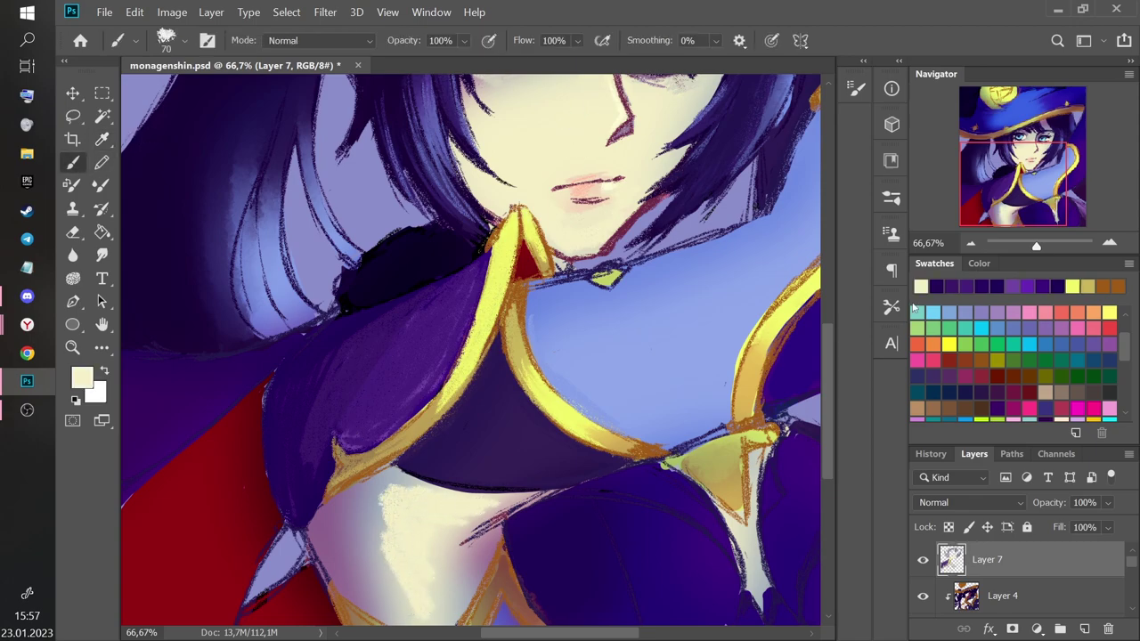
scroll(407, 455, down, 3)
drag(395, 395, 383, 476)
drag(379, 435, 402, 492)
key(b)
key(ctrl+plus)
key(ctrl+z)
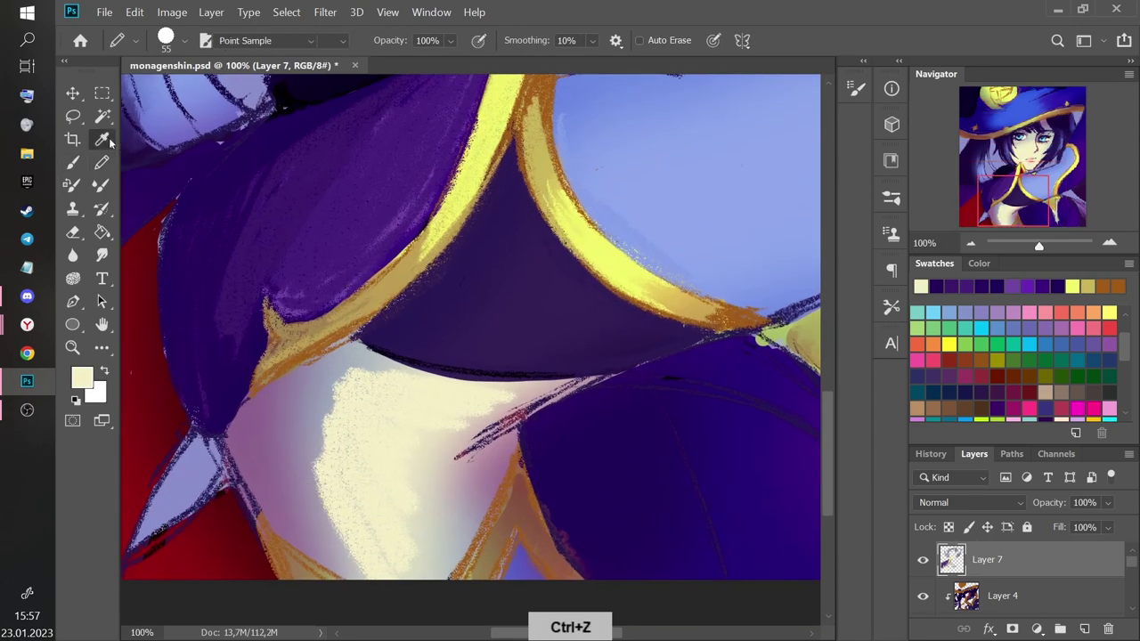
Shade the outer side of the white cloth below the chest with sampled mauve.
click(104, 140)
click(283, 481)
click(73, 185)
click(73, 163)
mouse_move(285, 443)
mouse_down()
mouse_move(324, 540)
mouse_move(258, 419)
mouse_move(320, 356)
mouse_up()
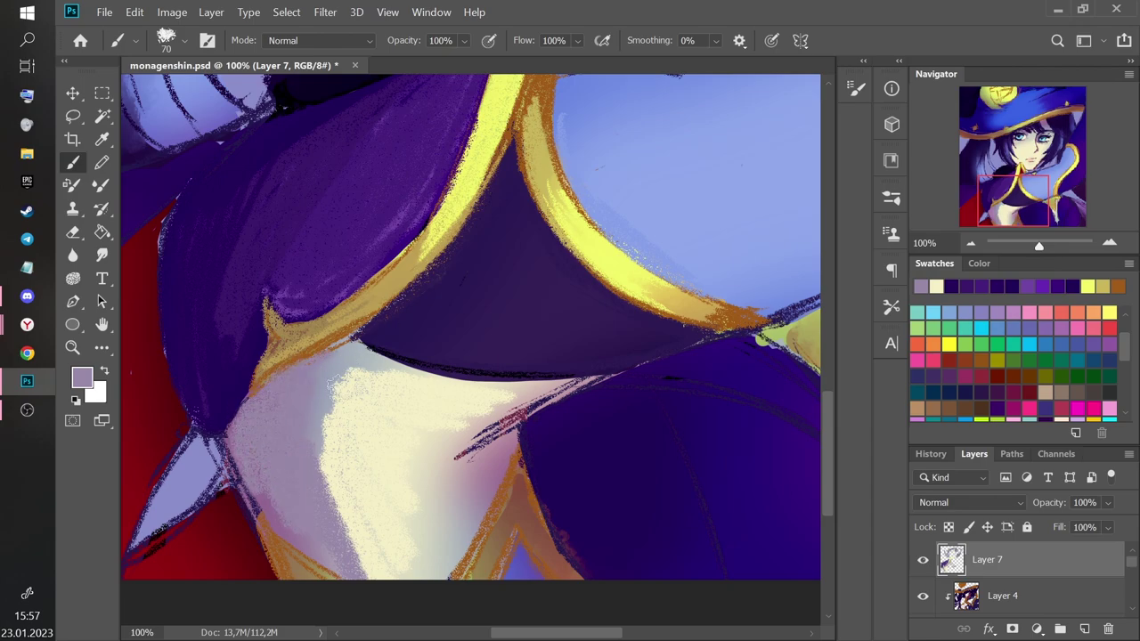
Extend the white cloth's lit area toward the fold with sampled cream, and undo the last stroke.
alt+click(338, 466)
mouse_move(338, 465)
mouse_down()
mouse_move(407, 478)
mouse_move(527, 396)
mouse_up()
drag(1040, 246, 1033, 247)
drag(831, 304, 831, 356)
drag(360, 455, 374, 500)
key(ctrl+z)
Blend the white cloth's cream and mauve areas with sampled cream and light grey.
alt+click(378, 419)
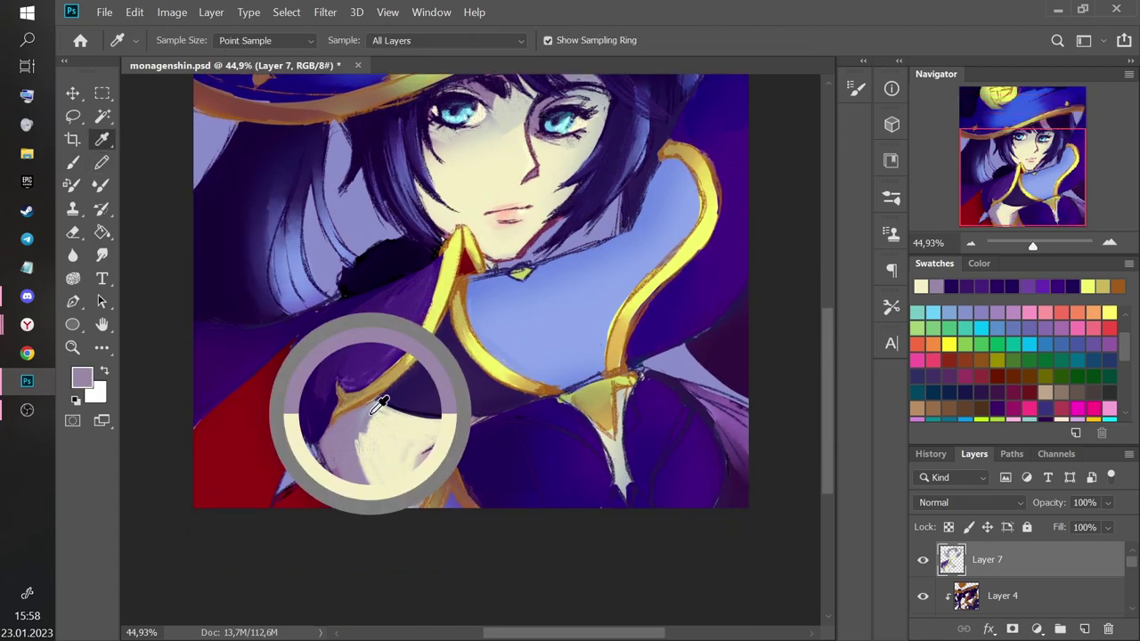
drag(367, 437, 376, 421)
alt+click(367, 481)
mouse_move(363, 495)
mouse_down()
mouse_move(333, 467)
mouse_move(380, 507)
mouse_up()
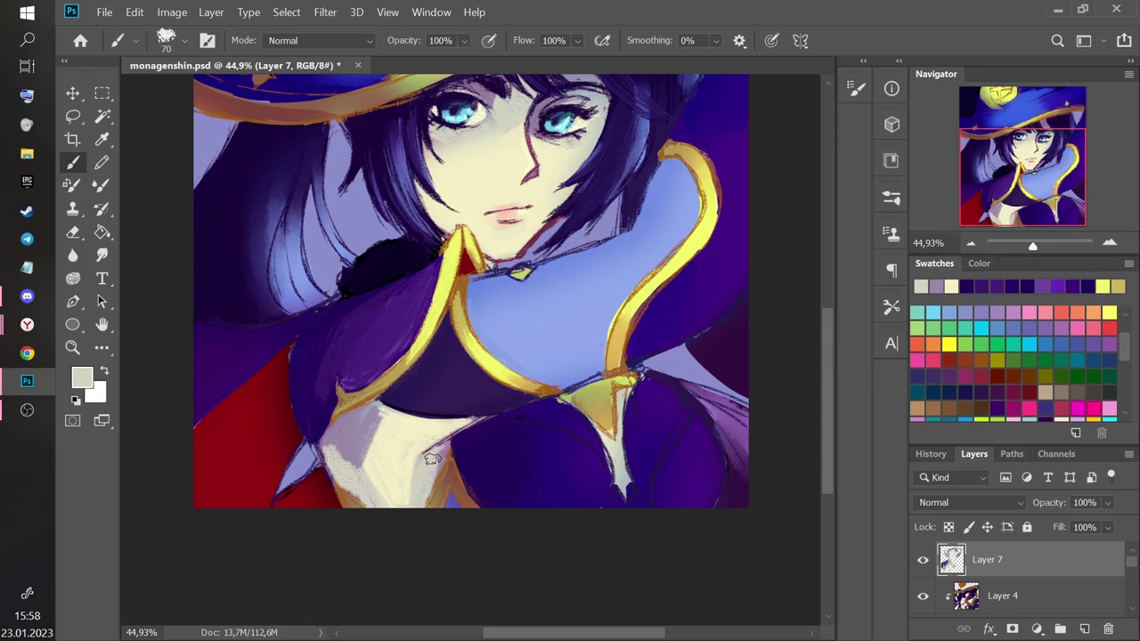
drag(339, 450, 367, 431)
mouse_move(397, 479)
mouse_down()
mouse_move(389, 499)
mouse_move(365, 493)
mouse_up()
Refine the white cloth's lower part with sampled cream, and rework its outer edge with sampled mauve.
alt+click(399, 450)
mouse_move(421, 476)
mouse_down()
mouse_move(416, 510)
mouse_move(400, 502)
mouse_up()
alt+click(331, 438)
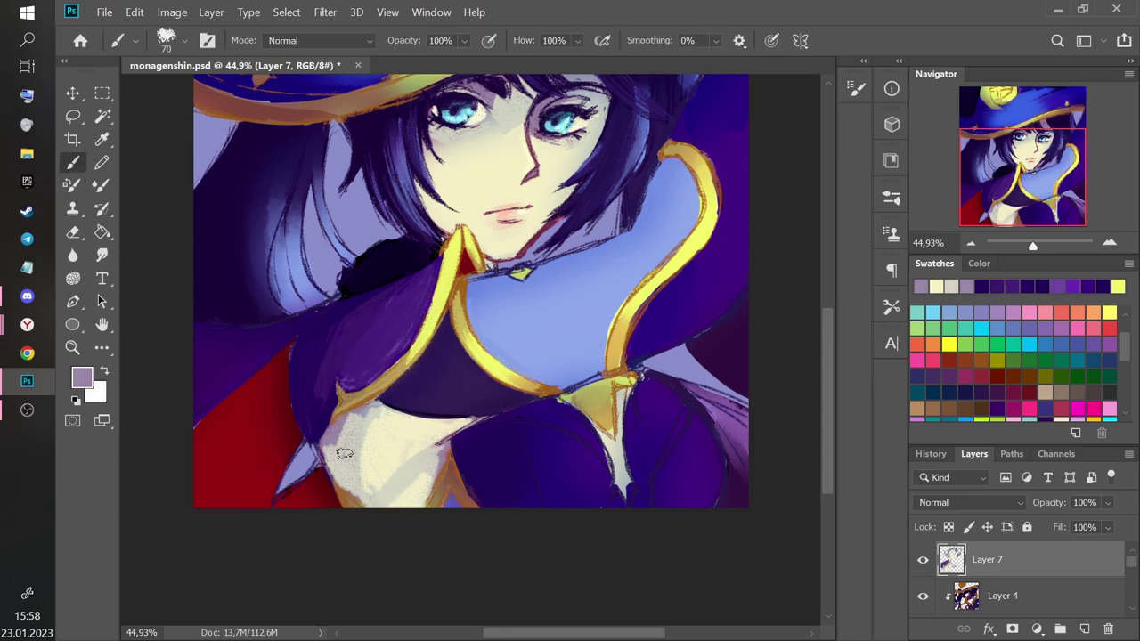
drag(326, 470, 357, 457)
Brighten the gold trims below the white cloth and the large collar's trim with sampled yellow, undoing stray strokes.
alt+click(443, 314)
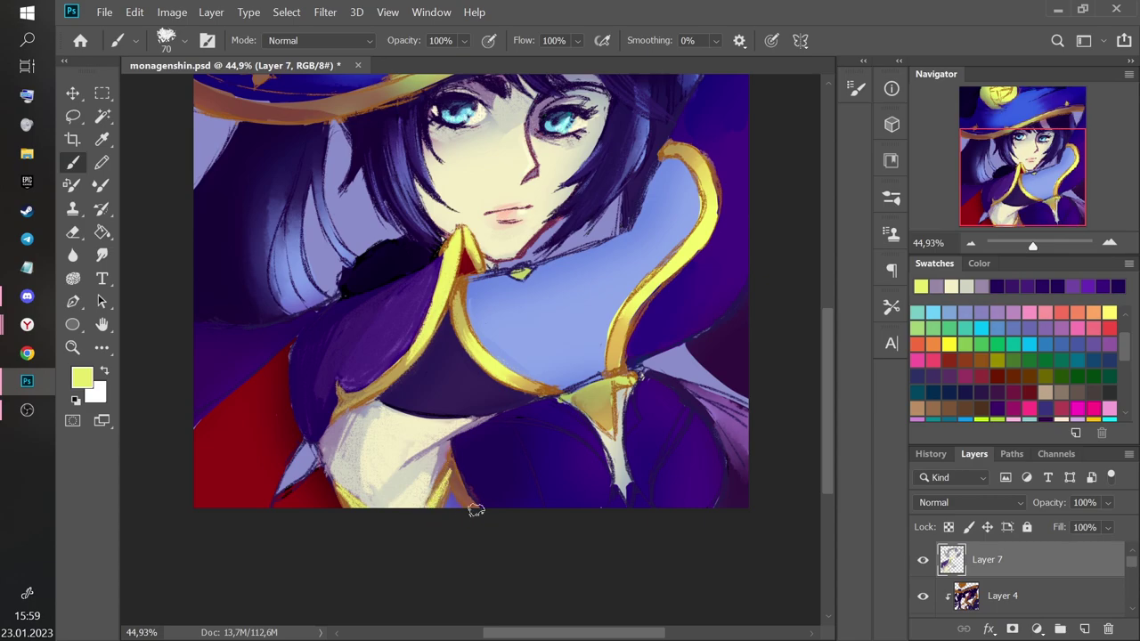
key(ctrl+plus)
drag(638, 331, 680, 269)
key(ctrl+z)
drag(638, 329, 705, 254)
mouse_move(736, 182)
mouse_down()
mouse_move(745, 154)
mouse_move(729, 191)
mouse_up()
key(ctrl+z)
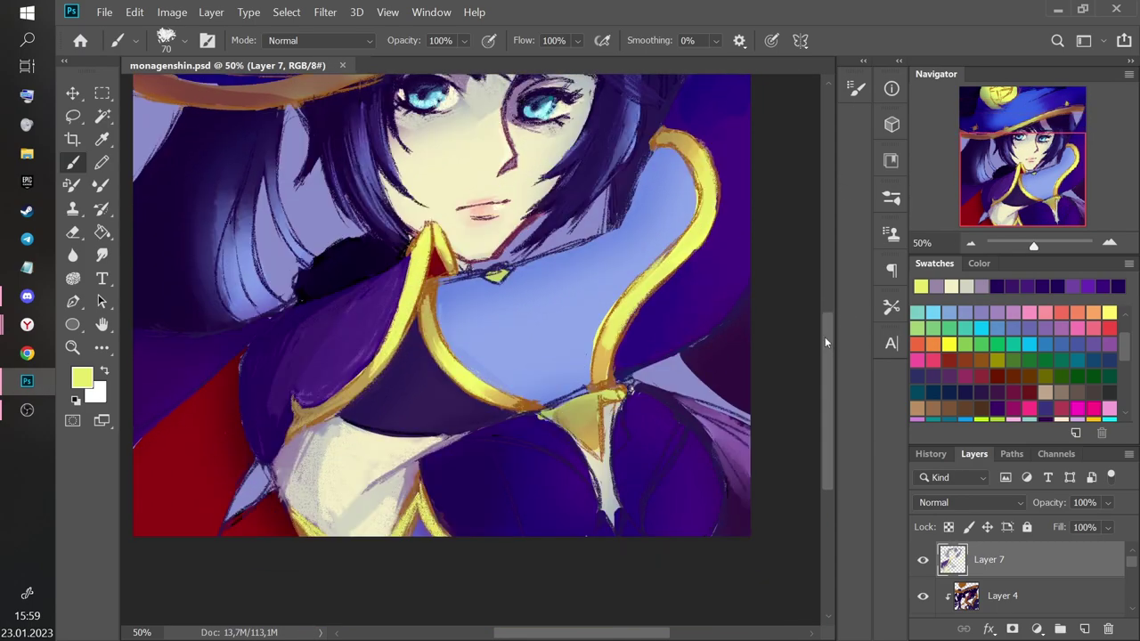
Define the white cloth's outline and fold with sampled dark maroon, and pick up dark purple for the cape's edge.
alt+click(517, 228)
drag(270, 468, 292, 519)
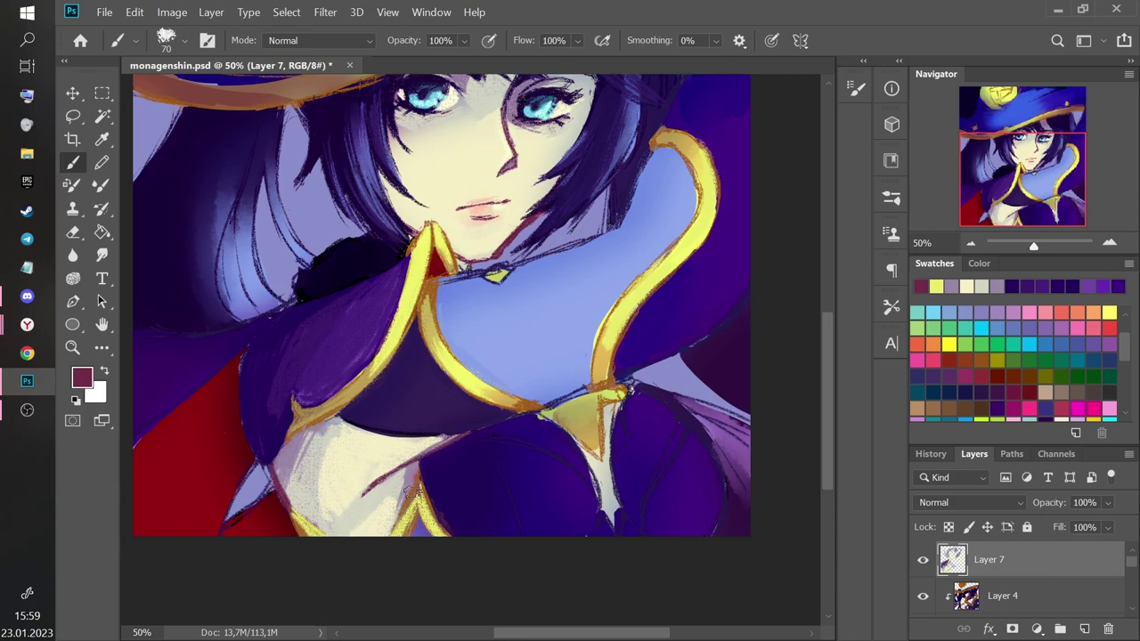
alt+click(317, 368)
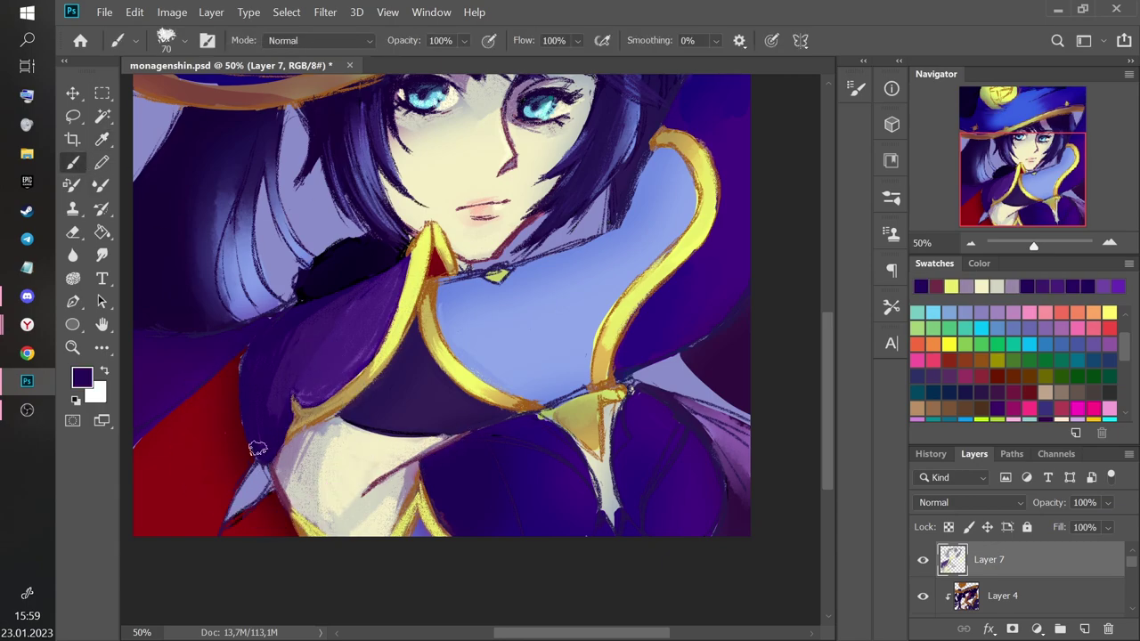
key(ctrl+z)
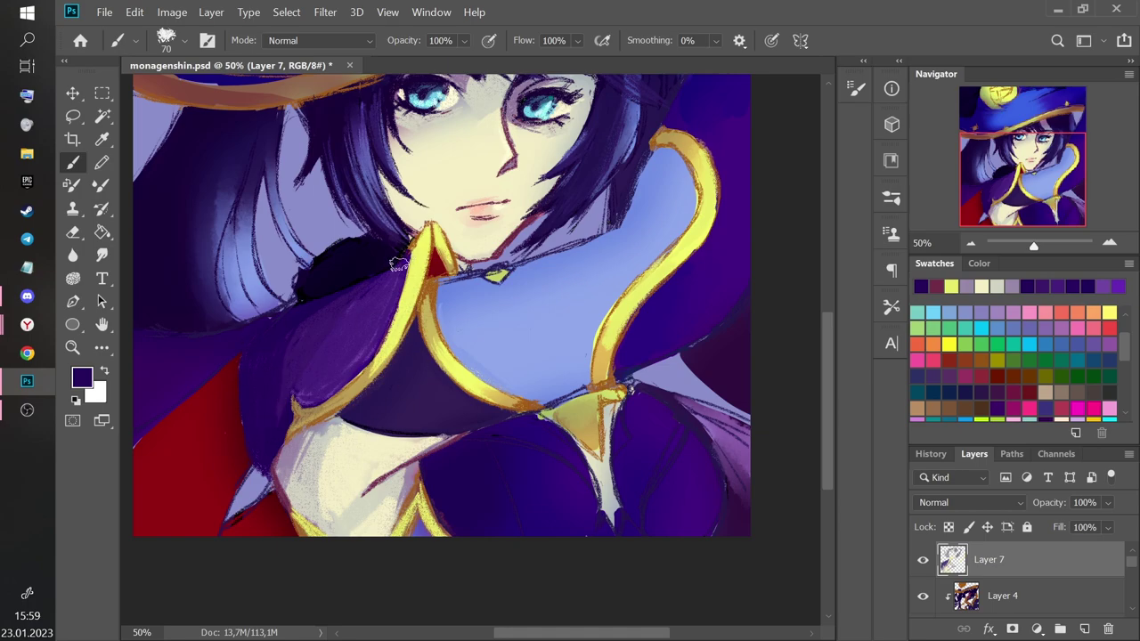
Paint the inside of the collar tip with sampled dark red, and sample tan for its trim.
key(i)
click(387, 303)
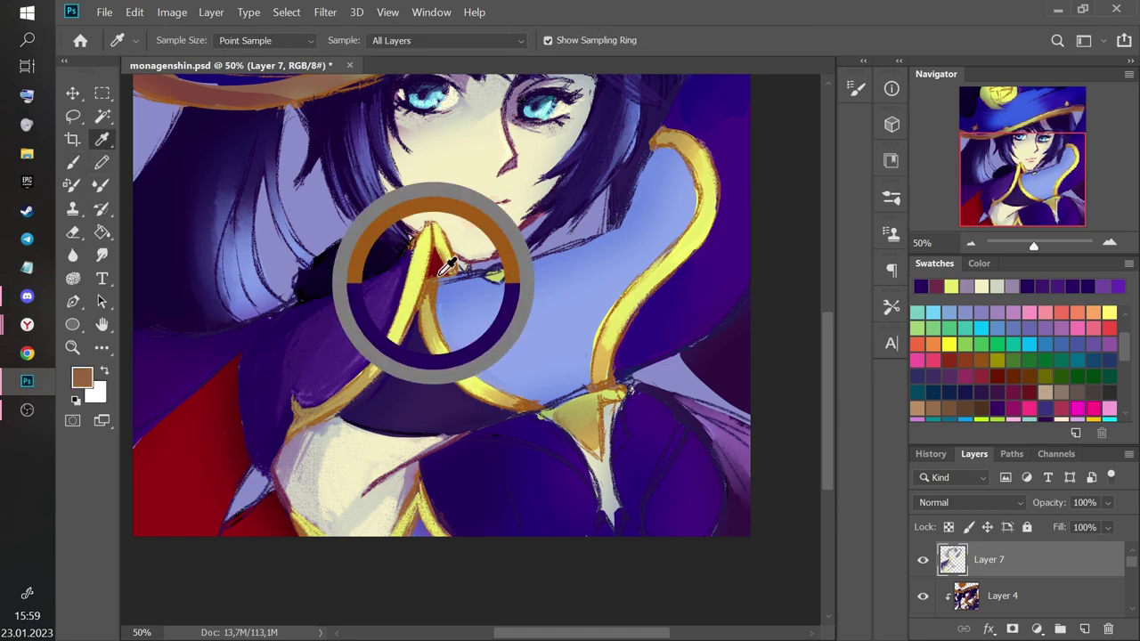
key(b)
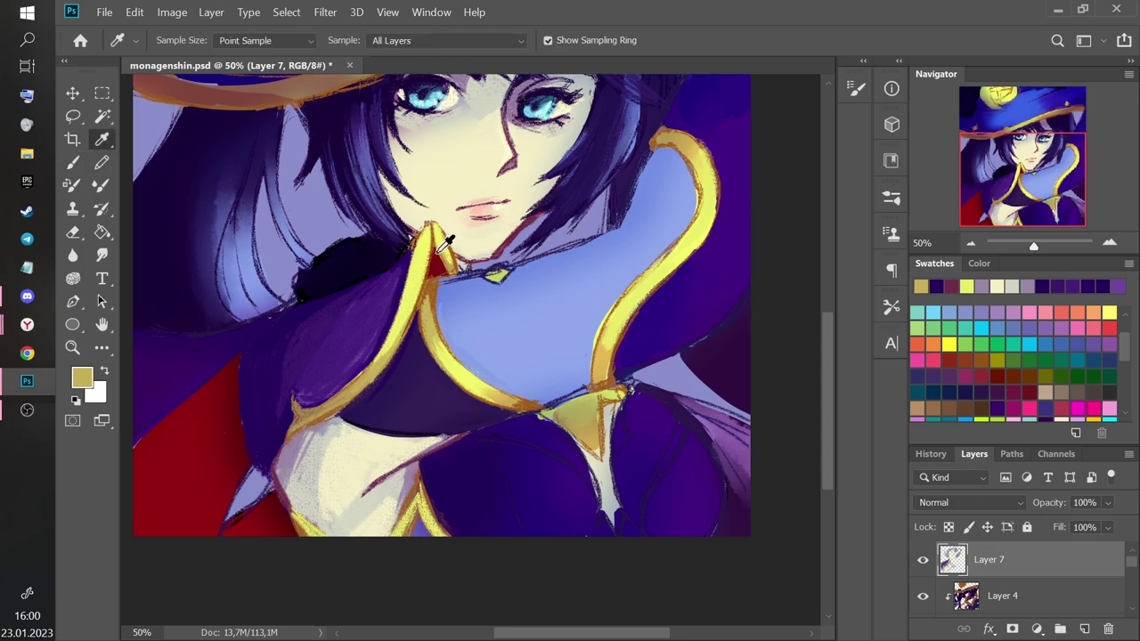
alt+click(415, 242)
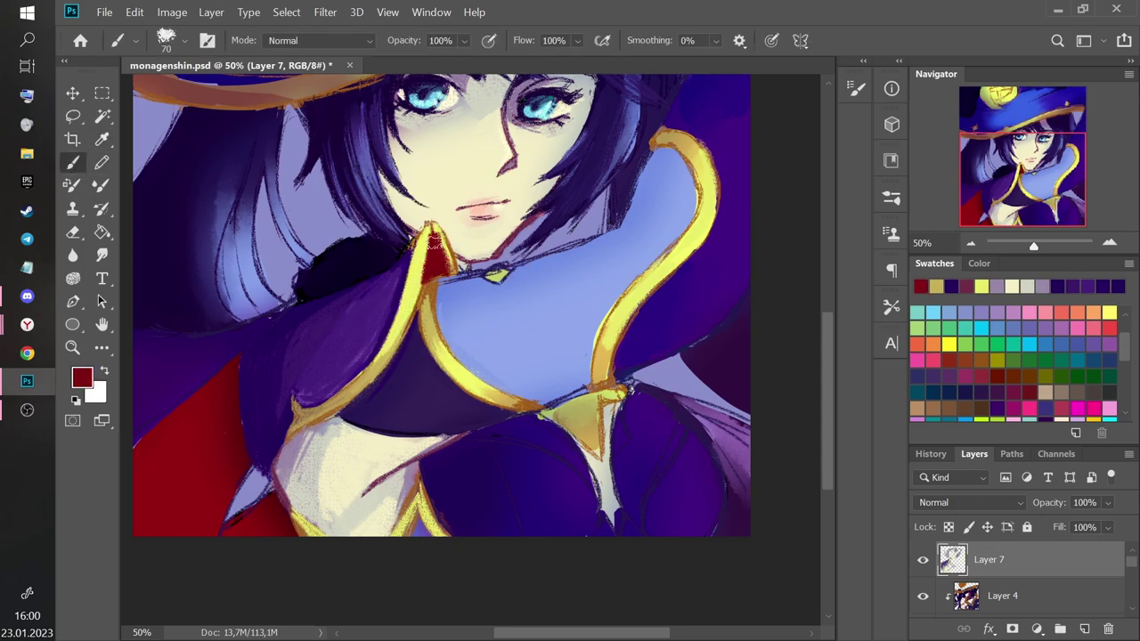
alt+click(333, 408)
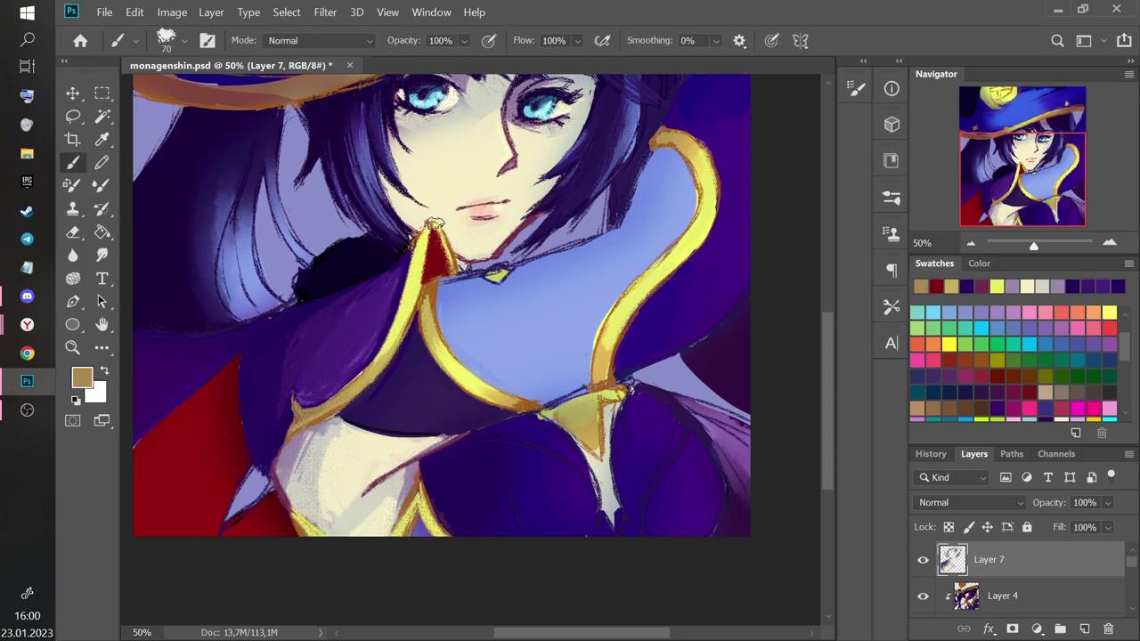
Restore the left collar trim from its tip downward with sampled yellow.
click(102, 140)
click(413, 268)
click(74, 163)
drag(426, 227, 374, 339)
Clean the cape's border along the left collar trim with sampled dark purple, and undo the last stroke.
click(102, 140)
click(404, 282)
click(75, 166)
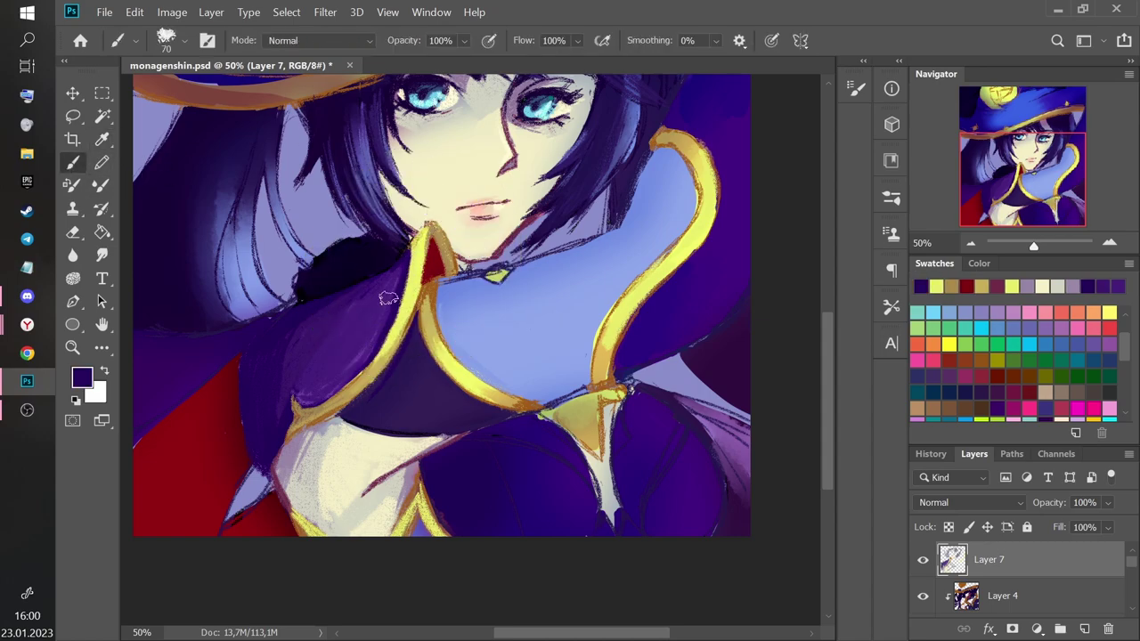
drag(403, 276, 369, 356)
click(73, 163)
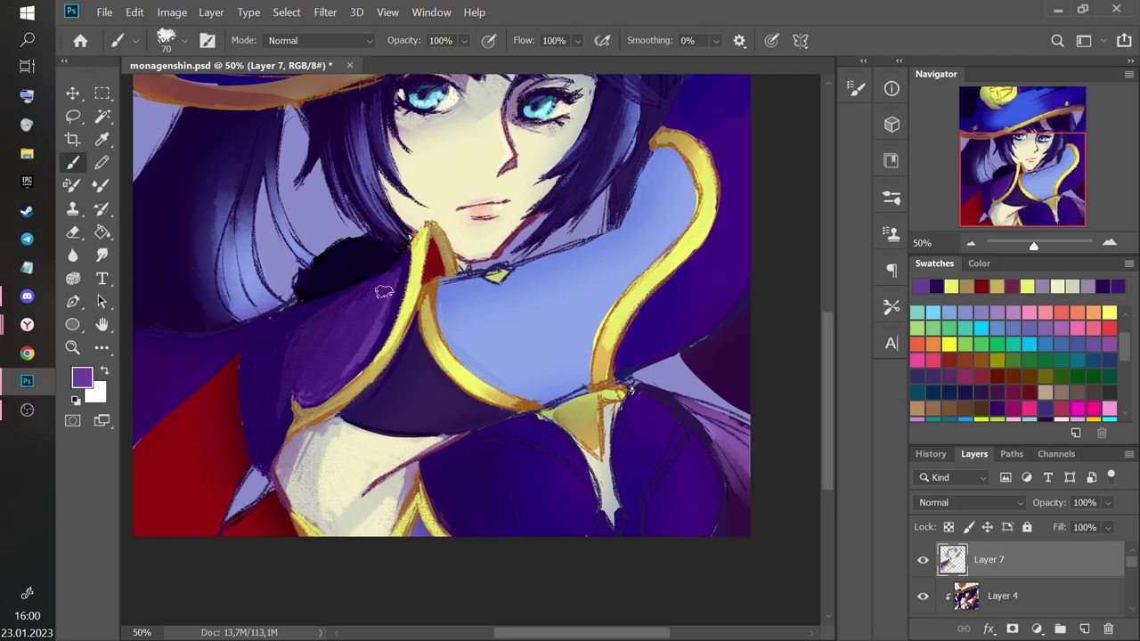
key(ctrl+z)
Sample the dark purple chest panel, pick a variation of it in the Color Picker, and paint tonal patches on the panel.
click(99, 143)
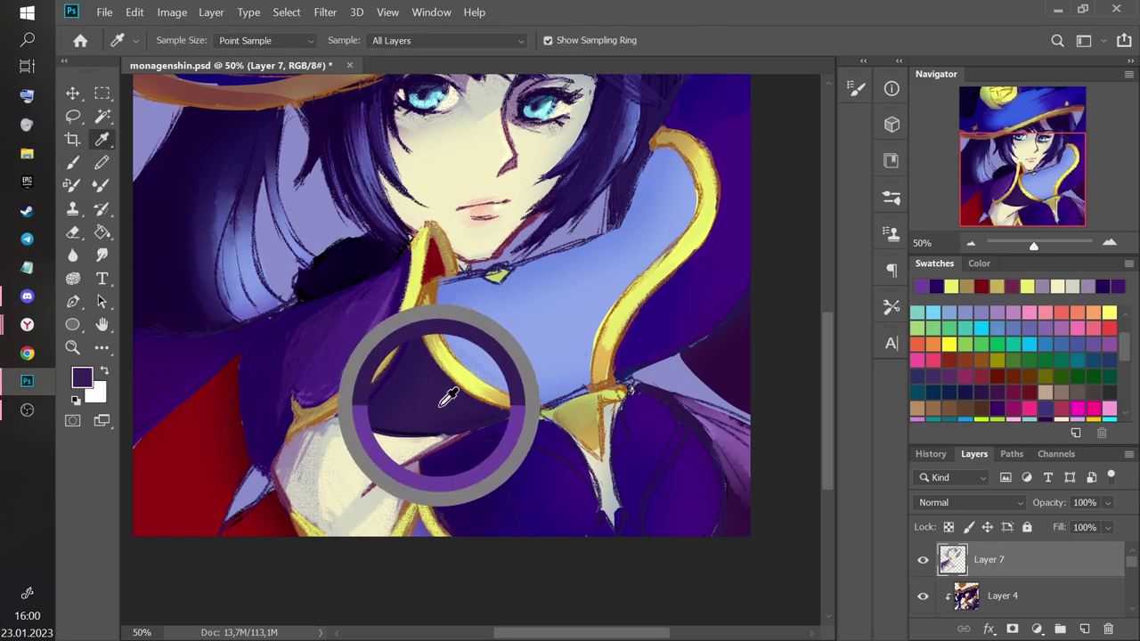
click(427, 384)
click(83, 378)
click(491, 326)
click(780, 199)
click(74, 162)
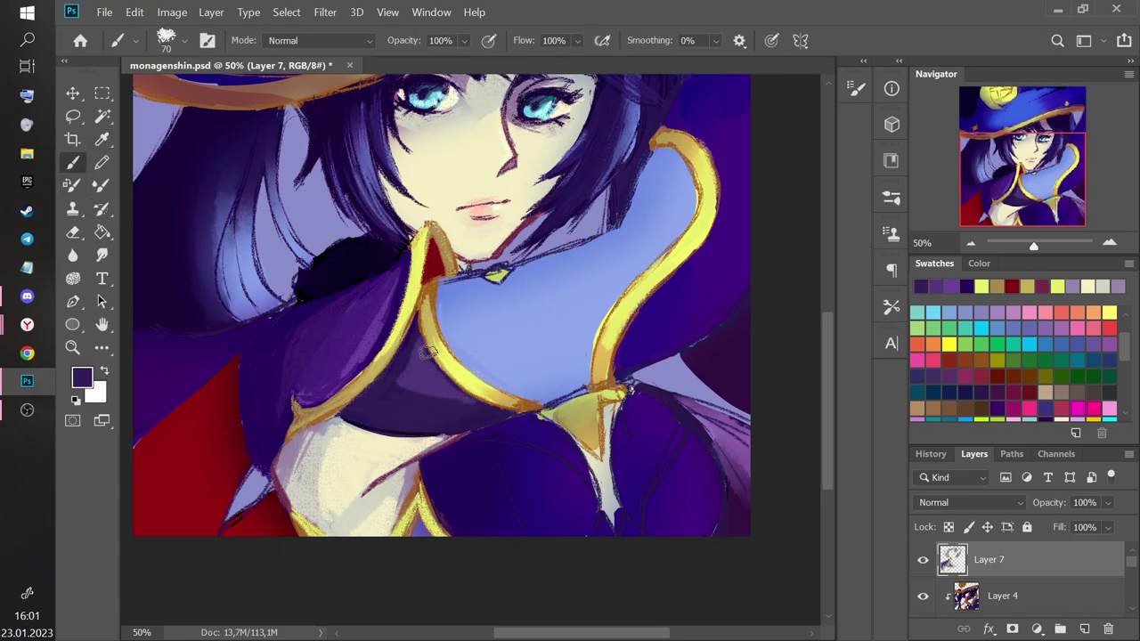
Save the document, and smudge the shading of the shoulder cape and chest panel at 85% strength.
drag(1035, 199, 1038, 183)
key(ctrl+s)
key(r)
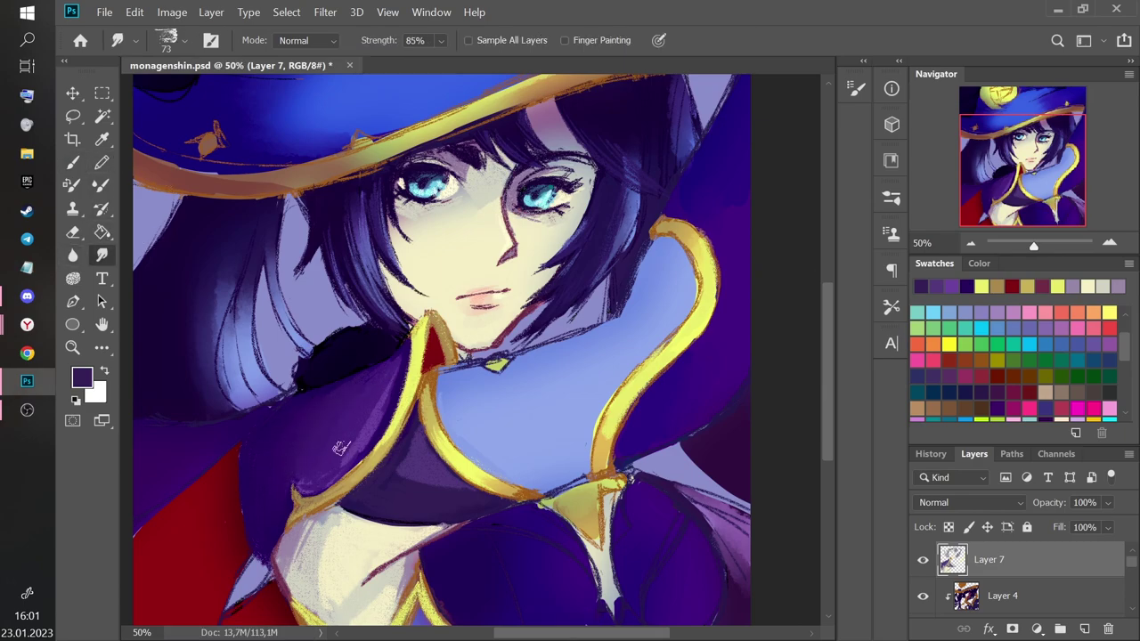
drag(1000, 183, 997, 183)
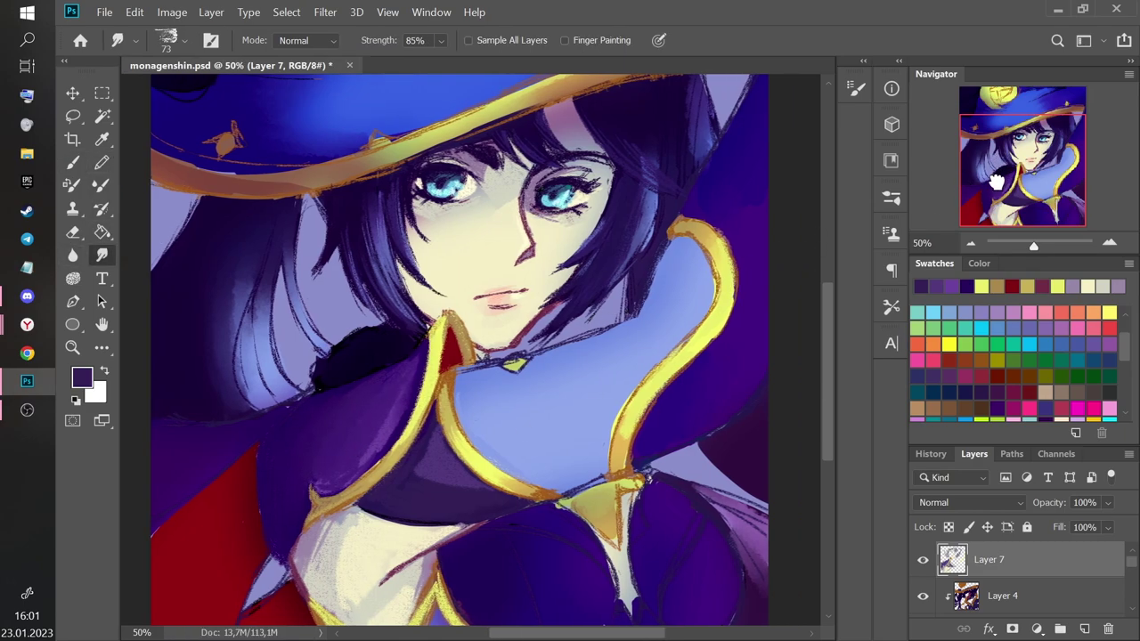
Paint dark strands through the long hair section below the hat brim with sampled dark navy.
click(74, 162)
alt+click(251, 228)
mouse_move(236, 267)
mouse_down()
mouse_move(229, 393)
mouse_move(245, 258)
mouse_move(260, 403)
mouse_up()
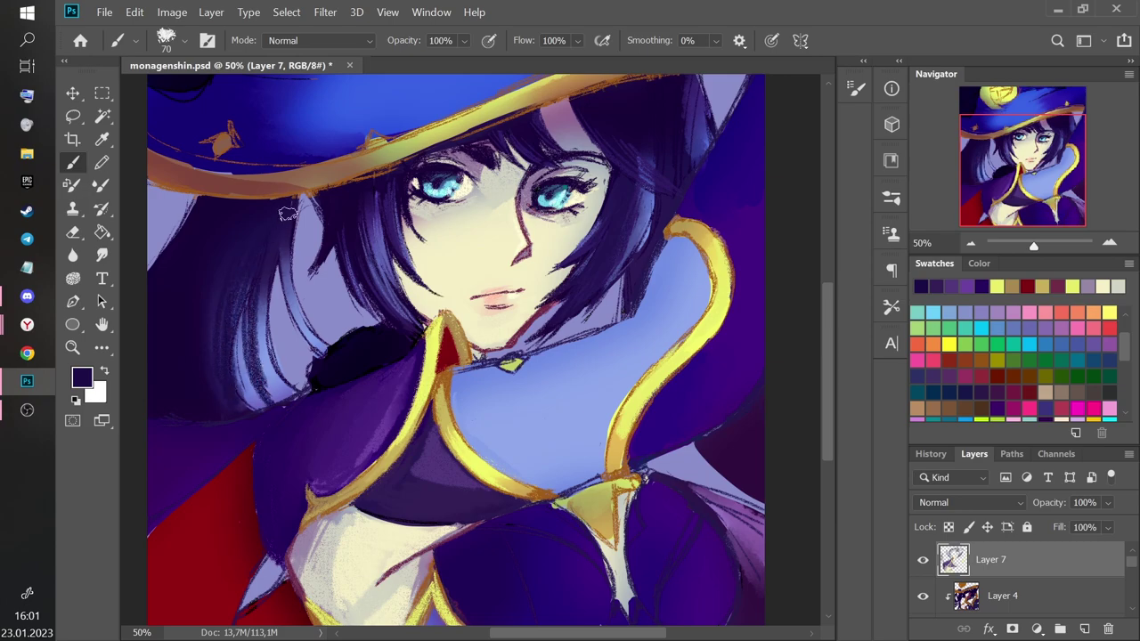
drag(282, 249, 305, 343)
drag(276, 278, 268, 366)
alt+click(348, 184)
drag(253, 305, 265, 390)
drag(276, 230, 263, 320)
drag(270, 252, 278, 388)
drag(291, 235, 299, 329)
drag(297, 288, 306, 340)
drag(246, 267, 233, 397)
drag(218, 268, 212, 384)
drag(229, 247, 227, 414)
Add strands along the outer part of the long hair section with a colour sampled from the hair by the collar.
alt+click(706, 148)
drag(227, 237, 205, 392)
drag(245, 210, 227, 279)
mouse_move(223, 212)
mouse_down()
mouse_move(172, 346)
mouse_move(174, 410)
mouse_up()
mouse_move(194, 251)
mouse_down()
mouse_move(205, 410)
mouse_move(277, 392)
mouse_up()
Paint violet-blue strands down the middle and inner part of the long hair section with a sampled hair tone.
alt+click(343, 334)
drag(336, 342, 330, 313)
drag(352, 232, 329, 315)
drag(343, 251, 315, 411)
drag(353, 206, 308, 307)
drag(317, 232, 285, 323)
drag(280, 283, 273, 423)
drag(354, 253, 350, 397)
drag(353, 349, 356, 401)
drag(370, 255, 362, 346)
drag(369, 284, 363, 369)
Separate the long hair section's strands with a dark tone sampled from the hair beside the face.
alt+click(396, 264)
drag(367, 258, 357, 405)
drag(360, 218, 338, 392)
drag(342, 249, 325, 388)
Highlight the lower strands of the long hair section with sampled violet-blue and light blue.
alt+click(378, 364)
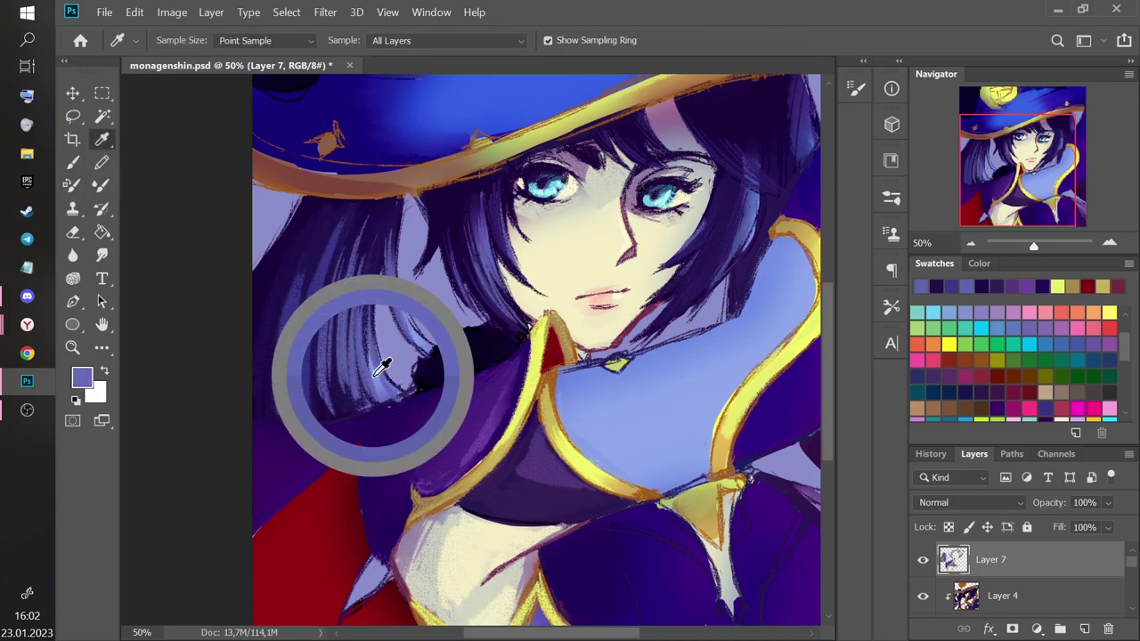
drag(398, 283, 372, 406)
drag(400, 256, 377, 403)
drag(364, 251, 344, 386)
drag(363, 271, 340, 401)
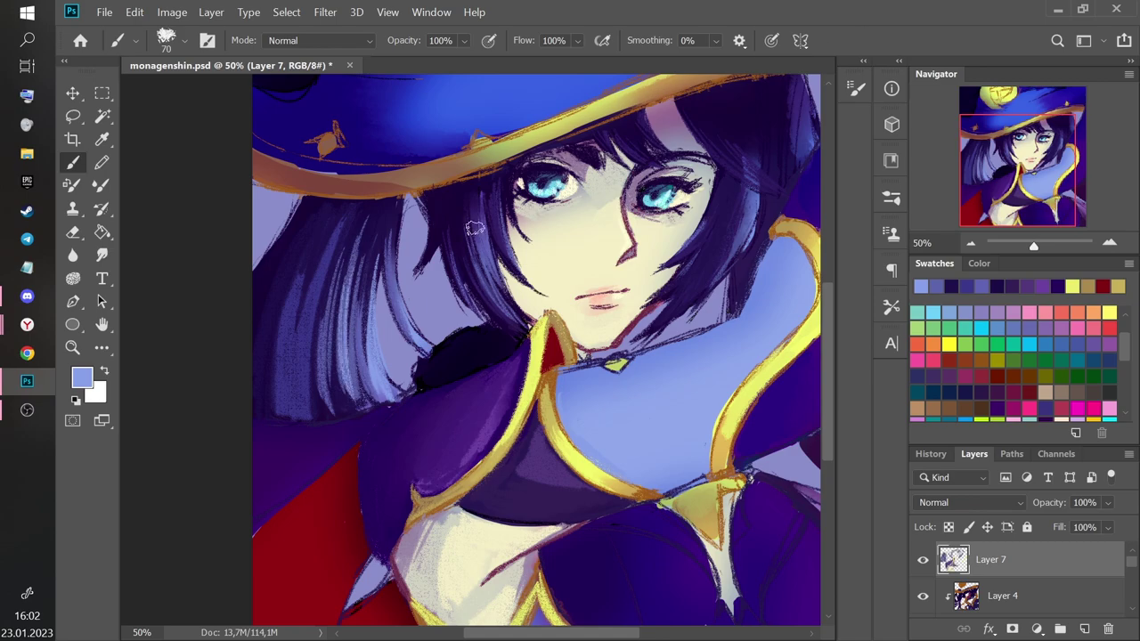
mouse_move(365, 284)
mouse_down()
mouse_move(350, 330)
mouse_move(366, 385)
mouse_up()
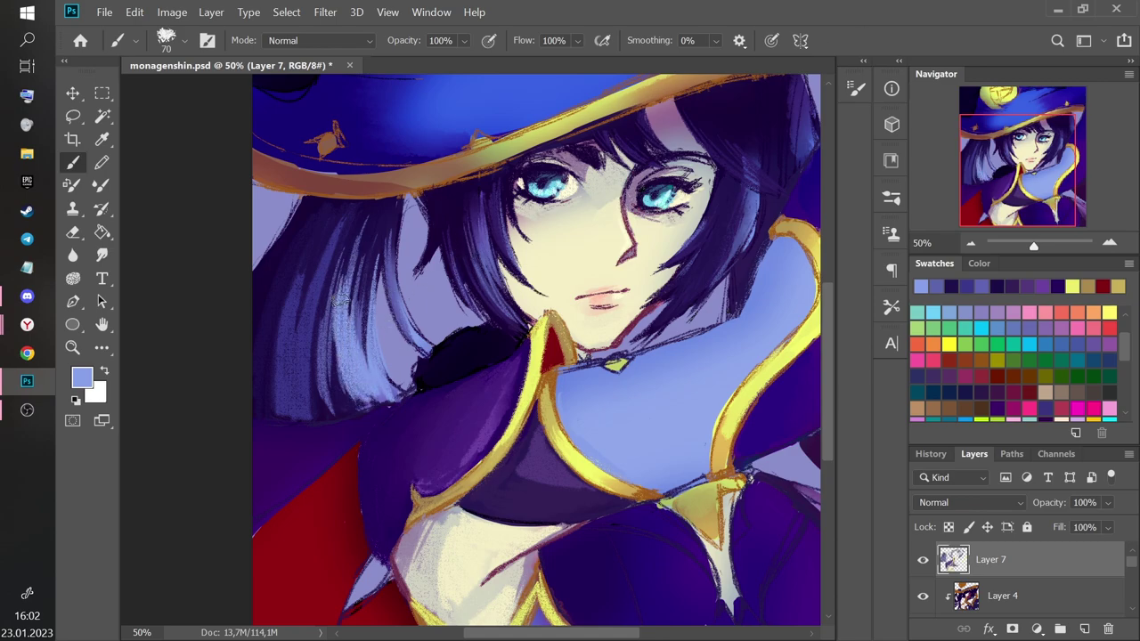
Soften the long hair section's highlights with strokes of sampled violet-blue.
click(102, 141)
click(366, 269)
click(343, 257)
click(75, 163)
drag(356, 249, 345, 349)
drag(368, 250, 366, 363)
drag(353, 227, 346, 320)
drag(346, 258, 337, 363)
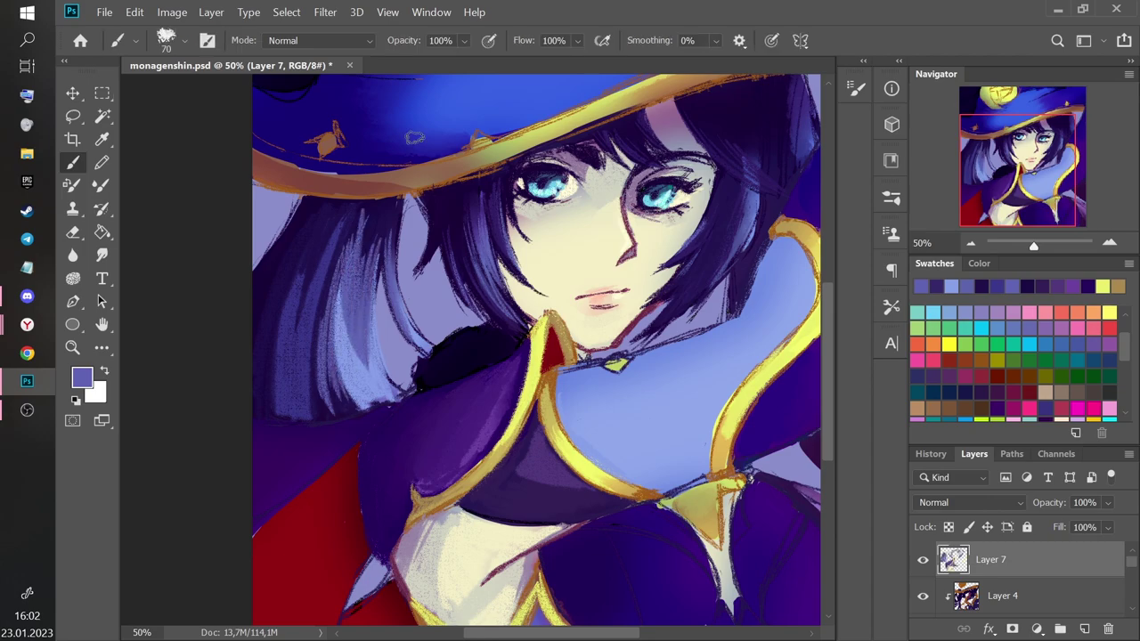
Redraw dark strands over the long hair section's roots, highlights and outer edge with sampled dark navy.
alt+click(378, 224)
drag(352, 229, 338, 307)
drag(362, 209, 360, 352)
drag(367, 239, 365, 354)
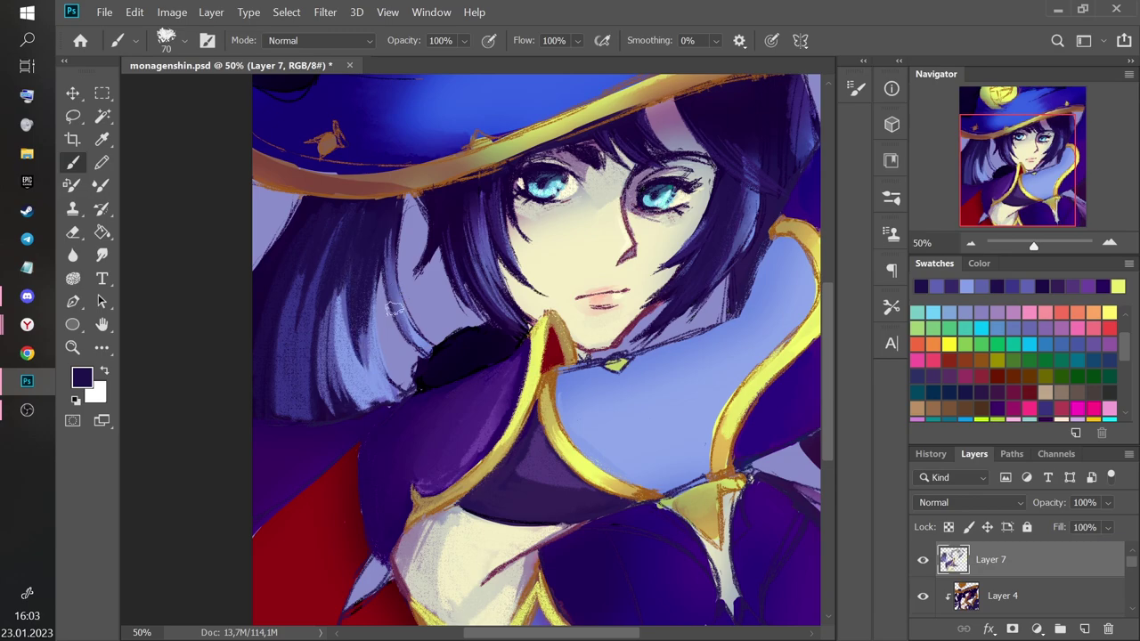
drag(385, 228, 397, 334)
drag(379, 284, 384, 373)
drag(323, 285, 324, 408)
mouse_move(326, 234)
mouse_down()
mouse_move(314, 328)
mouse_move(278, 420)
mouse_up()
drag(294, 321, 283, 418)
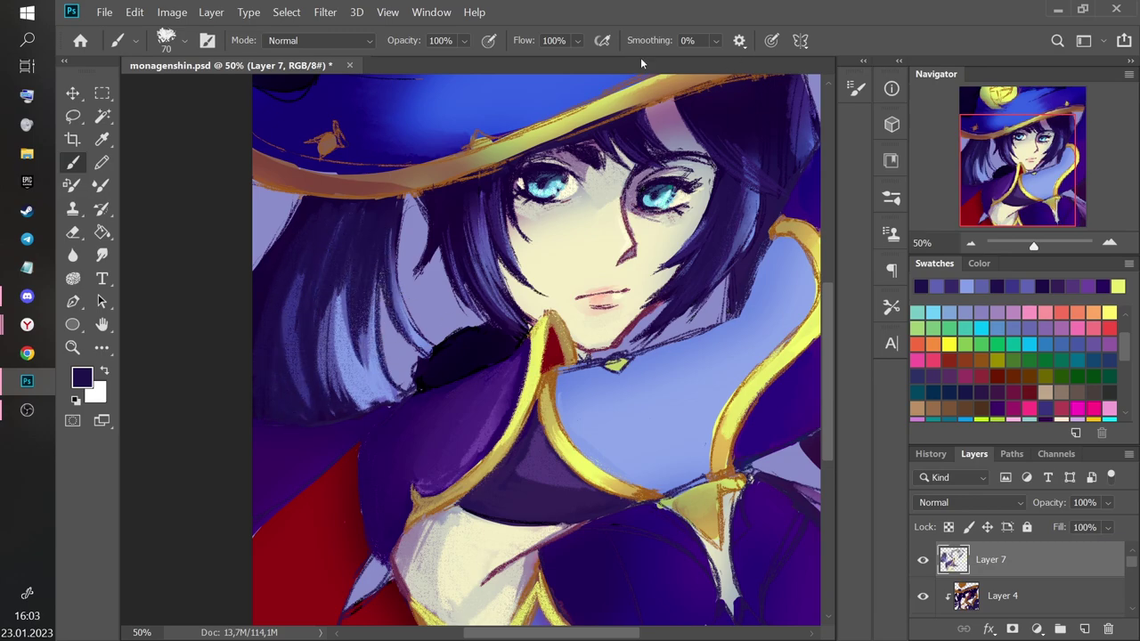
Touch up the long hair section with sampled lavender, and toggle Layer 2's visibility to check its base colours.
alt+click(356, 236)
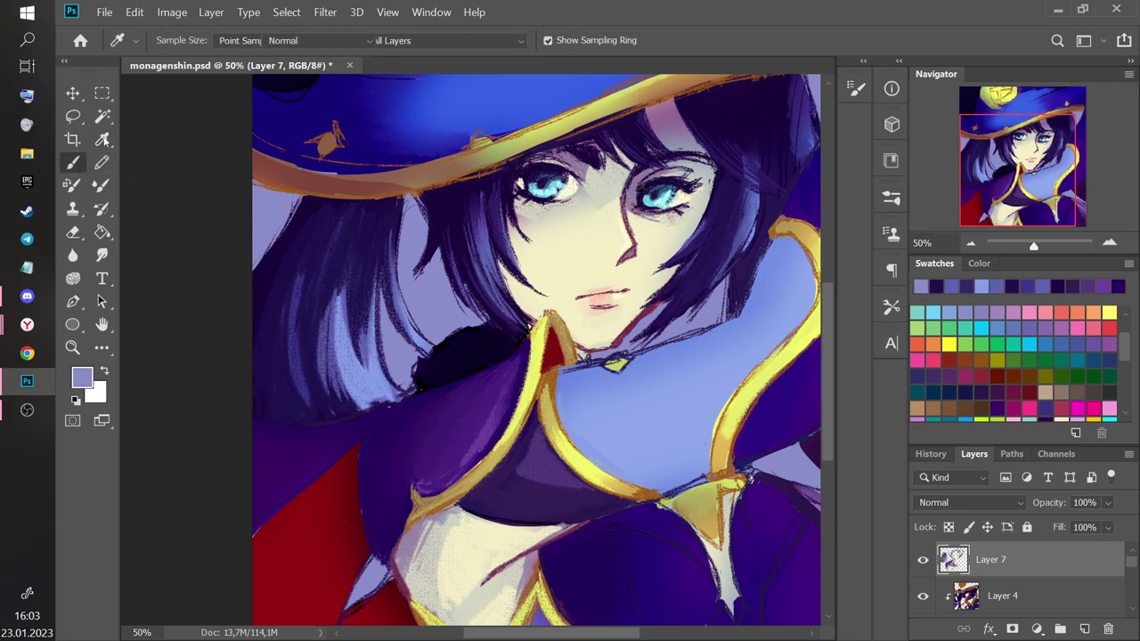
mouse_move(355, 235)
mouse_down()
mouse_move(307, 281)
mouse_move(307, 235)
mouse_move(364, 235)
mouse_up()
drag(1131, 562, 1124, 602)
click(1007, 566)
click(924, 565)
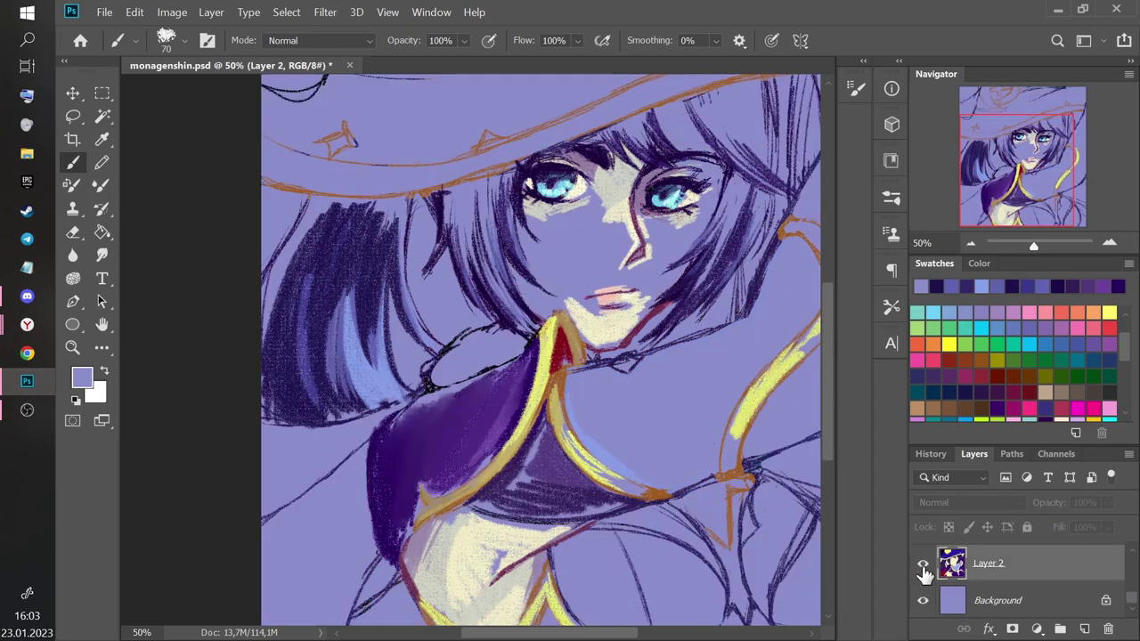
click(923, 565)
Erase along the long hair section's outer edge on Layer 2 and on Layer 7.
key(e)
drag(284, 297, 270, 390)
drag(285, 281, 268, 395)
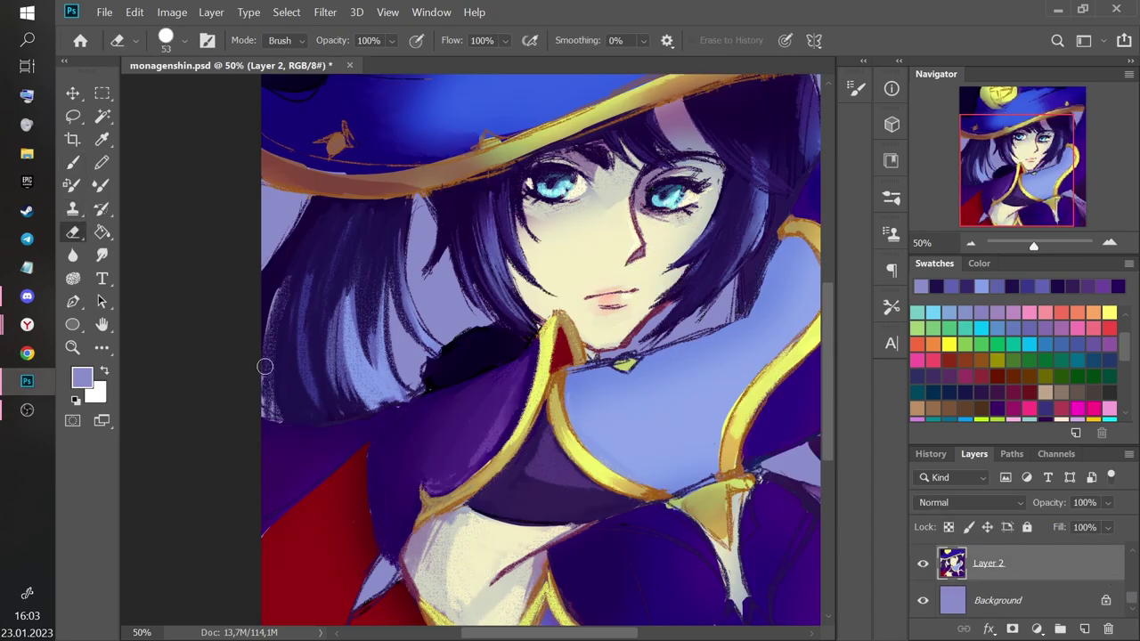
scroll(1109, 588, up, 5)
click(988, 559)
drag(280, 287, 265, 405)
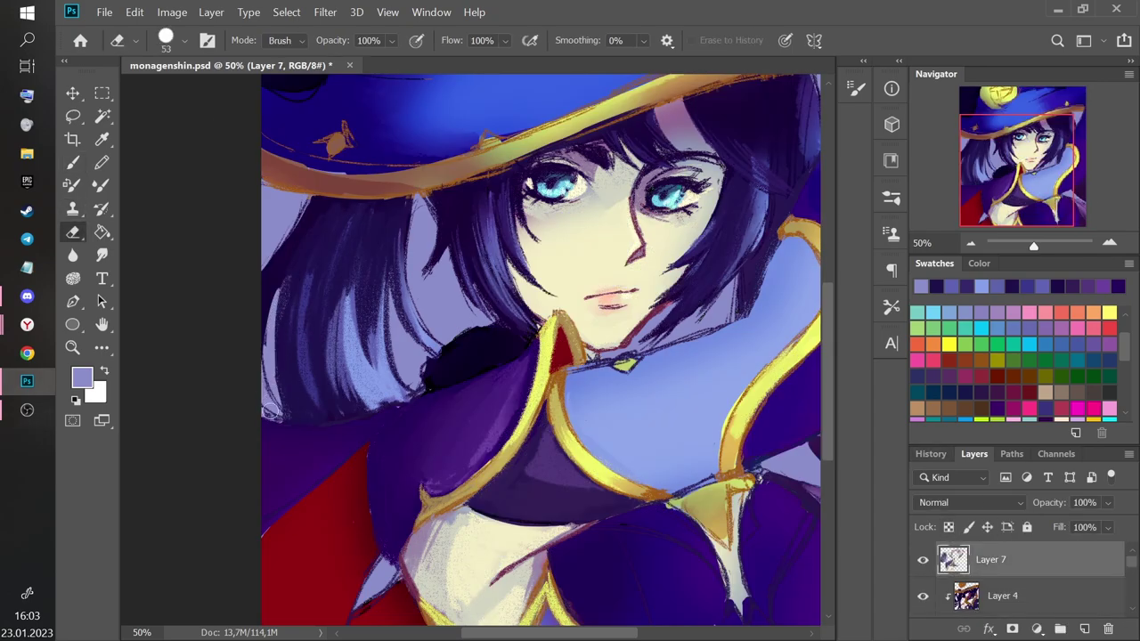
Redraw the long hair section's outer edge on Layer 7 with brush strokes of dark navy sampled from the hair.
click(73, 162)
alt+click(295, 299)
drag(285, 284, 271, 388)
drag(274, 310, 269, 399)
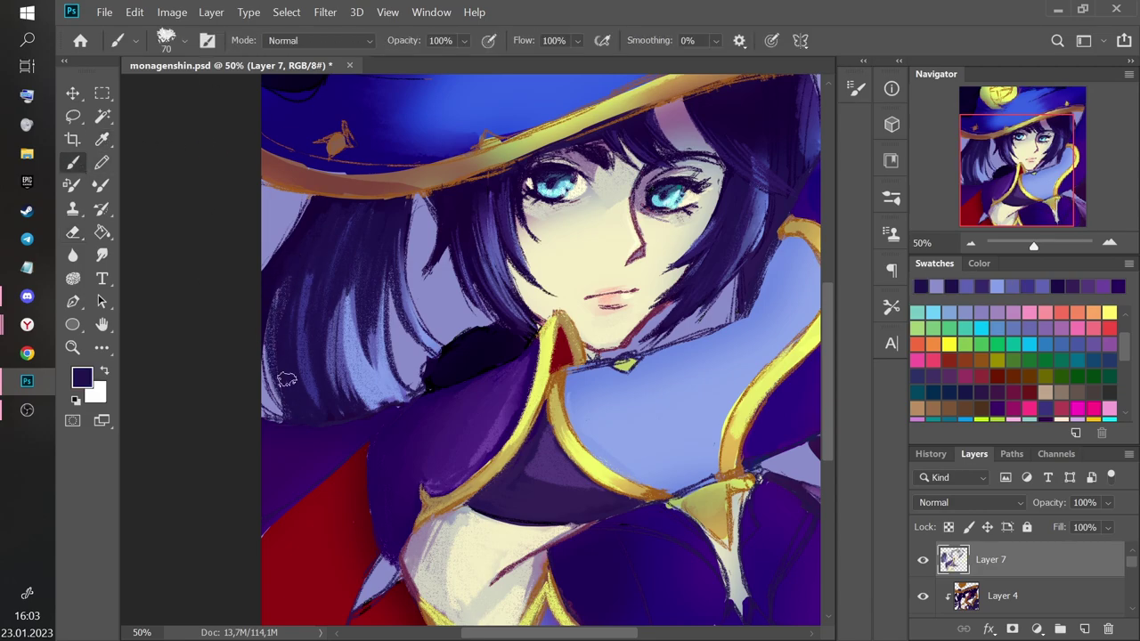
drag(271, 347, 297, 401)
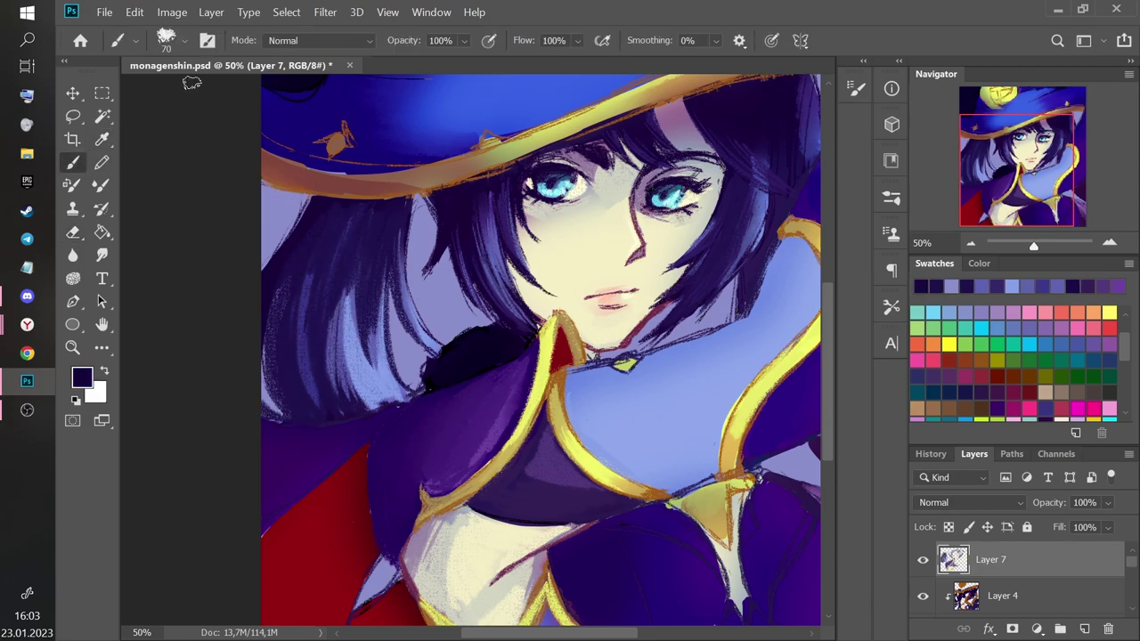
Undo the last change, select Layer 2 and switch to a hard round brush at 70 px.
mouse_move(1100, 559)
mouse_down()
mouse_move(1108, 592)
mouse_move(1131, 606)
mouse_move(1130, 591)
mouse_up()
key(ctrl+z)
click(1000, 597)
click(178, 46)
click(237, 253)
click(148, 535)
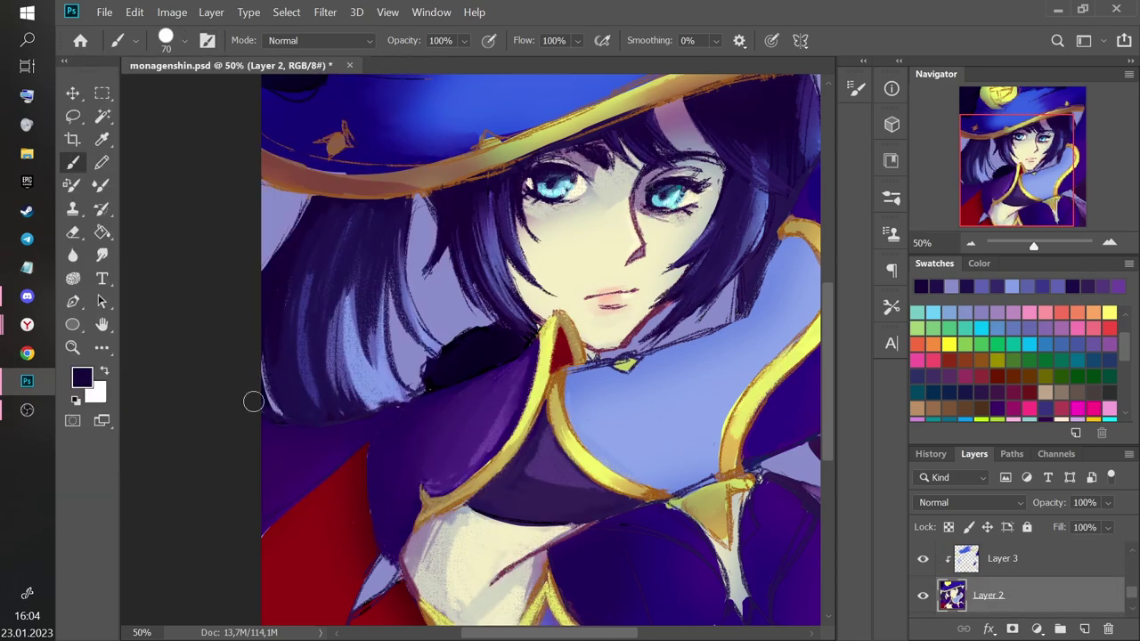
On Layer 7, paint dark navy strands up the long hair section with the 37 px sketch brush.
drag(1131, 592, 1131, 559)
click(1068, 562)
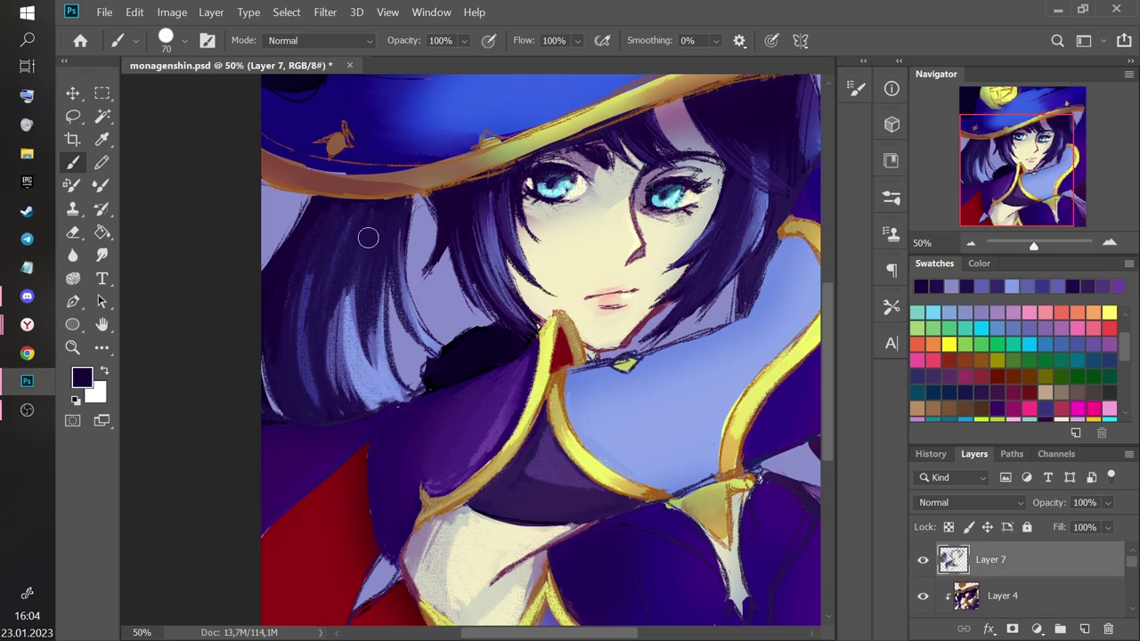
right_click(428, 298)
click(514, 381)
alt+click(274, 347)
right_click(274, 347)
click(282, 327)
drag(321, 412, 308, 271)
Set the sketch brush to 51 px and paint dark strands through the long hair section's light highlights.
right_click(345, 208)
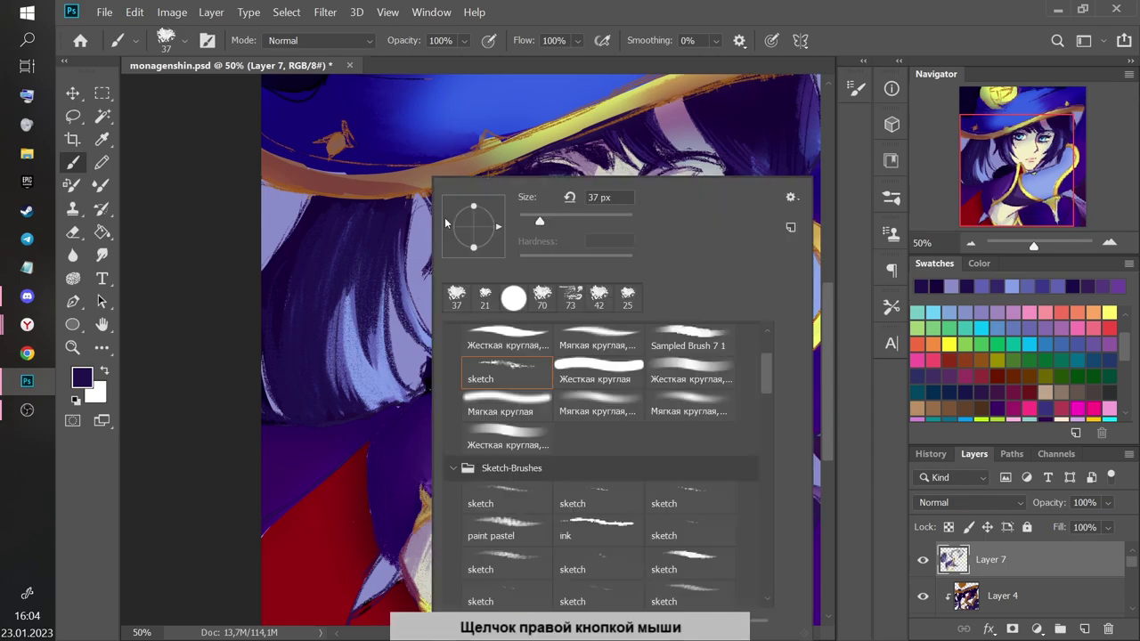
key(Return)
drag(335, 374, 351, 300)
drag(355, 395, 346, 321)
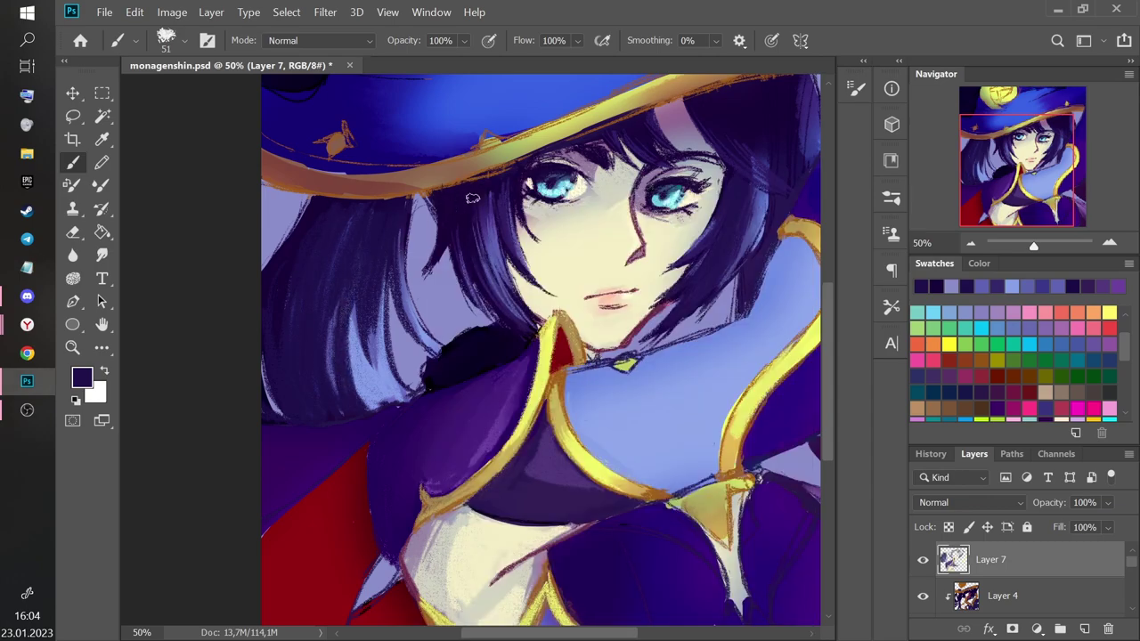
drag(405, 398, 387, 283)
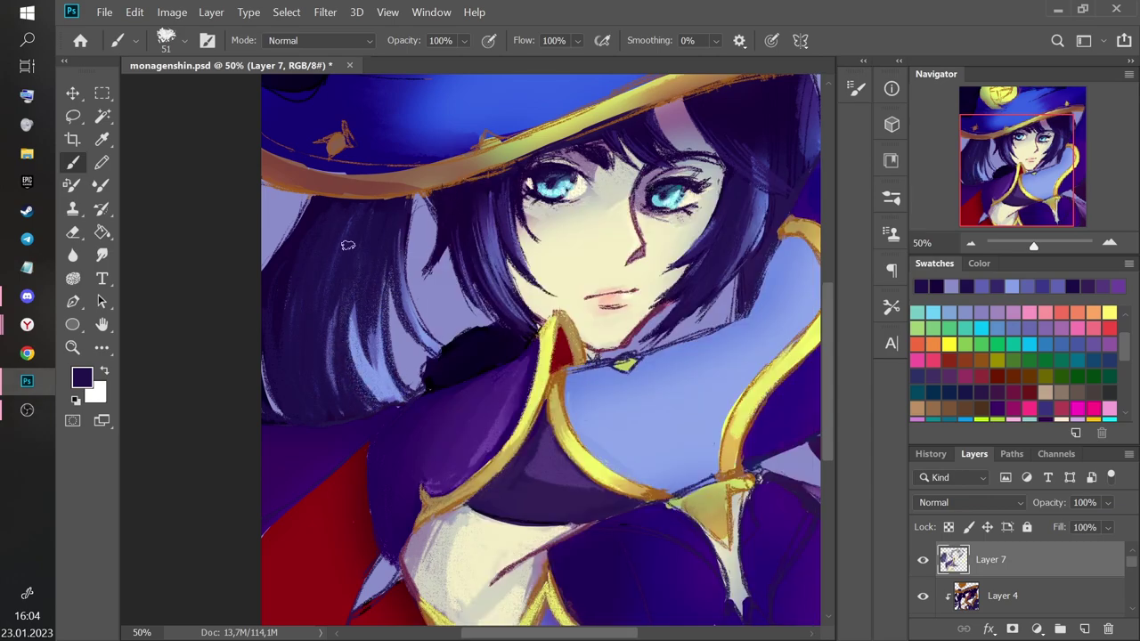
Add light blue highlight strands to the middle of the long hair section and save the document.
alt+click(407, 335)
drag(374, 399, 342, 331)
drag(358, 261, 376, 375)
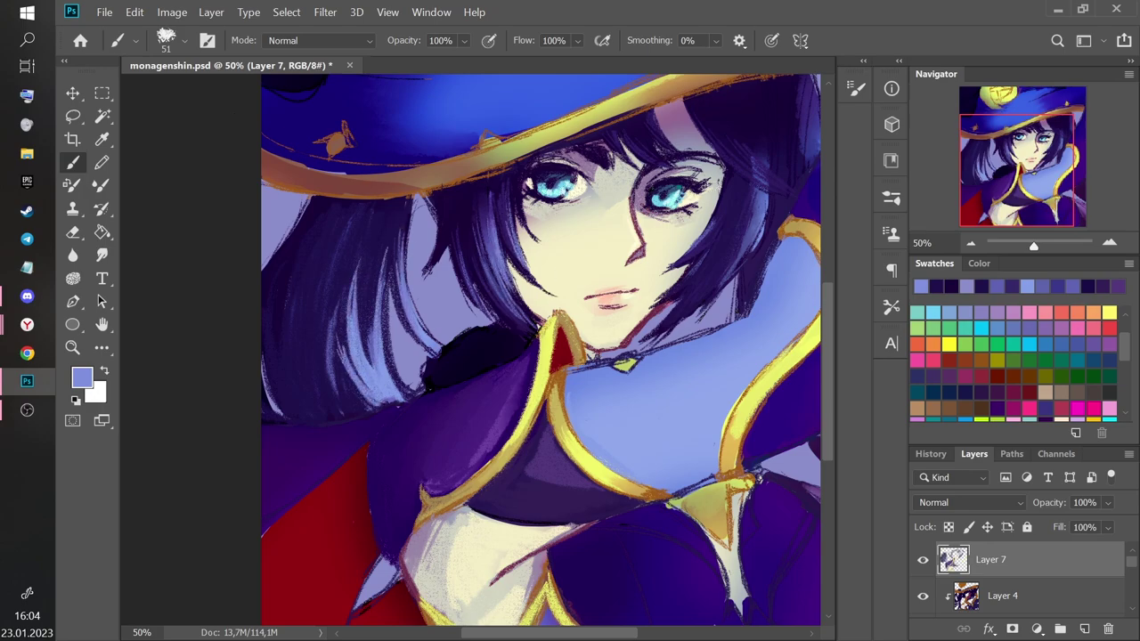
drag(996, 170, 1009, 163)
key(ctrl+s)
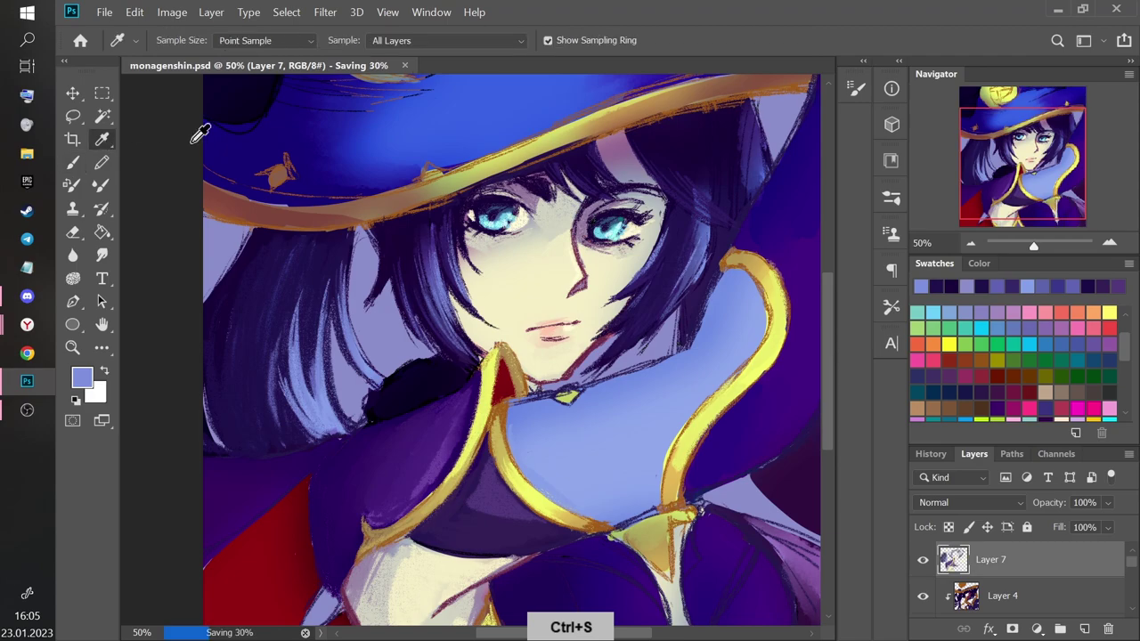
Paint a dark strand beside the long hair section's highlights and sample dark violet-blue tones from the hair.
alt+click(301, 305)
drag(301, 297, 306, 381)
alt+click(285, 327)
alt+click(287, 347)
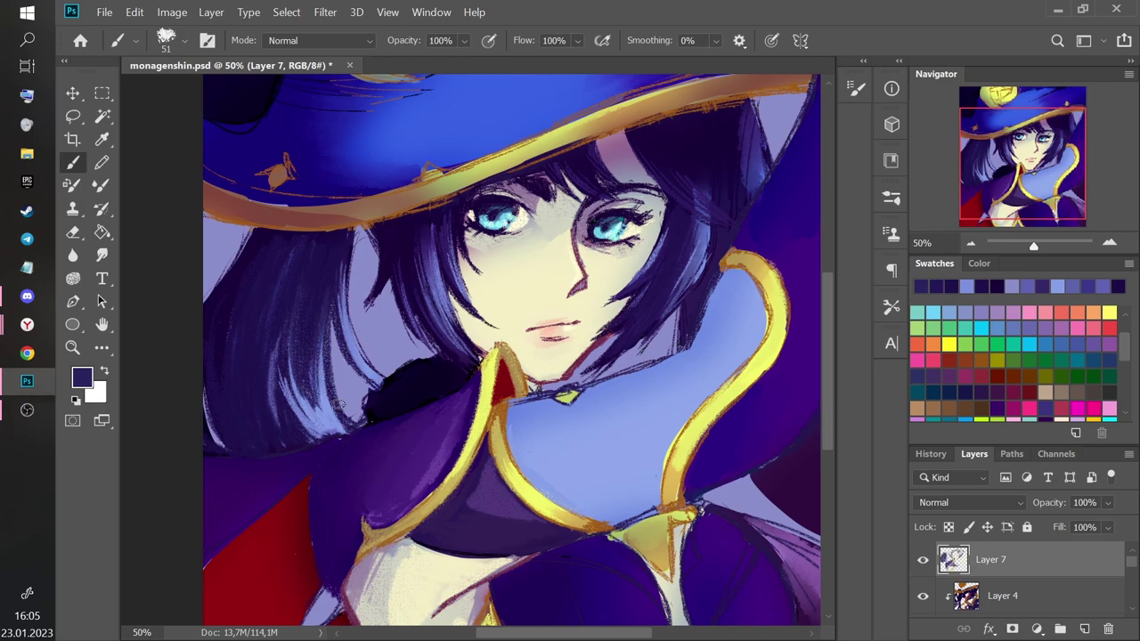
Draw sampled light blue highlight strands down the long hair section toward the shoulder.
alt+click(342, 348)
drag(316, 319, 323, 410)
drag(336, 283, 320, 386)
drag(315, 319, 322, 403)
drag(326, 335, 336, 419)
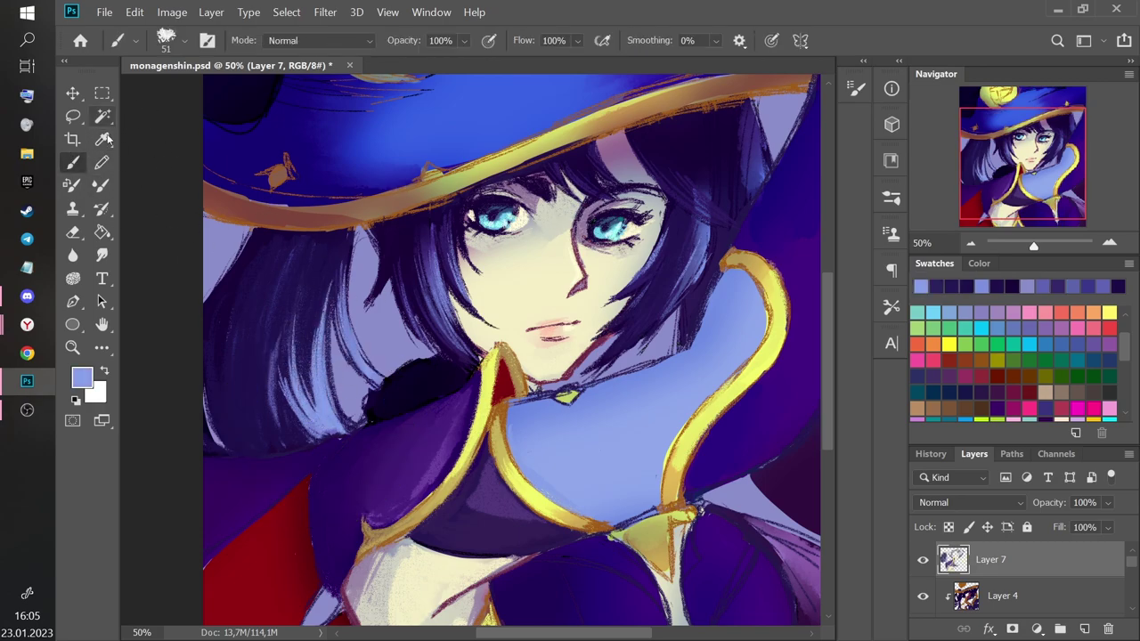
Deepen the long hair section's shadows with sampled dark navy strokes, undoing the final stroke near the roots.
alt+click(269, 378)
drag(277, 352, 273, 422)
drag(277, 343, 272, 374)
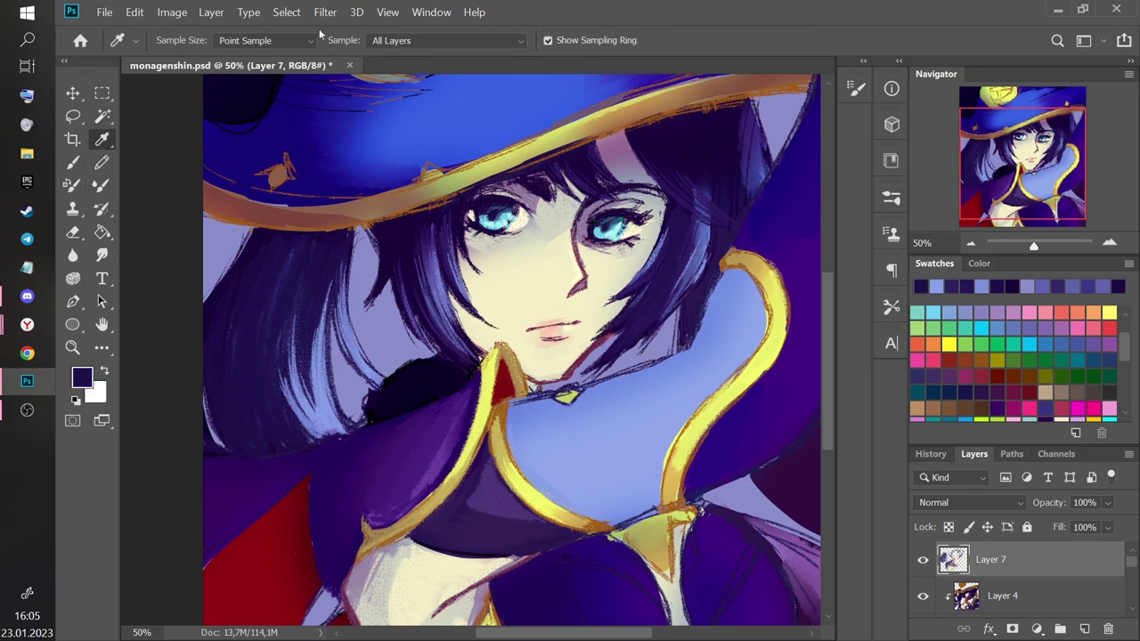
alt+click(249, 246)
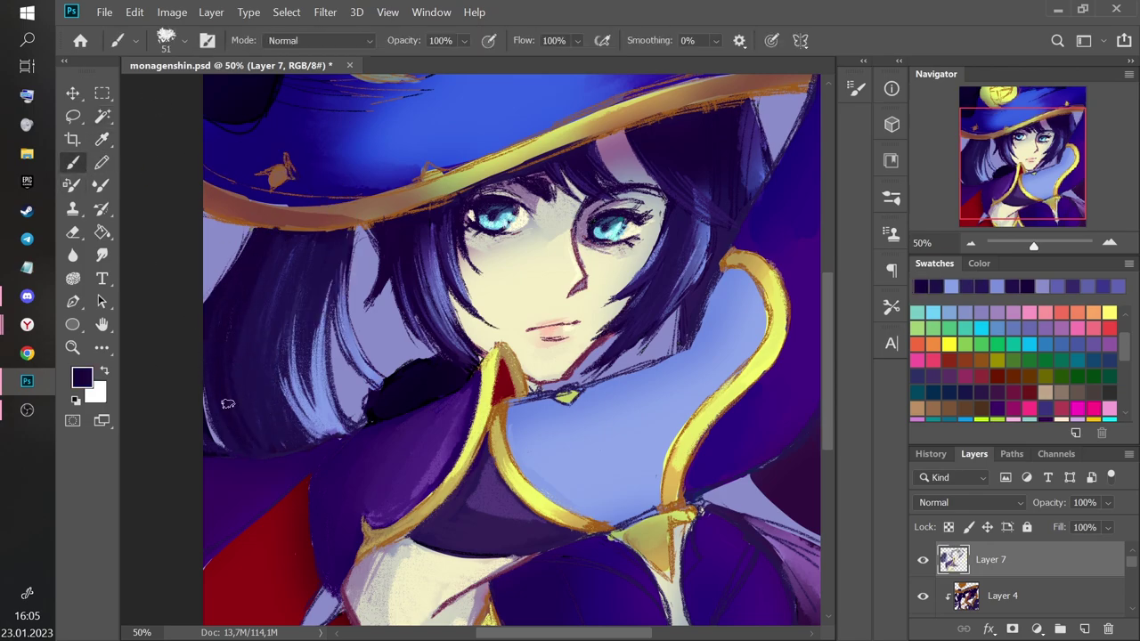
drag(307, 307, 302, 243)
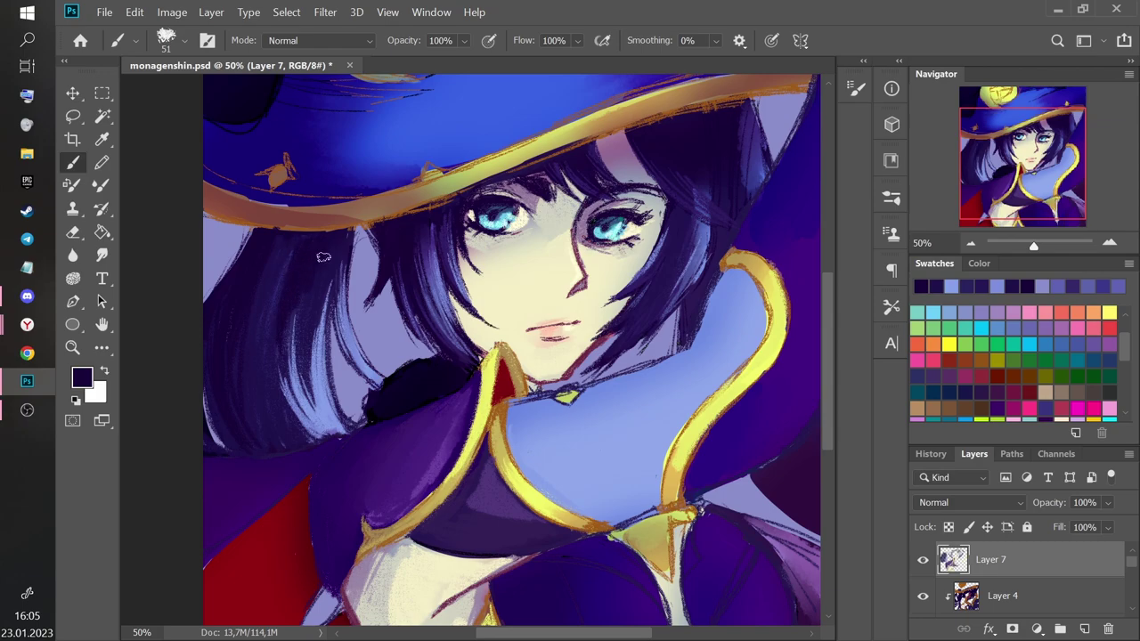
key(ctrl+2)
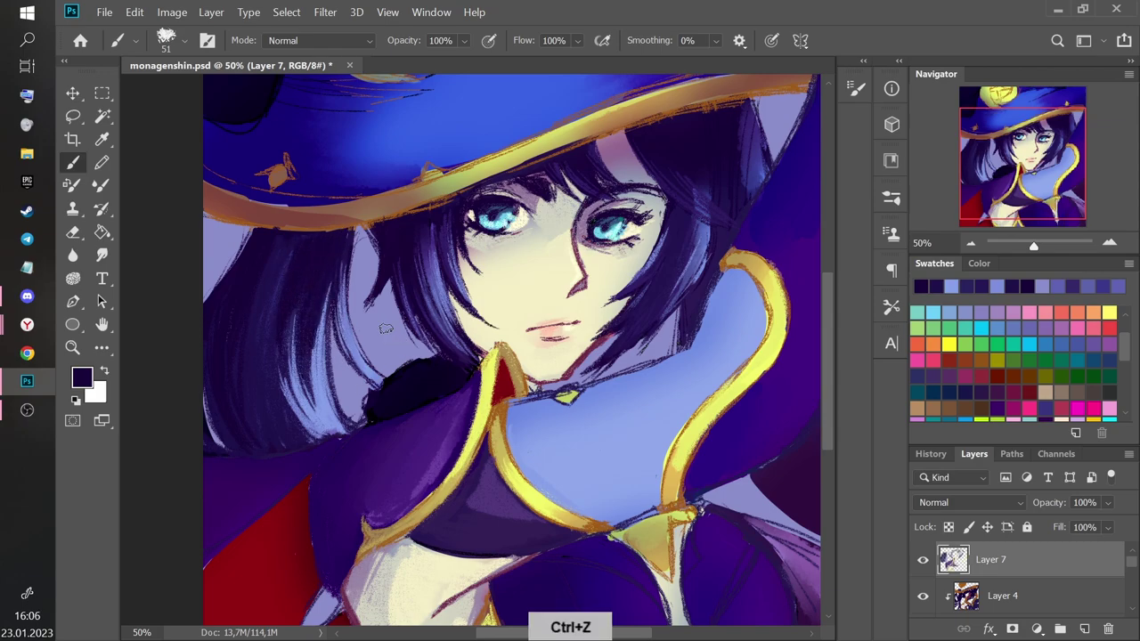
Create a new layer above Layer 7 and paint sampled violet strokes on the purple clothing, undoing unwanted ones.
drag(1039, 247, 1020, 248)
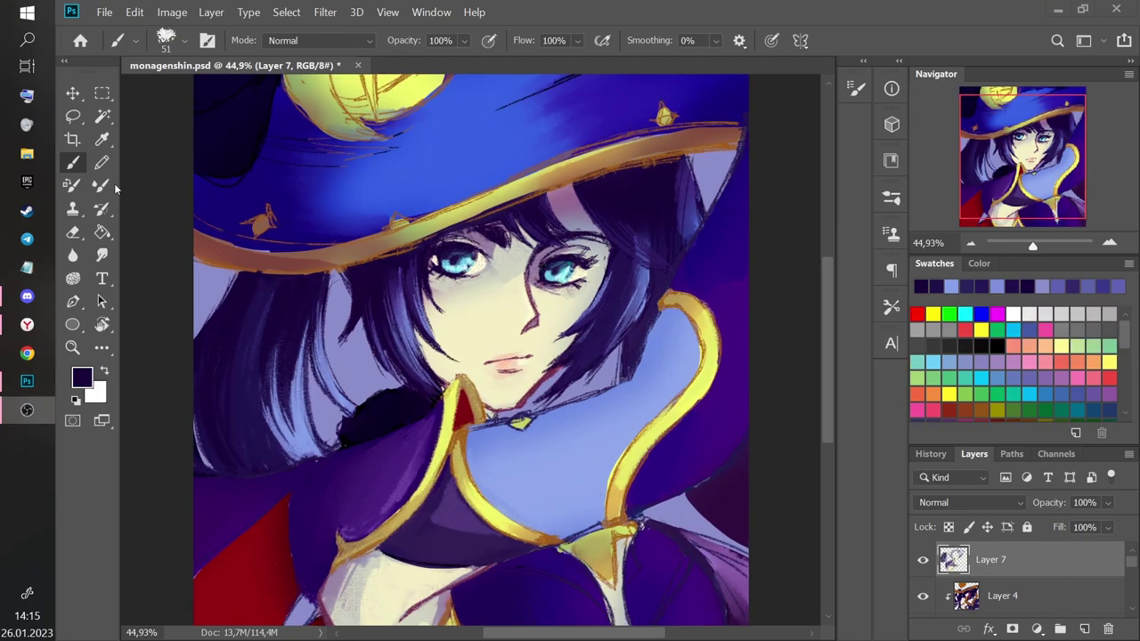
drag(1034, 247, 1040, 247)
drag(1022, 156, 1000, 127)
drag(1039, 247, 1009, 245)
click(1084, 629)
alt+click(590, 428)
mouse_move(542, 378)
mouse_down()
mouse_move(605, 496)
mouse_move(582, 486)
mouse_move(602, 490)
mouse_up()
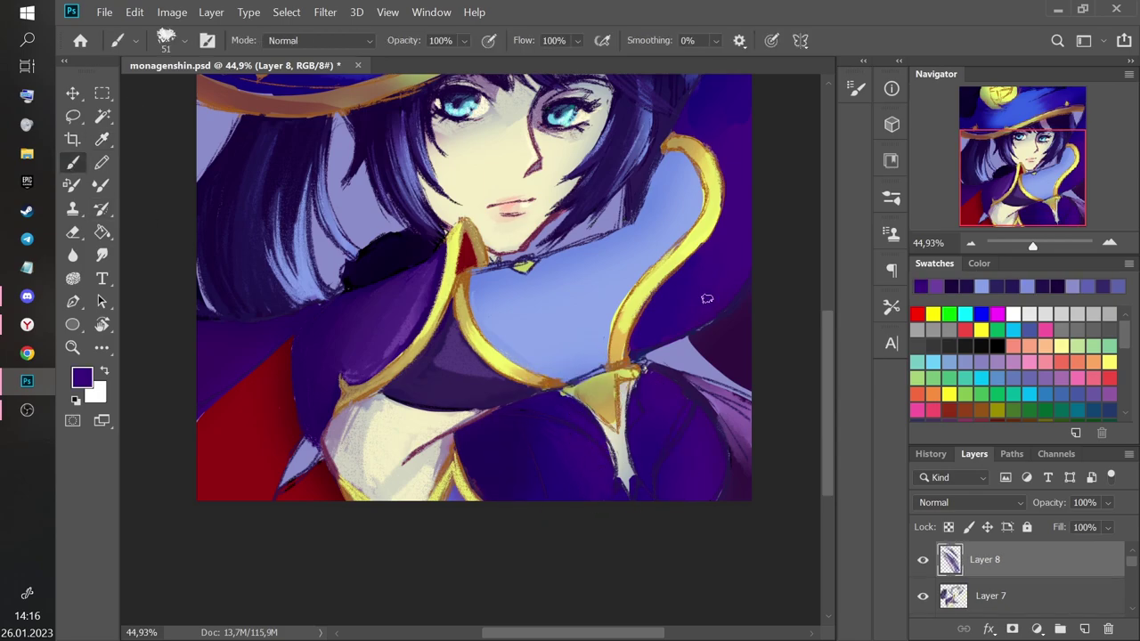
key(ctrl+z)
alt+click(715, 448)
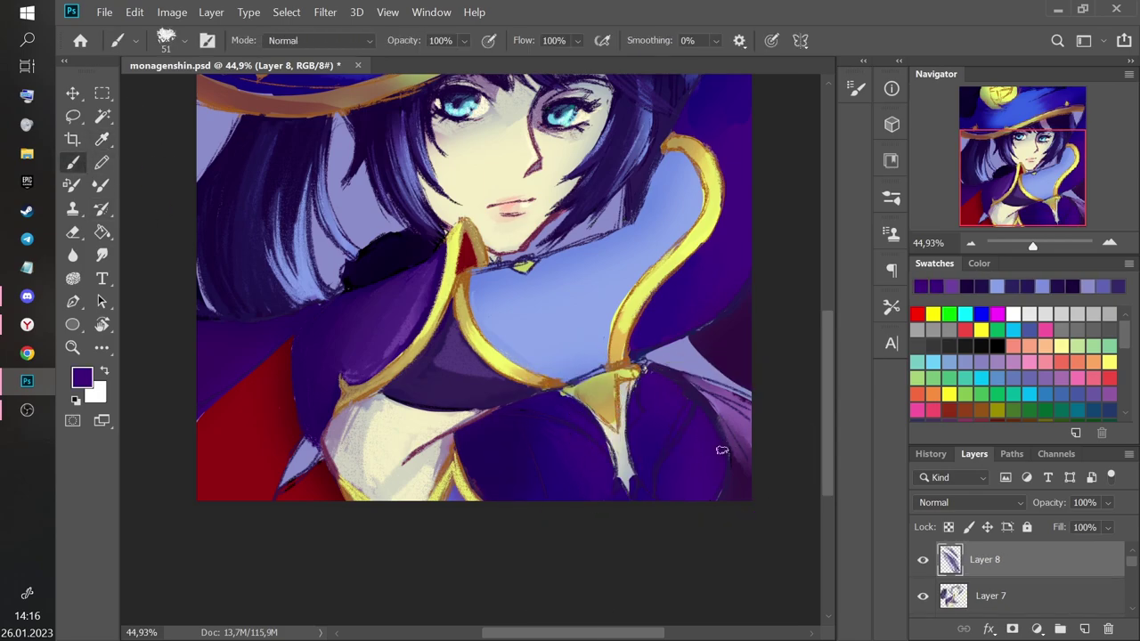
key(ctrl+z)
Sample the cape lining's light blue and paint it over the lining's upper part beside the gold trim.
drag(1033, 246, 1035, 246)
drag(1027, 175, 1035, 166)
alt+click(594, 416)
drag(577, 443, 602, 436)
key(ctrl+z)
mouse_move(699, 148)
mouse_down()
mouse_move(676, 197)
mouse_move(680, 223)
mouse_move(702, 219)
mouse_up()
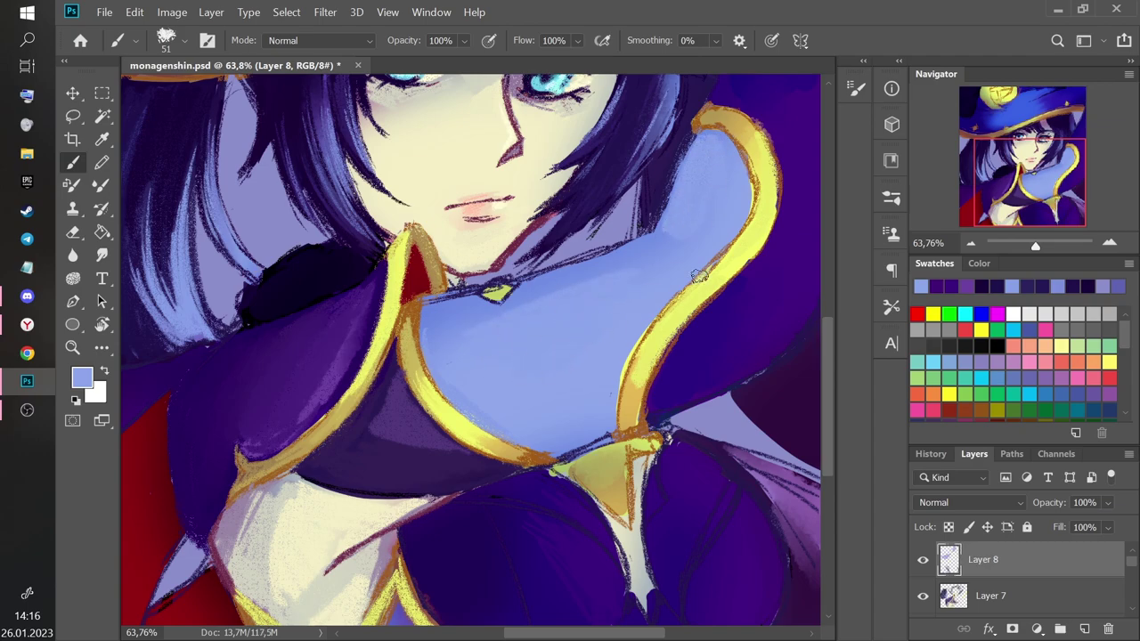
Undo the strokes along the front trim and paint a blue-violet shadow on the light blue lining's lower edge.
alt+click(437, 280)
mouse_move(428, 323)
mouse_down()
mouse_move(460, 398)
mouse_move(448, 393)
mouse_move(499, 427)
mouse_up()
key(ctrl+z)
key(ctrl+z)
key(ctrl+z)
drag(559, 453, 591, 443)
mouse_move(637, 330)
mouse_down()
mouse_move(606, 424)
mouse_move(539, 429)
mouse_up()
alt+click(542, 428)
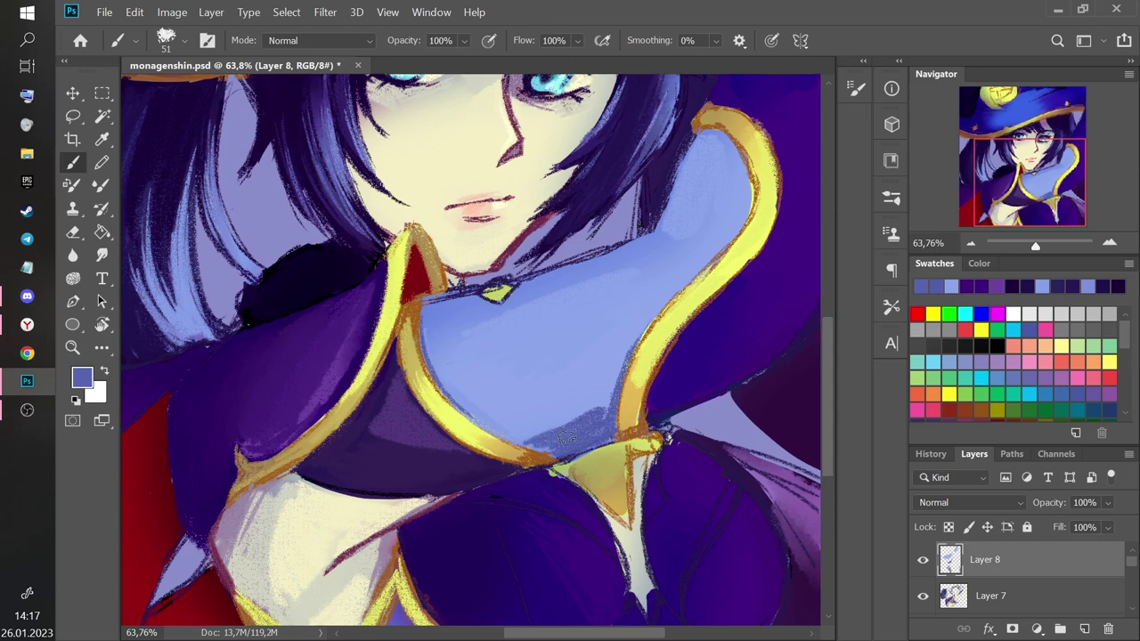
Soften the shadow on the cape lining's lower edge with strokes of sampled mid blue.
alt+click(522, 433)
mouse_move(525, 445)
mouse_down()
mouse_move(568, 426)
mouse_move(590, 447)
mouse_move(602, 440)
mouse_move(591, 428)
mouse_move(605, 387)
mouse_move(602, 406)
mouse_up()
key(ctrl+z)
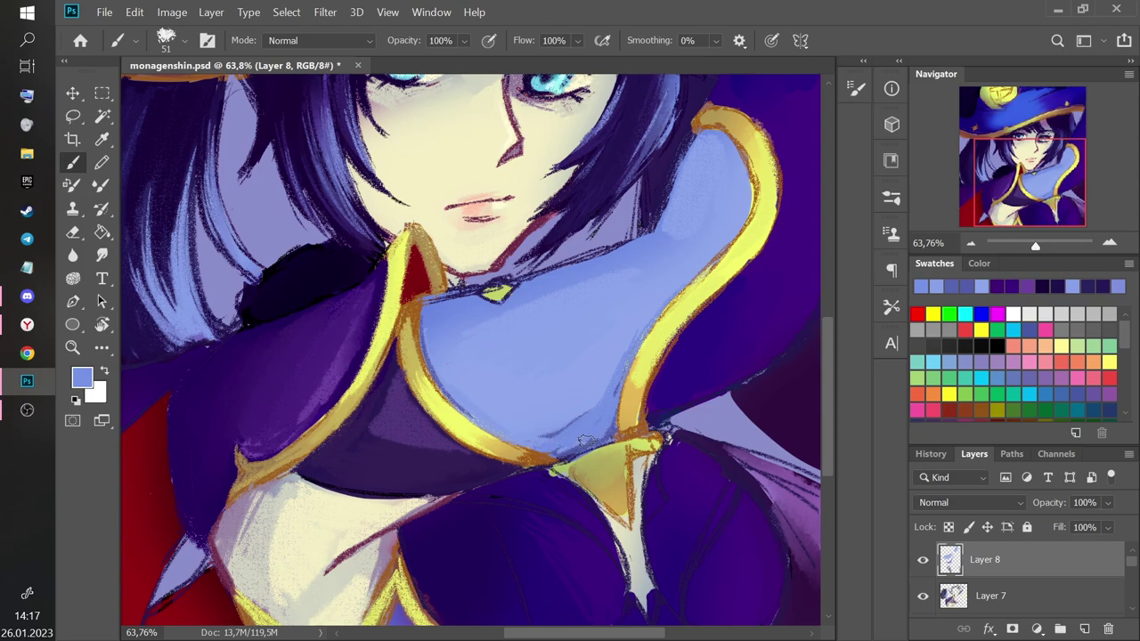
mouse_move(607, 385)
mouse_down()
mouse_move(550, 448)
mouse_move(502, 422)
mouse_up()
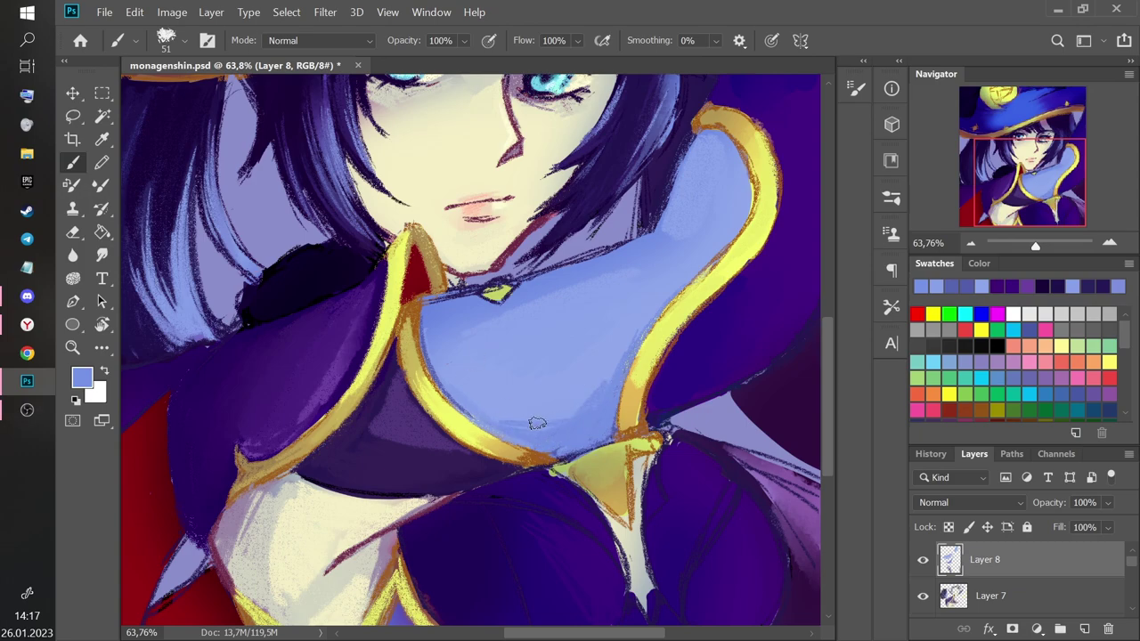
Smooth the cape lining's upper edge and raised collar with sampled light blue.
alt+click(562, 346)
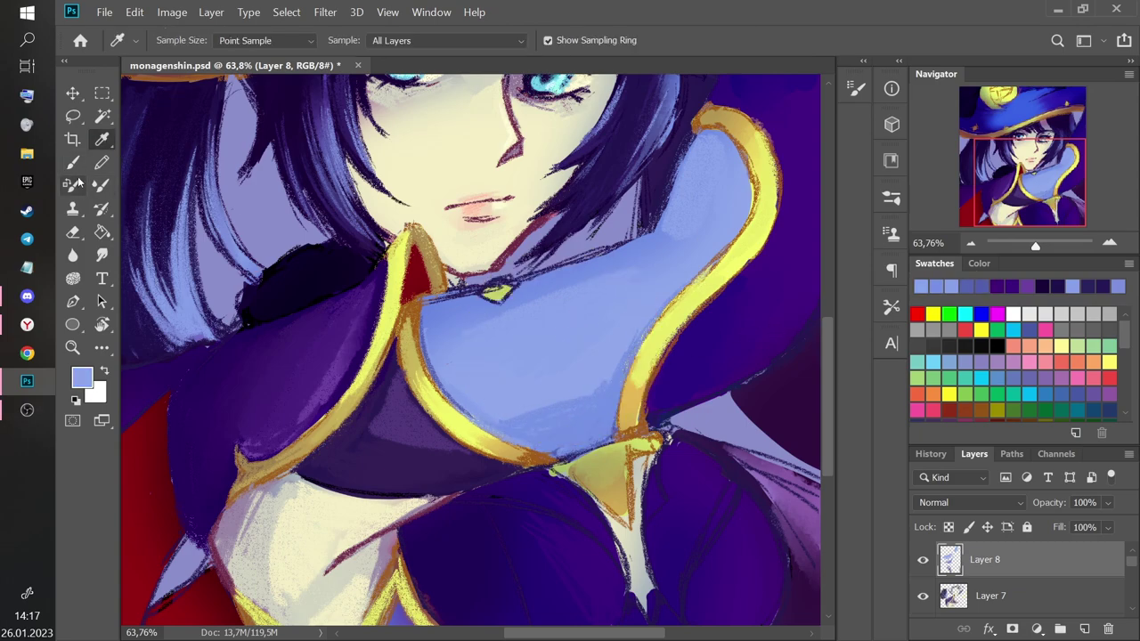
drag(525, 295, 623, 268)
drag(675, 178, 713, 198)
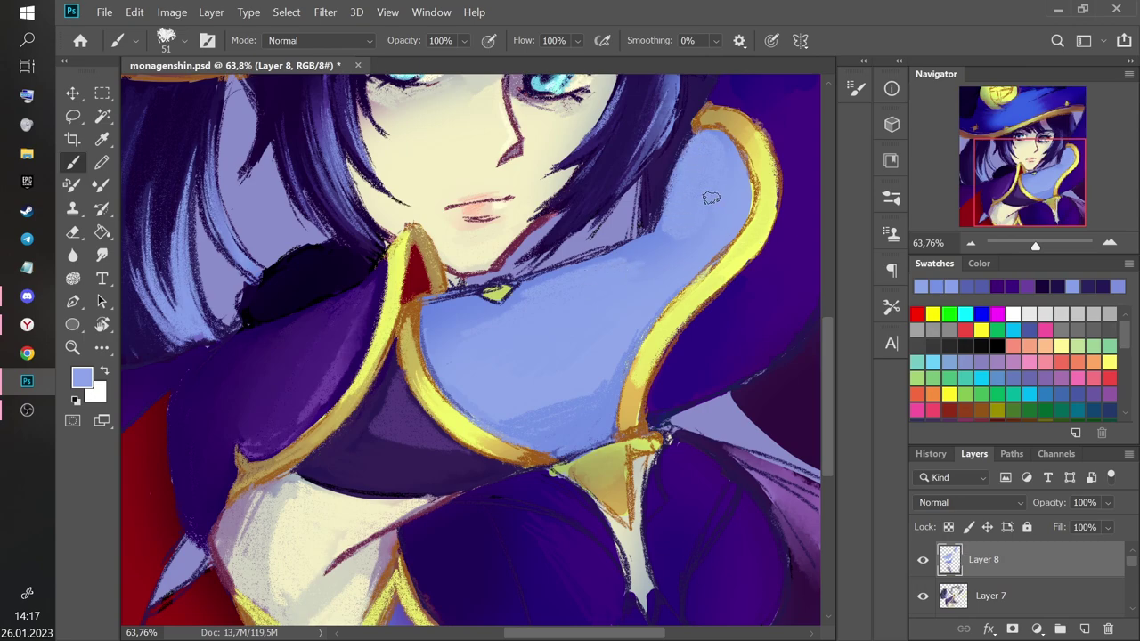
Shade the curved gold trim of the raised collar with ochre sampled from the trim.
scroll(739, 225, up, 1)
alt+click(690, 153)
drag(738, 157, 746, 212)
key(ctrl+z)
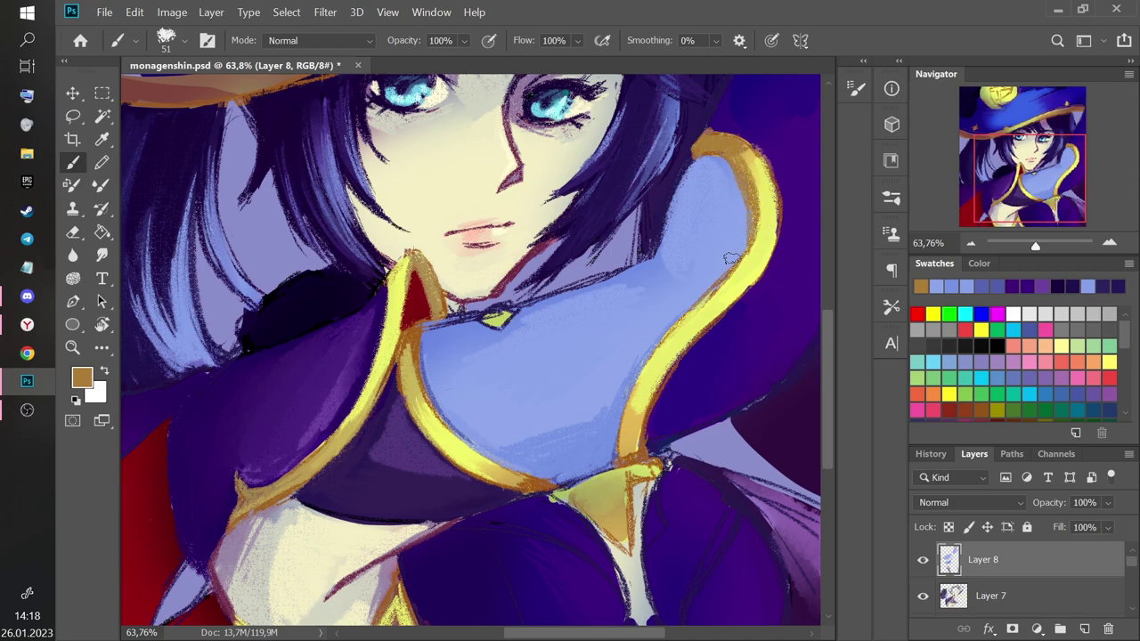
drag(631, 442, 732, 301)
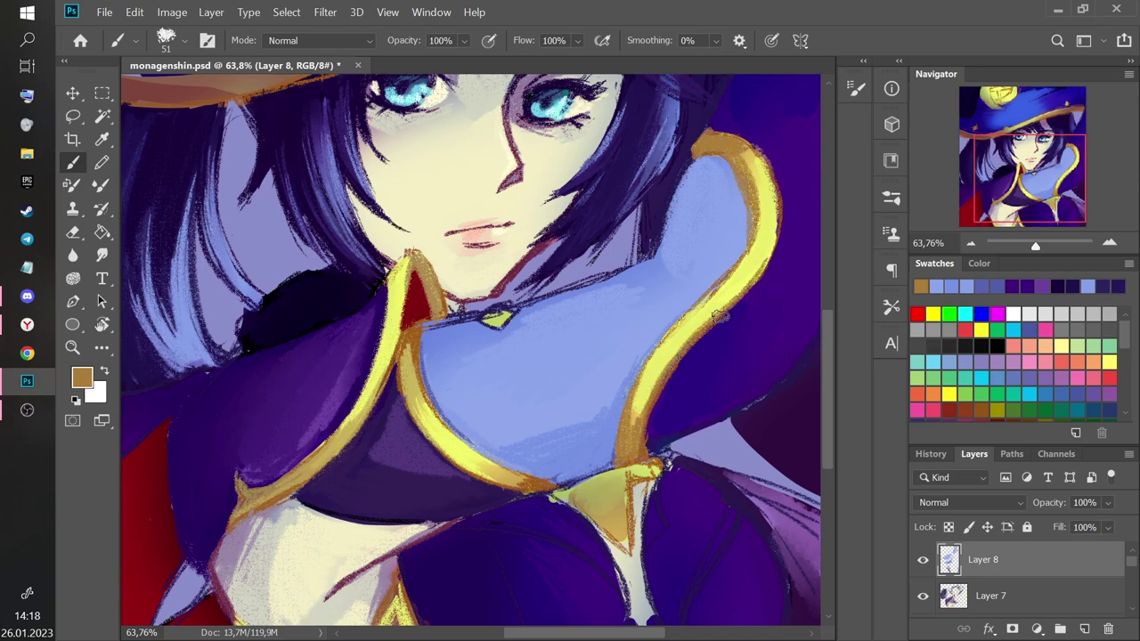
Blend the collar's curved gold trim with sampled yellow and light gold strokes.
alt+click(773, 233)
key(ctrl+z)
alt+click(633, 418)
key(ctrl+z)
mouse_move(634, 432)
mouse_down()
mouse_move(661, 354)
mouse_move(706, 321)
mouse_up()
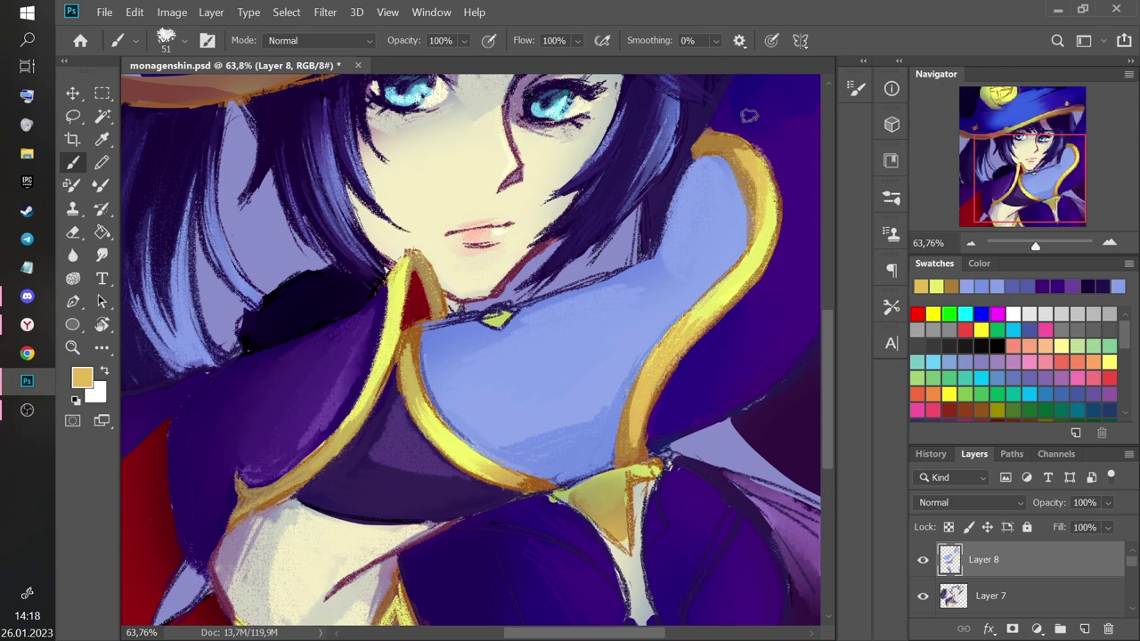
Clean the collar trim's inner edge with sampled lining blue and draw brown shading lines along the gold trims.
alt+click(744, 221)
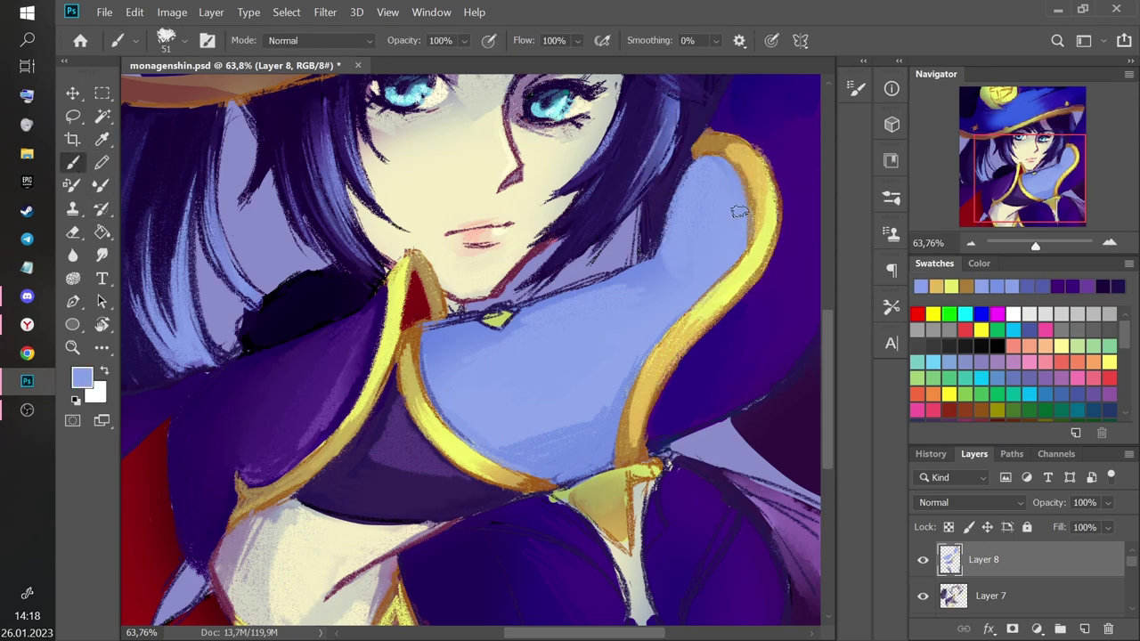
alt+click(737, 135)
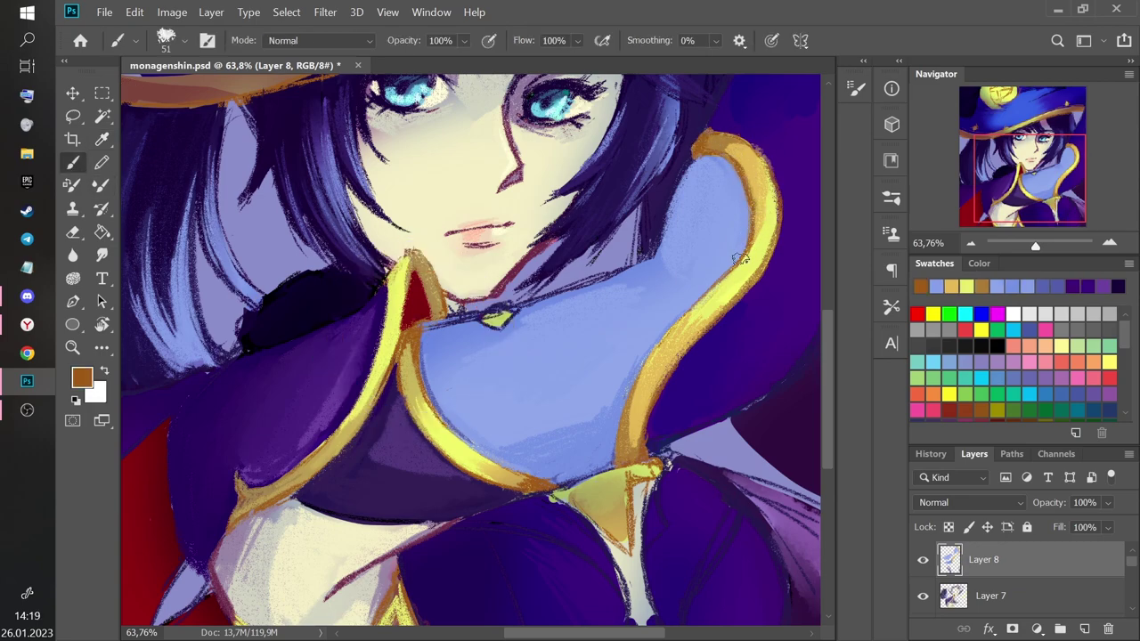
drag(402, 382, 406, 350)
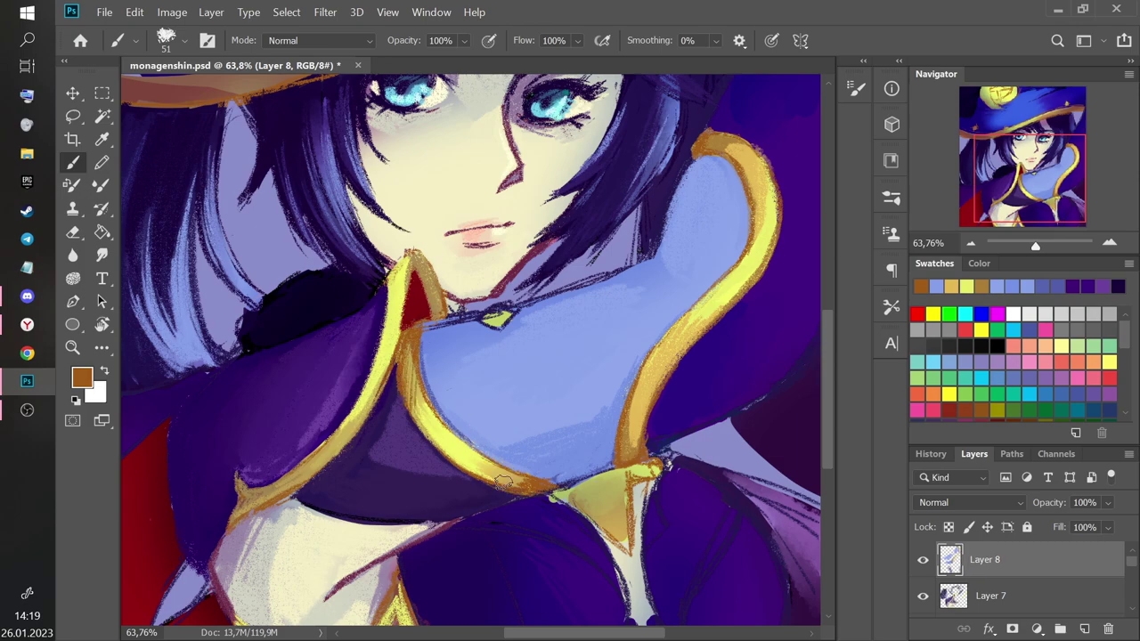
drag(546, 415, 582, 359)
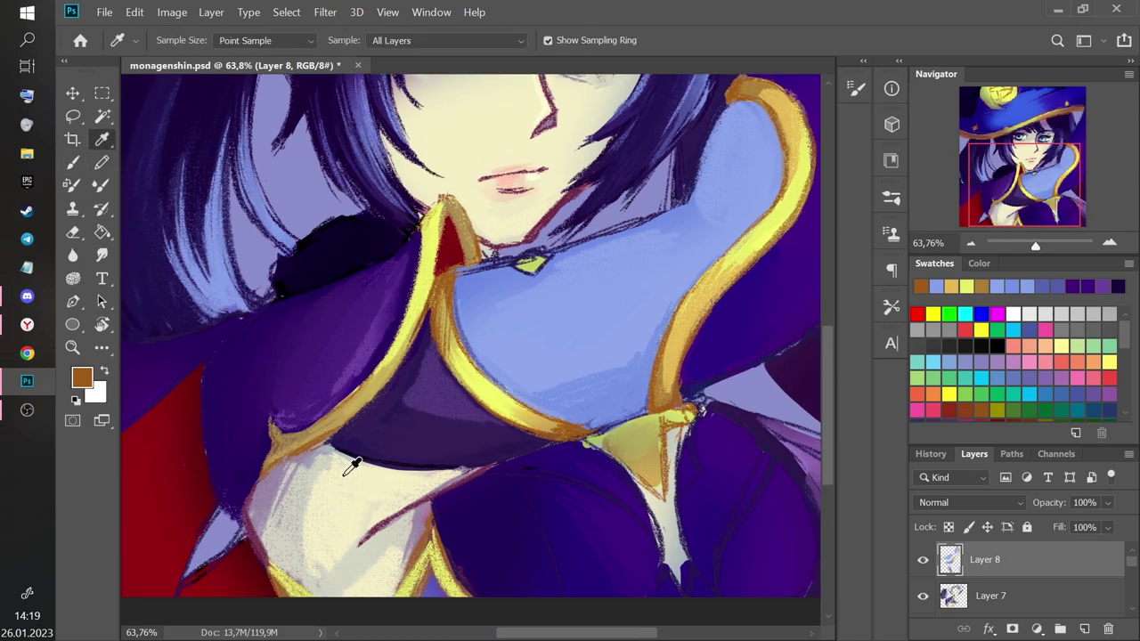
Shade the pale cloth below the chest's gold trim with sampled light grey and mauve strokes.
alt+click(314, 474)
drag(313, 473, 289, 495)
alt+click(268, 531)
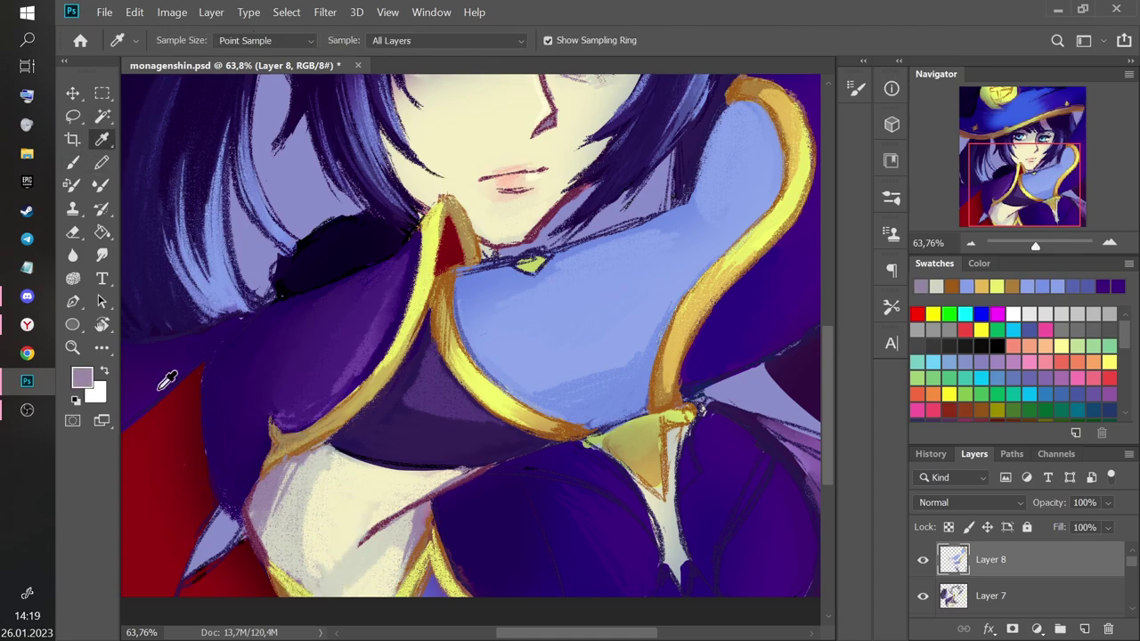
drag(268, 541, 280, 508)
key(ctrl+z)
Hatch the cape's chest panel with sampled purple and darken its outer outline with sampled near-black.
alt+click(216, 382)
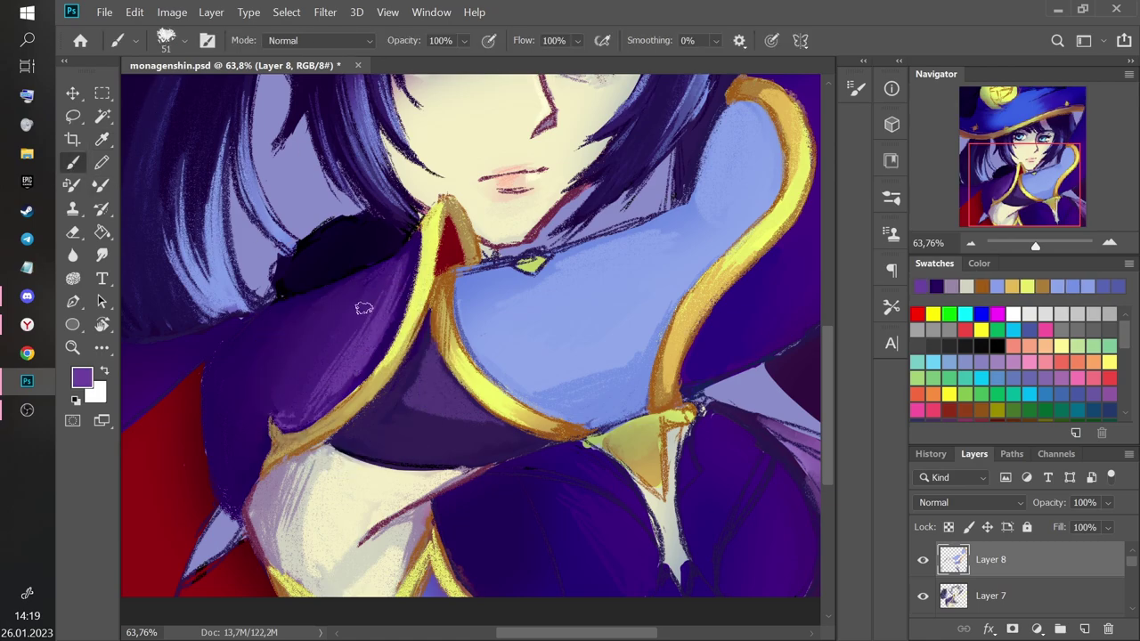
key(i)
click(223, 470)
key(b)
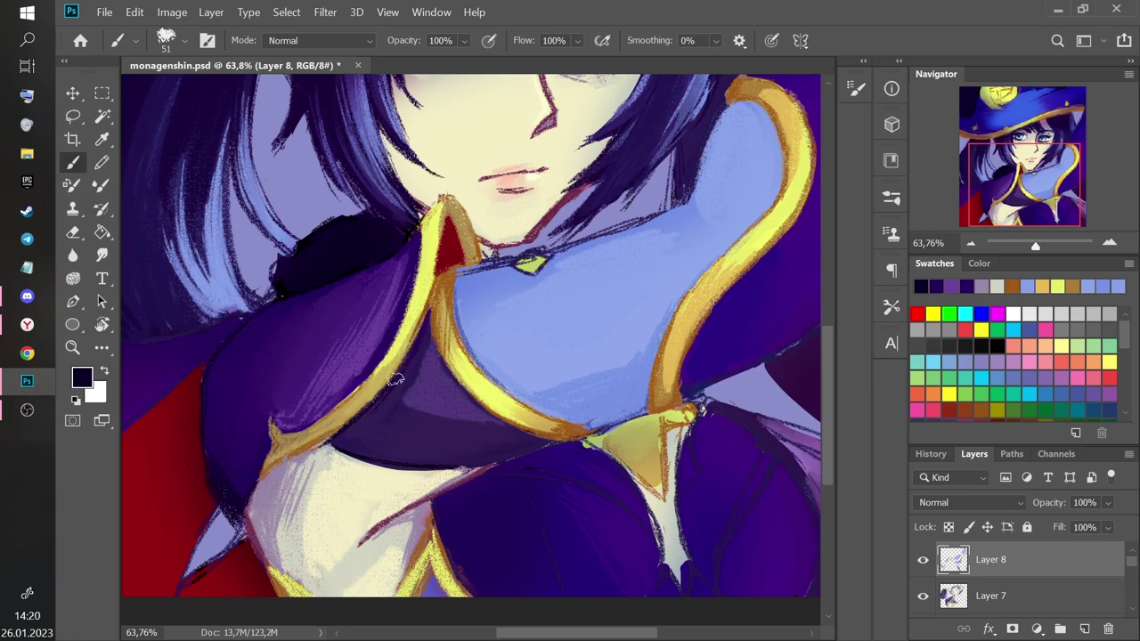
Refine the chest's gold trim and the edge around the red collar opening with sampled yellow and brown.
alt+click(419, 300)
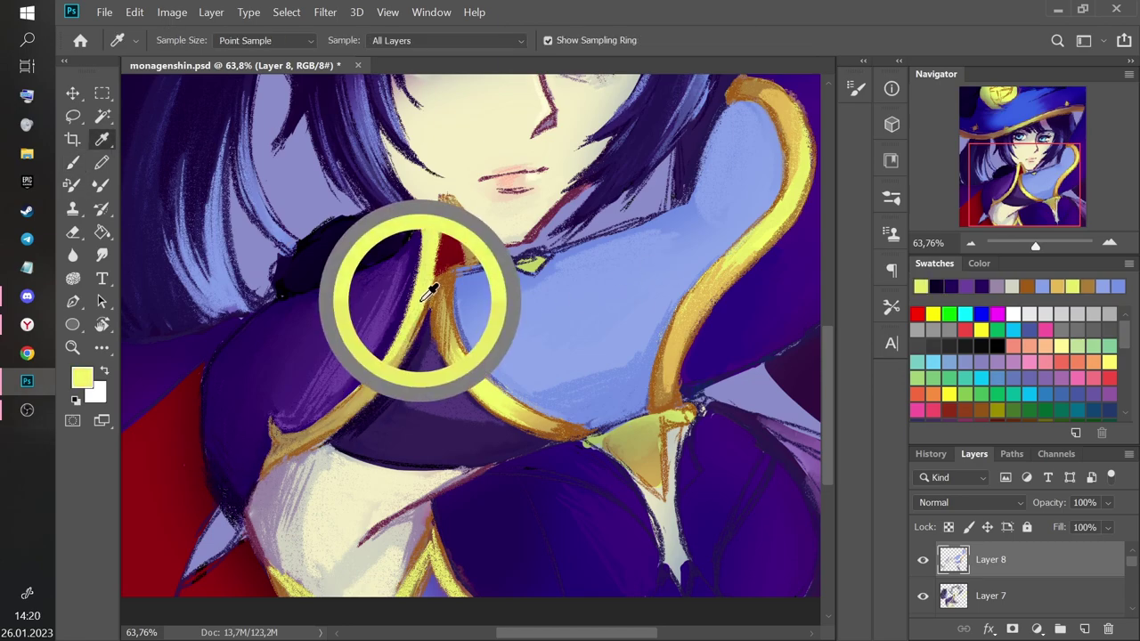
key(ctrl+z)
alt+click(435, 214)
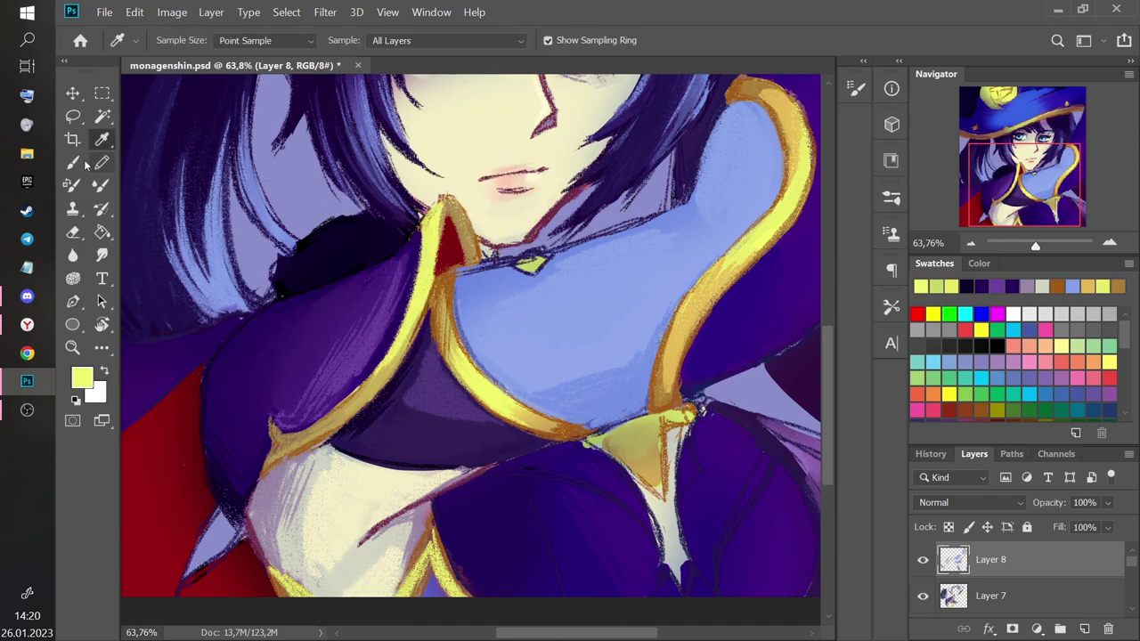
alt+click(445, 317)
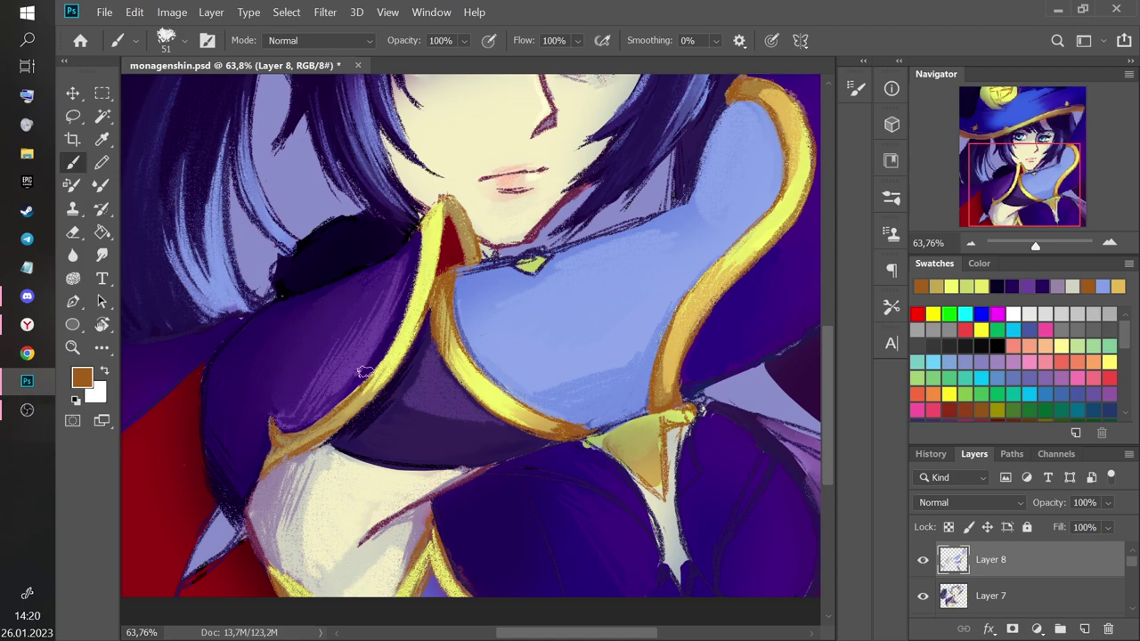
key(ctrl+z)
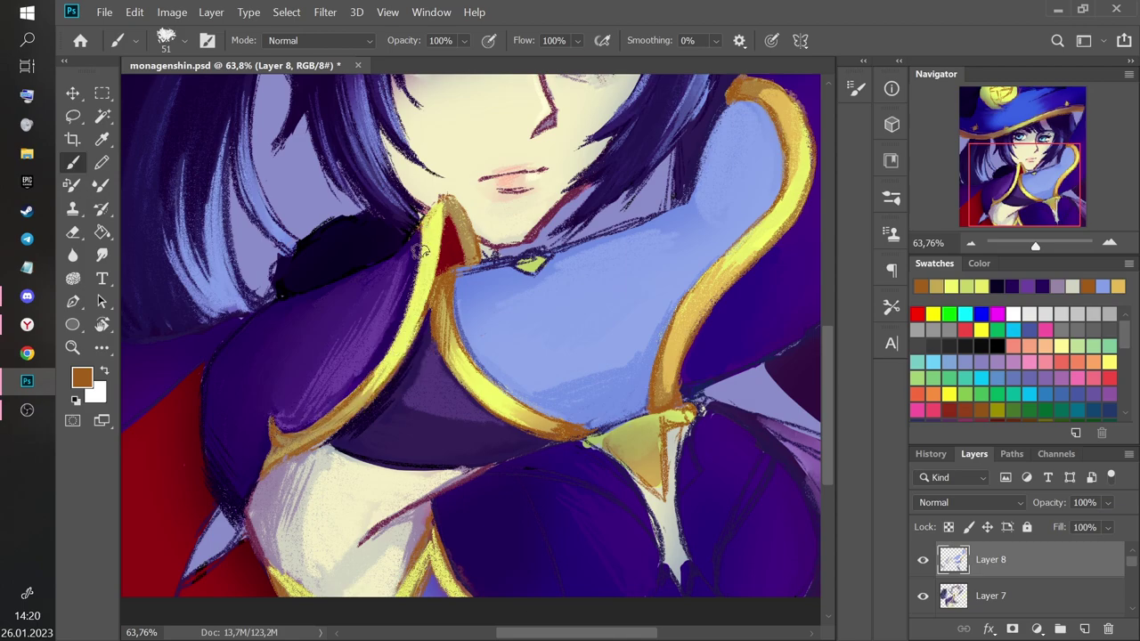
drag(461, 230, 468, 258)
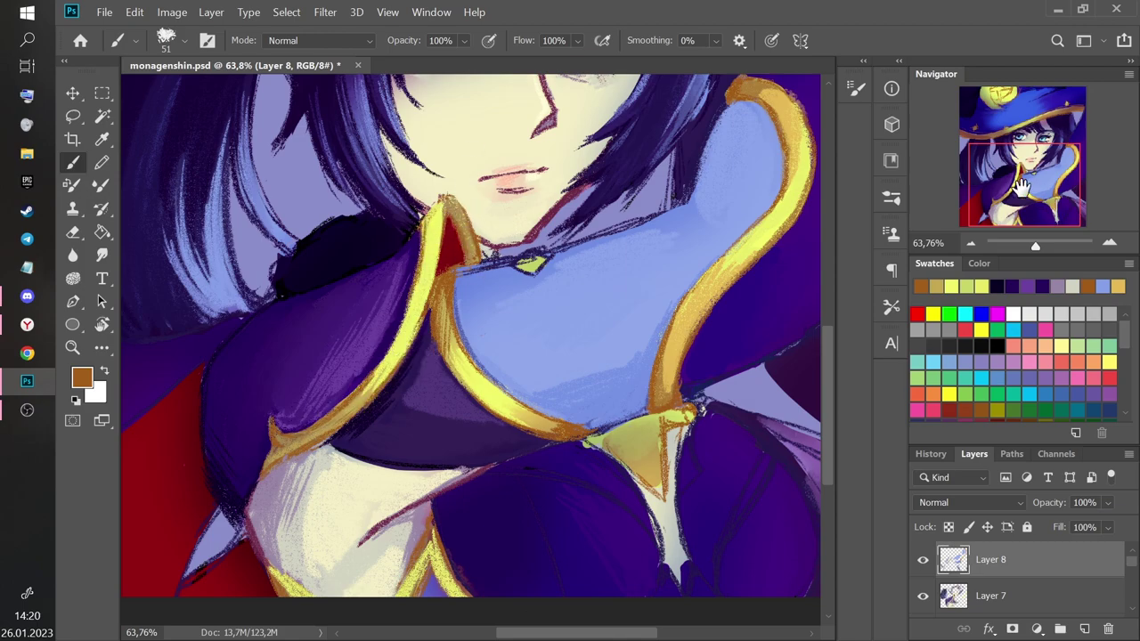
Sample the cape lining's blue and choose a paler tint of it as the foreground colour.
drag(1021, 177, 1027, 170)
click(102, 162)
click(101, 140)
click(485, 356)
click(82, 377)
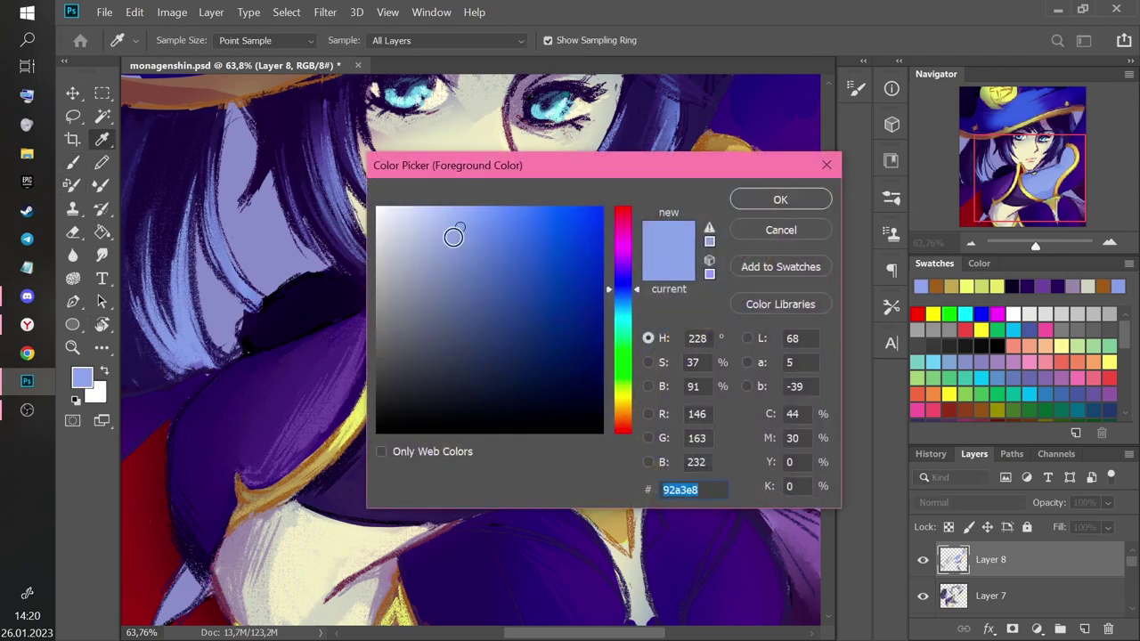
click(436, 210)
click(781, 199)
Try pale blue highlight strokes on the lining and raised collar, and step back through the history to remove them.
drag(486, 405, 547, 381)
key(ctrl+z)
drag(682, 249, 700, 169)
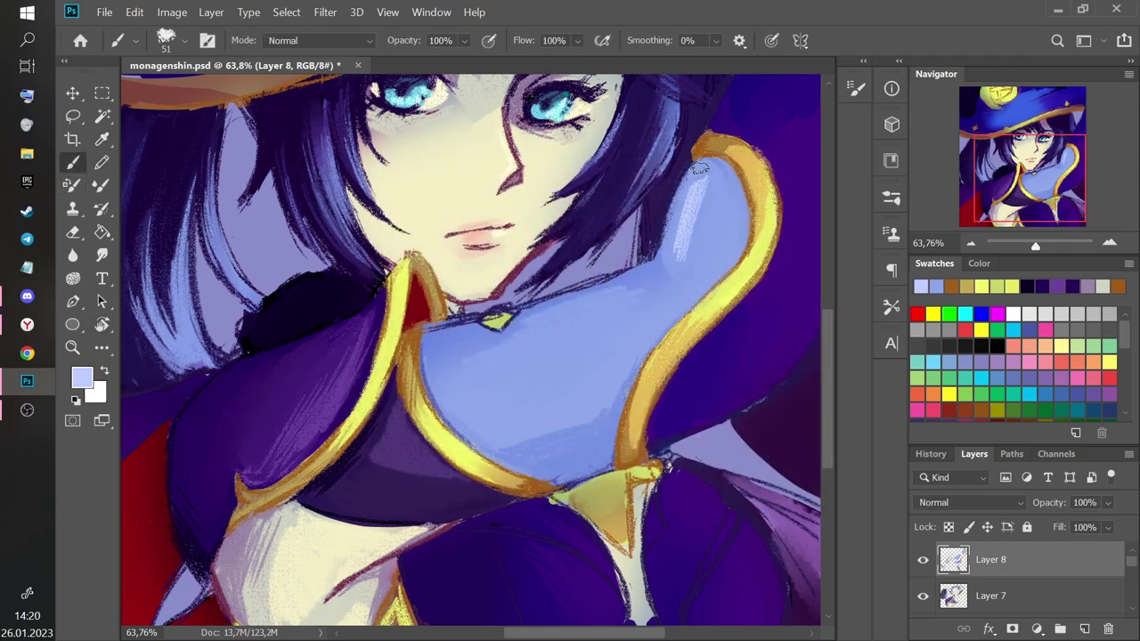
key(ctrl+z)
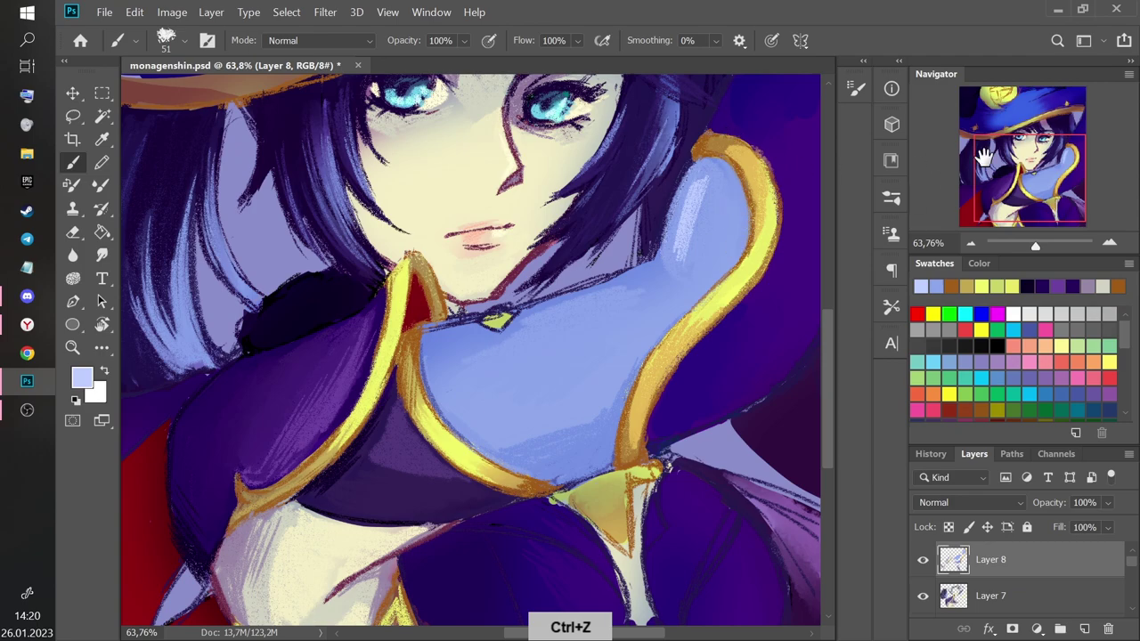
click(931, 453)
click(995, 517)
click(982, 494)
Paint thin pale blue highlights along the raised collar's inner edge and the lining's upper edge, and save the document.
mouse_move(682, 189)
mouse_down()
mouse_move(664, 251)
mouse_move(679, 282)
mouse_up()
drag(553, 300, 614, 280)
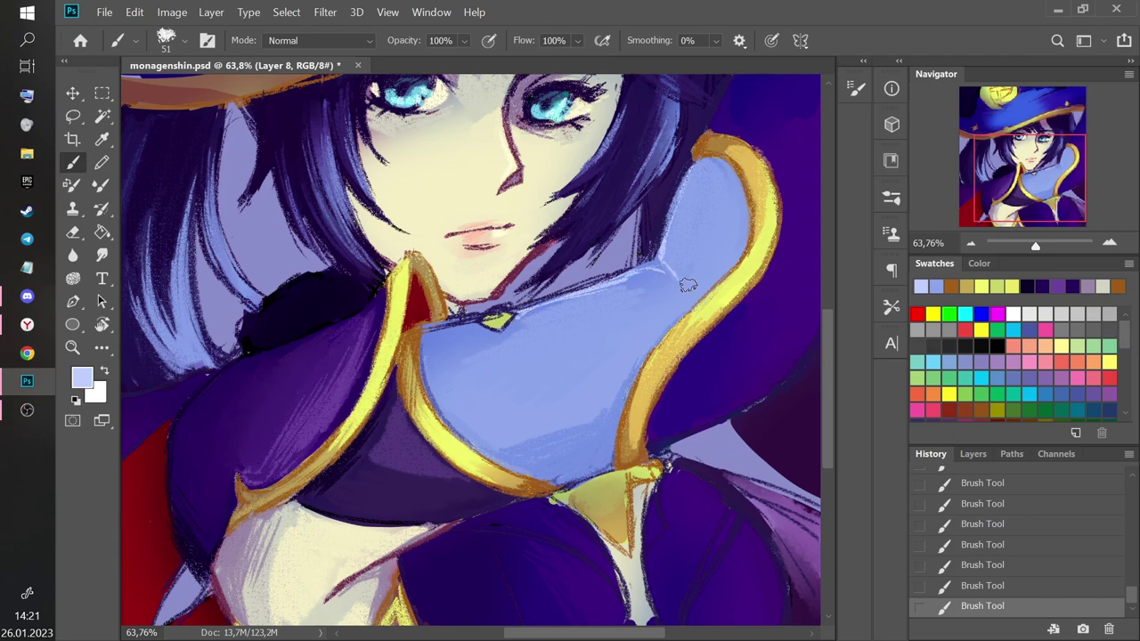
key(ctrl+s)
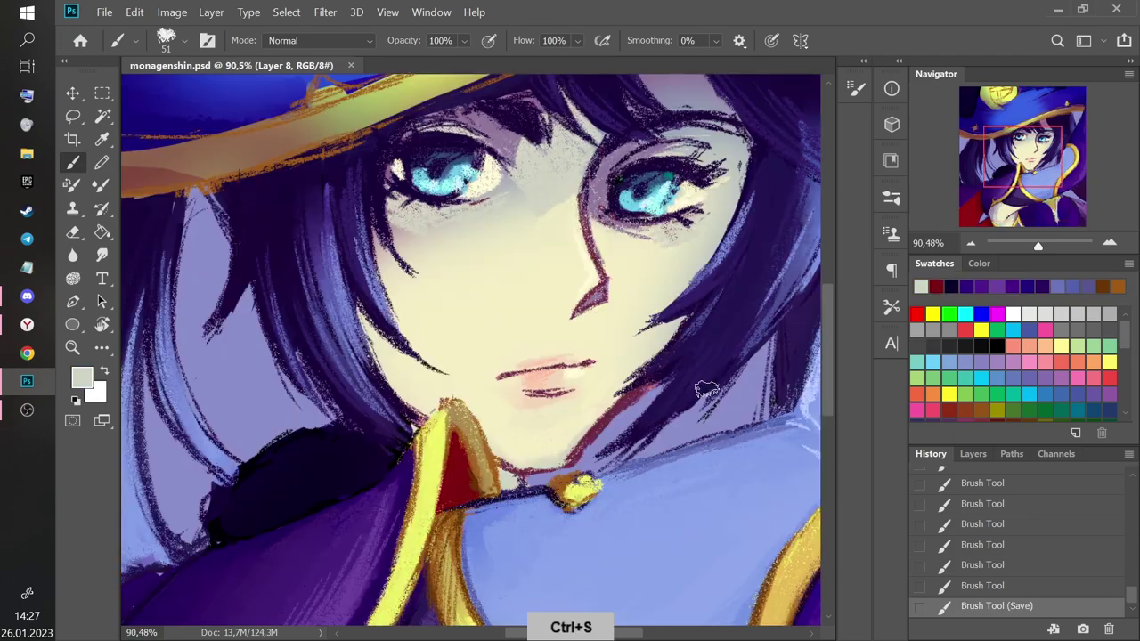
Touch up the lower cheek and jaw with a sampled pale skin tone.
key(ctrl+z)
alt+click(581, 460)
drag(606, 419, 622, 403)
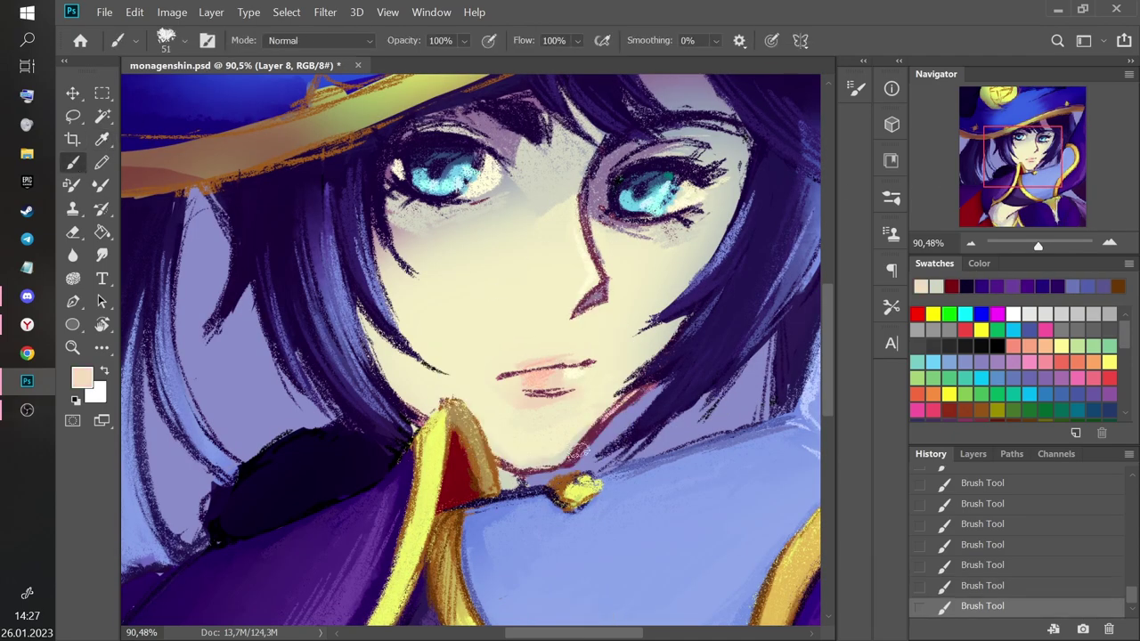
Touch up the irises with sampled cyan, undoing unwanted strokes.
alt+click(616, 192)
key(ctrl+z)
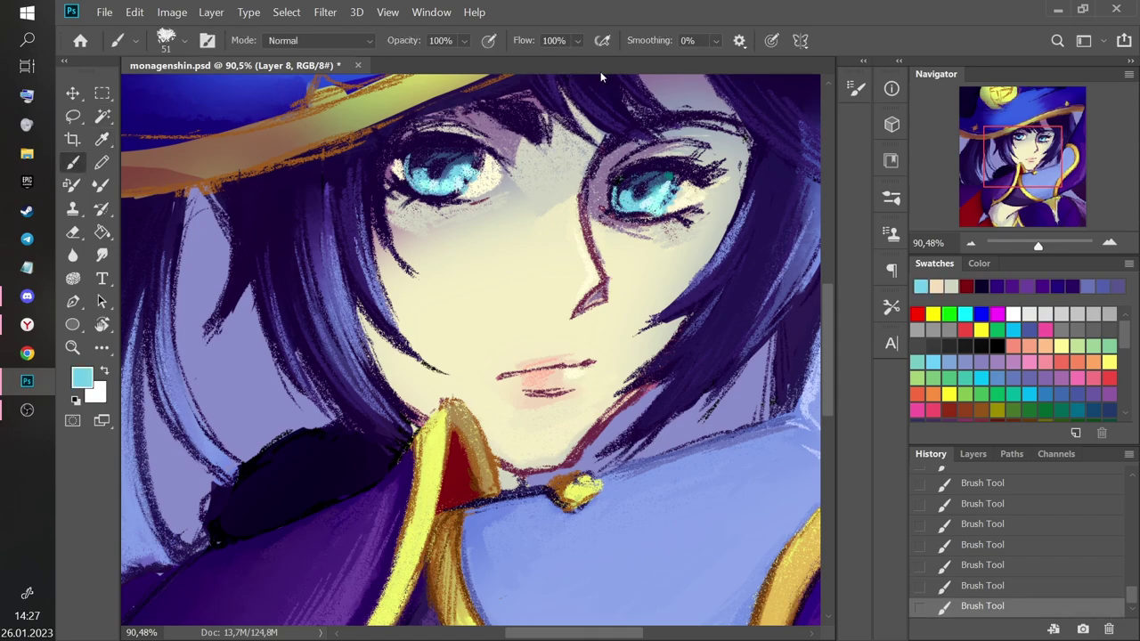
drag(419, 183, 403, 151)
key(ctrl+z)
key(ctrl+z)
Try shading around the eye with mauve sampled from the face, and undo the strokes.
alt+click(515, 133)
drag(396, 178, 429, 198)
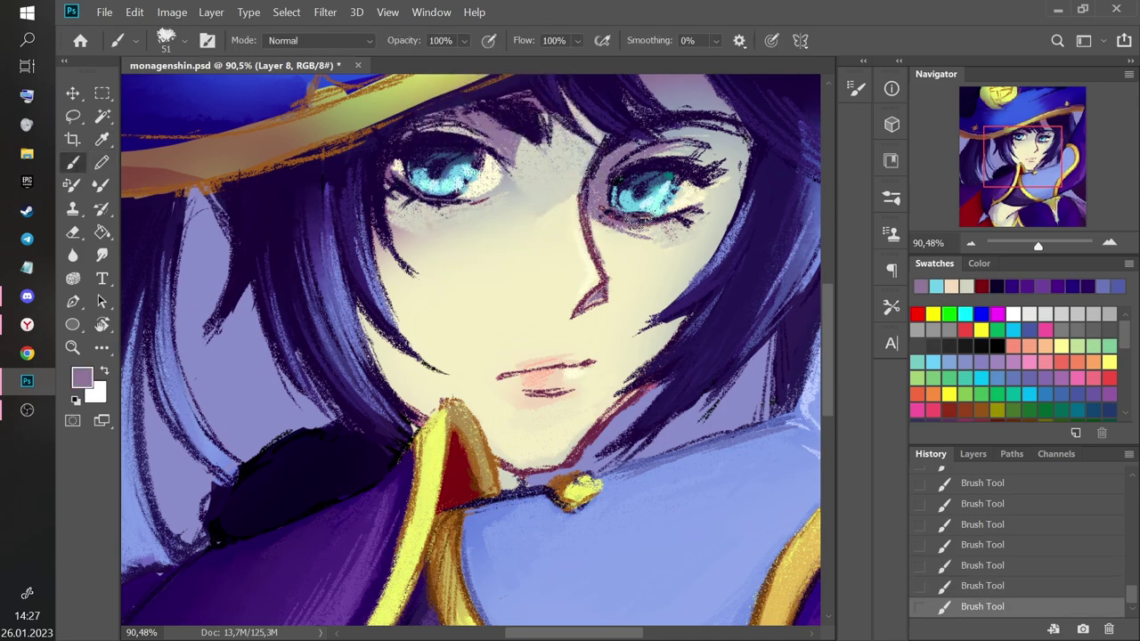
key(ctrl+z)
key(ctrl+z)
Define the edges of the black shoulder piece with sampled near-black strokes, undoing the last two.
drag(1037, 245, 1038, 245)
drag(1012, 203, 1004, 178)
alt+click(454, 262)
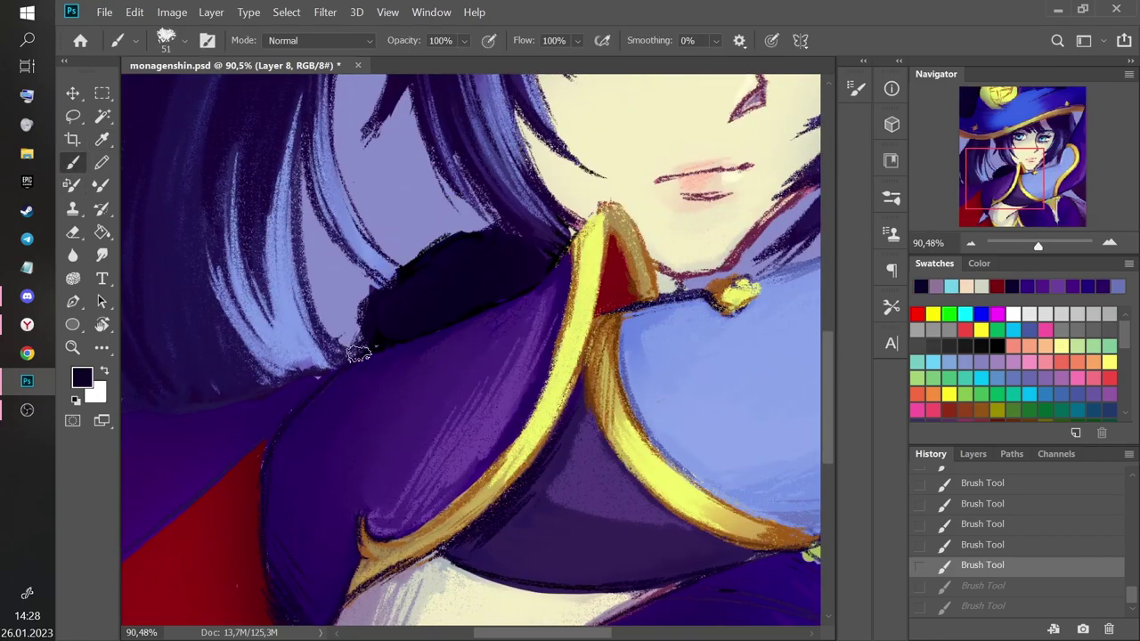
drag(361, 351, 369, 336)
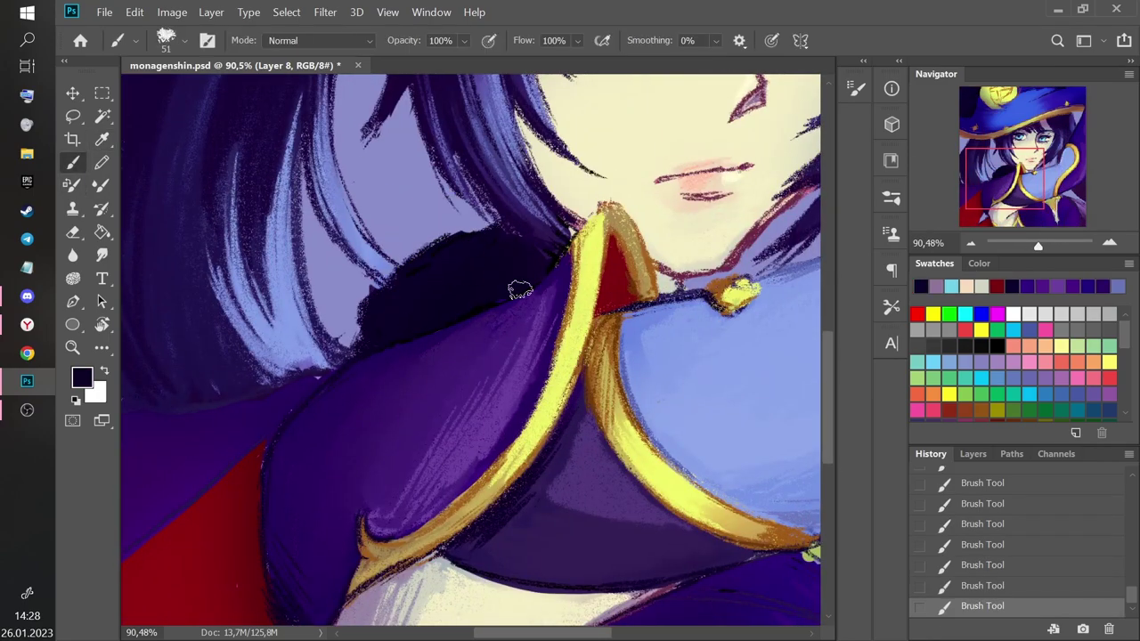
mouse_move(582, 228)
mouse_down()
mouse_move(564, 251)
mouse_move(582, 227)
mouse_up()
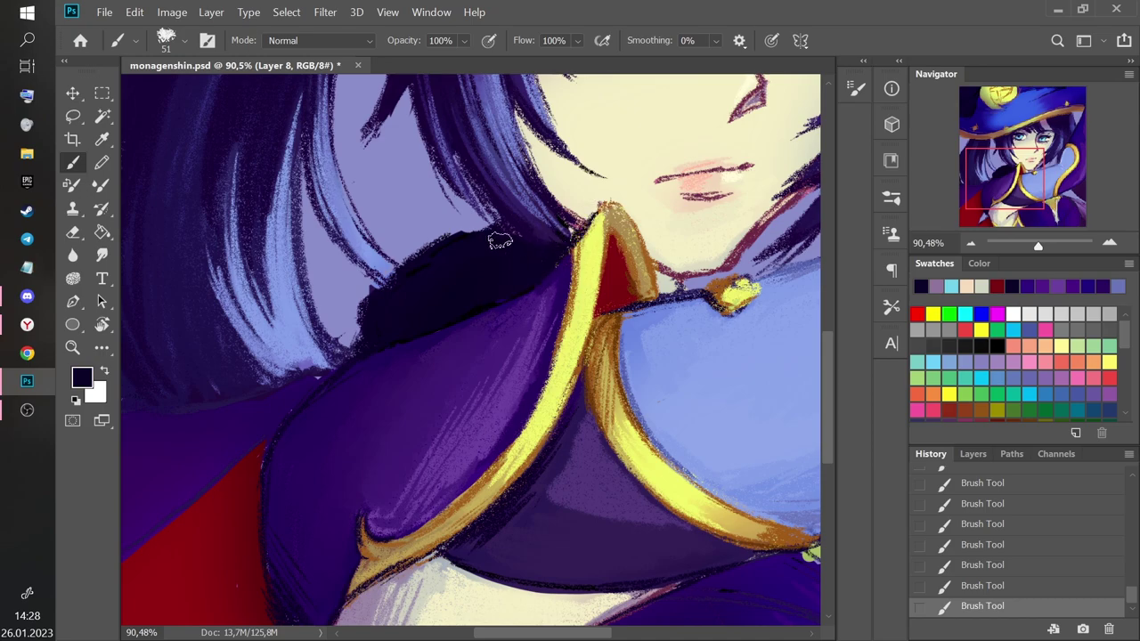
mouse_move(356, 344)
mouse_down()
mouse_move(372, 321)
mouse_move(313, 400)
mouse_up()
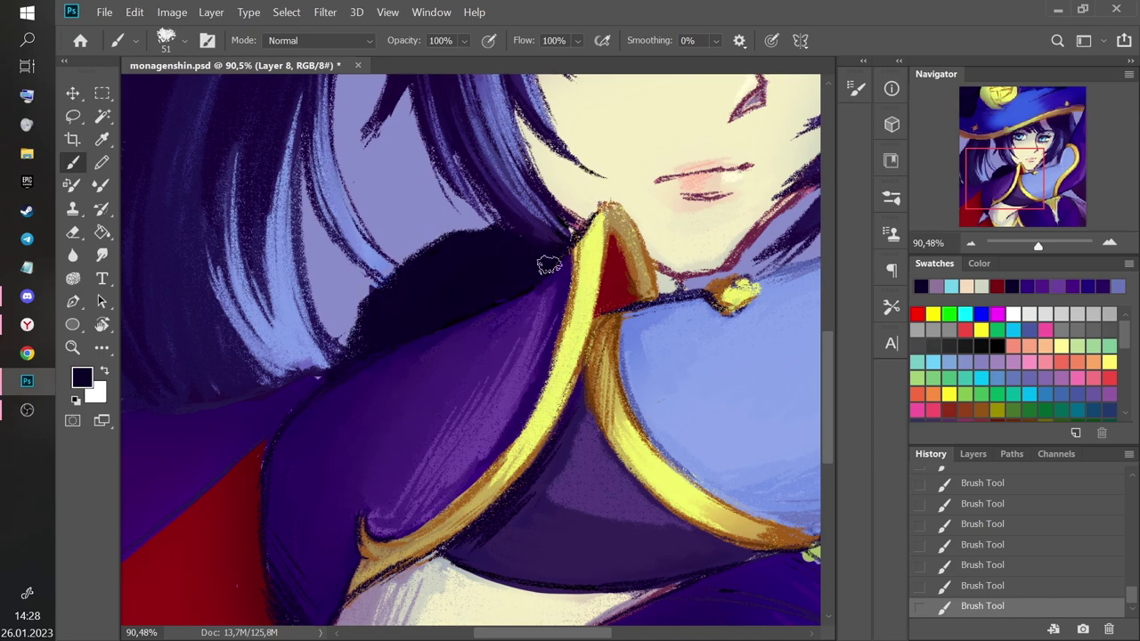
key(ctrl+z)
key(ctrl+z)
Clean the collar trim's tip with sampled yellow and the cape's upper edge with sampled dark purple.
click(102, 139)
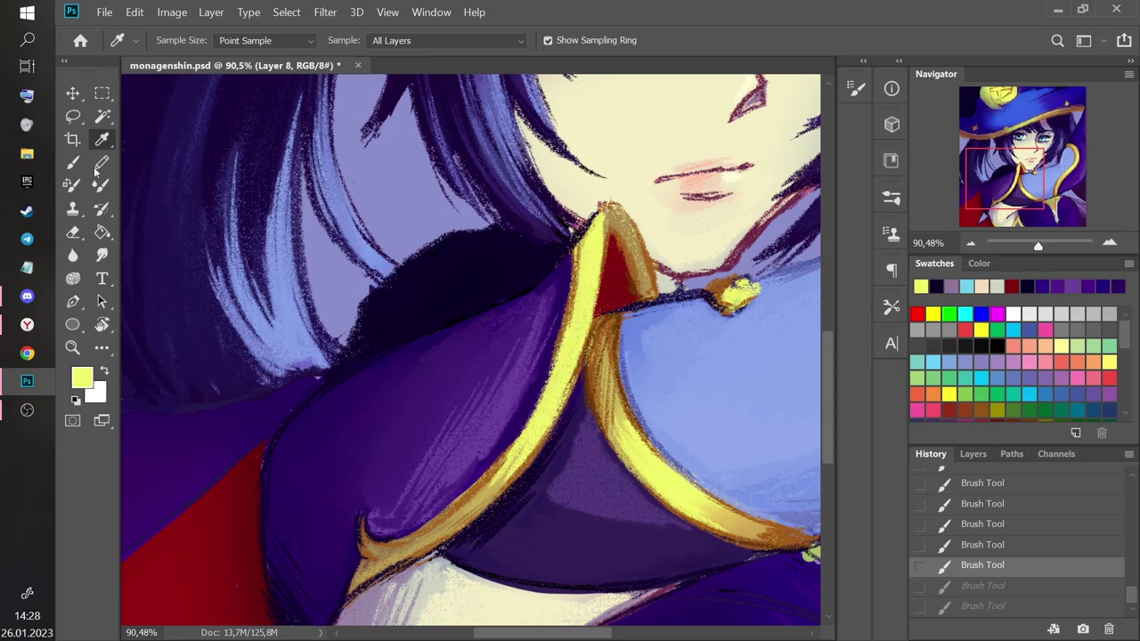
click(73, 162)
drag(578, 246, 596, 225)
click(101, 139)
click(467, 344)
click(73, 162)
drag(561, 261, 520, 285)
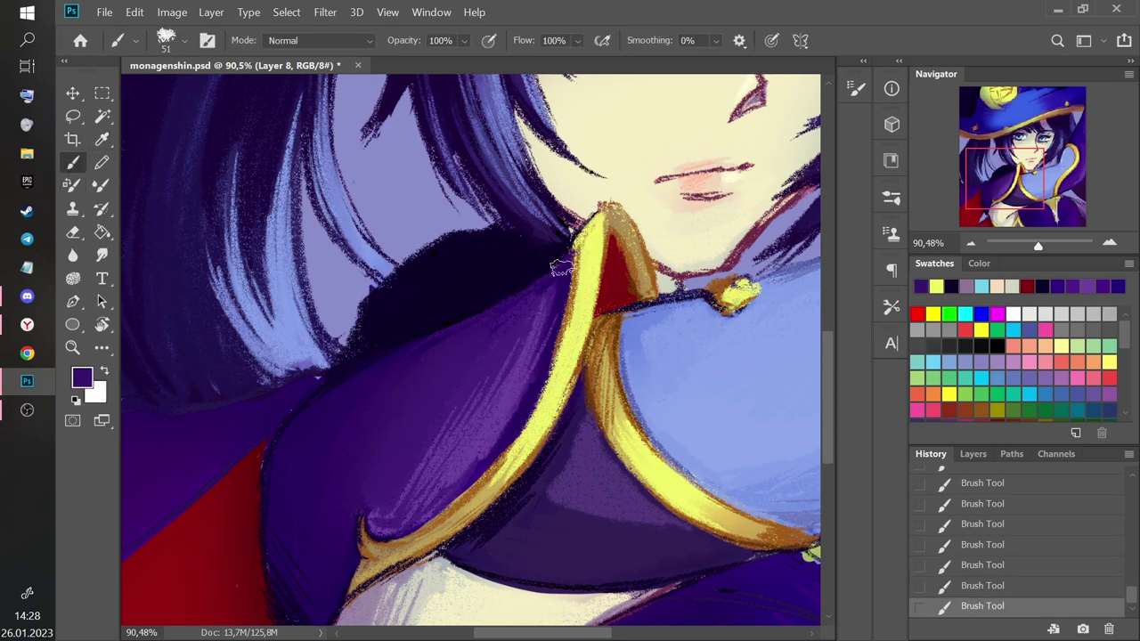
drag(461, 325, 418, 348)
key(ctrl+z)
key(ctrl+z)
Paint bright highlights along the hat brim's gold trim with sampled yellow.
drag(1038, 245, 1034, 245)
click(1026, 162)
mouse_move(1026, 161)
mouse_down()
mouse_move(1029, 187)
mouse_move(1026, 158)
mouse_up()
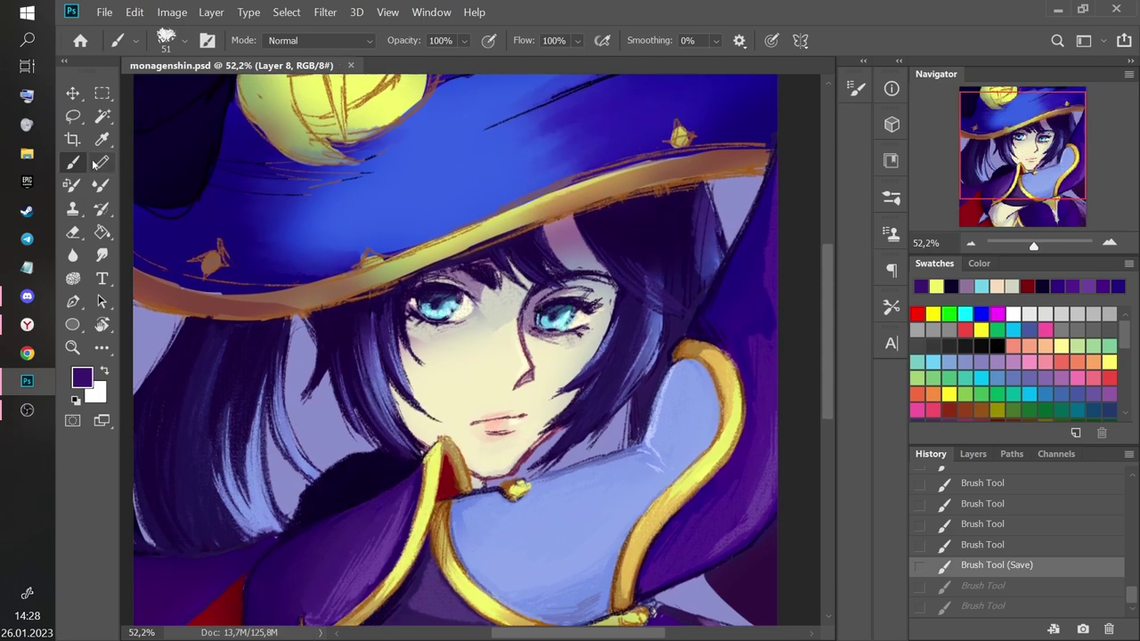
alt+click(481, 233)
key(ctrl+shift+z)
key(ctrl+shift+z)
drag(352, 288, 533, 216)
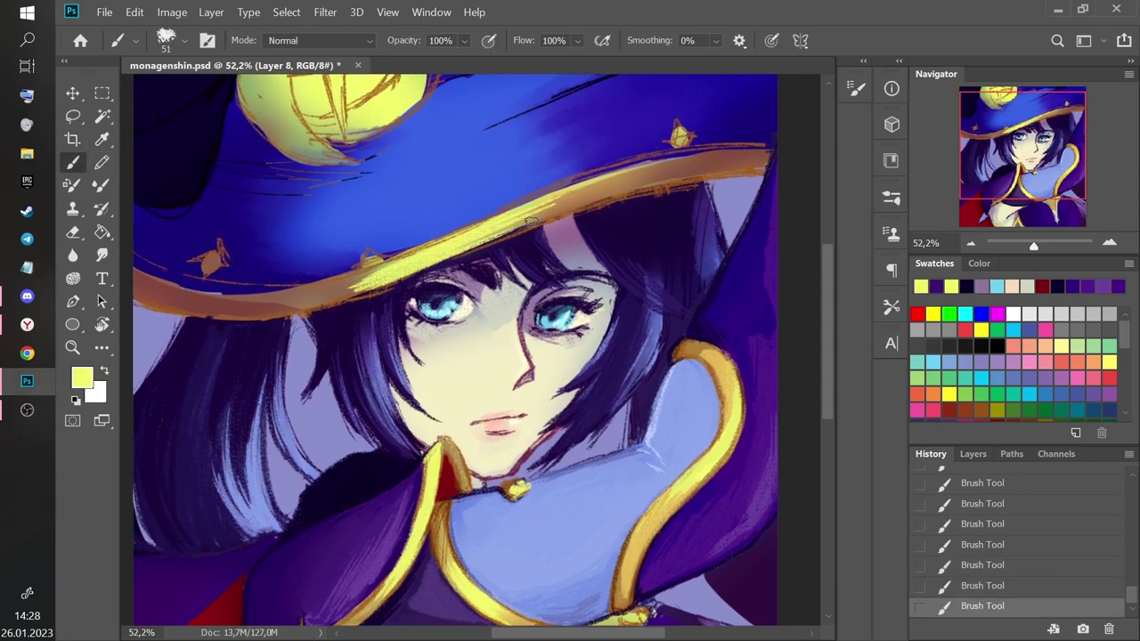
drag(660, 167, 508, 207)
mouse_move(355, 282)
mouse_down()
mouse_move(198, 305)
mouse_move(298, 292)
mouse_move(508, 211)
mouse_move(732, 155)
mouse_move(527, 220)
mouse_up()
Paint the lower edge and both ends of the hat brim with ochre gold sampled from the collar trim.
alt+click(645, 530)
drag(634, 191, 463, 251)
drag(230, 313, 388, 285)
mouse_move(382, 287)
mouse_down()
mouse_move(233, 319)
mouse_move(383, 283)
mouse_up()
mouse_move(372, 279)
mouse_down()
mouse_move(242, 310)
mouse_move(266, 297)
mouse_up()
mouse_move(279, 314)
mouse_down()
mouse_move(139, 304)
mouse_move(295, 313)
mouse_up()
drag(262, 316, 155, 309)
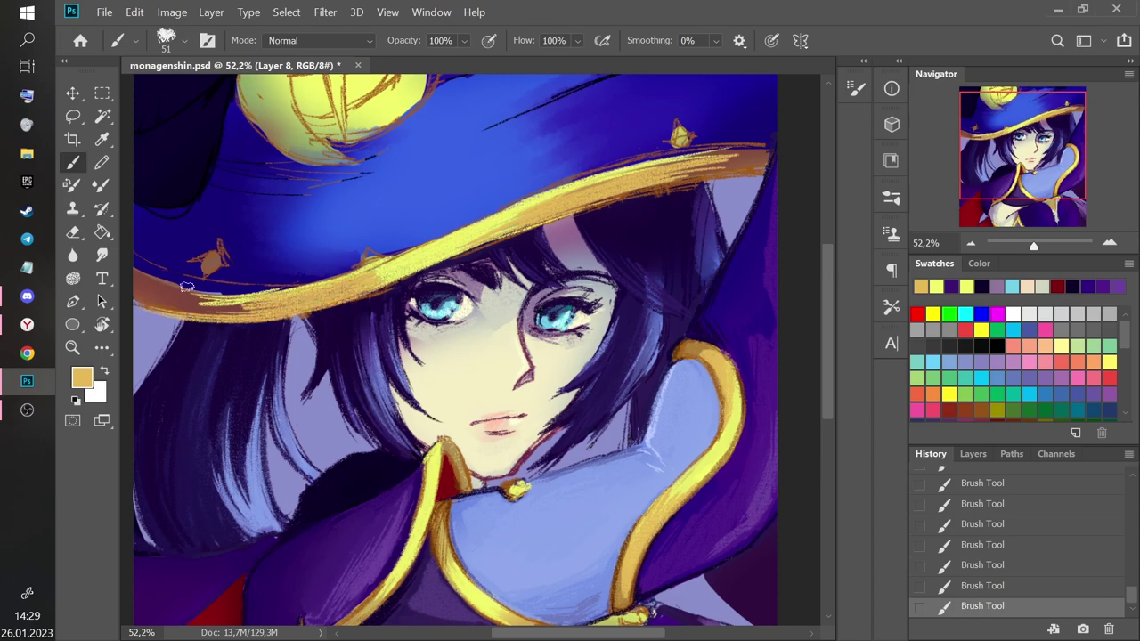
Shade the hat brim's lower edge with sampled brown, undoing the last two strokes.
alt+click(741, 164)
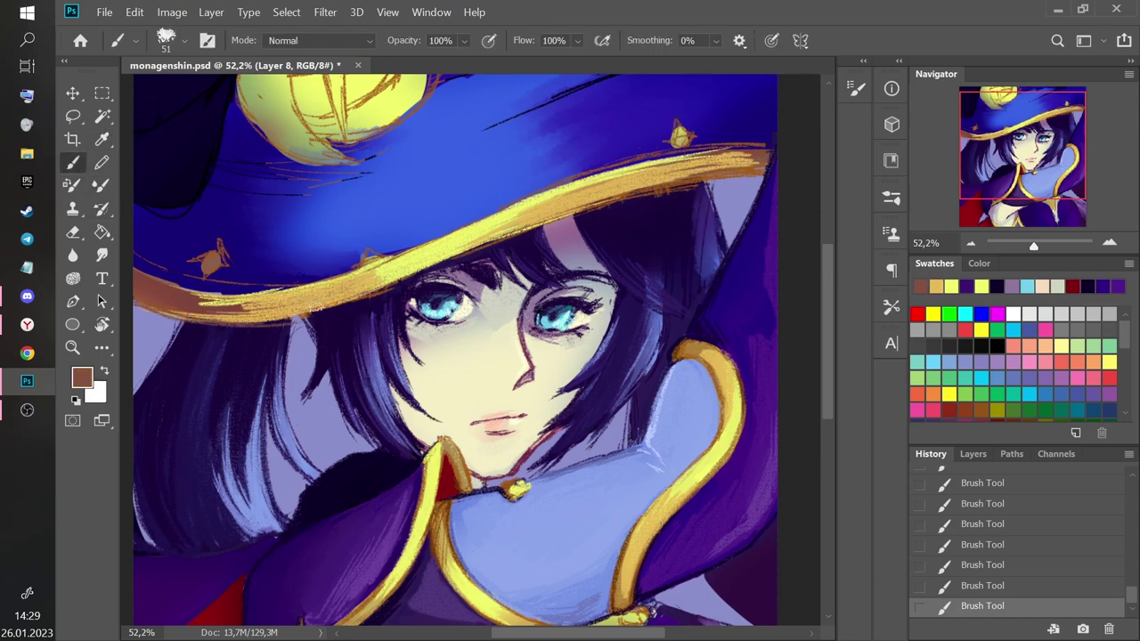
key(ctrl+plus)
drag(1037, 245, 1033, 245)
key(ctrl+z)
mouse_move(301, 255)
mouse_down()
mouse_move(230, 259)
mouse_move(428, 212)
mouse_up()
drag(184, 225, 389, 203)
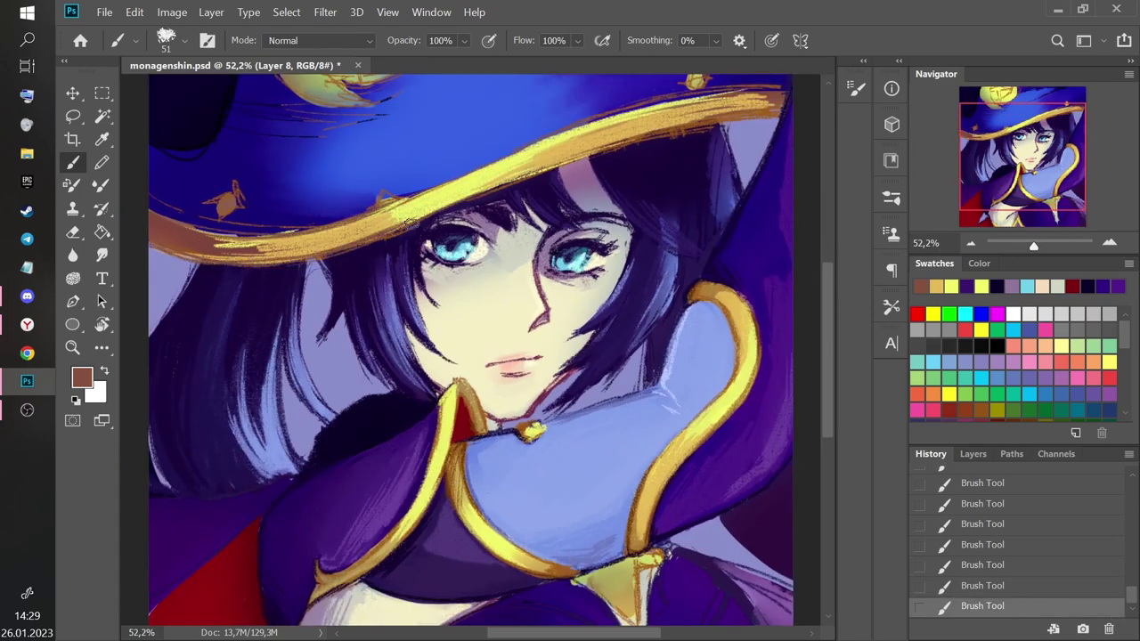
mouse_move(488, 182)
mouse_down()
mouse_move(657, 134)
mouse_move(771, 116)
mouse_up()
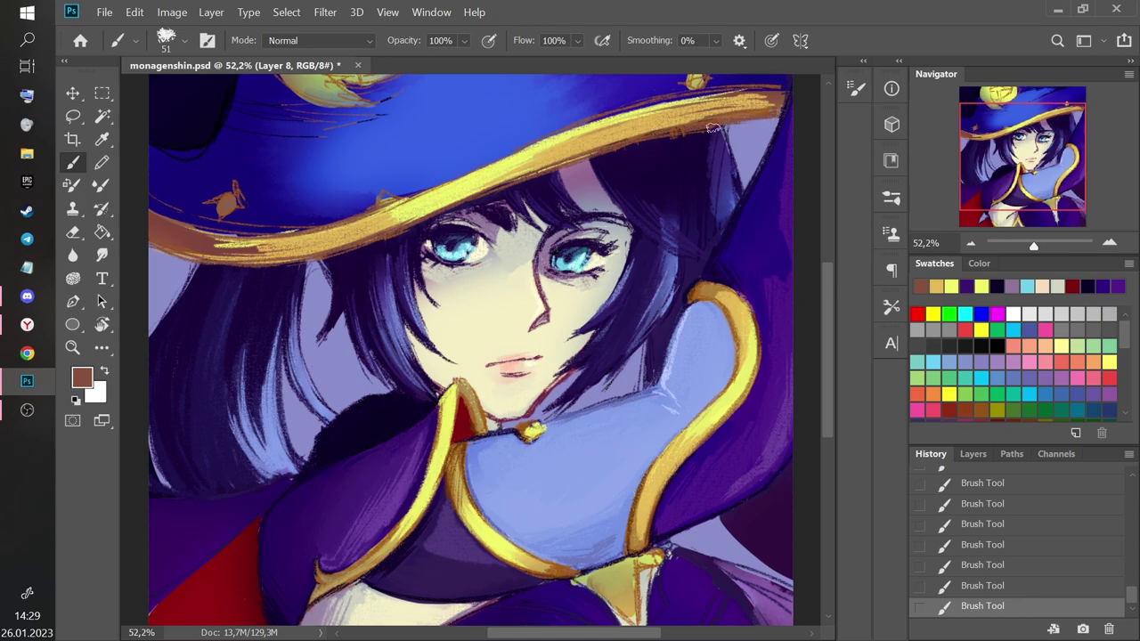
key(ctrl+z)
key(ctrl+z)
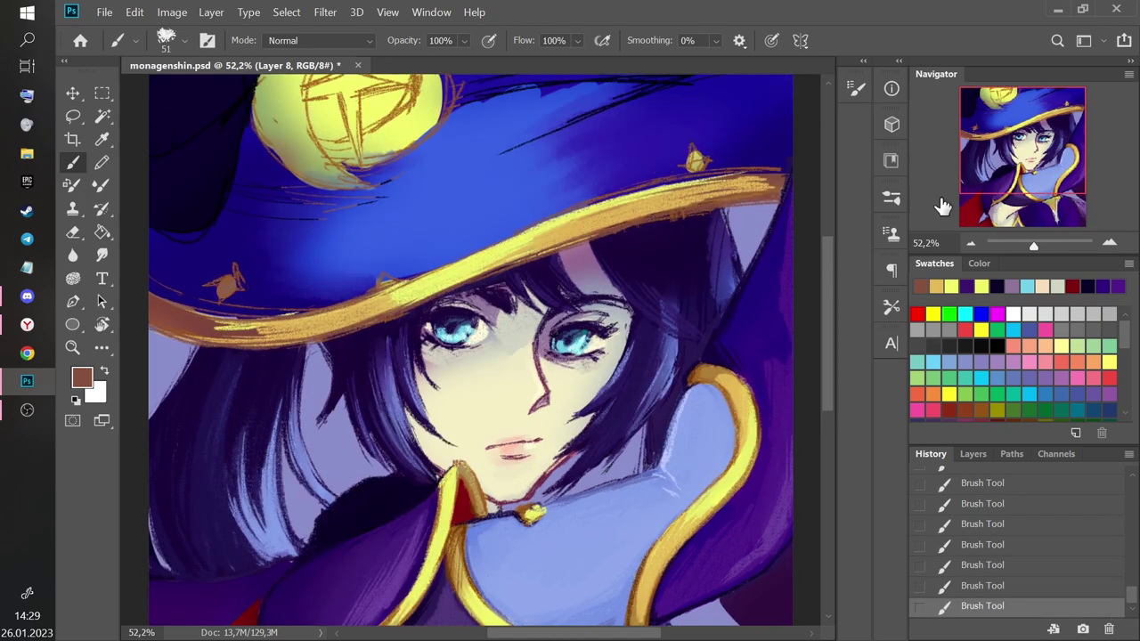
Refine the hat brim's upper edge with brown strokes and clean it with blue sampled from the hat.
scroll(725, 173, up, 2)
drag(682, 185, 541, 228)
key(ctrl+z)
drag(709, 178, 674, 184)
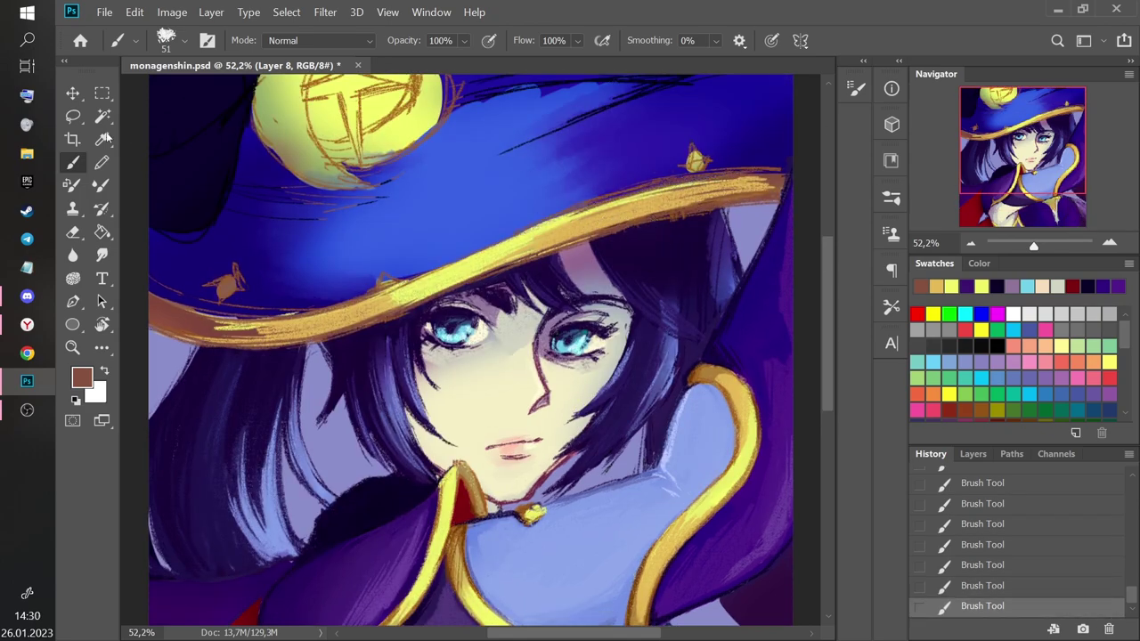
click(103, 139)
click(572, 202)
click(74, 165)
click(73, 163)
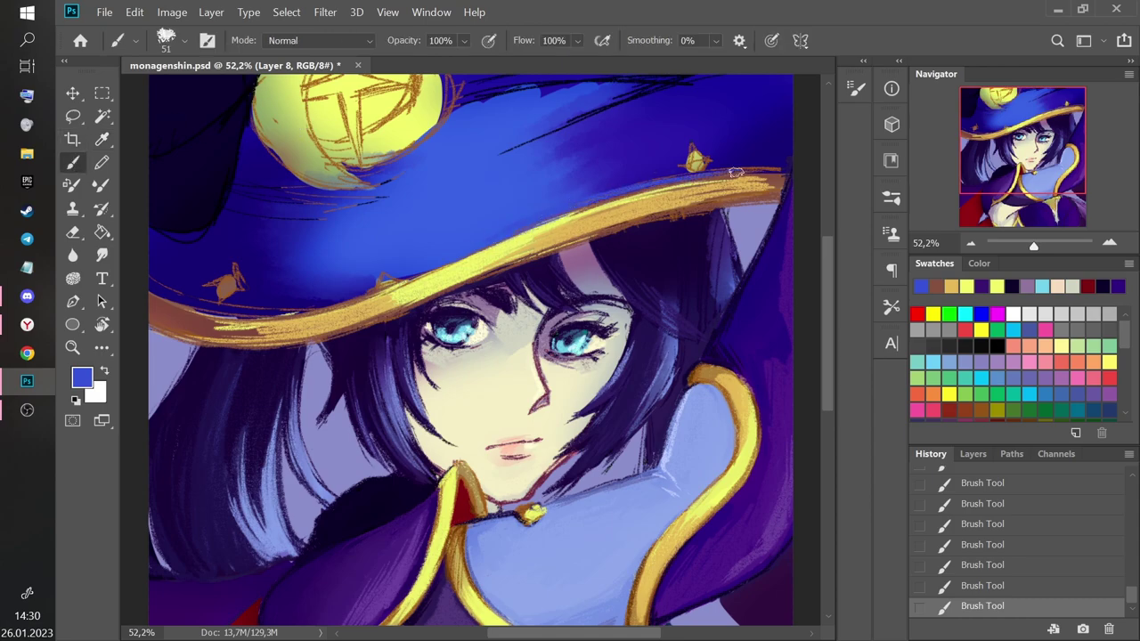
Blend the hat brim's curved end and lower edge with sampled brown and ochre strokes.
click(103, 139)
click(161, 313)
click(74, 163)
mouse_move(207, 331)
mouse_down()
mouse_move(374, 319)
mouse_move(189, 321)
mouse_up()
alt+click(339, 327)
alt+click(187, 315)
mouse_move(266, 340)
mouse_down()
mouse_move(181, 331)
mouse_move(330, 337)
mouse_up()
mouse_move(329, 336)
mouse_down()
mouse_move(193, 330)
mouse_move(231, 329)
mouse_up()
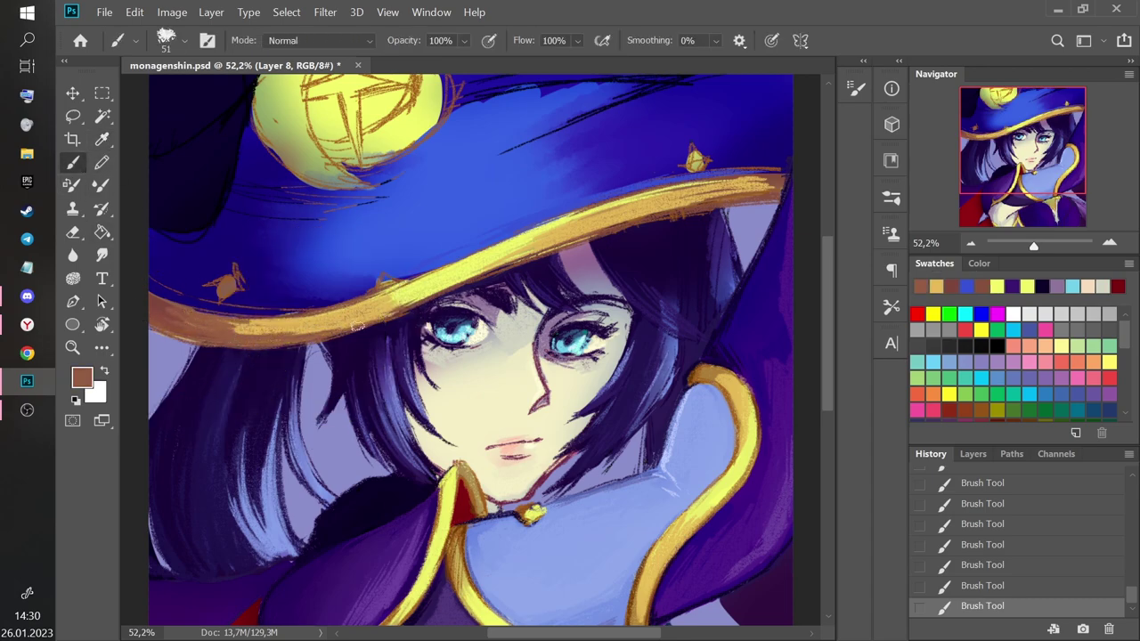
drag(724, 198, 561, 247)
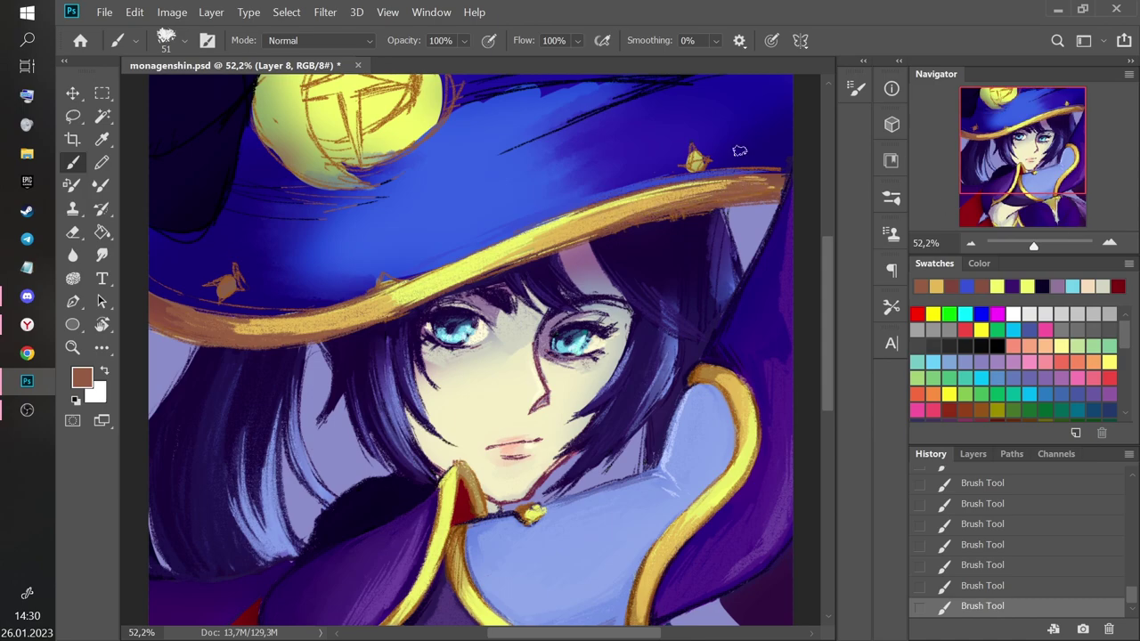
Paint the star ornaments above the hat brim with sampled yellow and save the document.
alt+click(479, 260)
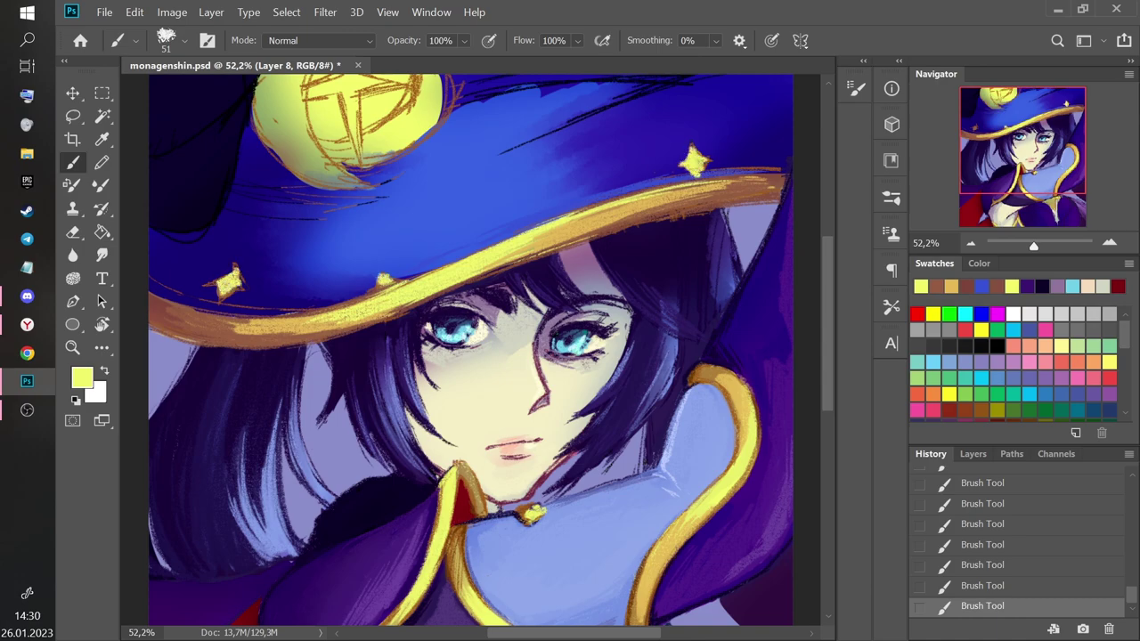
drag(1033, 246, 1035, 246)
key(ctrl+s)
drag(1023, 159, 889, 134)
key(w)
click(473, 224)
key(l)
key(ctrl+d)
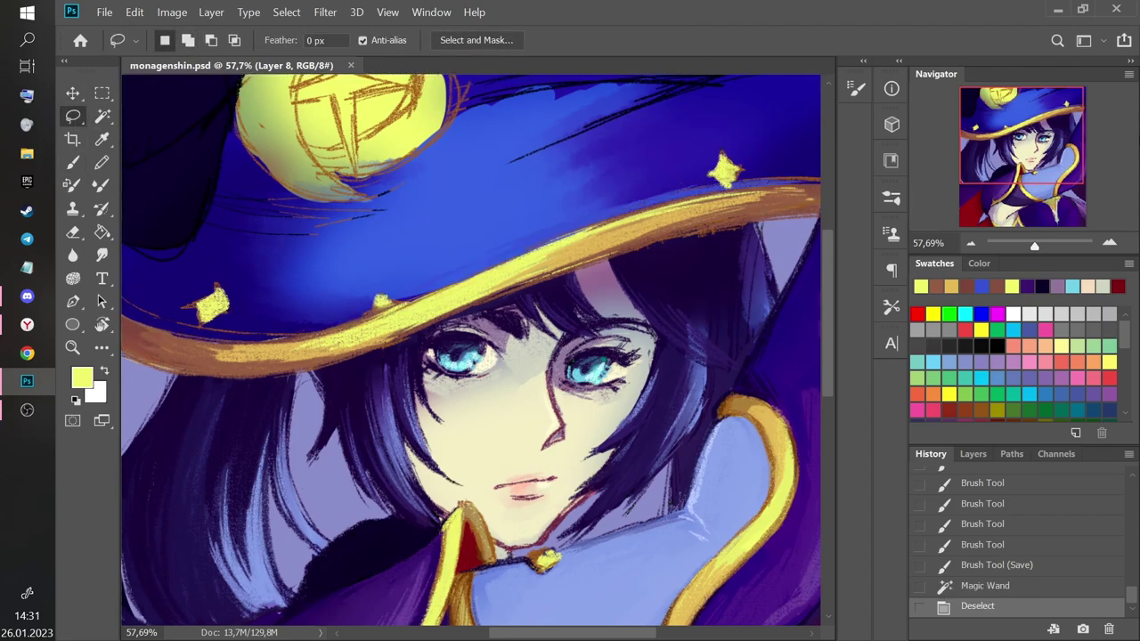
Sharpen the outline of the star near the hat brim's curved end with dark blue sampled from the hat.
click(102, 139)
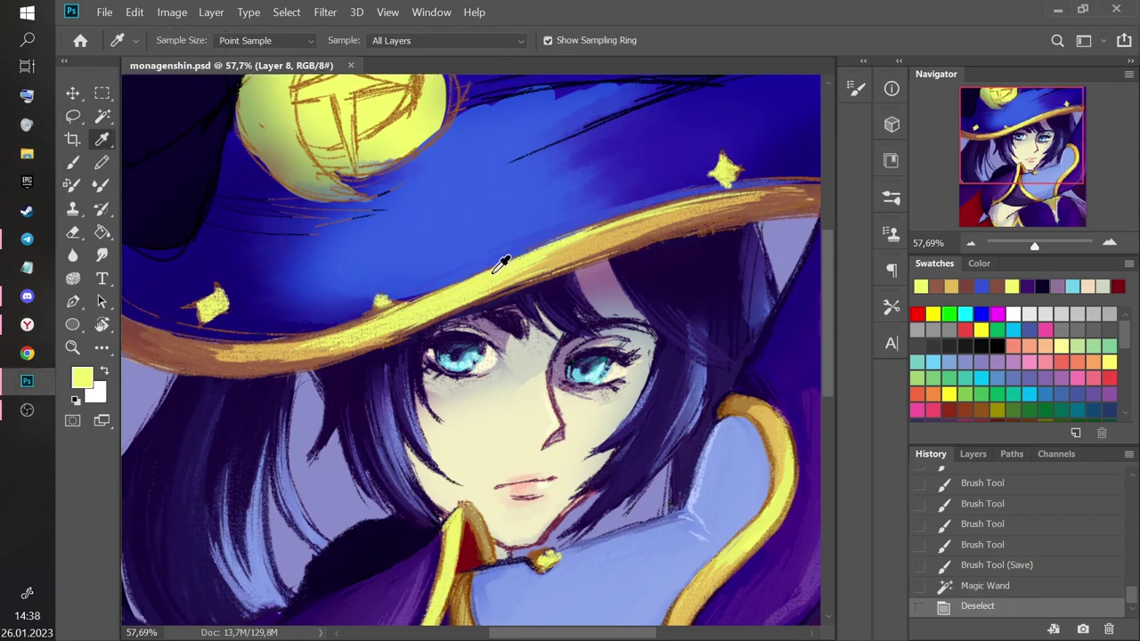
click(198, 278)
key(b)
drag(198, 297, 197, 320)
drag(194, 312, 201, 326)
mouse_move(225, 319)
mouse_down()
mouse_move(212, 326)
mouse_move(235, 304)
mouse_up()
drag(1026, 156, 1027, 165)
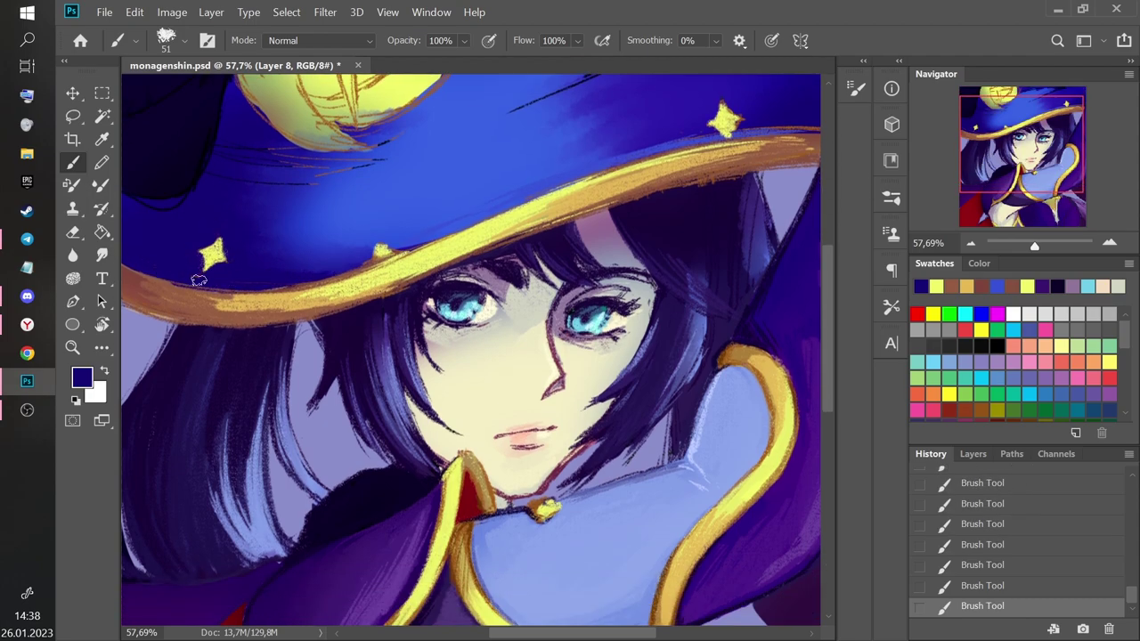
Blend the hat's surface above the brim with sampled blue strokes, covering stray sketch lines, and save the document.
alt+click(288, 258)
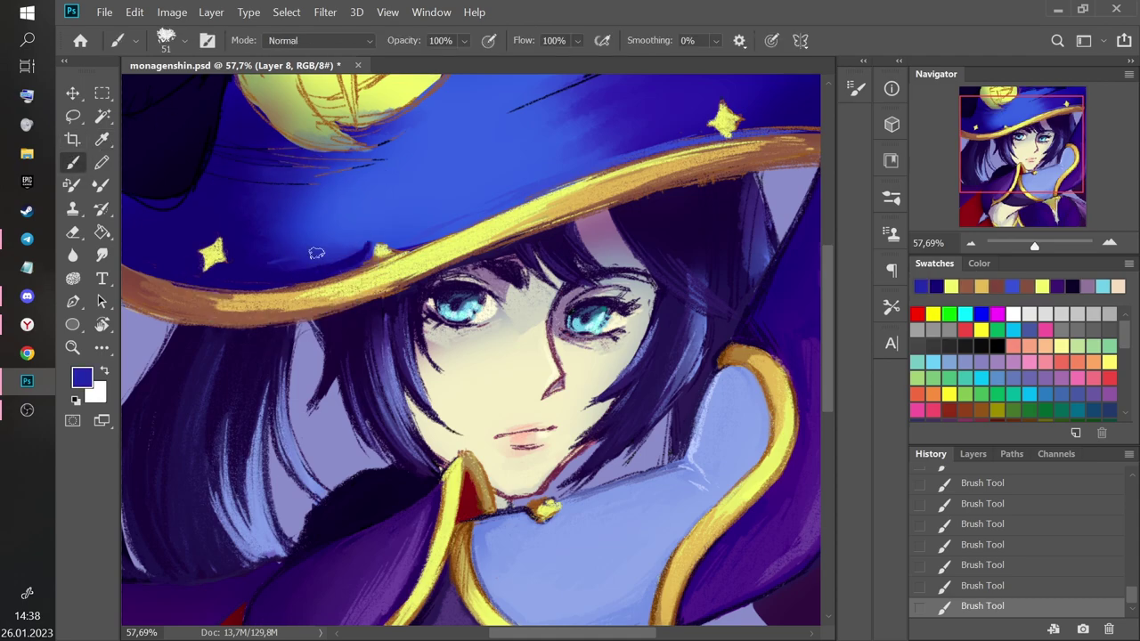
drag(254, 256, 262, 212)
drag(432, 187, 418, 237)
mouse_move(534, 159)
mouse_down()
mouse_move(626, 124)
mouse_move(542, 155)
mouse_up()
alt+click(616, 166)
mouse_move(743, 100)
mouse_down()
mouse_move(619, 134)
mouse_move(588, 126)
mouse_move(436, 187)
mouse_up()
drag(682, 190, 550, 225)
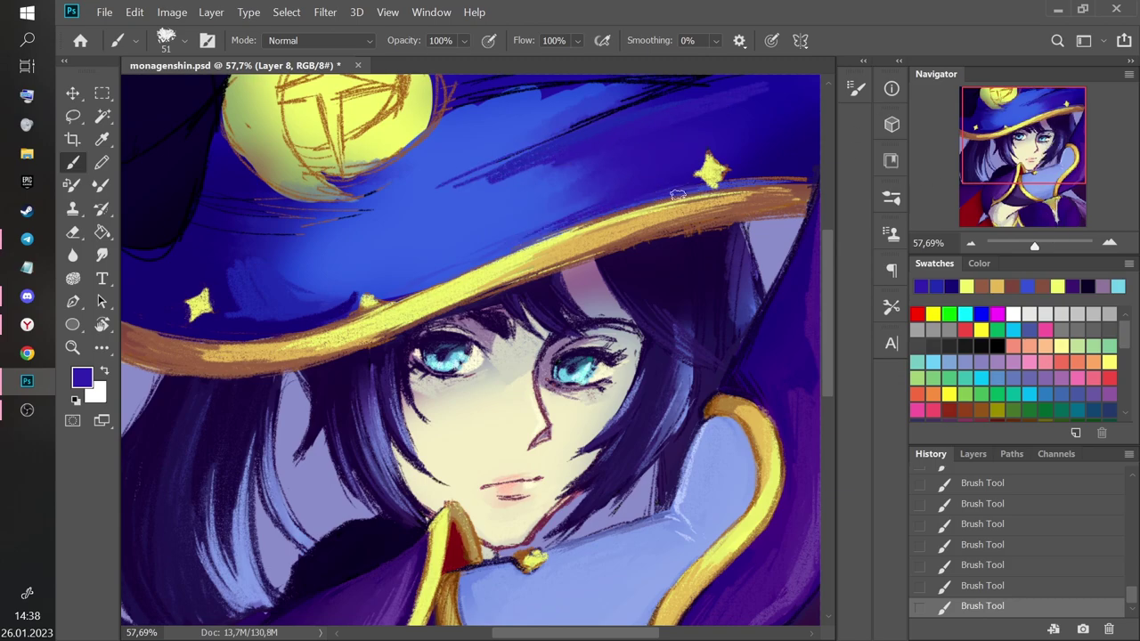
alt+click(613, 76)
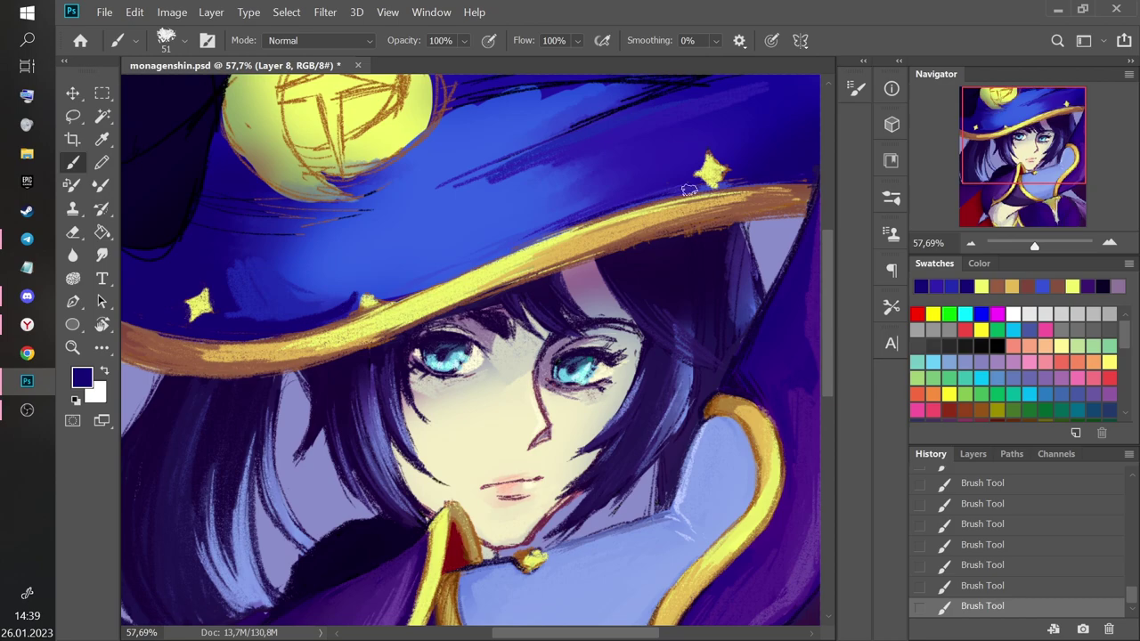
key(ctrl+s)
Undo the last stroke and define the hat brim's lower edge with sampled brown and dark purple from the hair.
drag(1034, 246, 1033, 249)
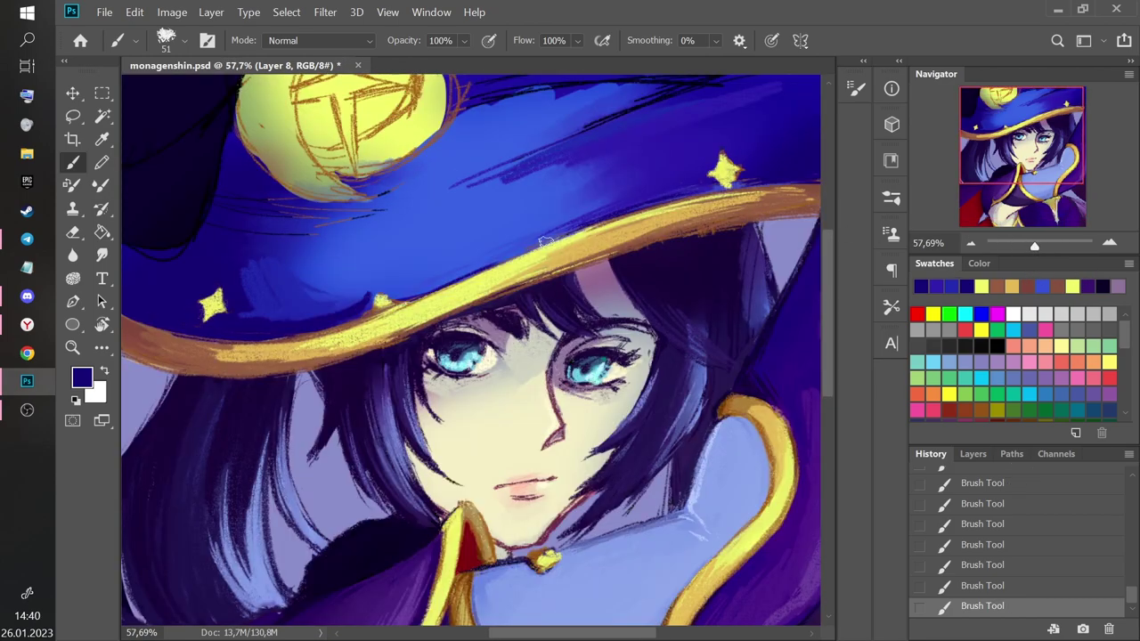
key(ctrl+z)
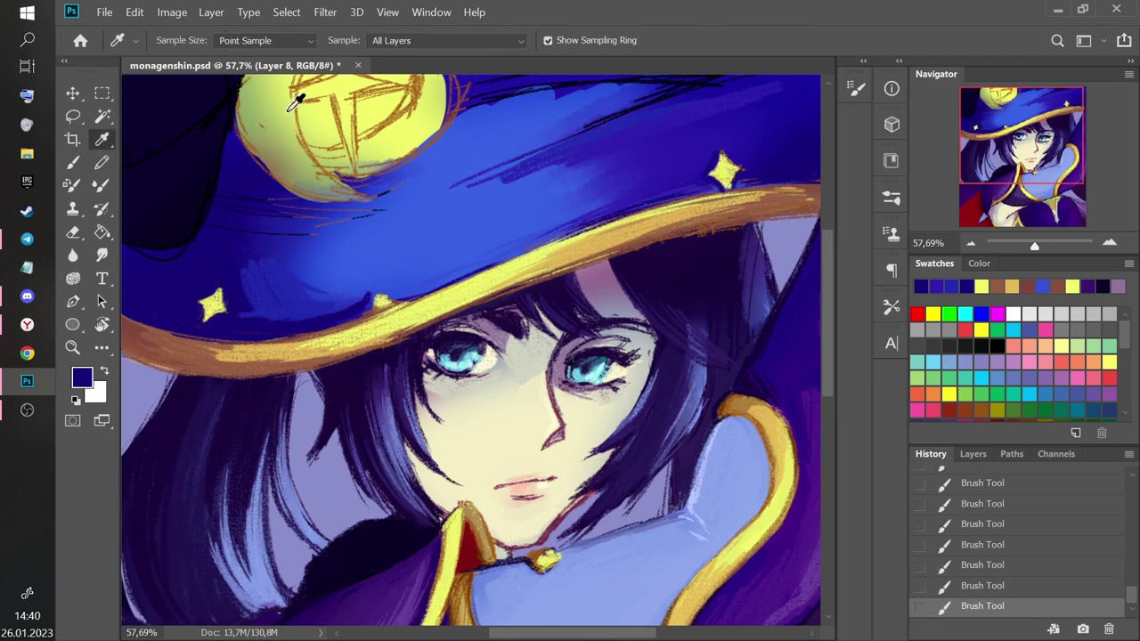
alt+click(191, 354)
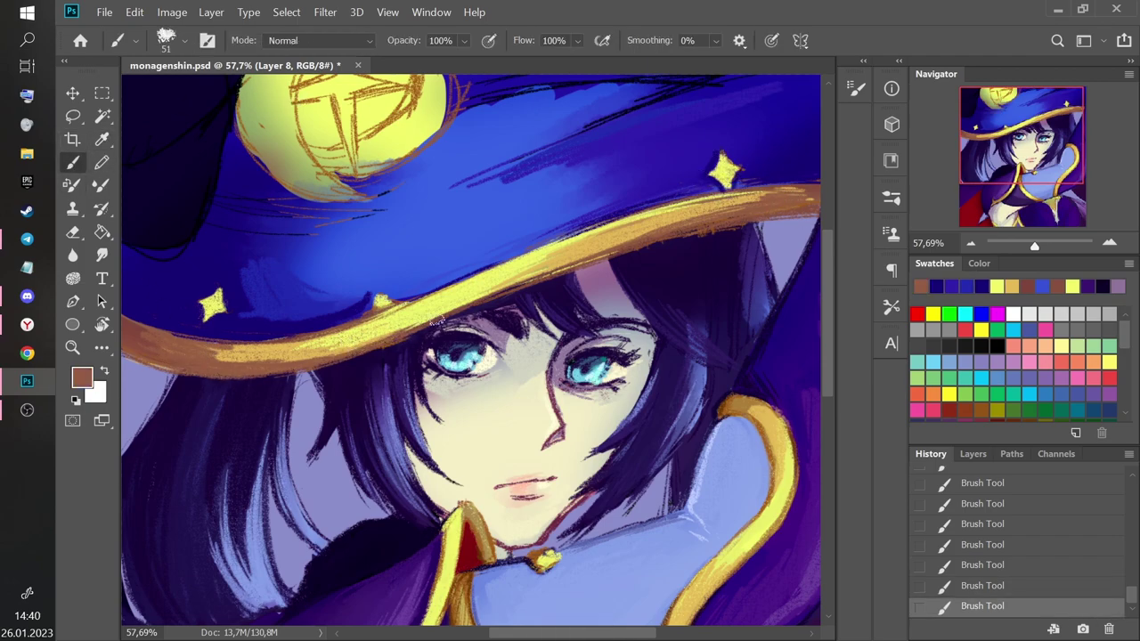
drag(522, 281, 738, 222)
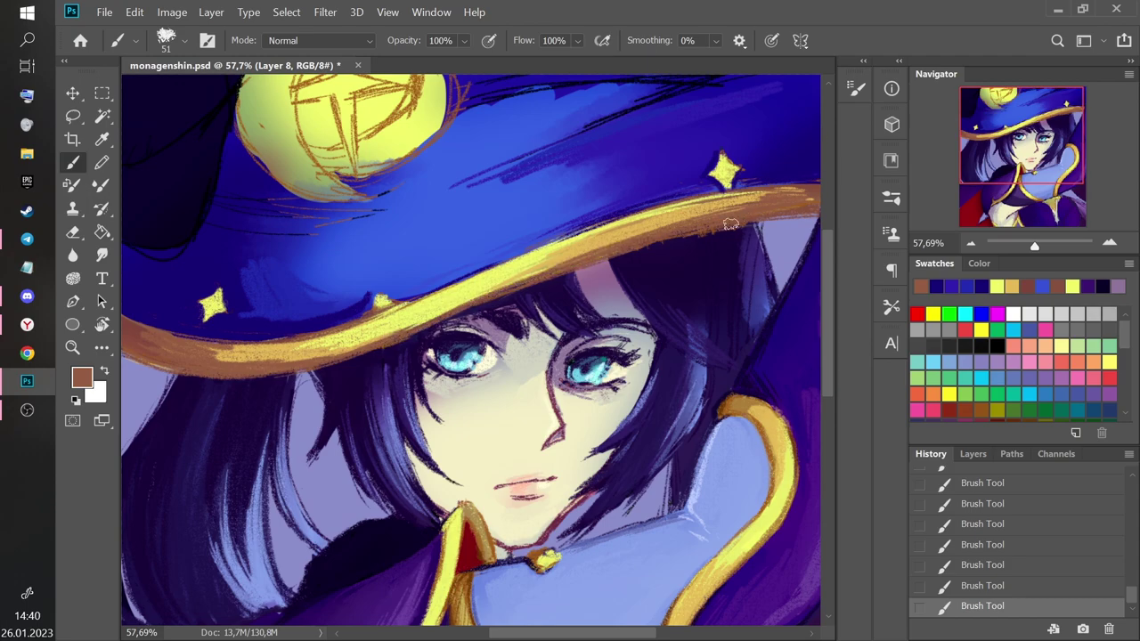
alt+click(659, 244)
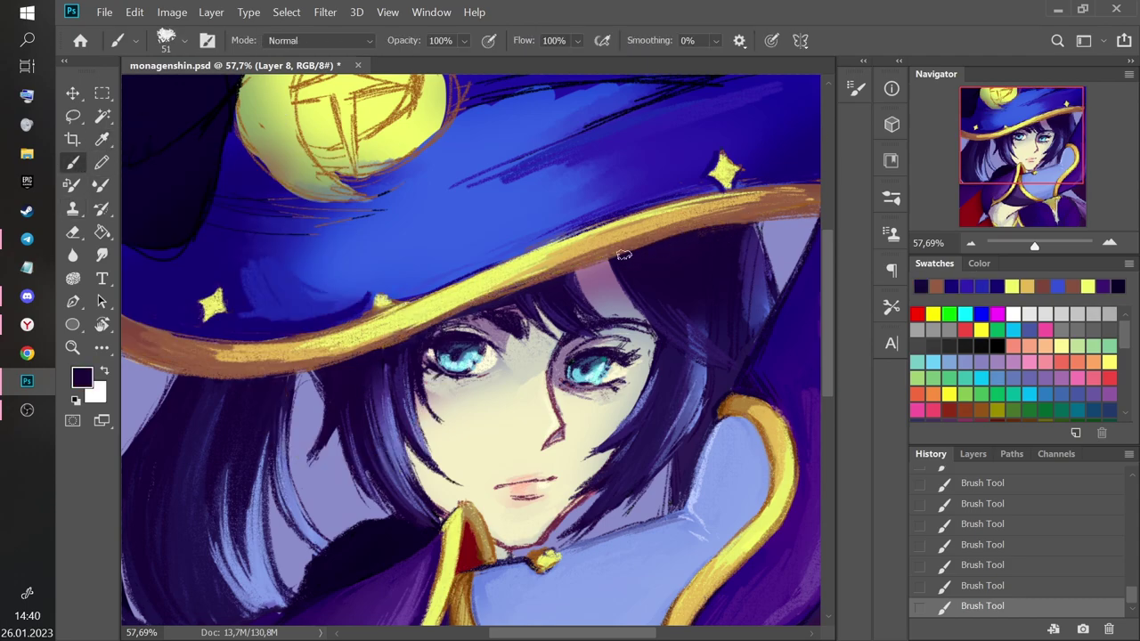
scroll(748, 266, down, 3)
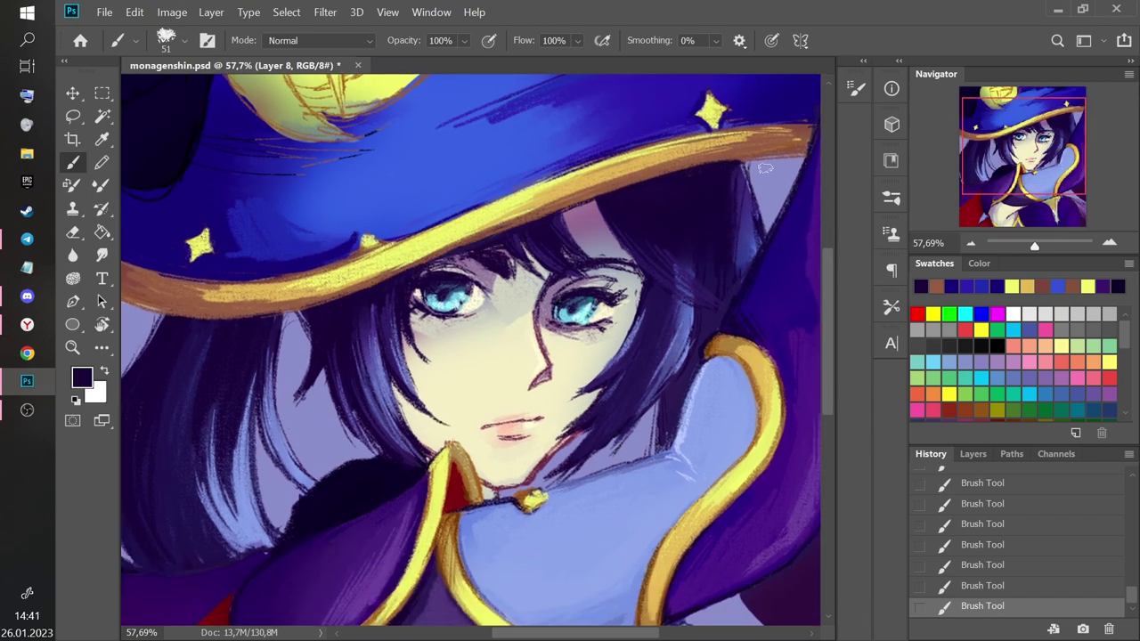
Compare the hat brim before and after the latest brush strokes by undoing and redoing them.
key(ctrl+z)
key(ctrl+shift+z)
scroll(360, 283, up, 3)
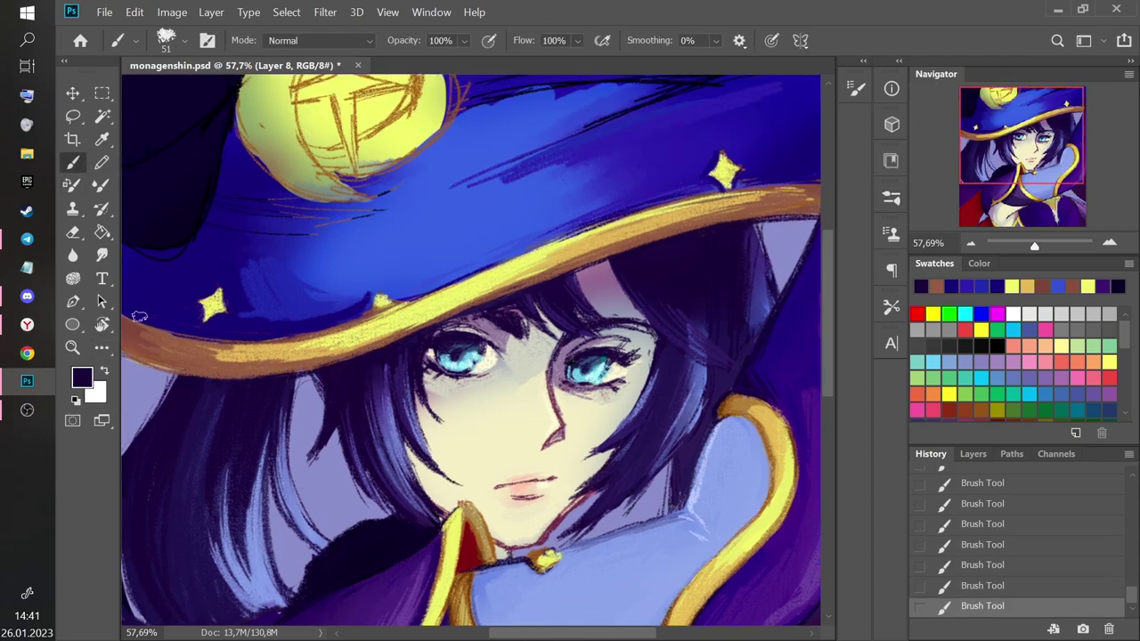
scroll(194, 351, left, 5)
key(ctrl+z)
key(ctrl+z)
key(ctrl+z)
key(ctrl+z)
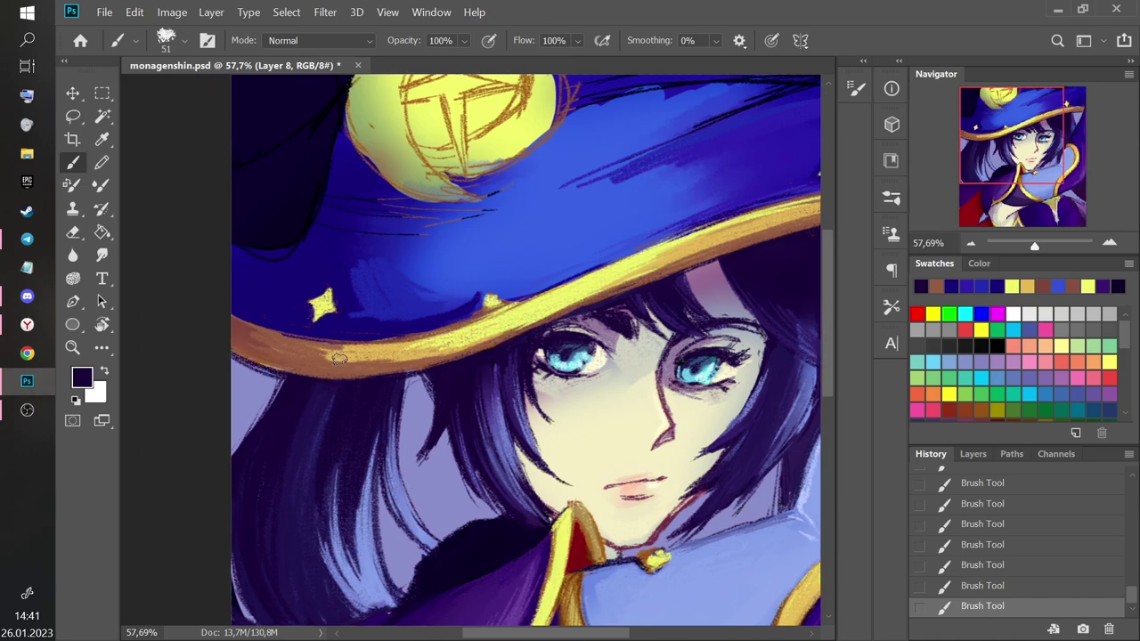
key(ctrl+shift+z)
key(ctrl+shift+z)
key(ctrl+shift+z)
key(ctrl+shift+z)
drag(1028, 145, 1058, 179)
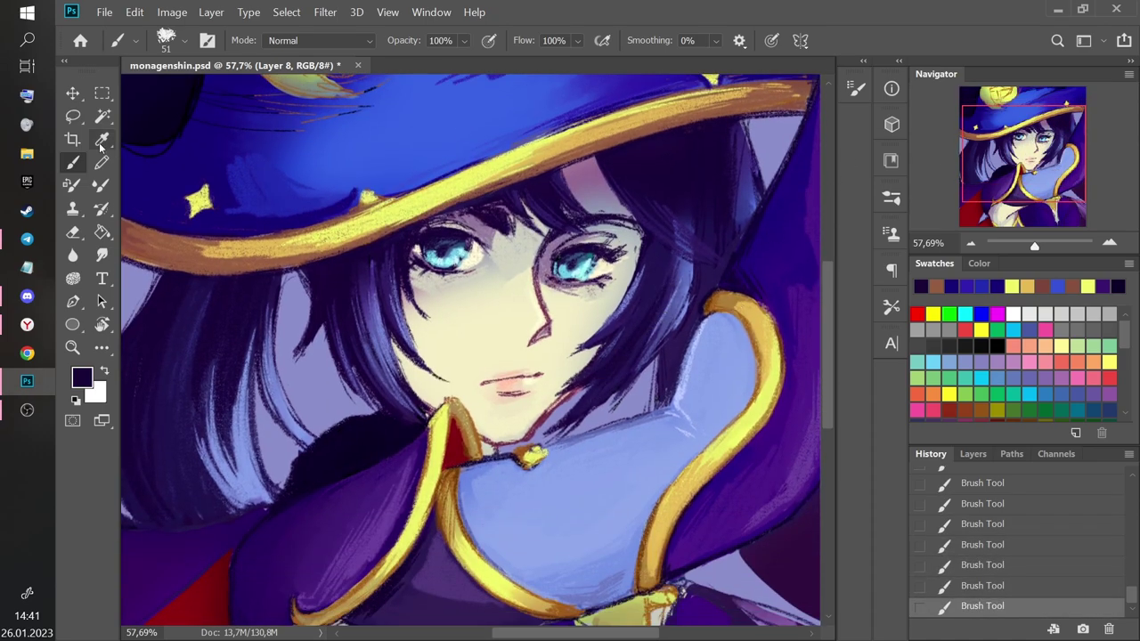
Paint sampled blue and light periwinkle highlights on the hair strands beside the cape's raised collar.
alt+click(649, 278)
drag(610, 383, 629, 348)
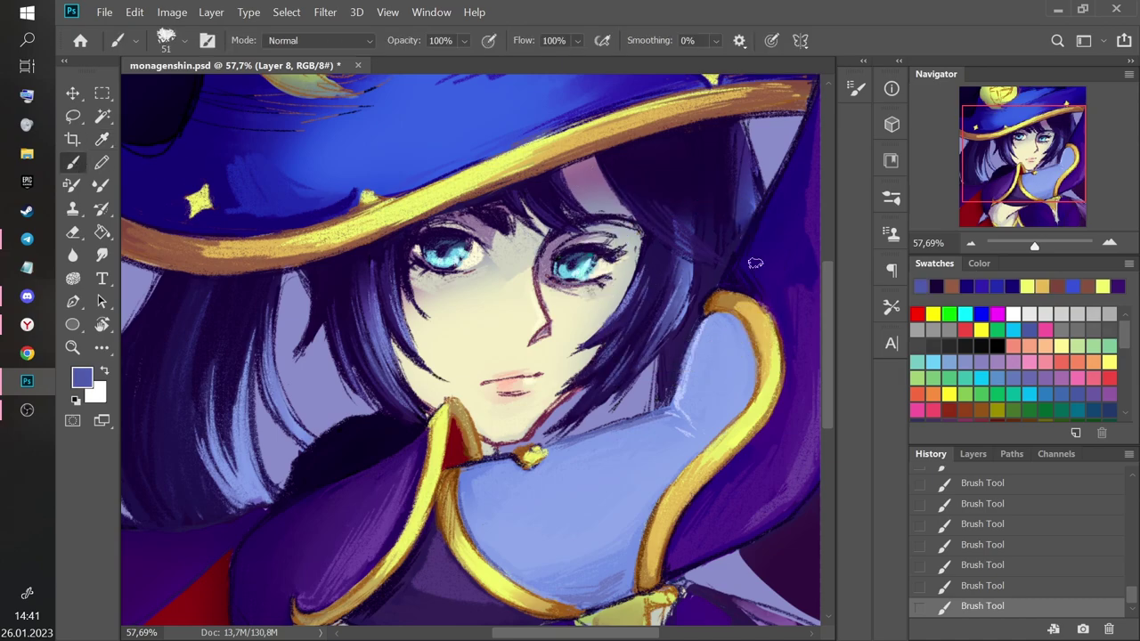
alt+click(377, 339)
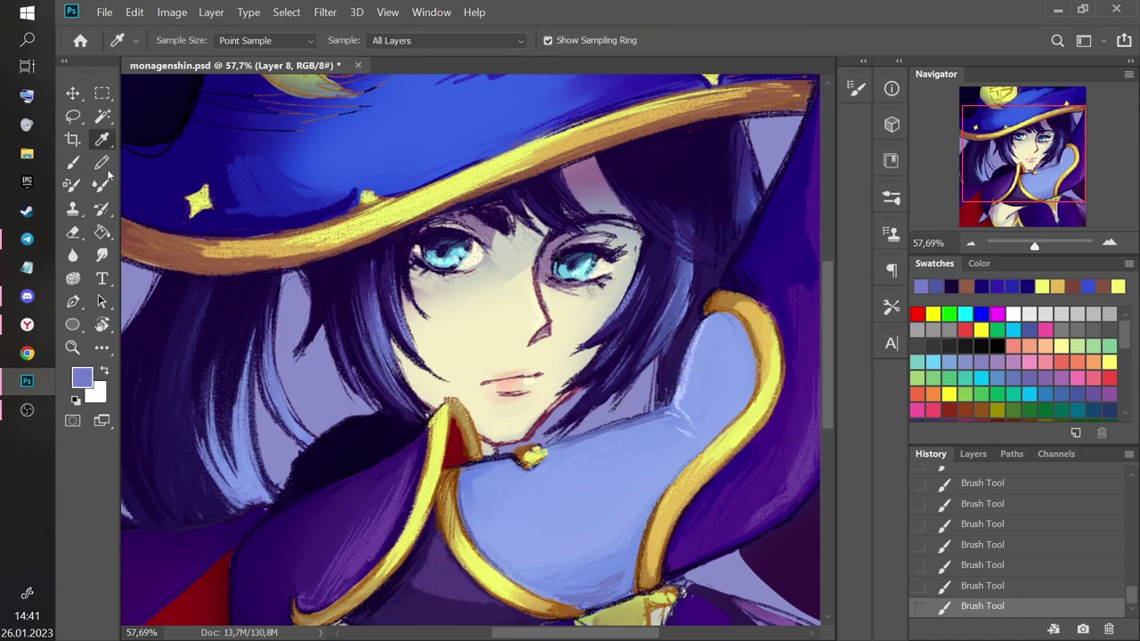
drag(645, 209, 712, 260)
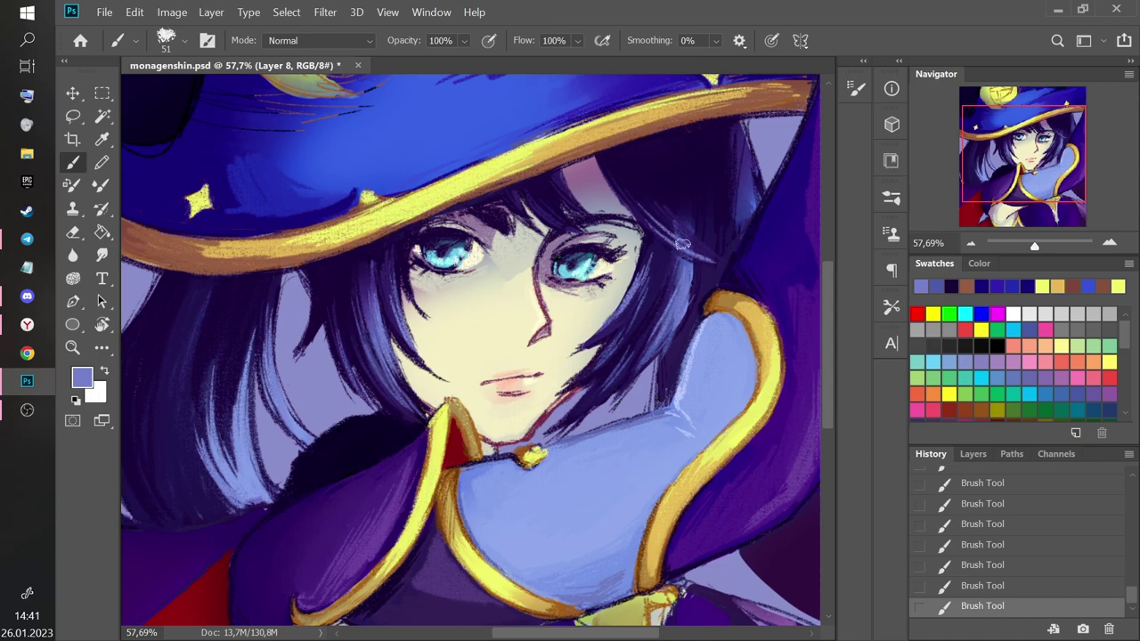
Paint strands in the long hair lock below the brim's curved end with sampled dark indigo and light blue.
scroll(470, 350, down, 2)
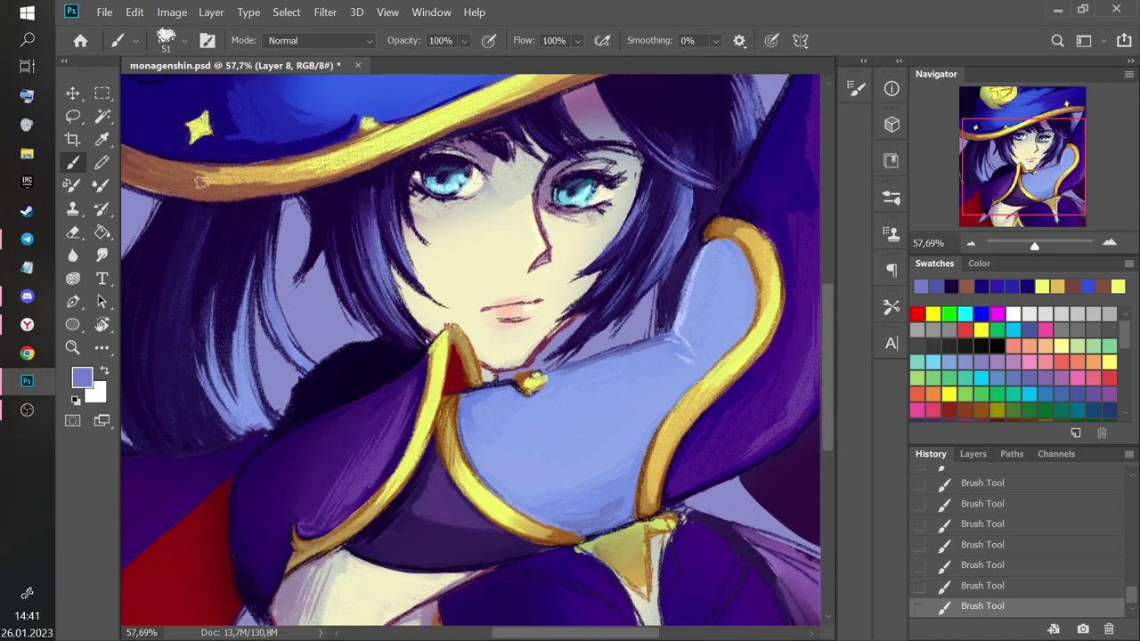
alt+click(142, 189)
drag(199, 356, 219, 400)
drag(212, 319, 246, 415)
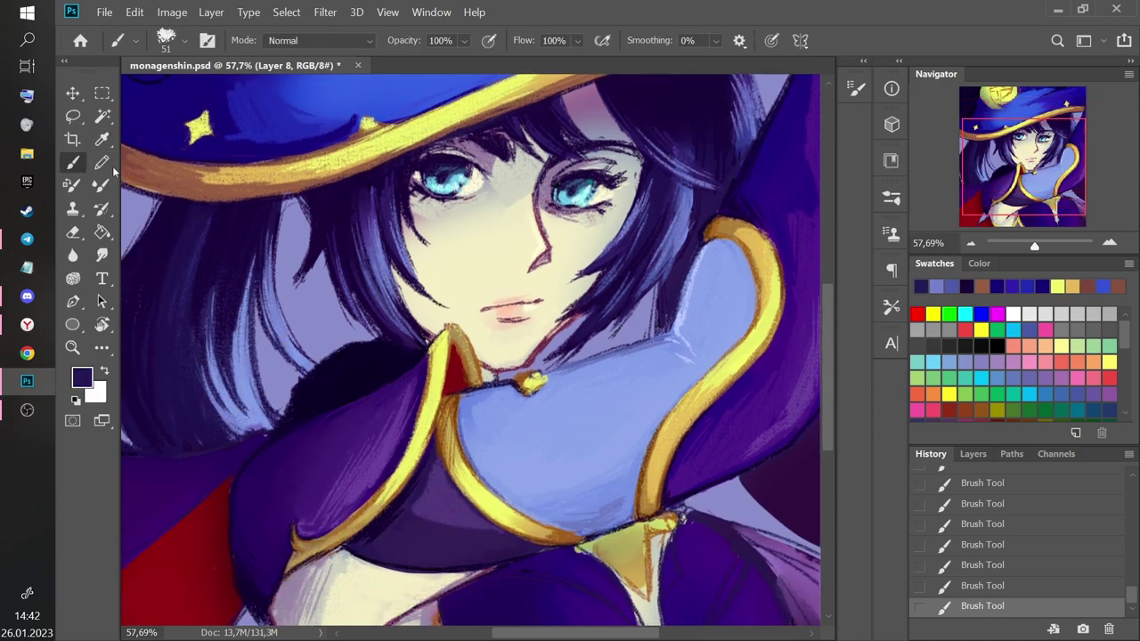
alt+click(239, 389)
drag(205, 310, 240, 412)
drag(197, 345, 230, 434)
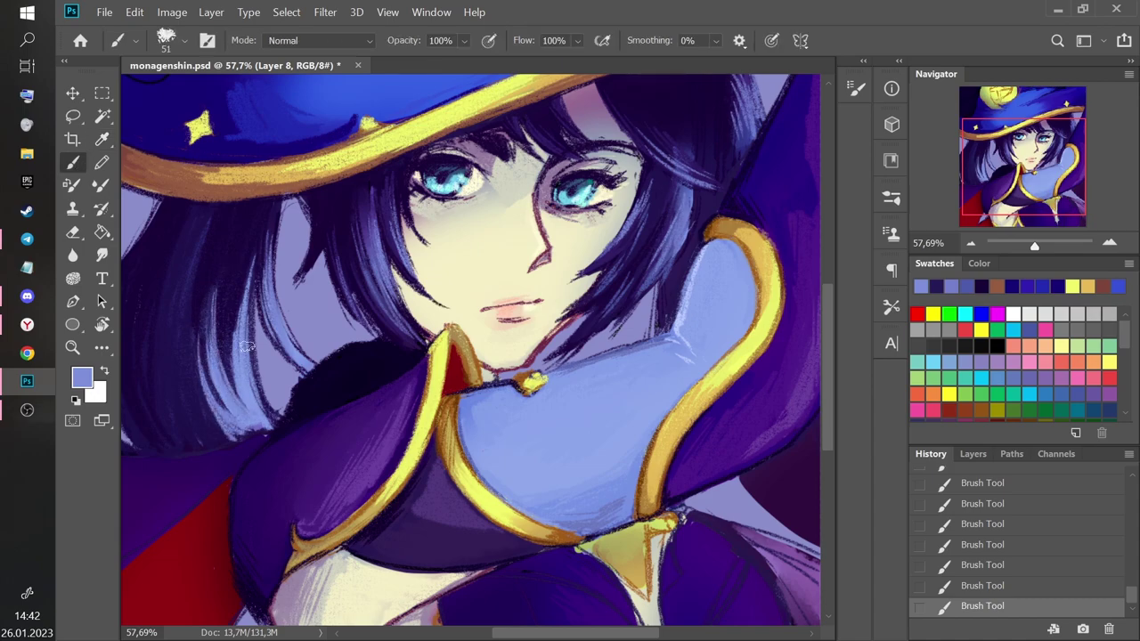
Add light strands to the hair between the long lock and the face, and darken gaps with sampled purple.
drag(954, 207, 952, 195)
drag(383, 260, 391, 357)
drag(370, 288, 387, 360)
alt+click(381, 269)
drag(381, 267, 396, 357)
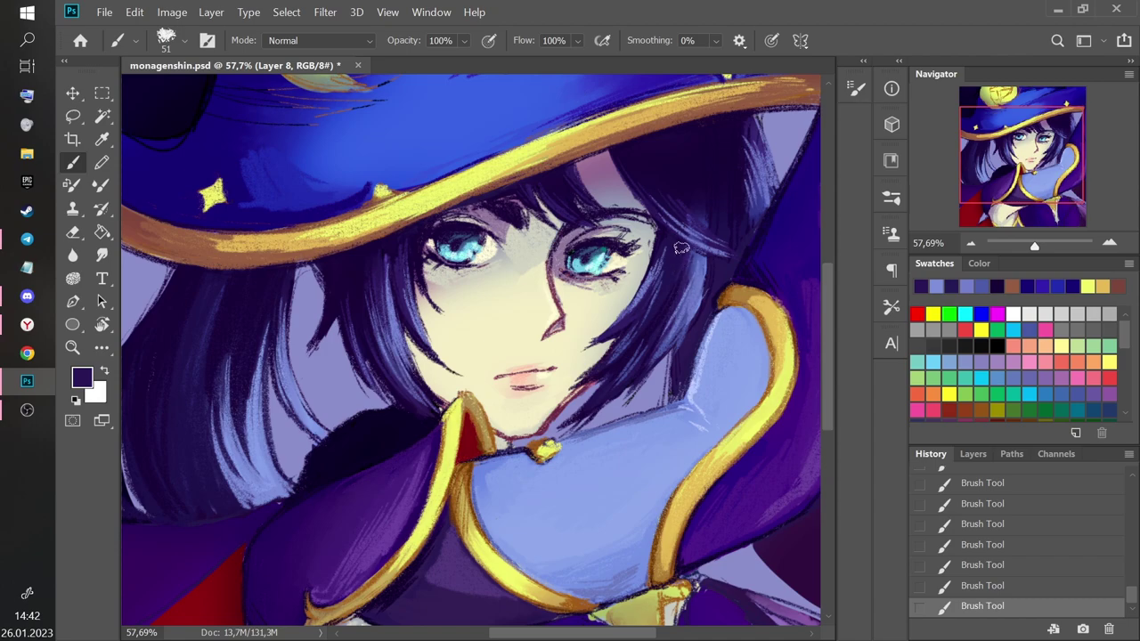
drag(1003, 169, 1004, 189)
drag(231, 235, 244, 335)
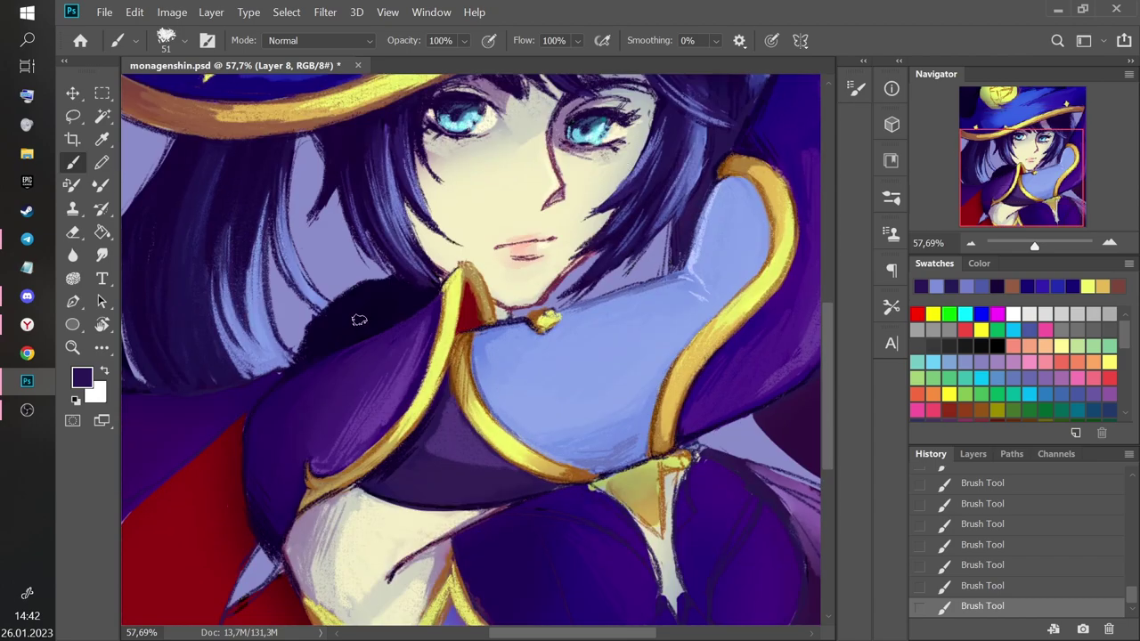
Paint long strands through the outer hair lock with a mid blue sampled from the hair.
drag(827, 383, 827, 348)
drag(588, 634, 555, 634)
alt+click(367, 356)
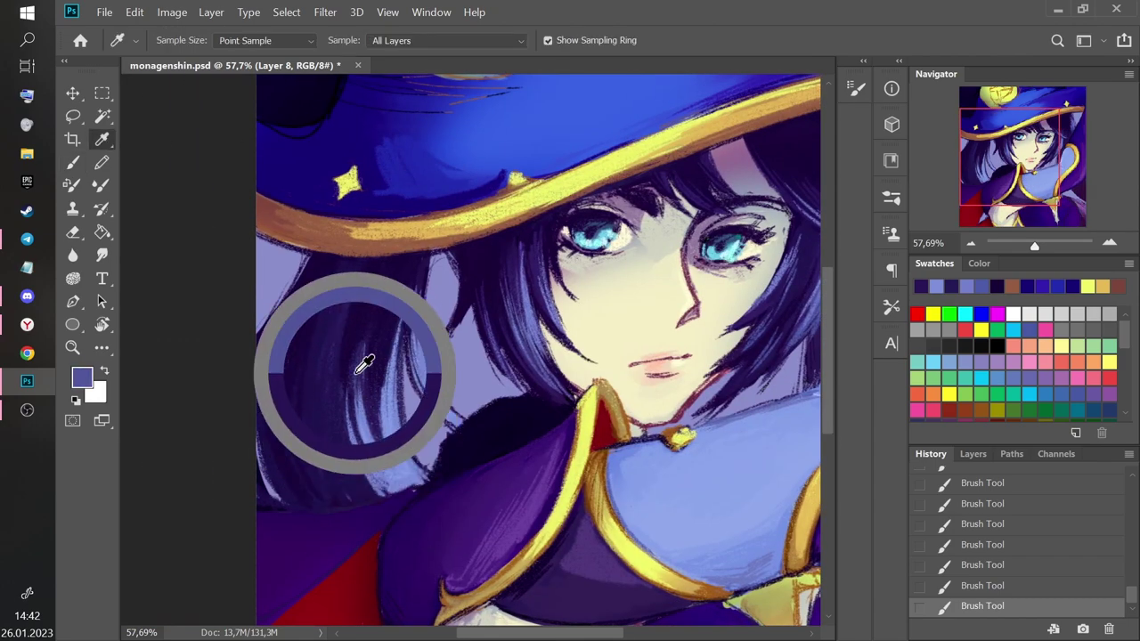
drag(339, 312, 328, 476)
drag(335, 352, 303, 490)
drag(264, 439, 287, 504)
drag(308, 267, 245, 402)
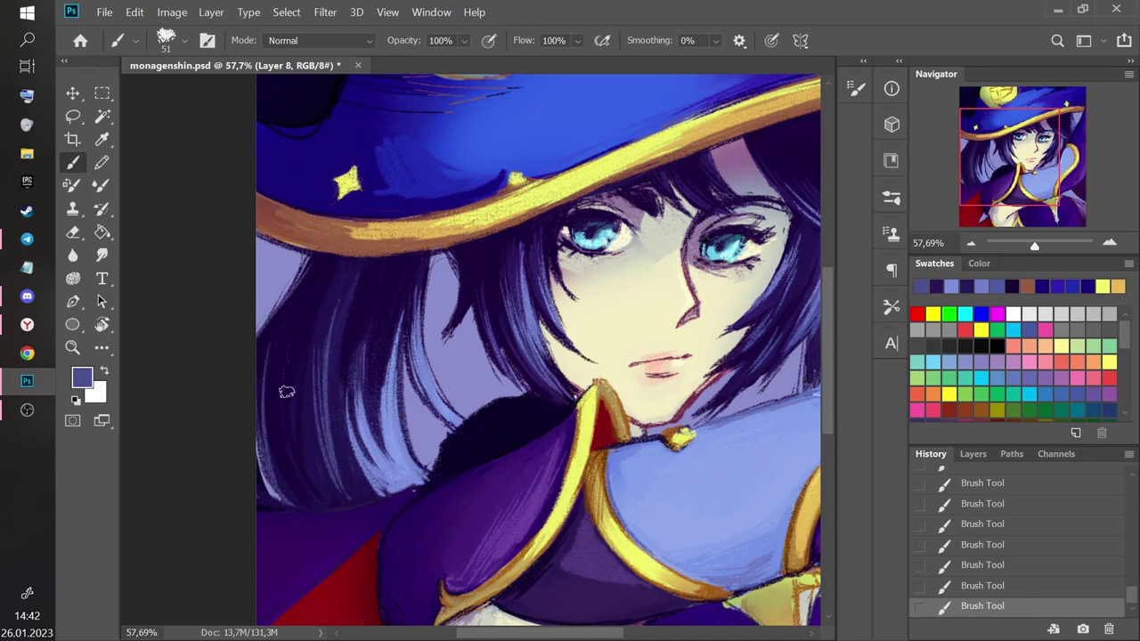
Rework the mid-blue hair strands beside the face, undoing the unwanted brush strokes.
key(ctrl+z)
key(ctrl+z)
mouse_move(413, 287)
mouse_down()
mouse_move(452, 427)
mouse_move(422, 377)
mouse_up()
key(ctrl+z)
key(ctrl+z)
key(ctrl+z)
key(ctrl+z)
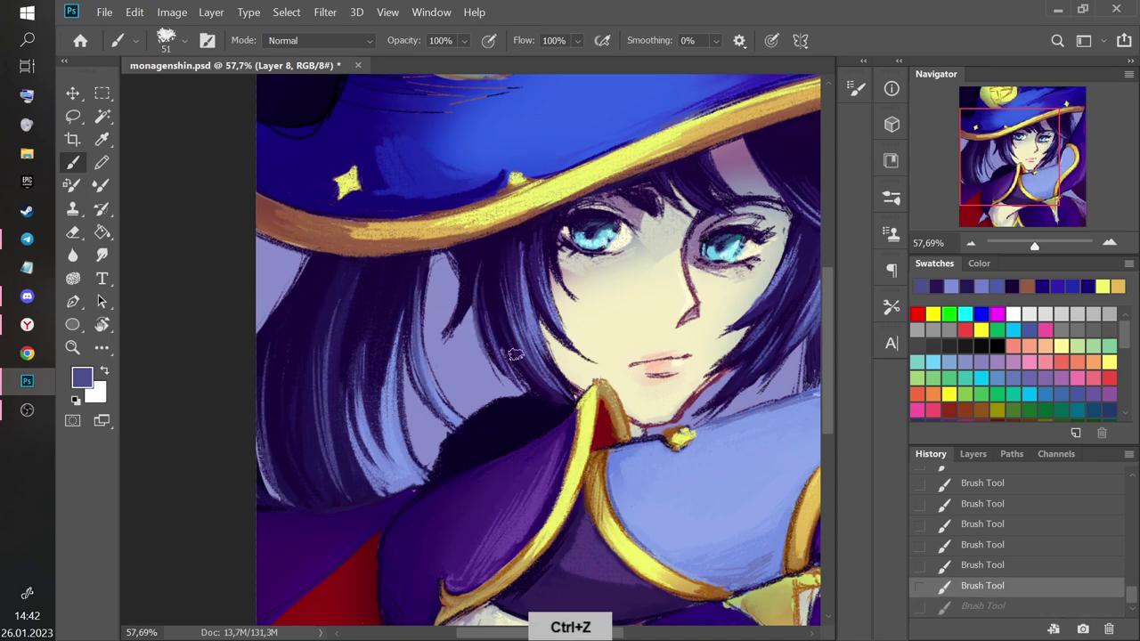
key(ctrl+z)
key(ctrl+z)
key(ctrl+z)
key(ctrl+z)
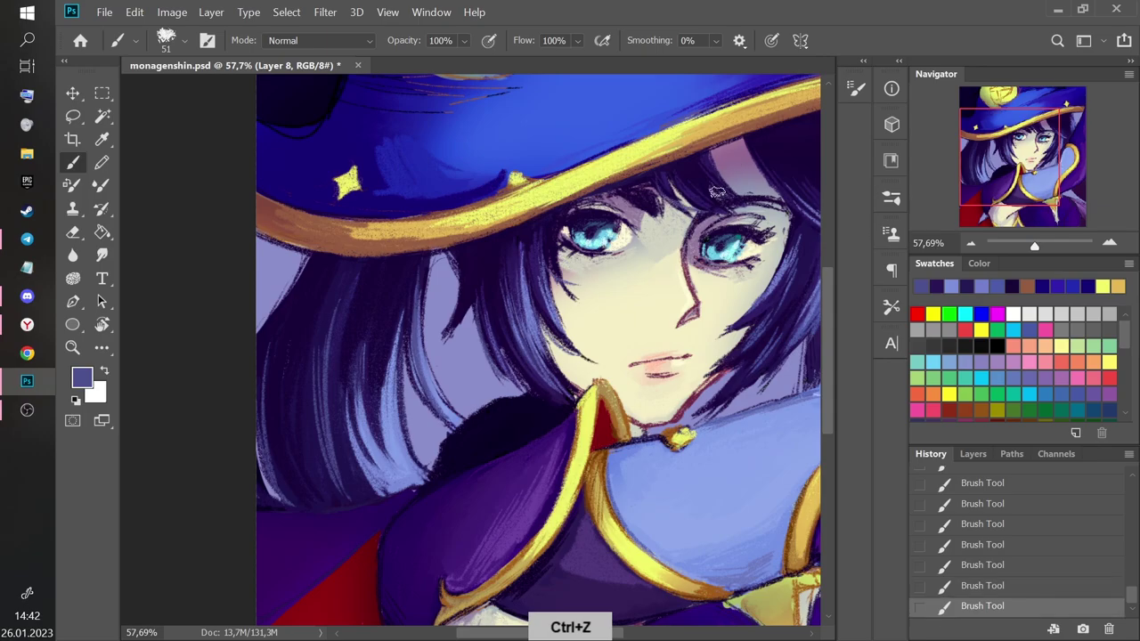
Undo the last three strokes, retouch the hair framing the face with blue, and save the document.
mouse_move(1034, 244)
mouse_down()
mouse_move(1048, 248)
mouse_move(1038, 246)
mouse_up()
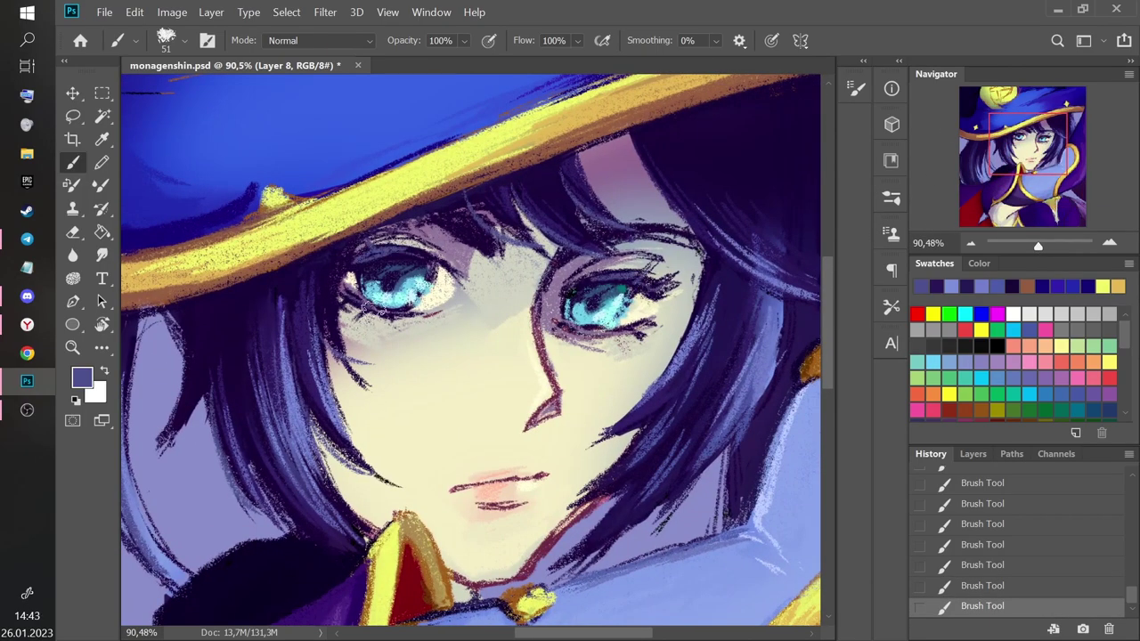
key(ctrl+z)
key(ctrl+z)
key(ctrl+z)
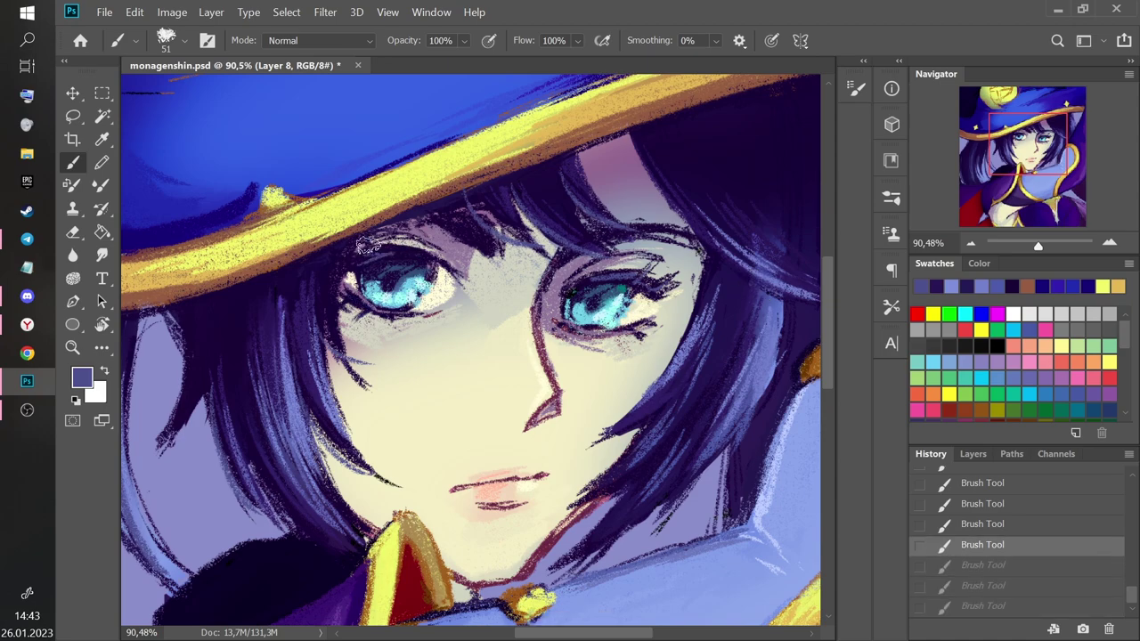
drag(625, 418, 526, 281)
key(ctrl+s)
Paint blue strands along the inner edge of the long hair lock, saving the document partway.
click(999, 154)
drag(444, 325, 408, 360)
drag(398, 228, 423, 445)
drag(391, 405, 409, 439)
key(ctrl+s)
drag(372, 311, 383, 416)
drag(377, 383, 411, 454)
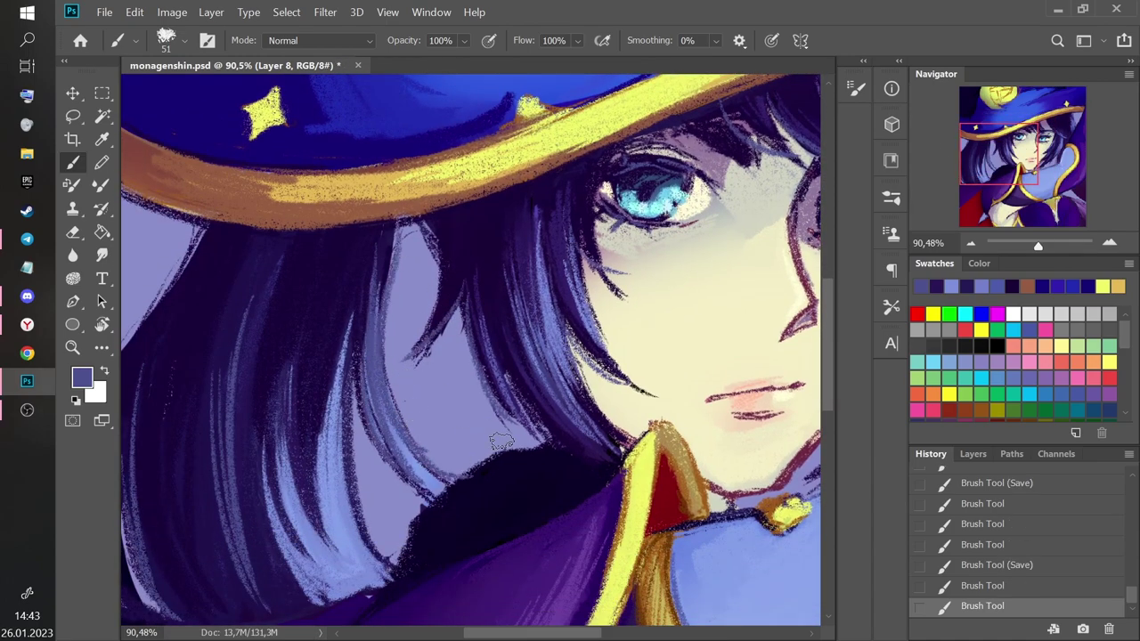
Define the upper edge of the dark shape behind the cape's shoulder with a sampled near-black.
alt+click(299, 254)
scroll(221, 181, down, 3)
mouse_move(405, 316)
mouse_down()
mouse_move(410, 289)
mouse_move(475, 230)
mouse_up()
drag(427, 271, 447, 258)
drag(475, 230, 516, 216)
Outline the inner edge strands of the long hair lock with near-black strokes.
click(993, 165)
drag(394, 132, 381, 299)
drag(387, 183, 397, 338)
drag(361, 240, 419, 392)
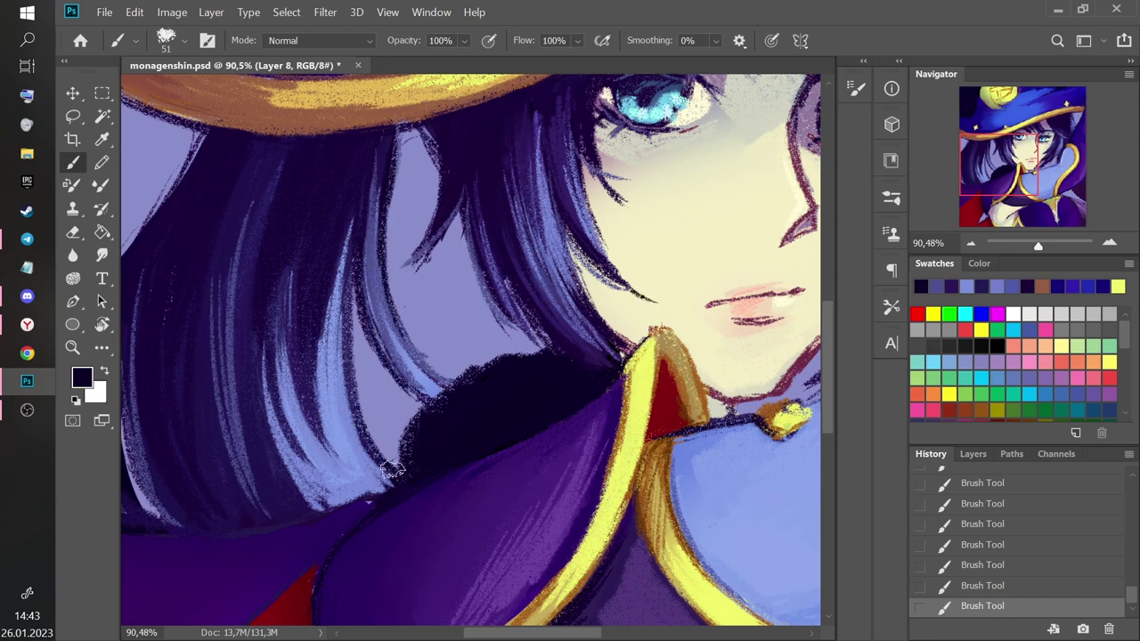
Paint the long hair lock's inner strands with sampled dark purple and muted violet, undoing the last stroke.
alt+click(276, 319)
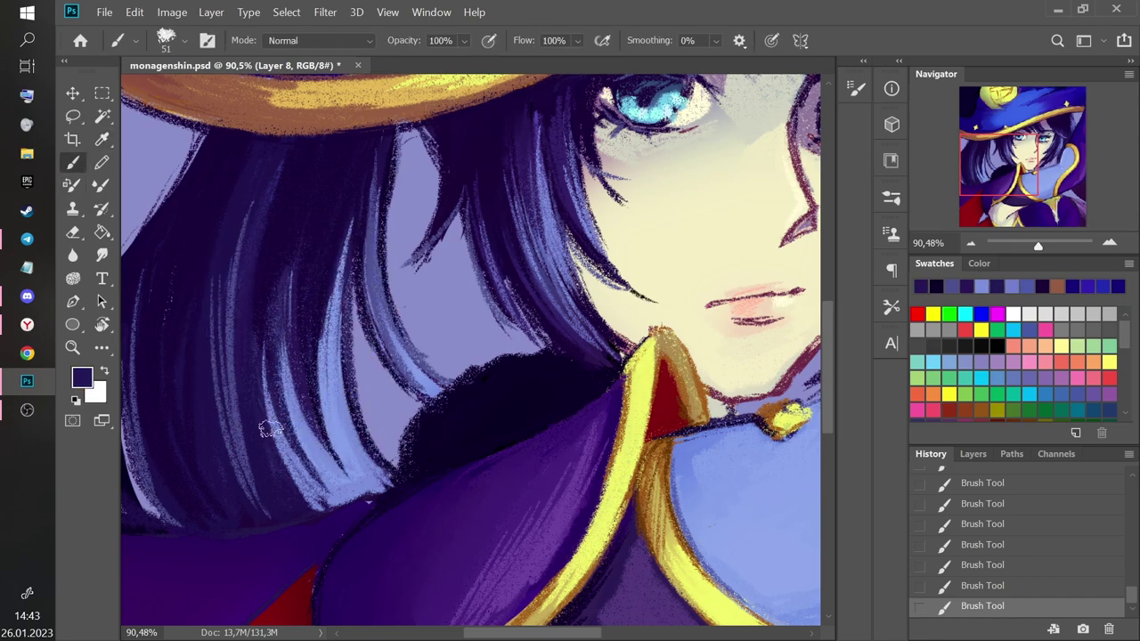
alt+click(227, 372)
drag(253, 243, 298, 495)
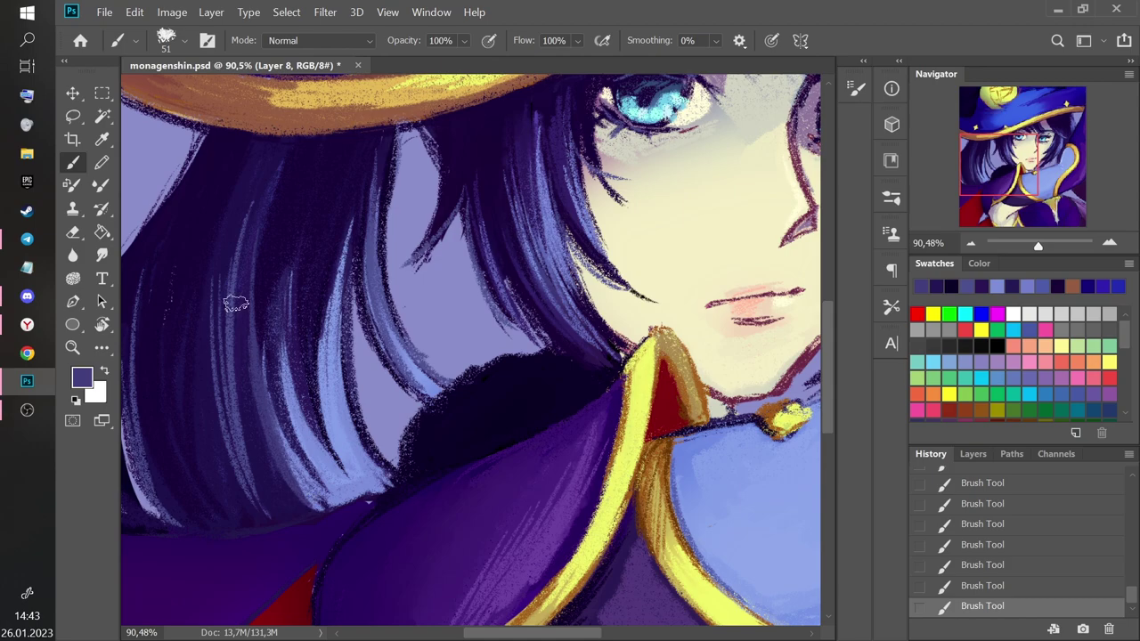
drag(252, 183, 219, 406)
mouse_move(270, 318)
mouse_down()
mouse_move(311, 485)
mouse_move(330, 465)
mouse_up()
drag(341, 247, 333, 360)
drag(350, 182, 319, 374)
key(ctrl+z)
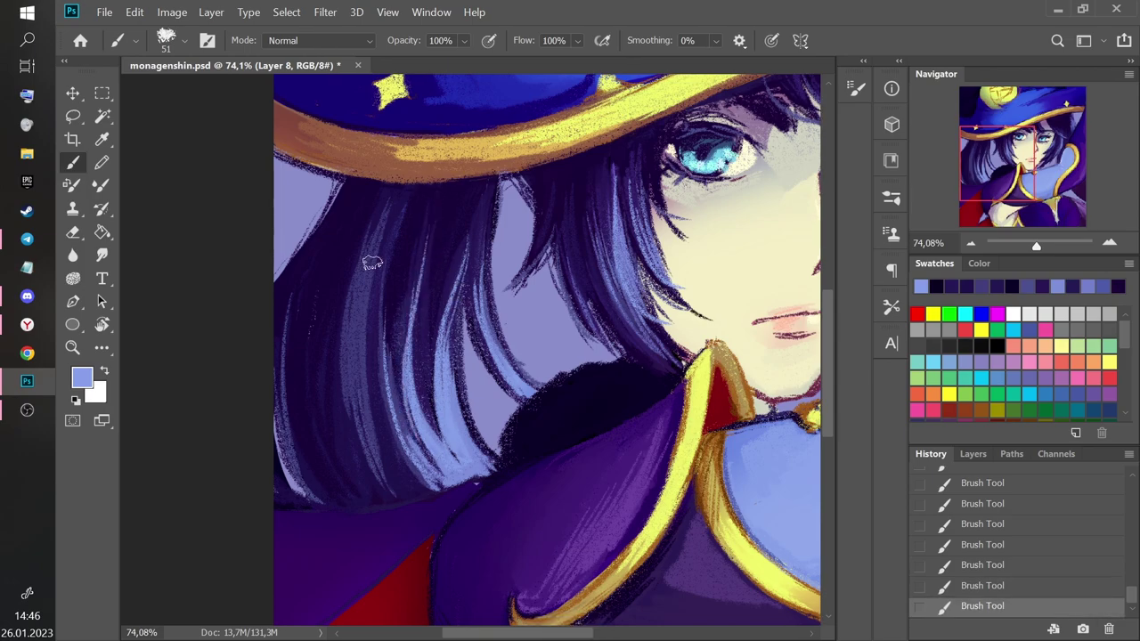
drag(1037, 246, 1035, 247)
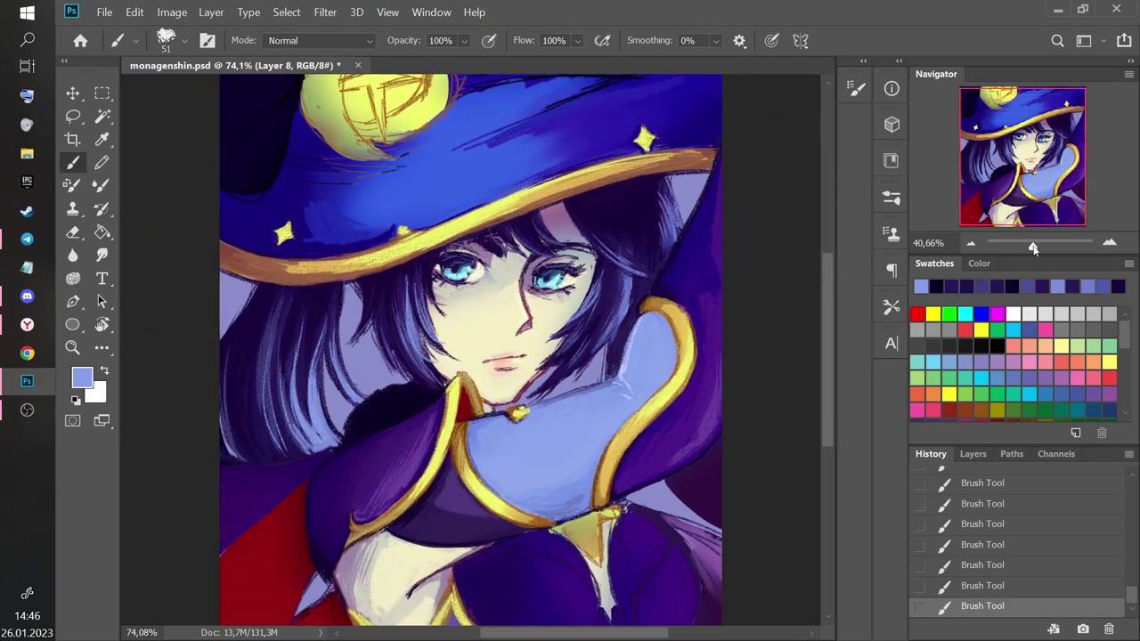
key(b)
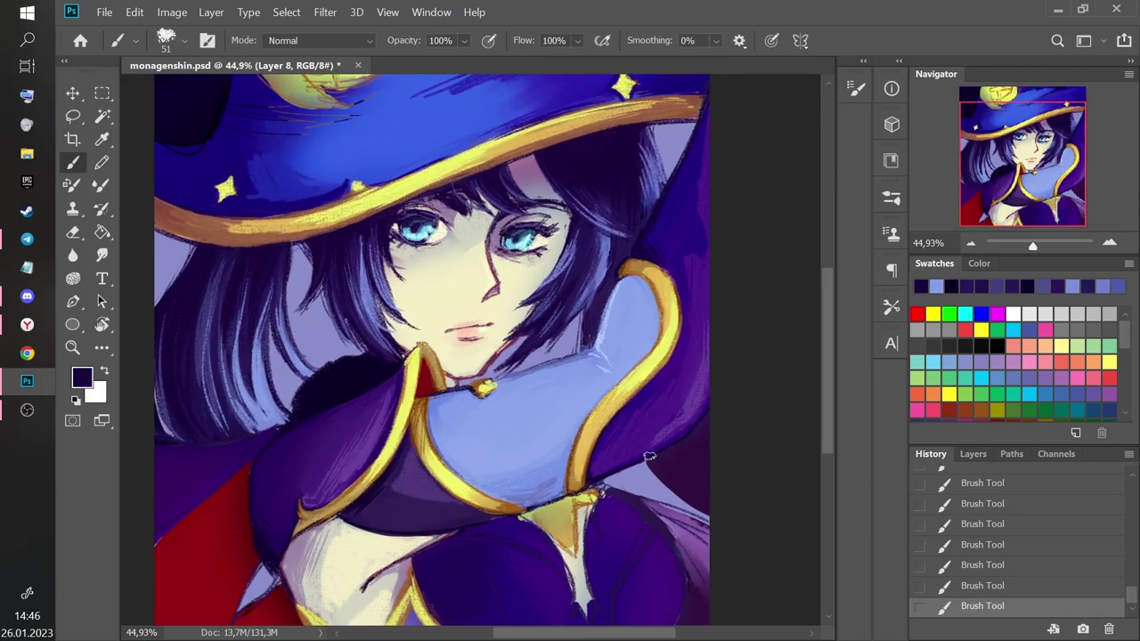
Fill the lavender gap between the cape and chest with dark purple hair strands.
drag(645, 488, 694, 507)
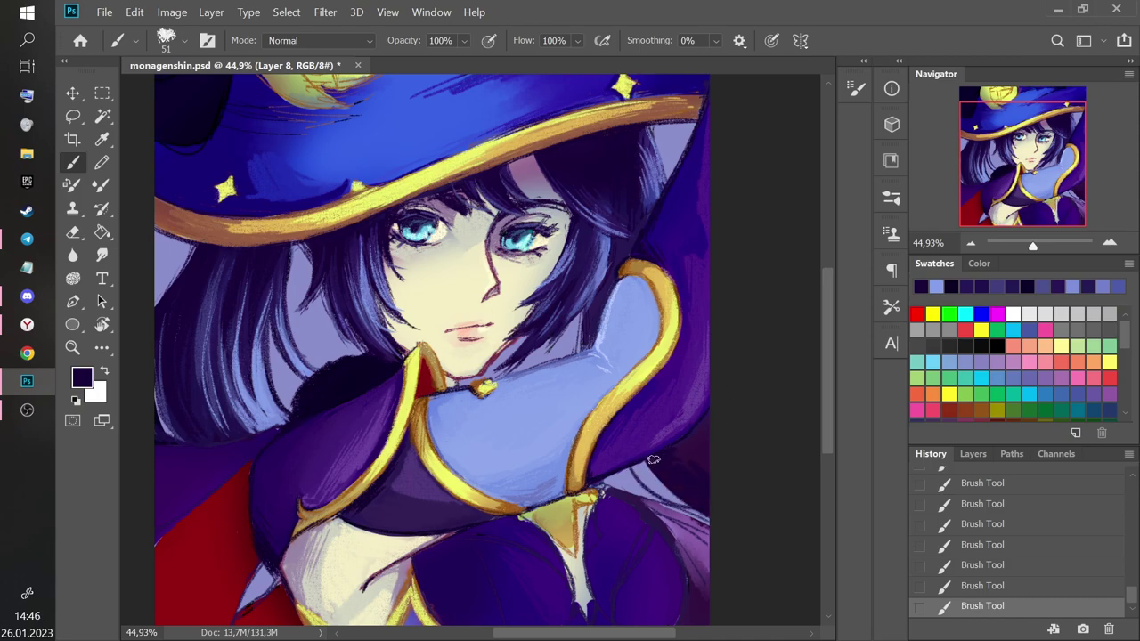
drag(646, 460, 709, 528)
mouse_move(649, 500)
mouse_down()
mouse_move(679, 549)
mouse_move(702, 616)
mouse_up()
drag(679, 548, 689, 614)
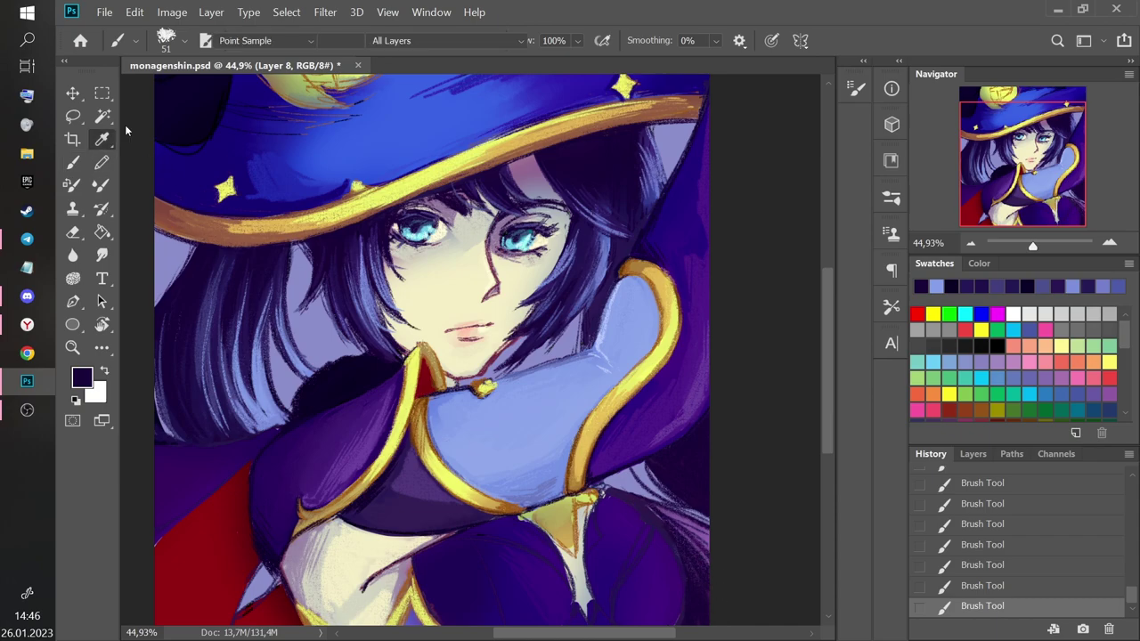
Rework the hair behind the cape with sampled lavender-blue and dark purple, extending its strands toward the canvas edge.
alt+click(521, 364)
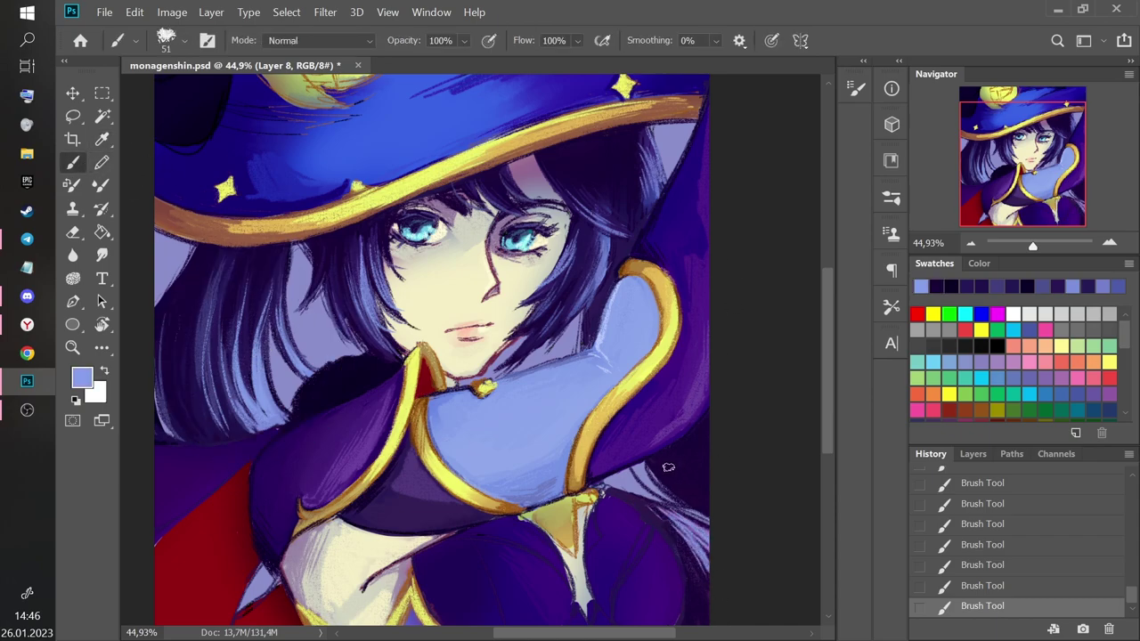
key(ctrl+z)
alt+click(160, 238)
mouse_move(661, 454)
mouse_down()
mouse_move(700, 489)
mouse_move(672, 458)
mouse_up()
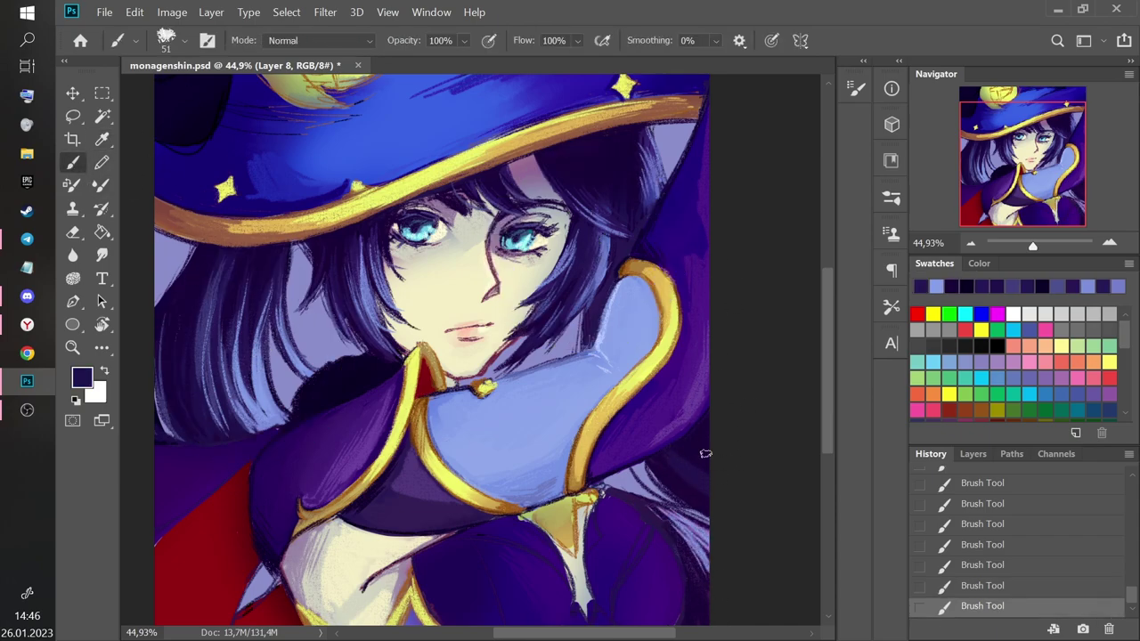
mouse_move(683, 531)
mouse_down()
mouse_move(710, 581)
mouse_move(717, 563)
mouse_up()
drag(661, 511, 722, 541)
Test sampled hair tones with strokes beside the collar's inner edge, undoing and restoring strokes to compare.
alt+click(195, 274)
key(ctrl+z)
key(ctrl+shift+z)
key(ctrl+z)
mouse_move(597, 301)
mouse_down()
mouse_move(583, 355)
mouse_move(586, 338)
mouse_up()
key(ctrl+z)
key(ctrl+z)
key(ctrl+z)
alt+click(194, 343)
key(ctrl+z)
key(ctrl+shift+z)
key(ctrl+shift+z)
key(ctrl+shift+z)
key(ctrl+shift+z)
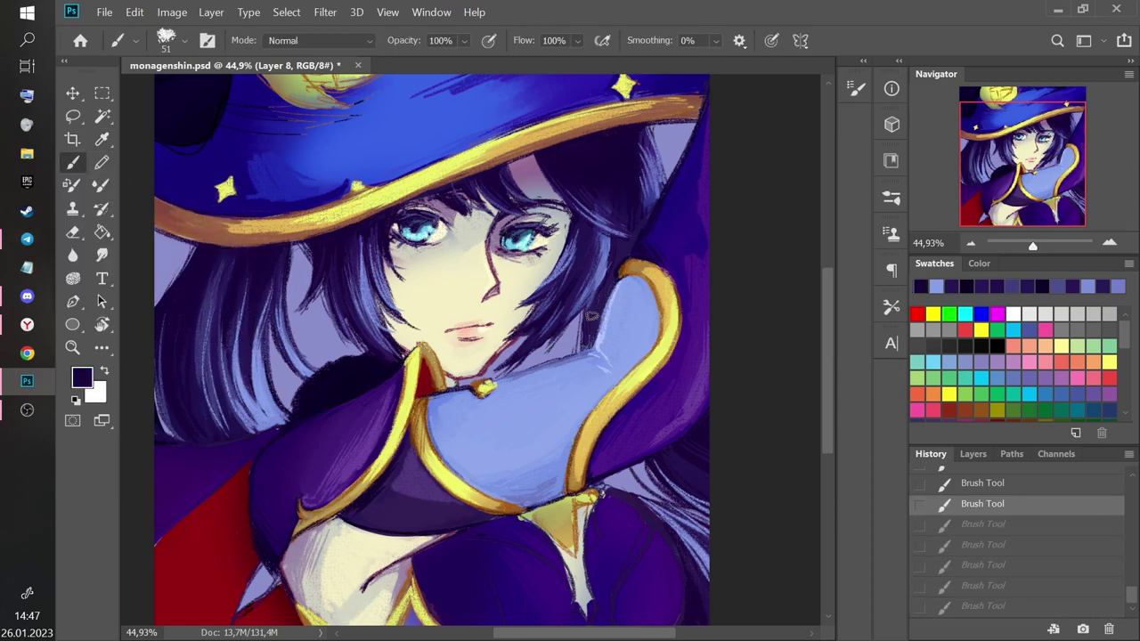
Paint dark and lavender strands into the hair beneath the hat brim, undo the last two strokes and save the document.
drag(640, 211, 658, 152)
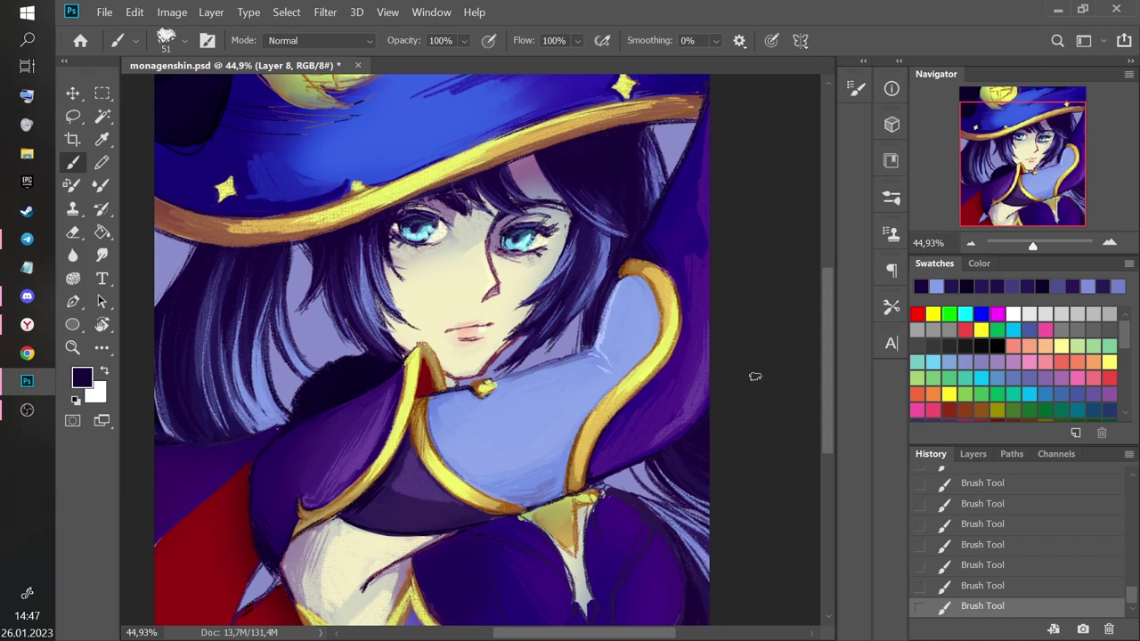
alt+click(212, 302)
drag(645, 216, 651, 149)
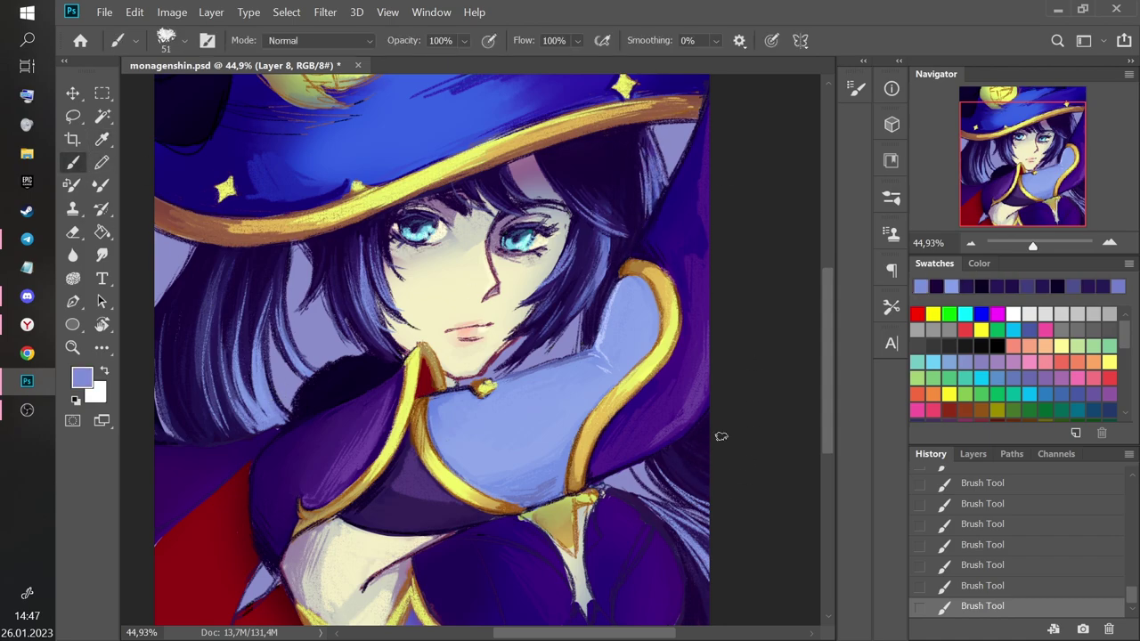
key(ctrl+z)
key(ctrl+z)
key(ctrl+s)
scroll(941, 142, down, 1)
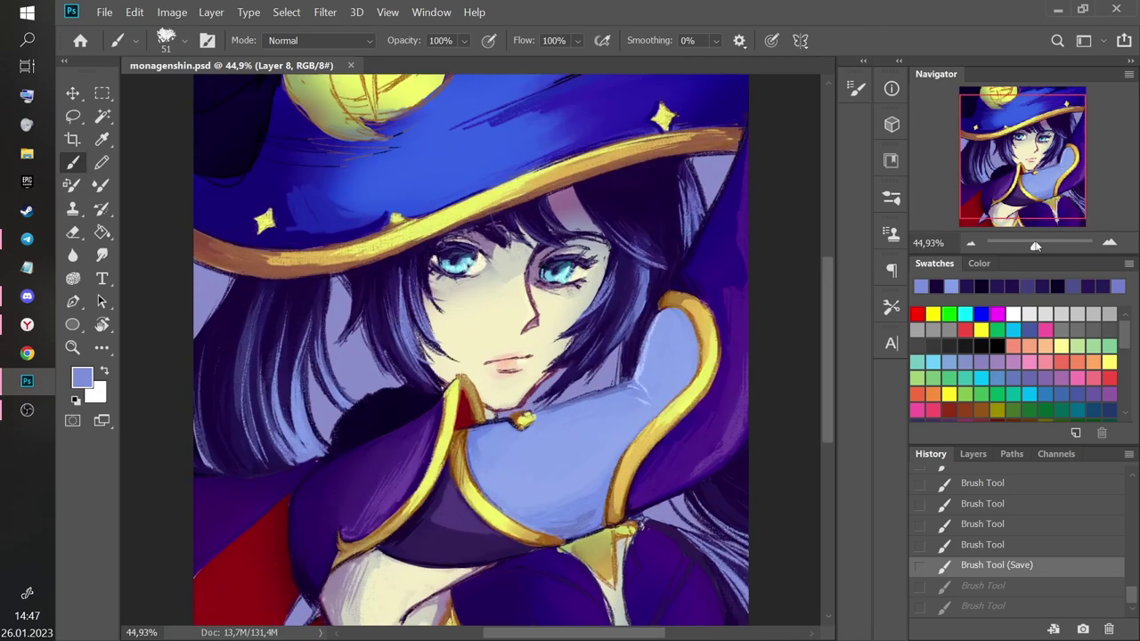
Blend the boundary between the hat's dark shadow and bright blue area with sampled medium blue at 86% opacity.
alt+click(373, 117)
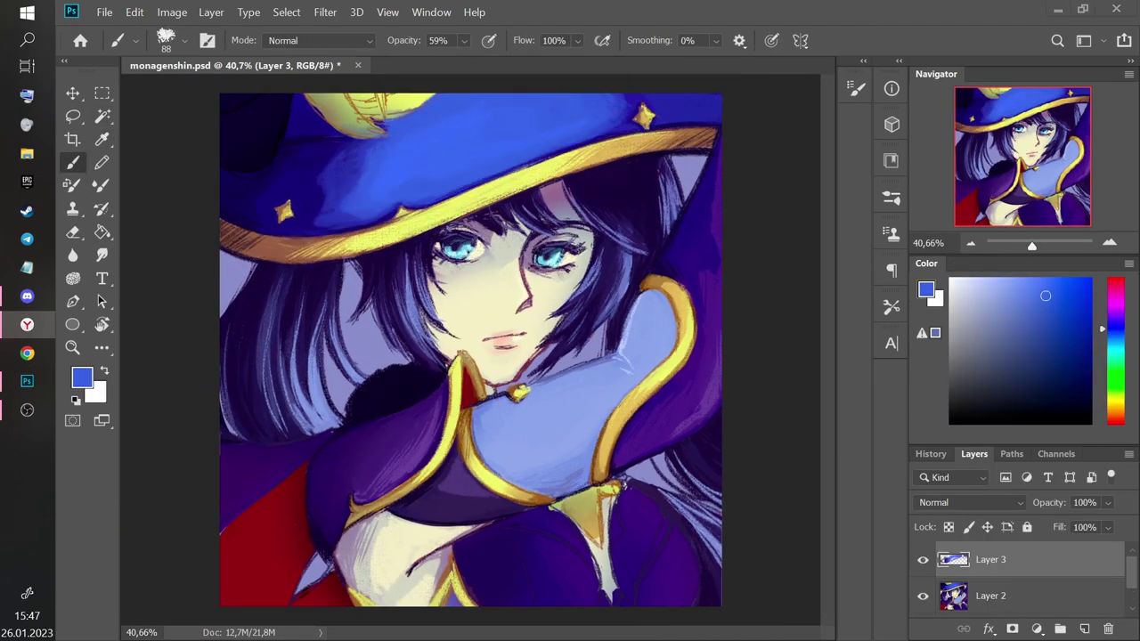
key(ctrl+s)
click(103, 140)
drag(305, 189, 342, 166)
drag(1033, 245, 1038, 246)
mouse_move(1017, 165)
mouse_down()
mouse_move(1016, 130)
mouse_move(998, 127)
mouse_up()
key(b)
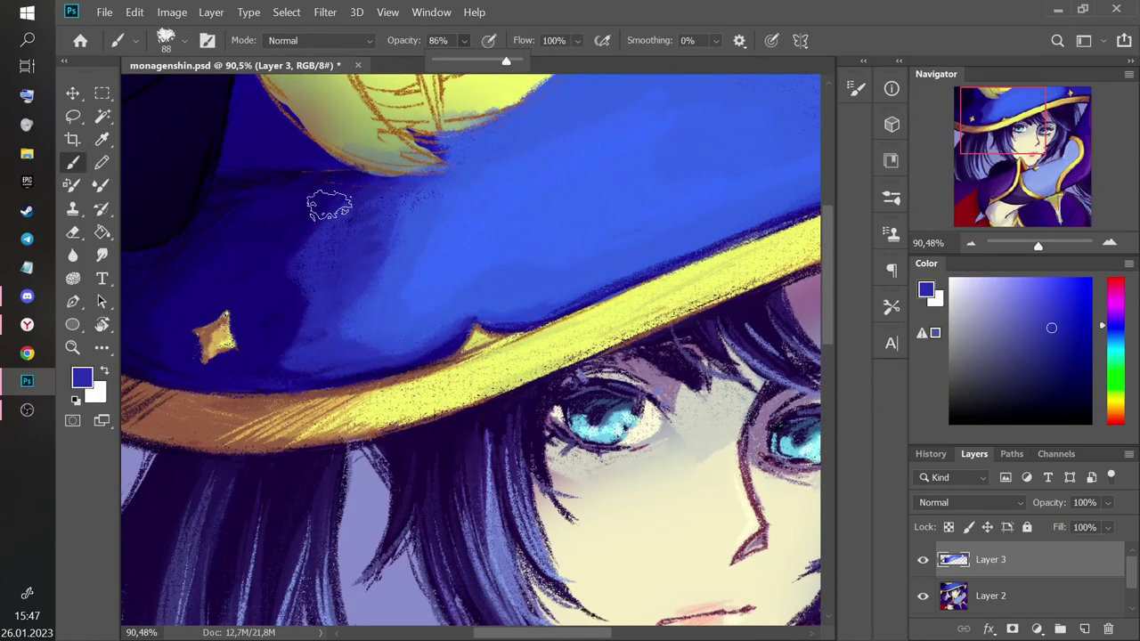
mouse_move(358, 280)
mouse_down()
mouse_move(315, 348)
mouse_move(394, 206)
mouse_up()
drag(353, 330, 334, 308)
drag(337, 376, 436, 344)
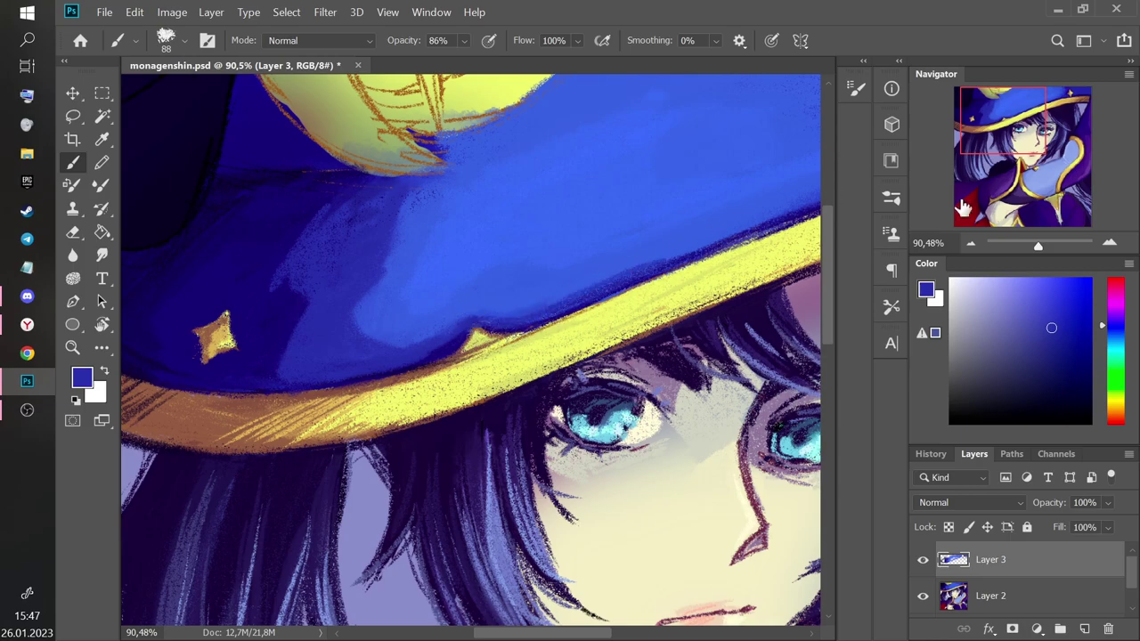
Deepen the hat's shadow beside the lower star with sampled navy, undoing unwanted strokes.
click(1021, 155)
drag(1039, 246, 1036, 245)
drag(1022, 155, 1005, 126)
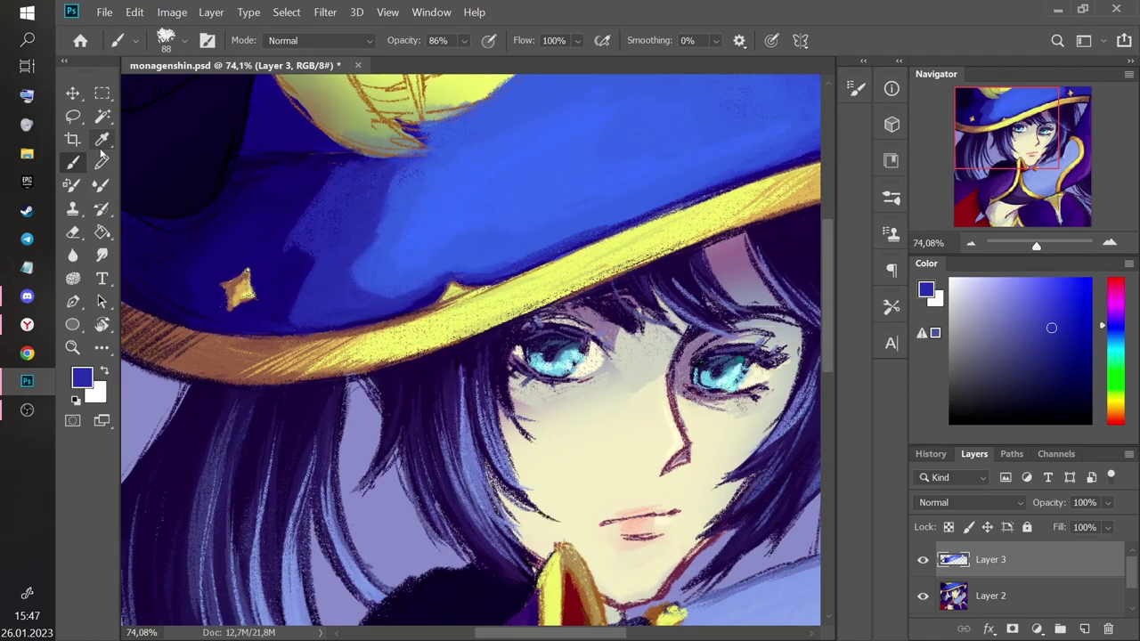
alt+click(301, 240)
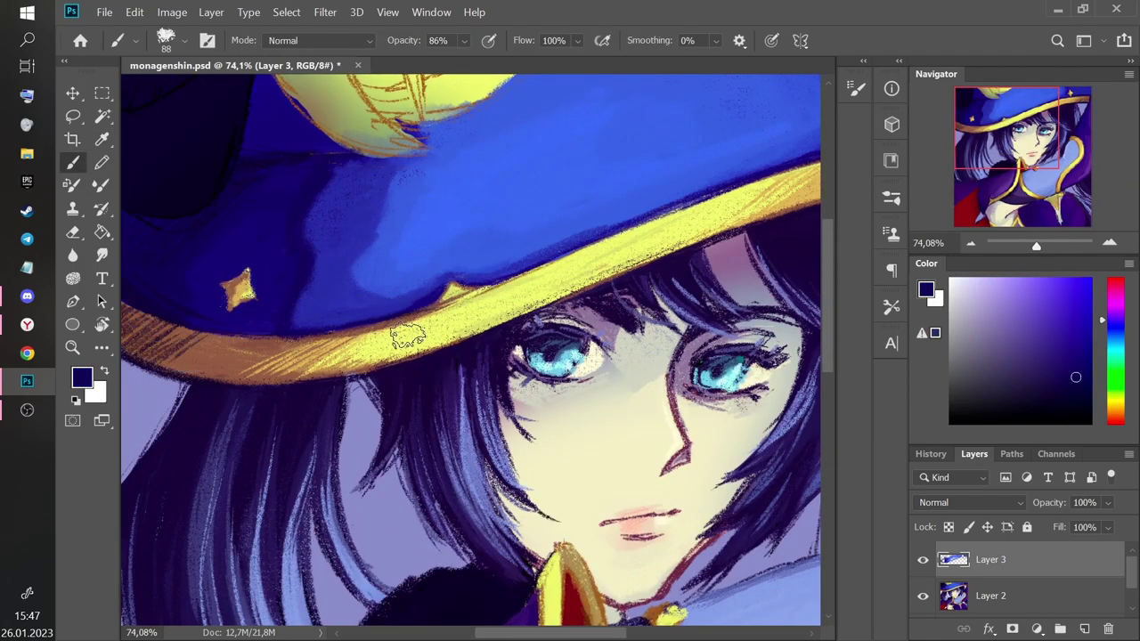
key(ctrl+plus)
key(ctrl+z)
drag(1047, 247, 1035, 247)
key(ctrl+z)
alt+click(249, 208)
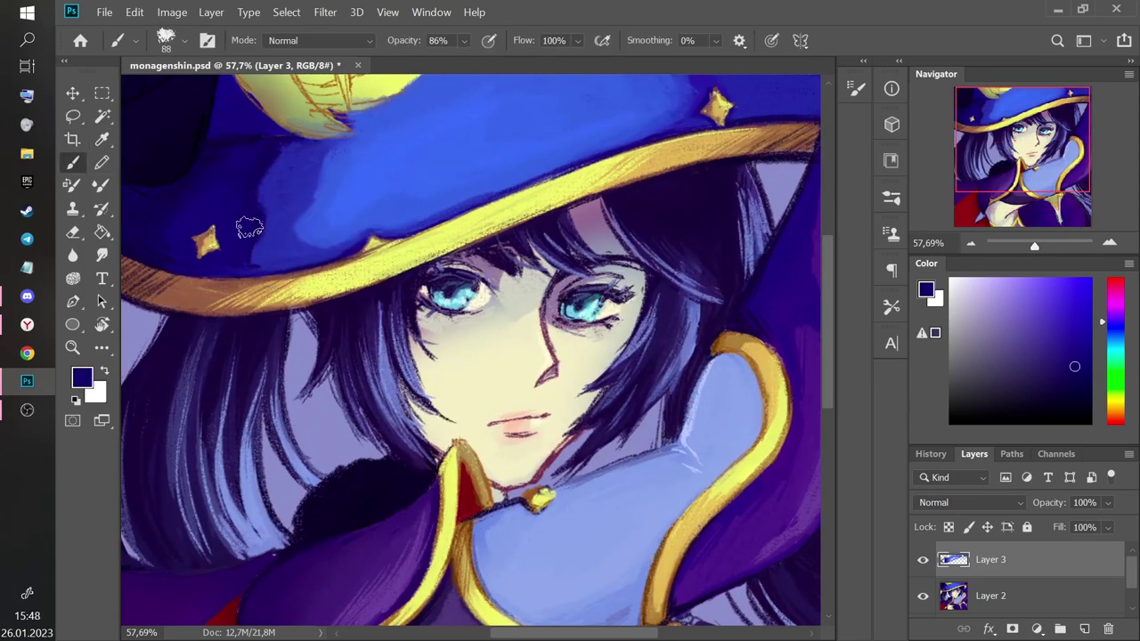
Soften the hat's shadow edge with sampled medium blue, and set the foreground to the lit area's bright blue.
drag(290, 264, 252, 262)
key(ctrl+z)
alt+click(279, 253)
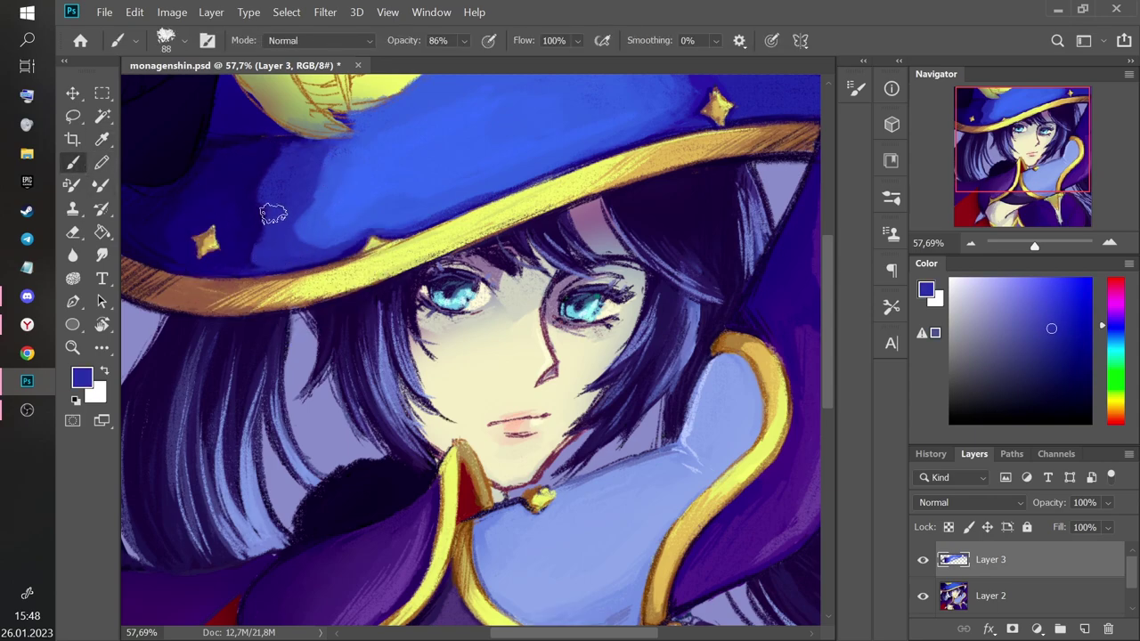
alt+click(525, 111)
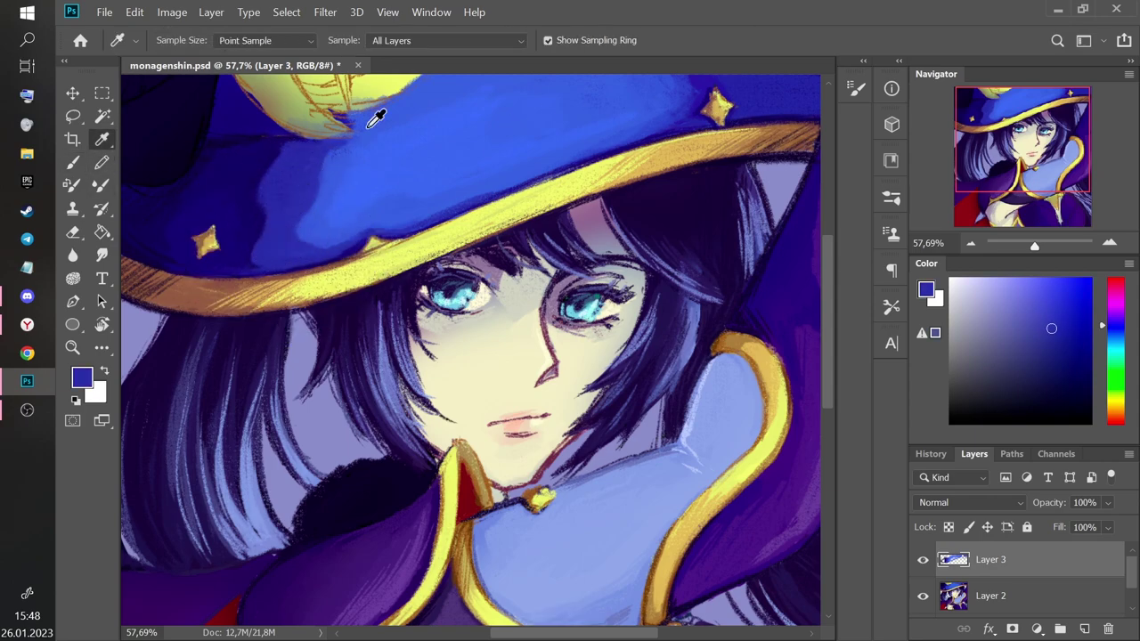
click(82, 378)
click(501, 205)
click(779, 201)
alt+click(339, 199)
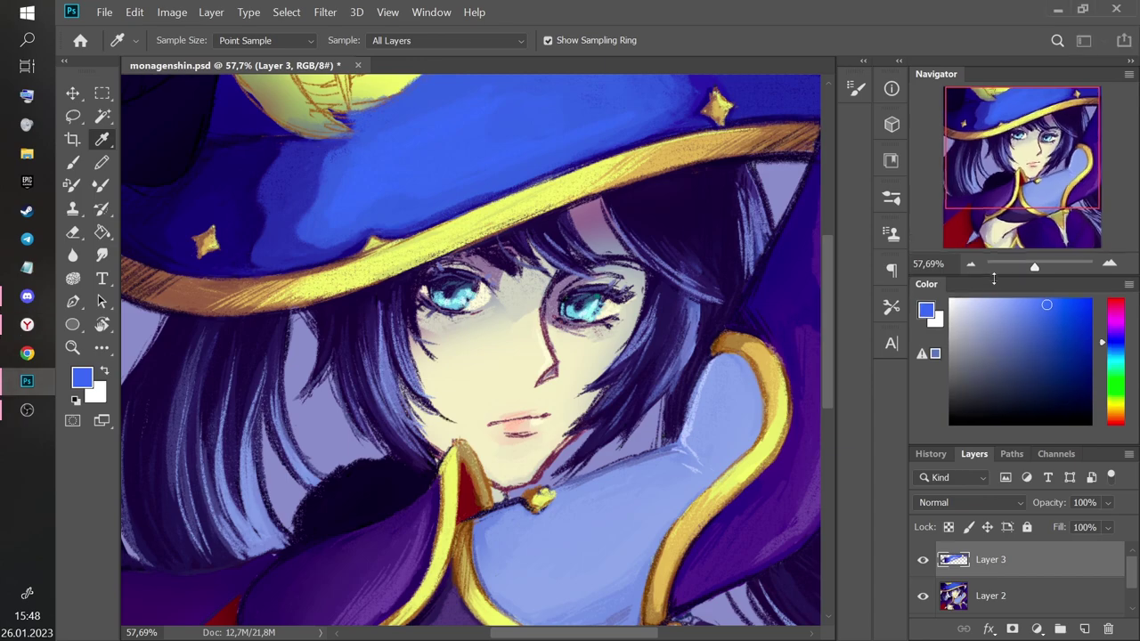
drag(1034, 443, 1032, 412)
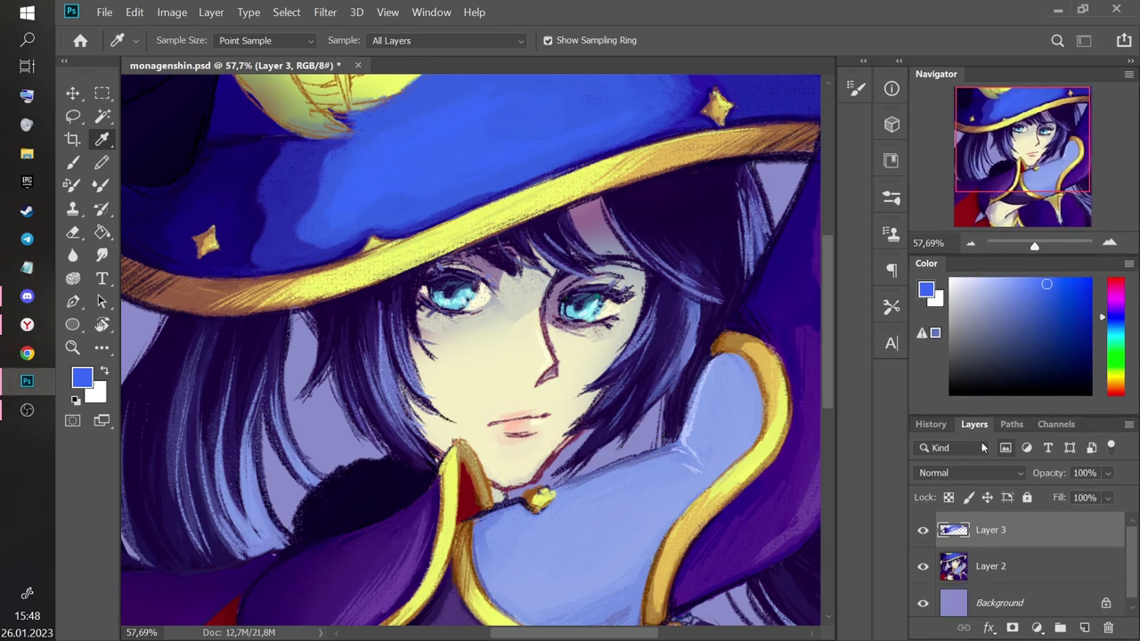
right_click(949, 268)
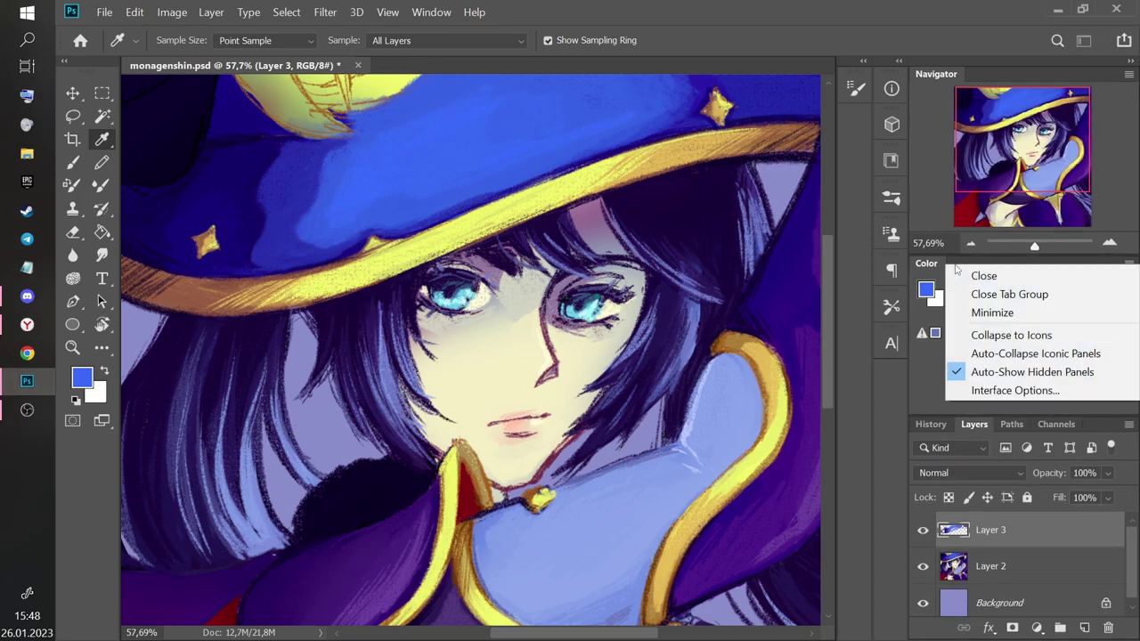
click(934, 280)
click(892, 123)
click(892, 163)
click(893, 162)
click(891, 199)
click(891, 199)
click(887, 310)
click(888, 310)
key(alt+Tab)
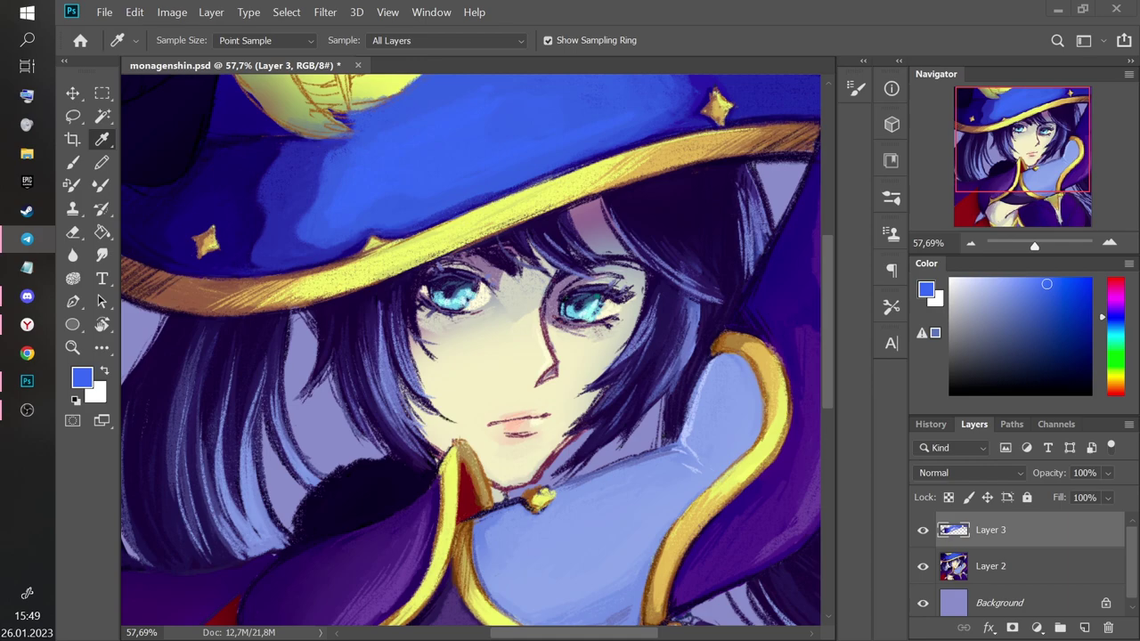
key(alt+Tab)
Save the document.
key(ctrl+s)
click(878, 402)
key(ctrl+s)
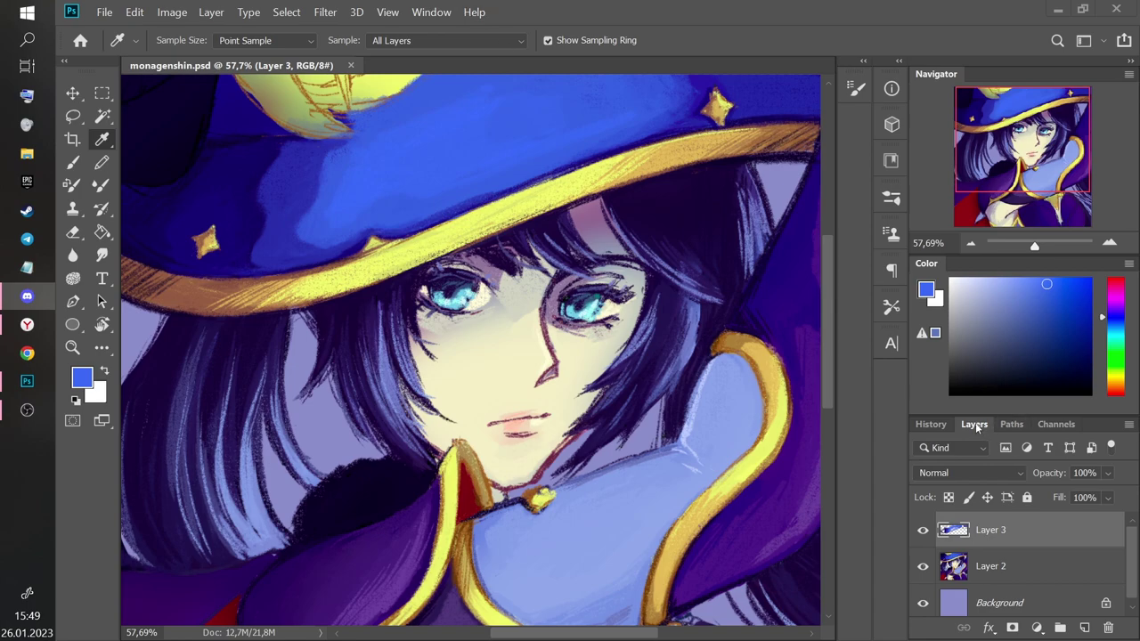
click(935, 426)
click(969, 428)
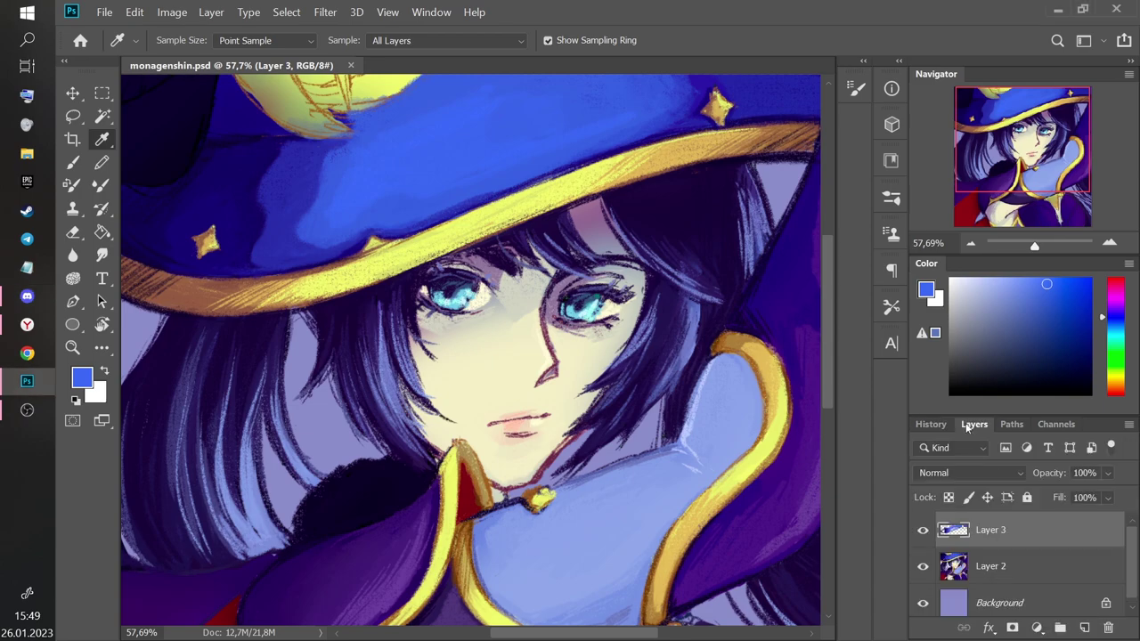
drag(980, 523, 971, 556)
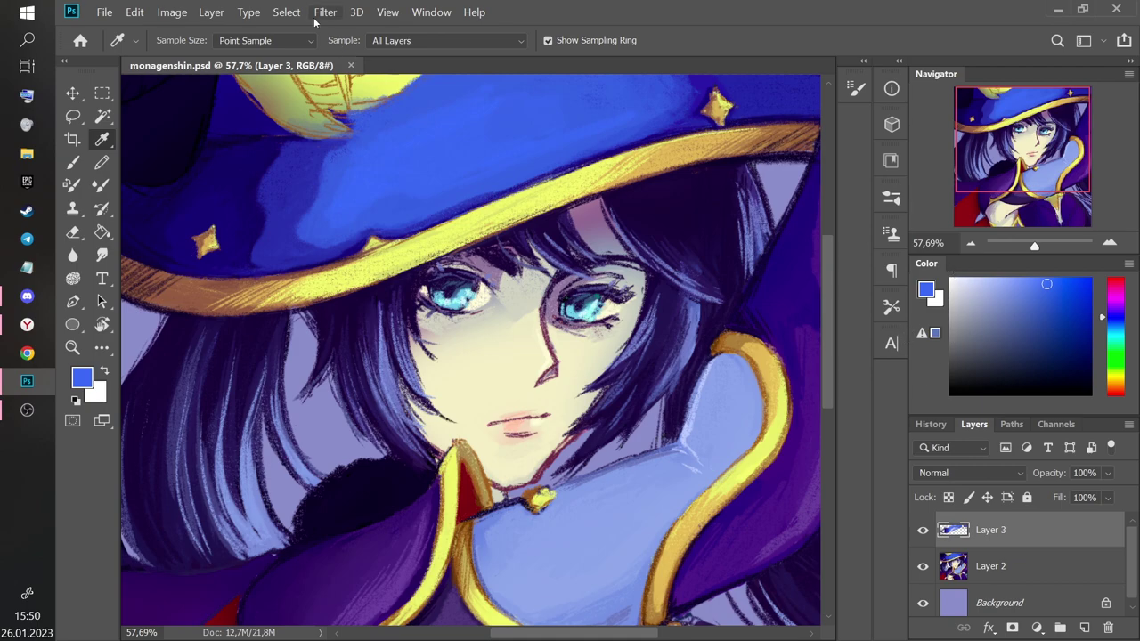
Show the Swatches panel and choose a recent lighter blue for the Brush tool.
click(431, 12)
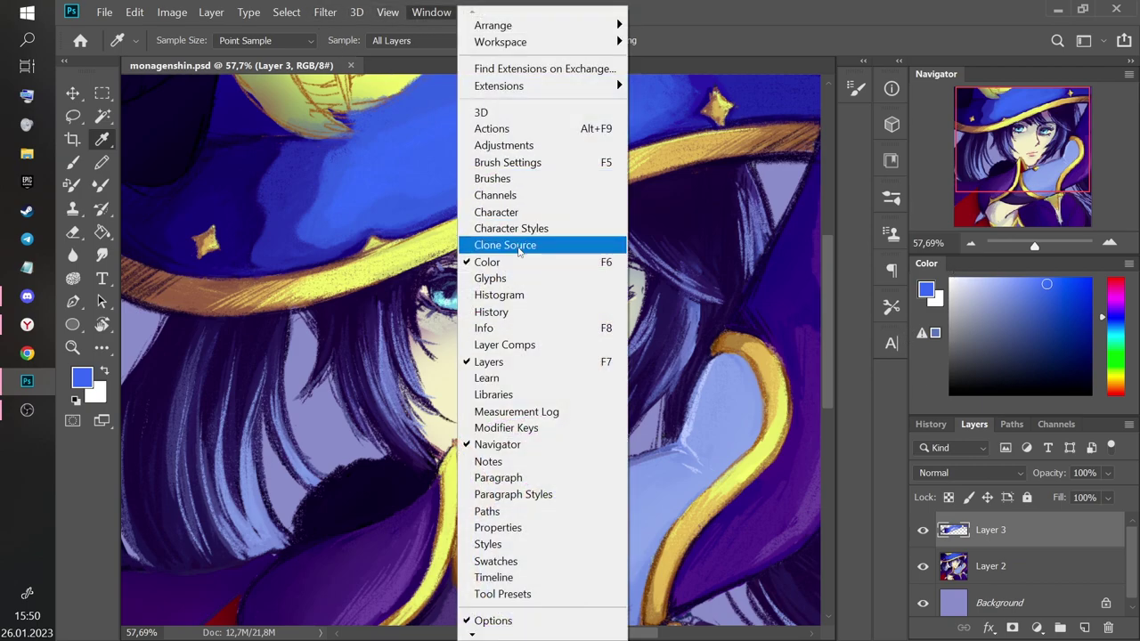
mouse_move(524, 636)
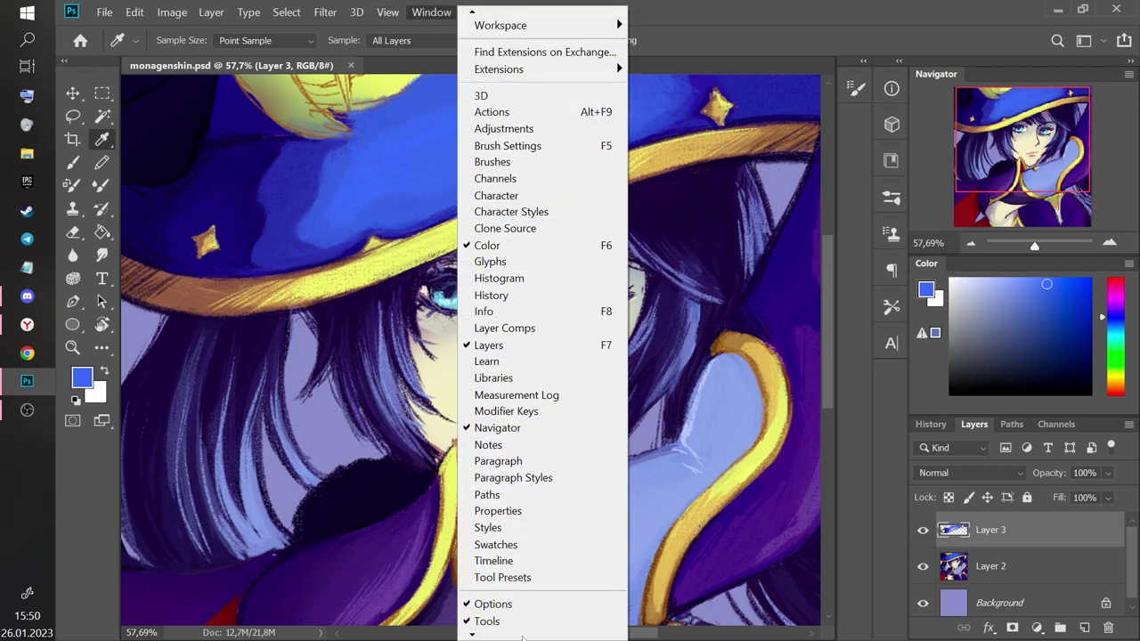
click(500, 519)
drag(1035, 245, 1029, 246)
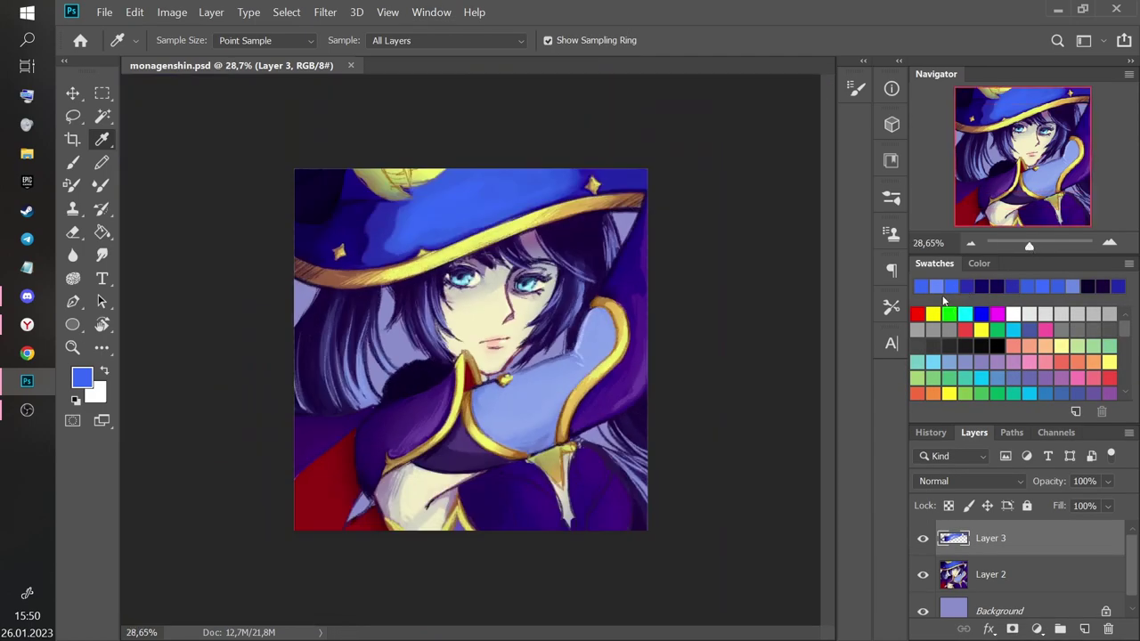
click(922, 286)
click(74, 160)
key(alt+Tab)
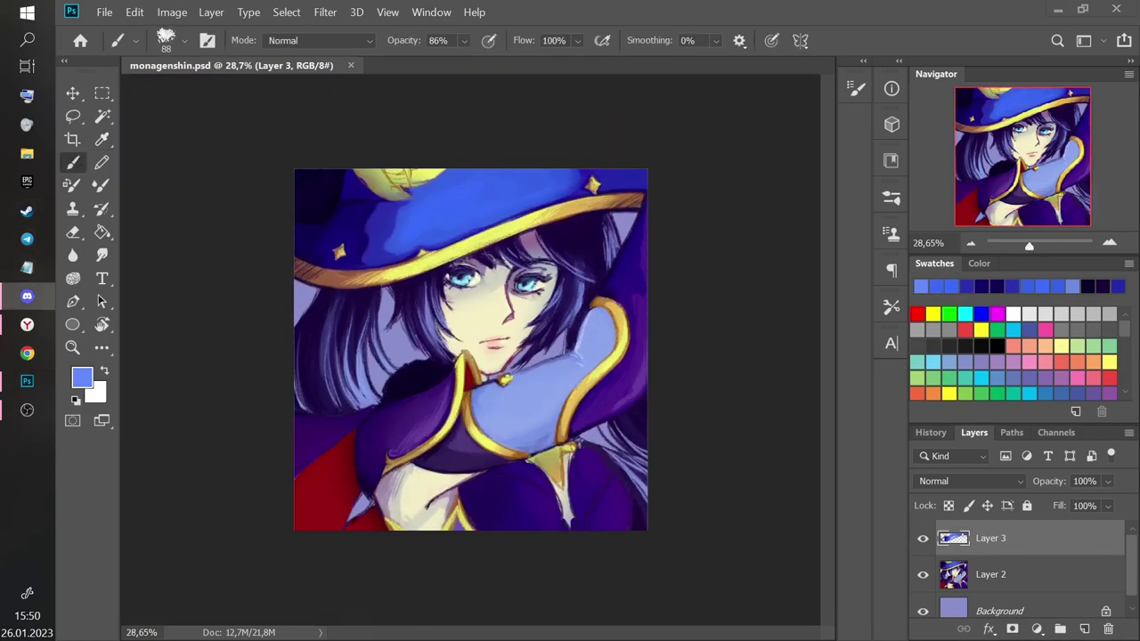
key(ctrl+2)
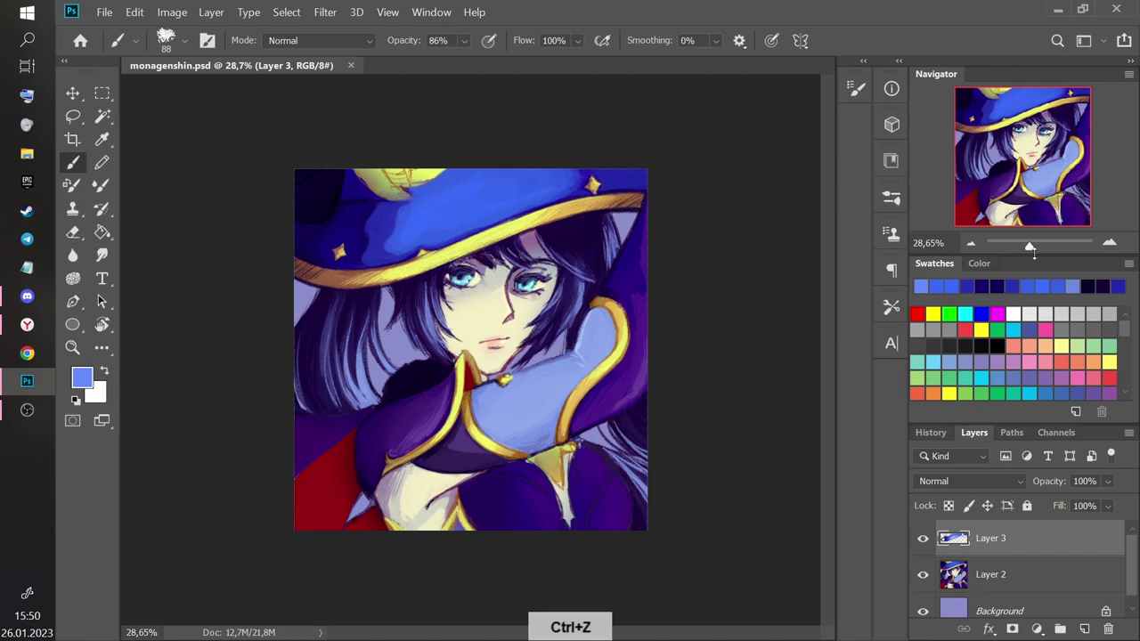
Paint light blue highlight streaks across the hat's lit area near the moon ornament, redoing unsatisfactory strokes.
drag(324, 153, 312, 233)
key(ctrl+z)
drag(341, 136, 312, 235)
mouse_move(383, 126)
mouse_down()
mouse_move(422, 109)
mouse_move(453, 135)
mouse_up()
key(ctrl+z)
drag(385, 127, 427, 151)
Soften the edges of the hat's highlight streaks with sampled bright blue and save the document.
drag(1034, 246, 1033, 248)
drag(828, 294, 827, 261)
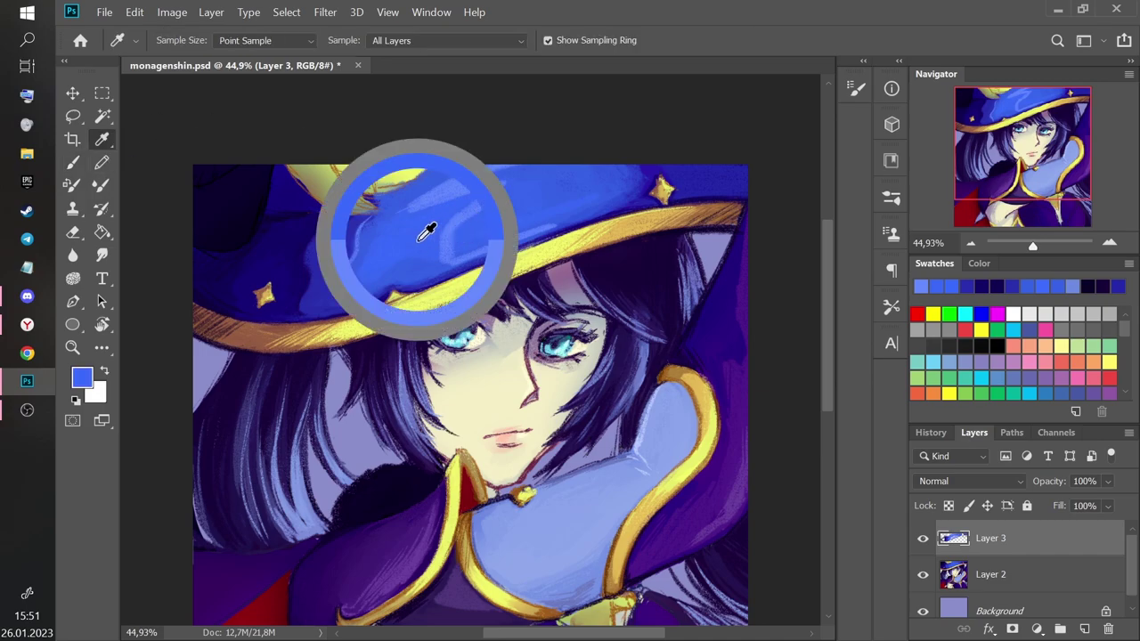
alt+click(379, 218)
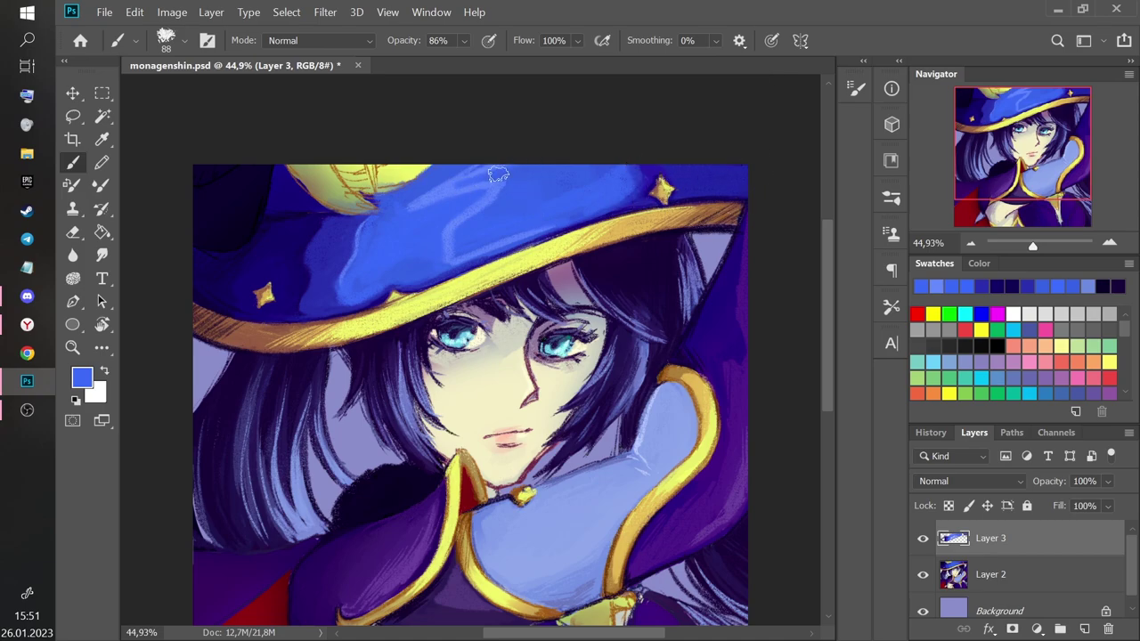
key(ctrl+s)
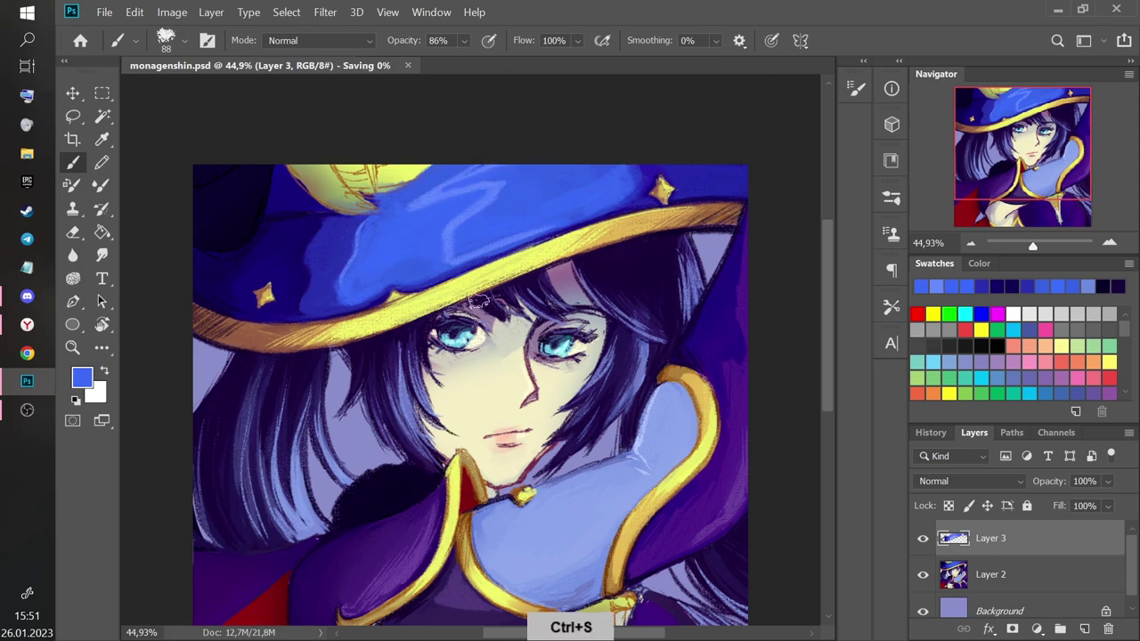
Undo the last strokes and repaint the hat's shadow edge near the lower star with sampled navy.
alt+click(617, 274)
key(ctrl+z)
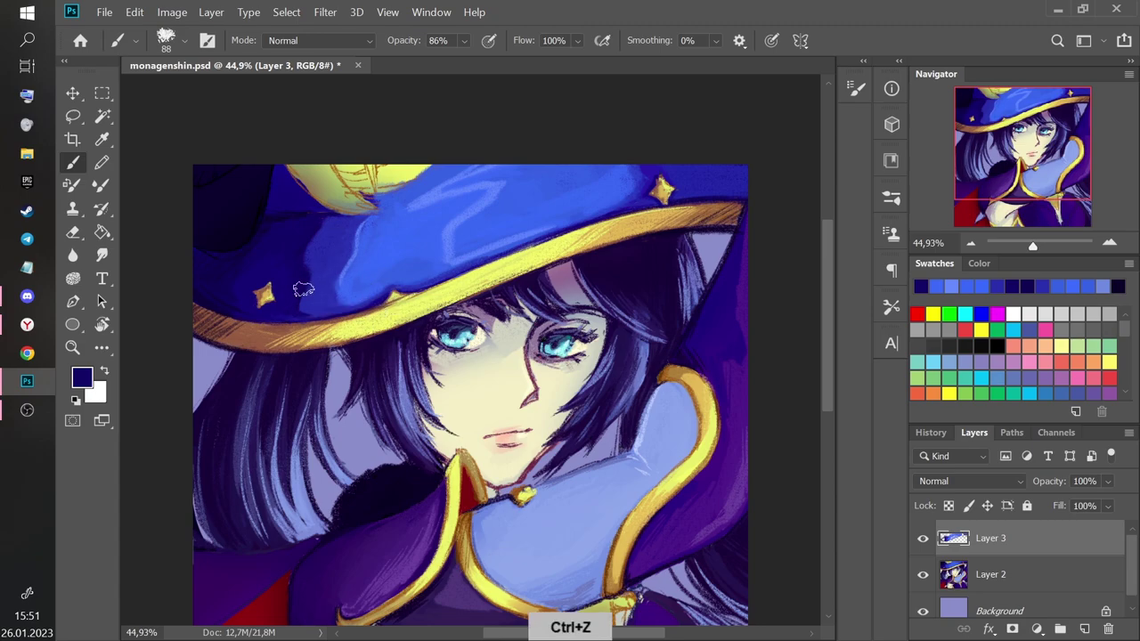
key(ctrl+z)
mouse_move(350, 236)
mouse_down()
mouse_move(324, 218)
mouse_move(310, 270)
mouse_up()
Refine the hat's shadow transition with sampled medium blue and navy, undoing the last stroke.
click(102, 140)
click(334, 260)
key(b)
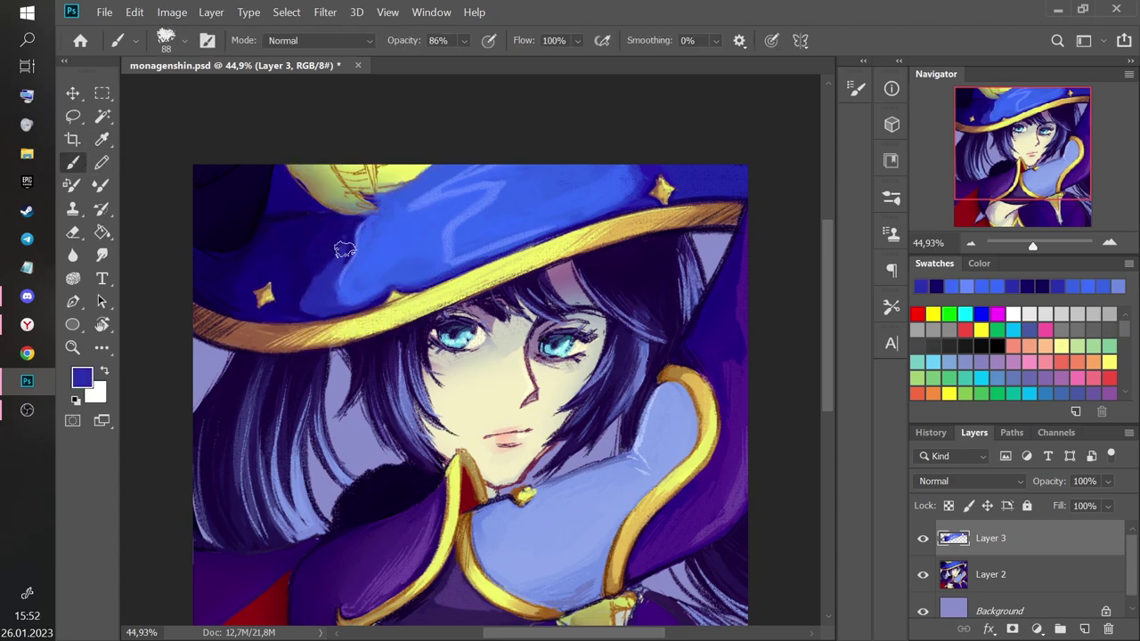
key(i)
click(301, 267)
key(b)
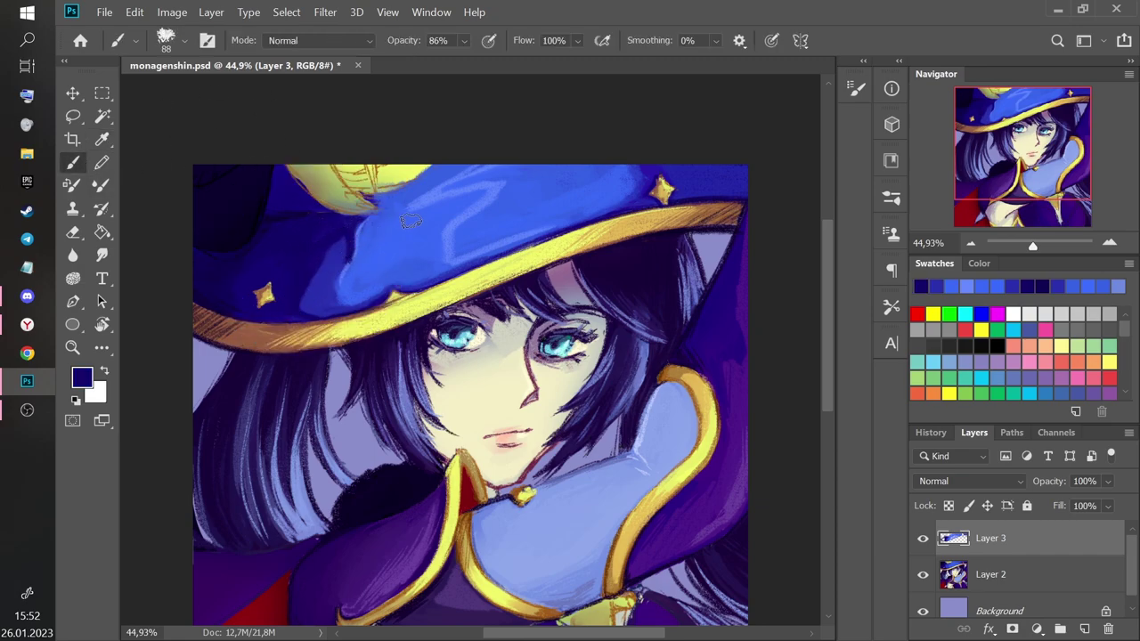
key(ctrl+z)
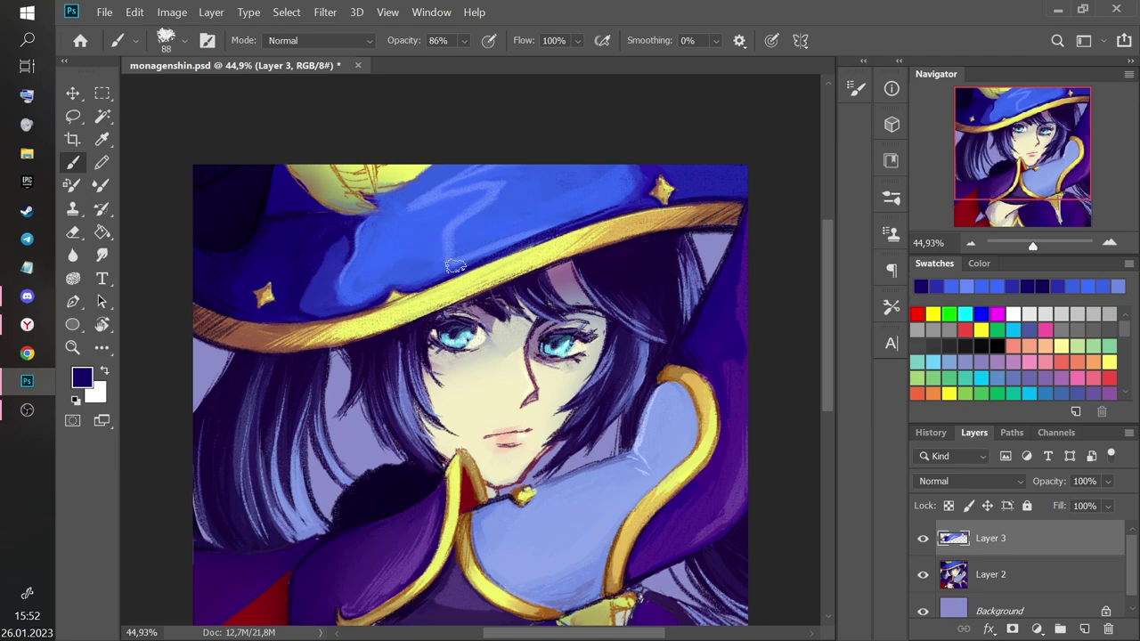
Darken the hat's shaded side around the lower star with sampled navy and near-black, undoing unsatisfactory strokes.
alt+click(328, 269)
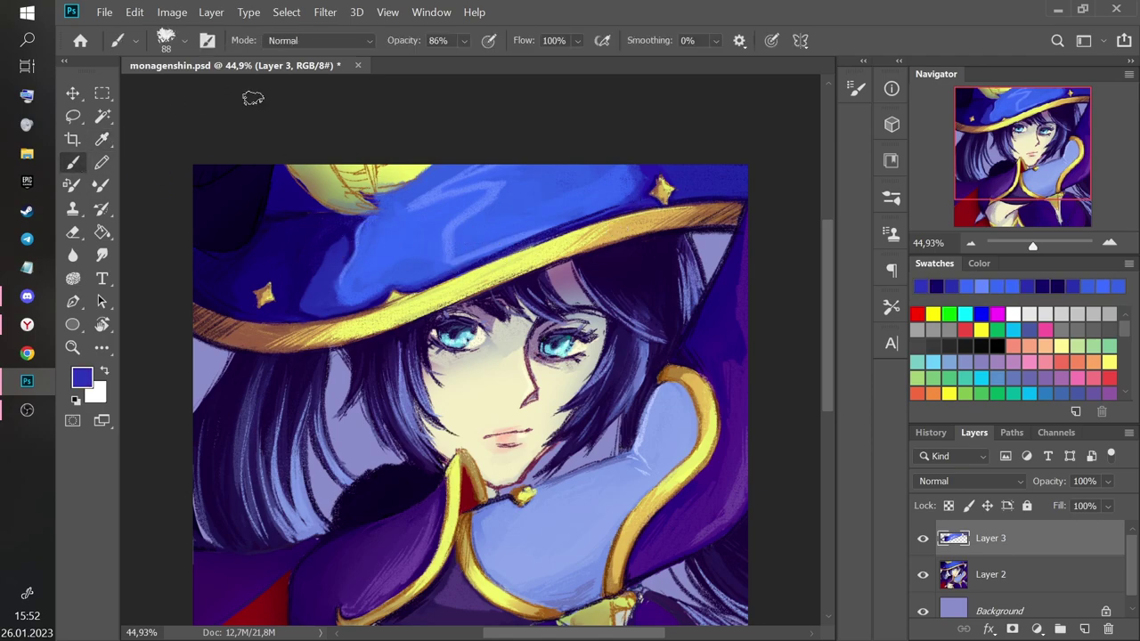
drag(403, 244, 435, 153)
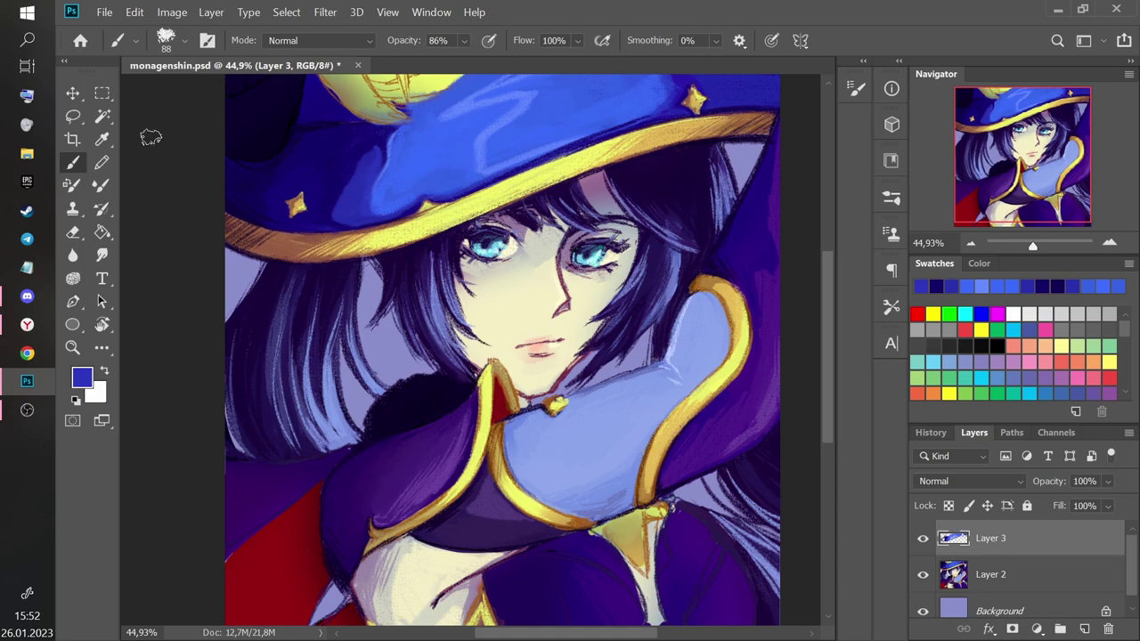
alt+click(144, 153)
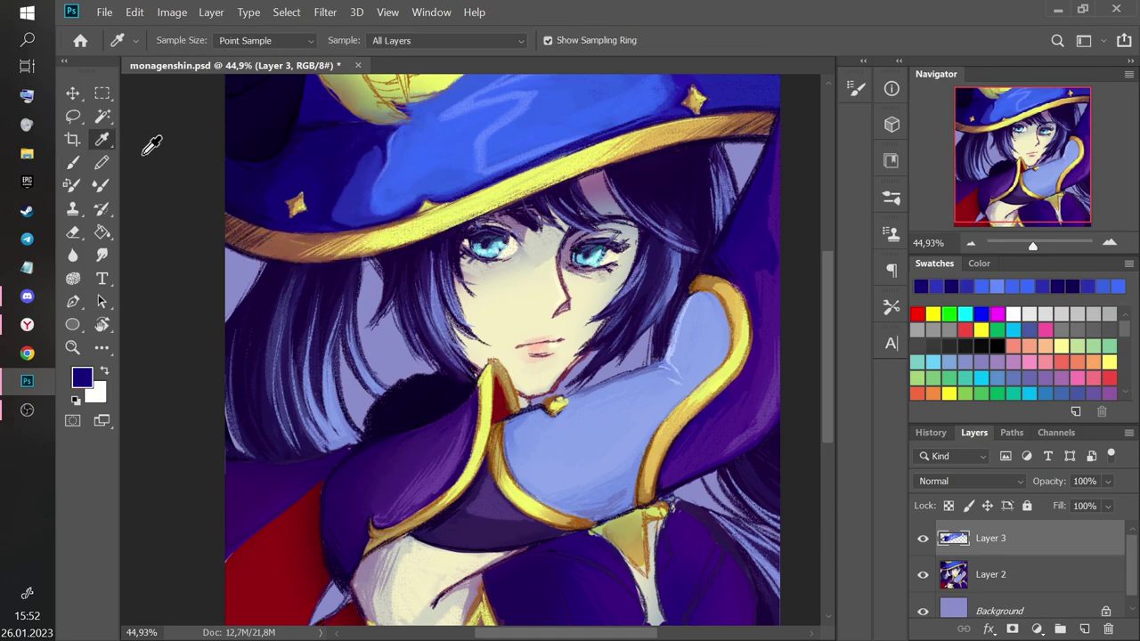
alt+click(265, 212)
key(ctrl+z)
alt+click(246, 197)
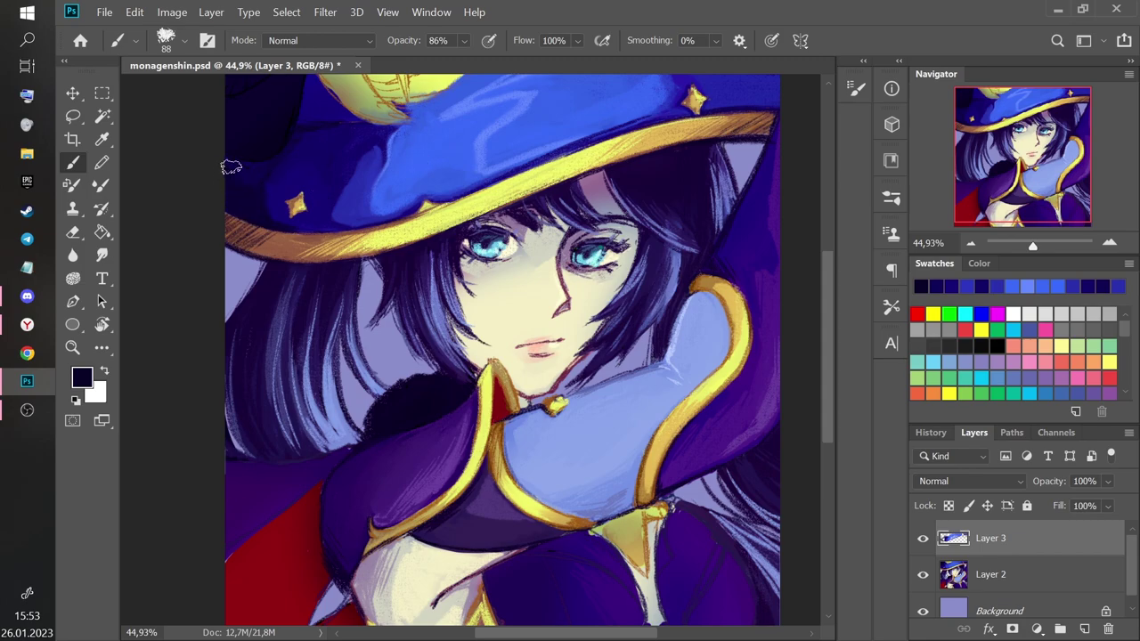
key(ctrl+z)
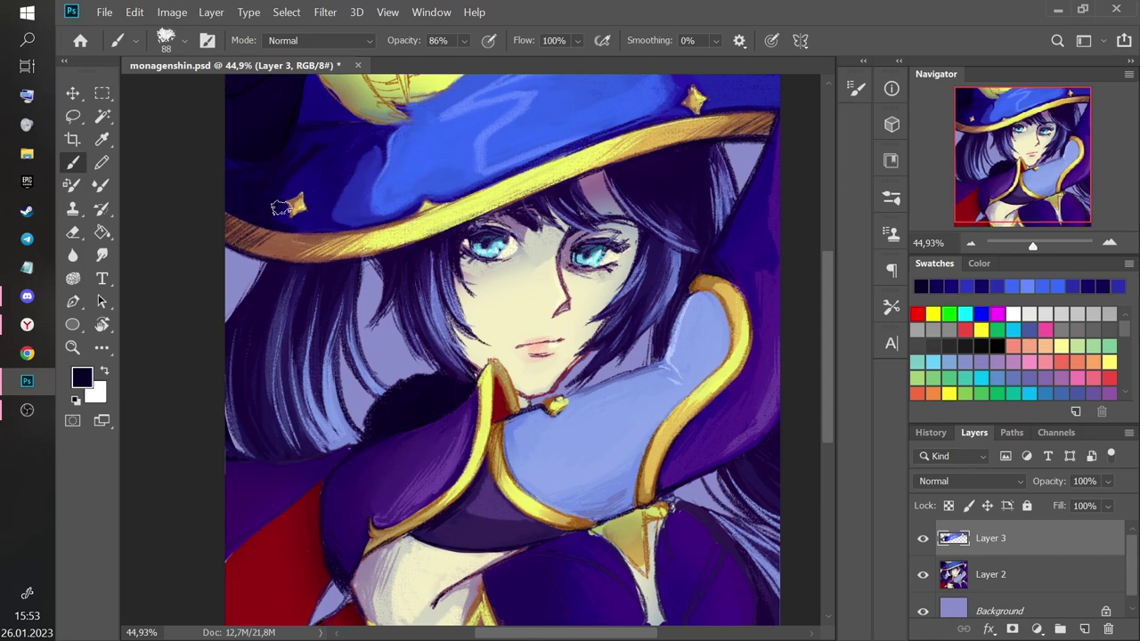
key(ctrl+z)
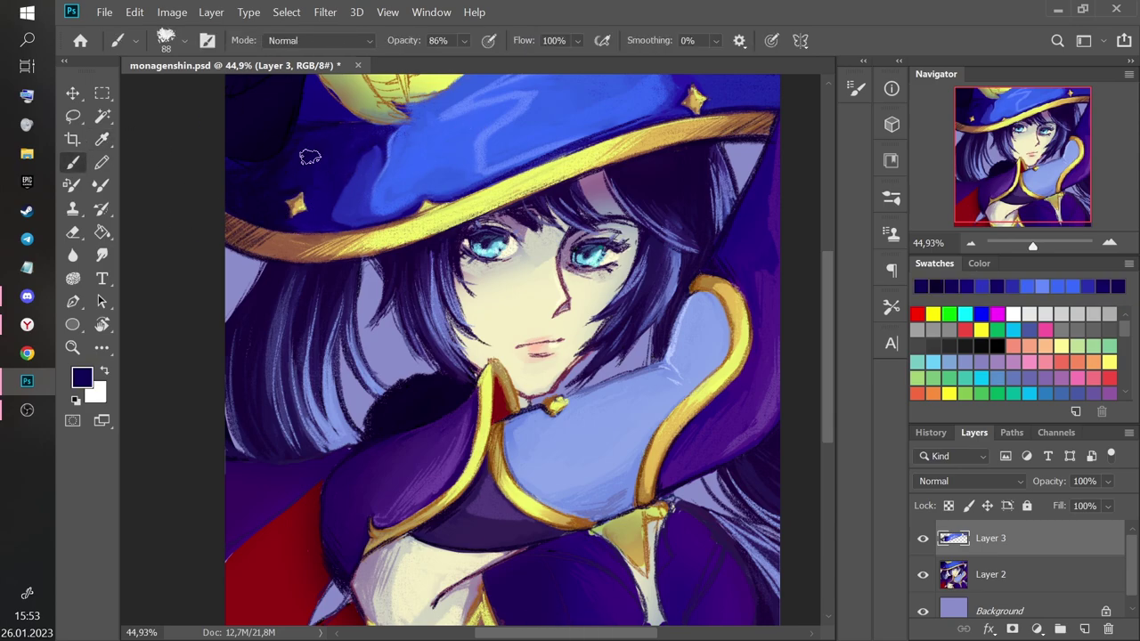
key(alt)
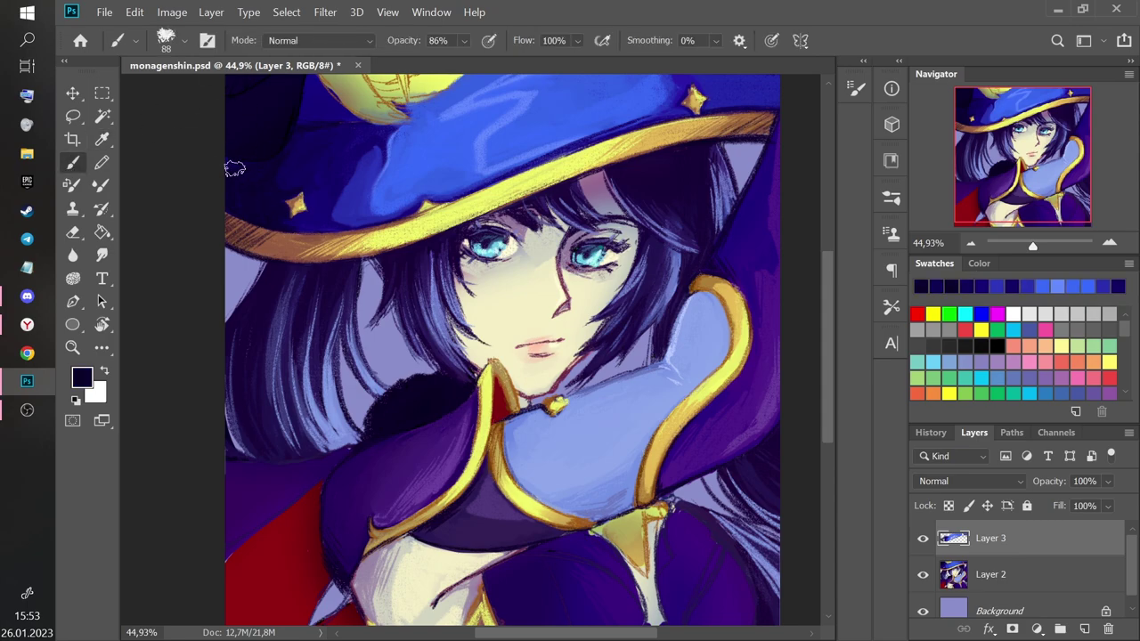
alt+click(335, 156)
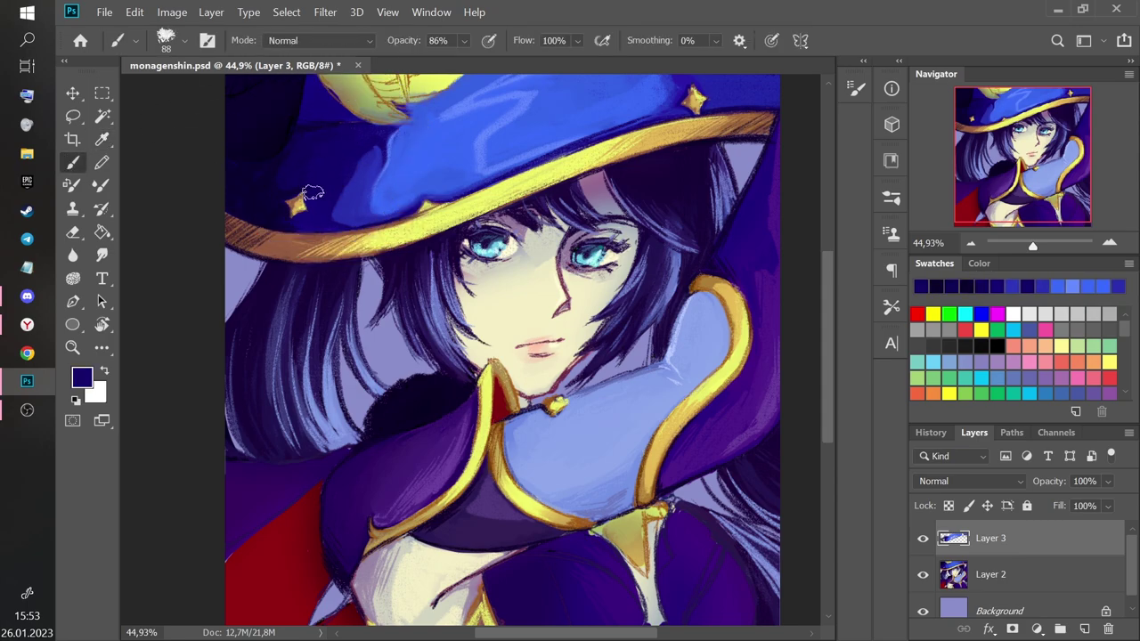
Rework the medium blue patch between the hat's navy shadow and bright lit area, undoing the last stroke.
drag(1034, 247, 1040, 246)
drag(1000, 161, 920, 114)
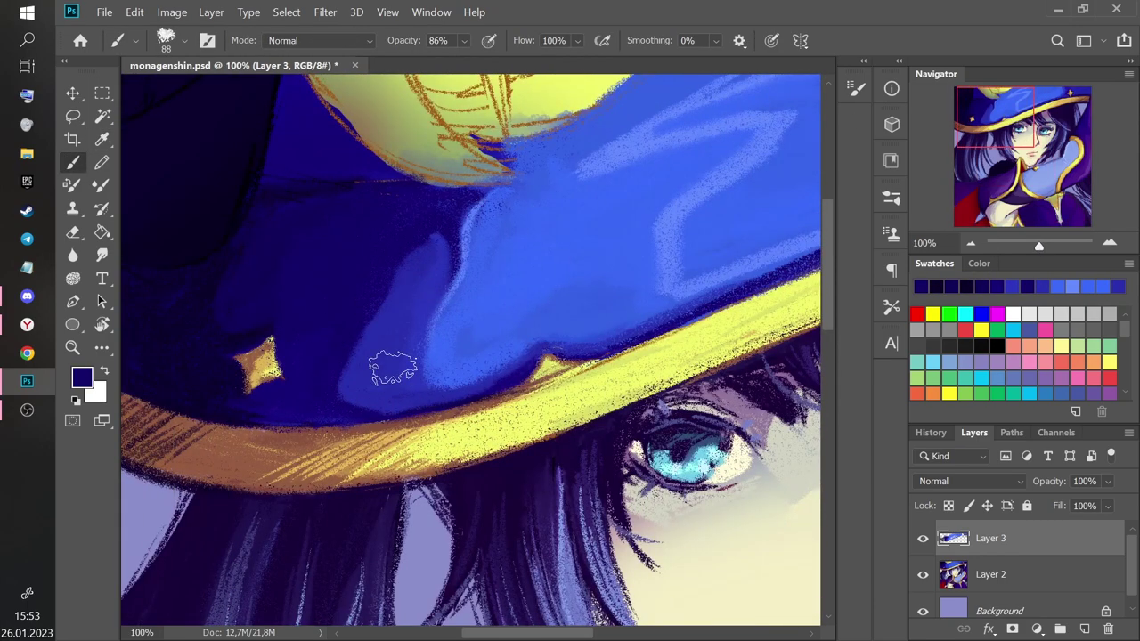
alt+click(425, 319)
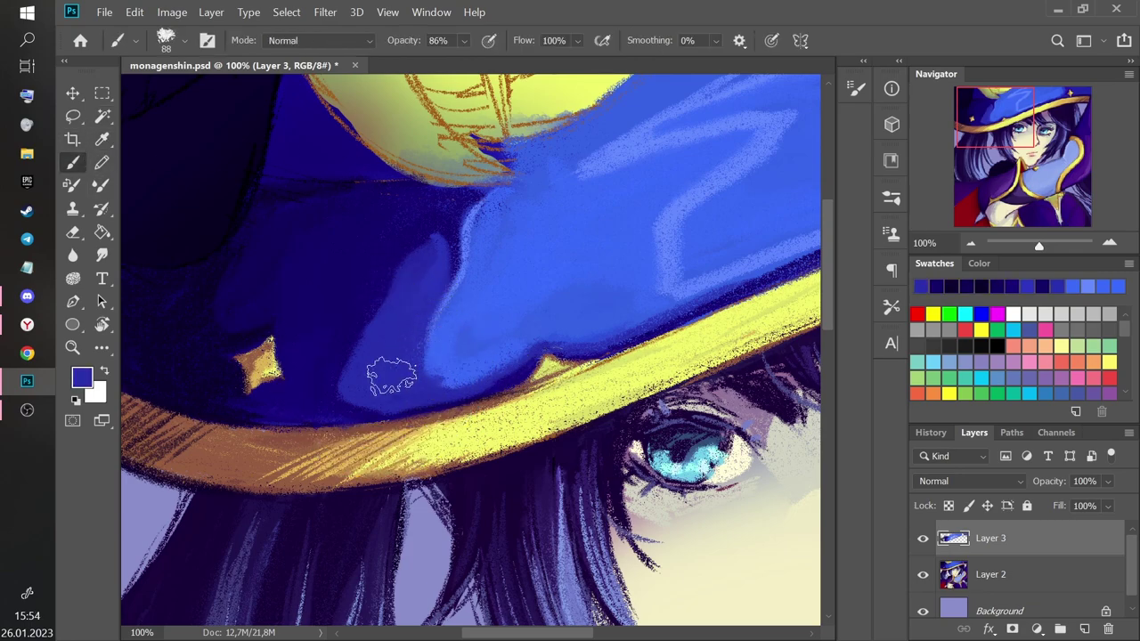
key(ctrl+z)
click(101, 162)
key(b)
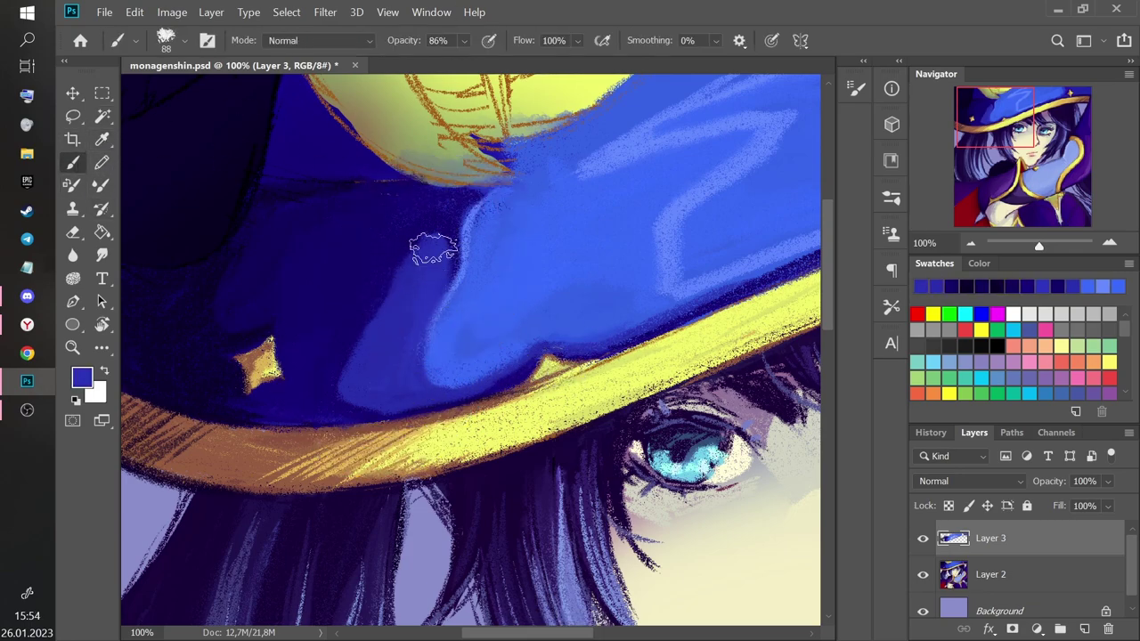
Extend the hat's lit area over the medium blue patch and its edge streak with sampled bright blue.
alt+click(465, 338)
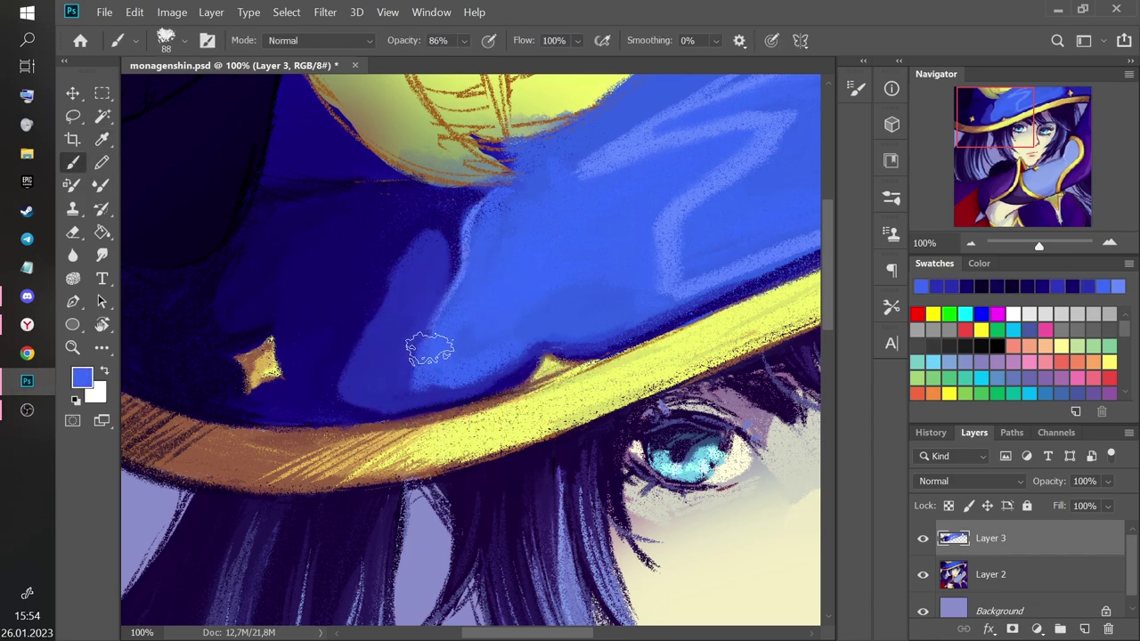
mouse_move(453, 308)
mouse_down()
mouse_move(426, 336)
mouse_move(432, 311)
mouse_move(493, 249)
mouse_up()
key(alt+Tab)
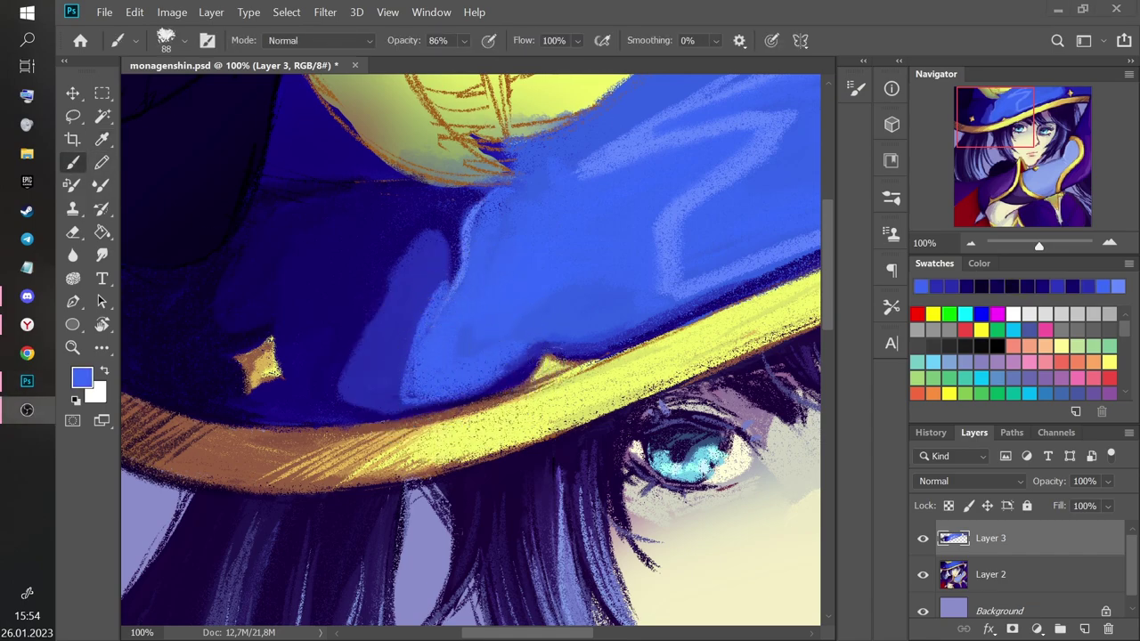
key(alt+Tab)
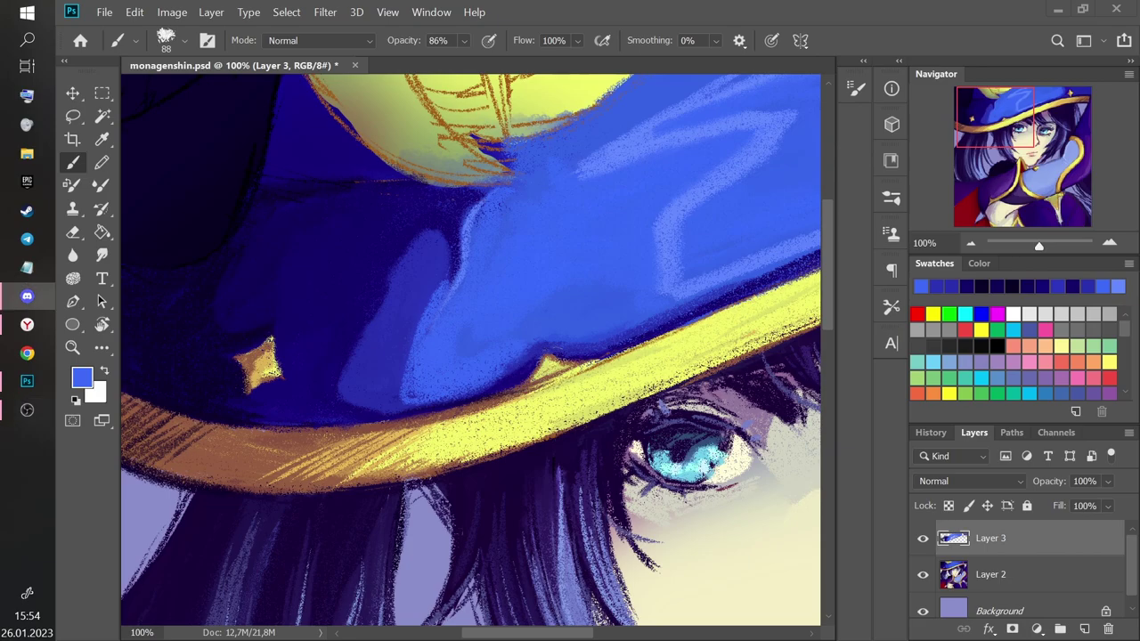
key(alt+Tab)
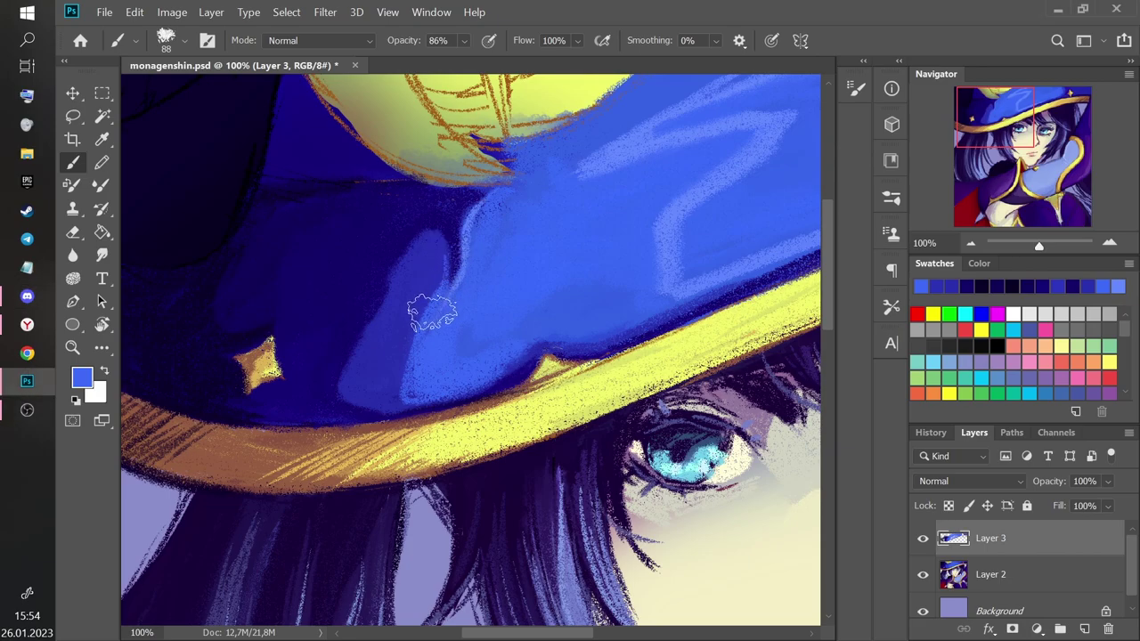
Choose a sky blue based on the sampled highlight colour and paint accents over the hat's zigzag streak, undoing unsatisfactory strokes.
drag(1038, 245, 1030, 245)
click(102, 140)
click(494, 138)
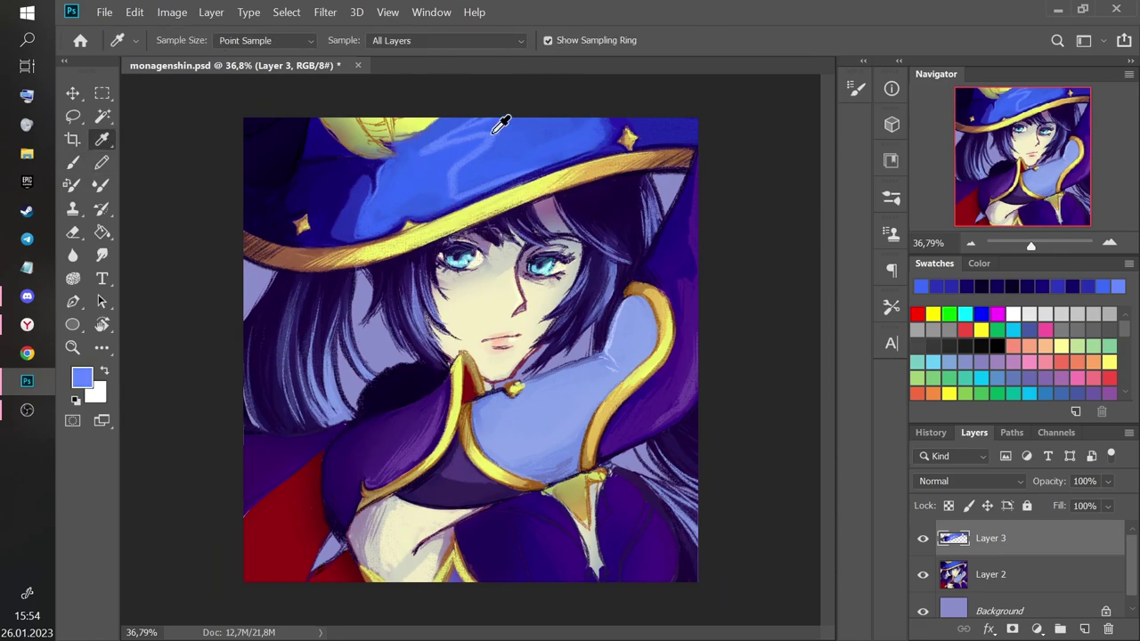
click(82, 378)
drag(623, 288, 623, 300)
click(780, 200)
key(b)
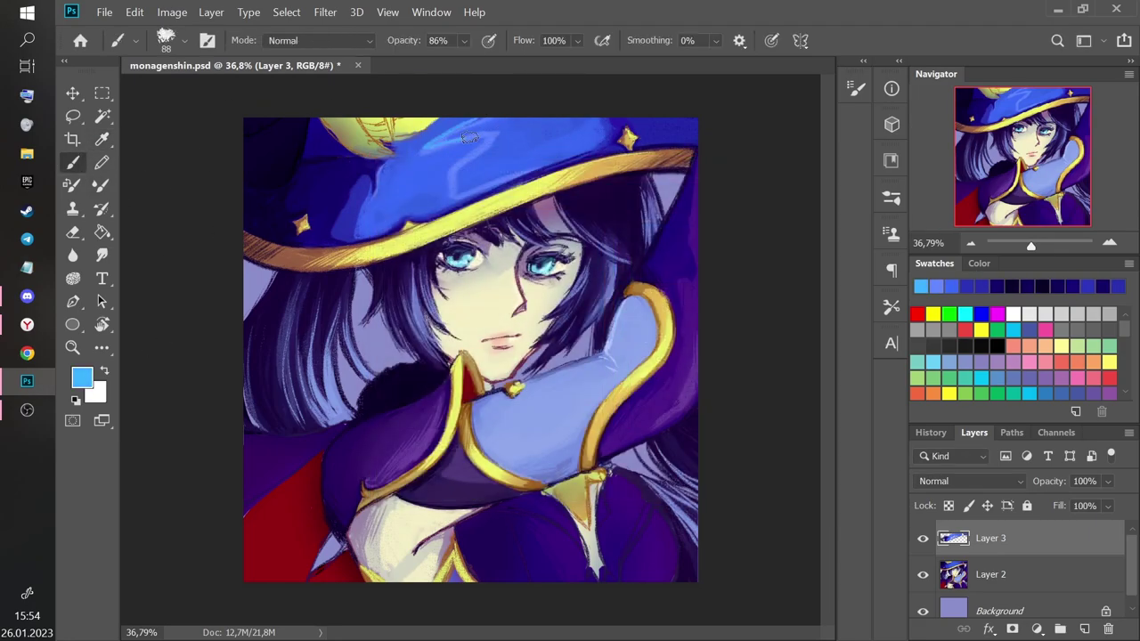
key(ctrl+z)
key(ctrl+z)
key(ctrl+z)
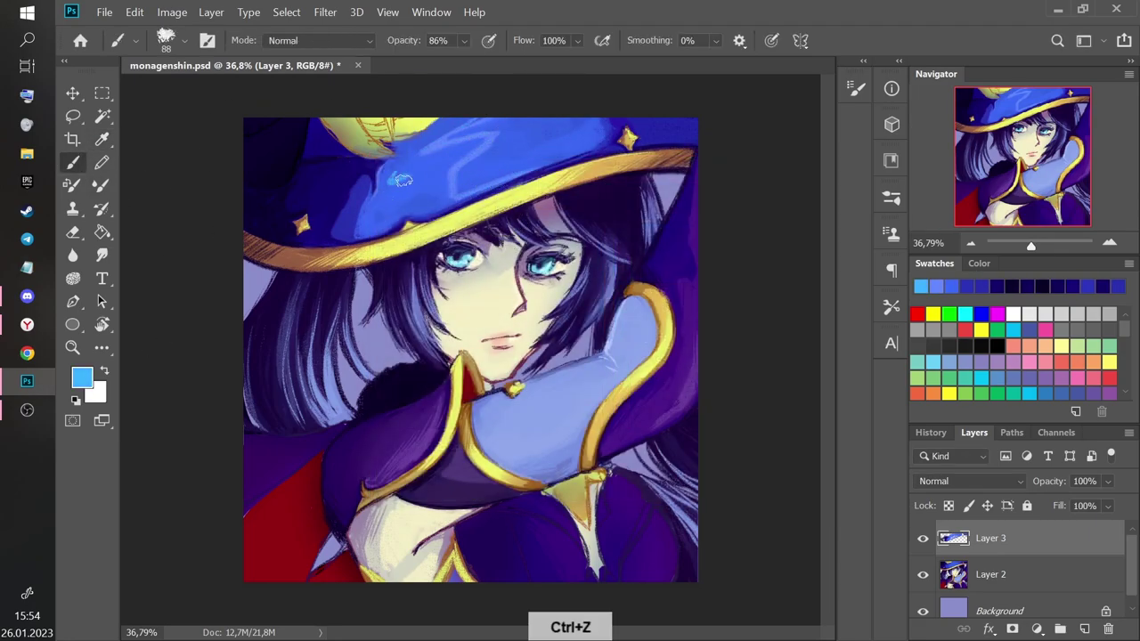
key(ctrl+z)
Add sky blue accents along the edge of the hat's lit area near the lower star, redoing strokes.
drag(1032, 246, 1034, 246)
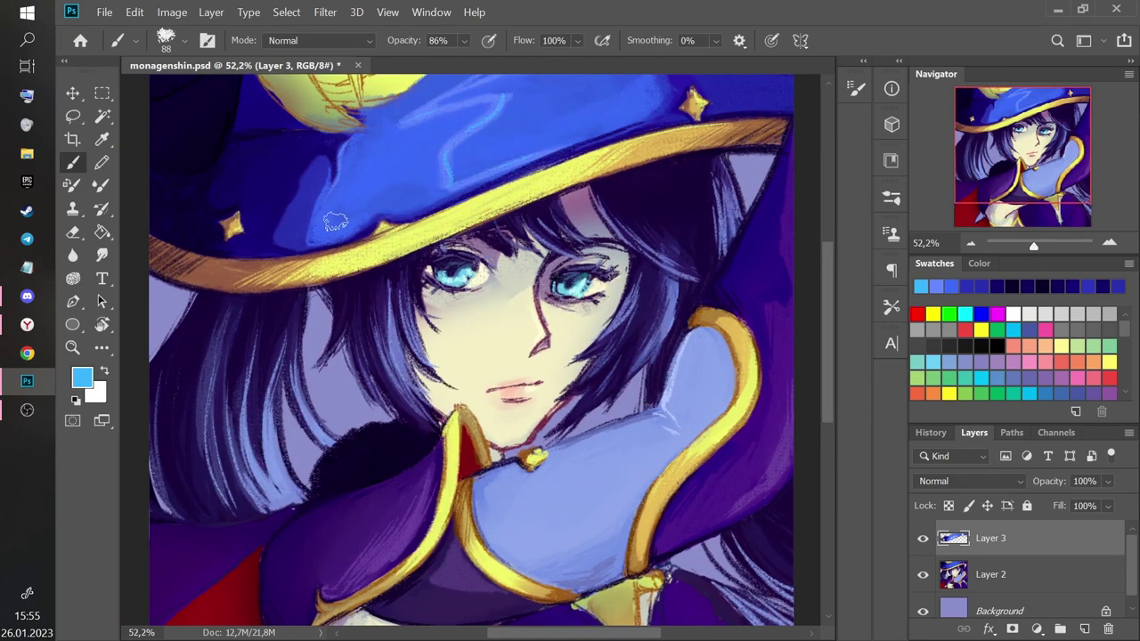
key(ctrl+z)
key(ctrl+z)
Retouch the hat's shadow above the lower star with sampled dark blues, undoing unsatisfactory strokes.
click(103, 139)
drag(516, 632, 488, 632)
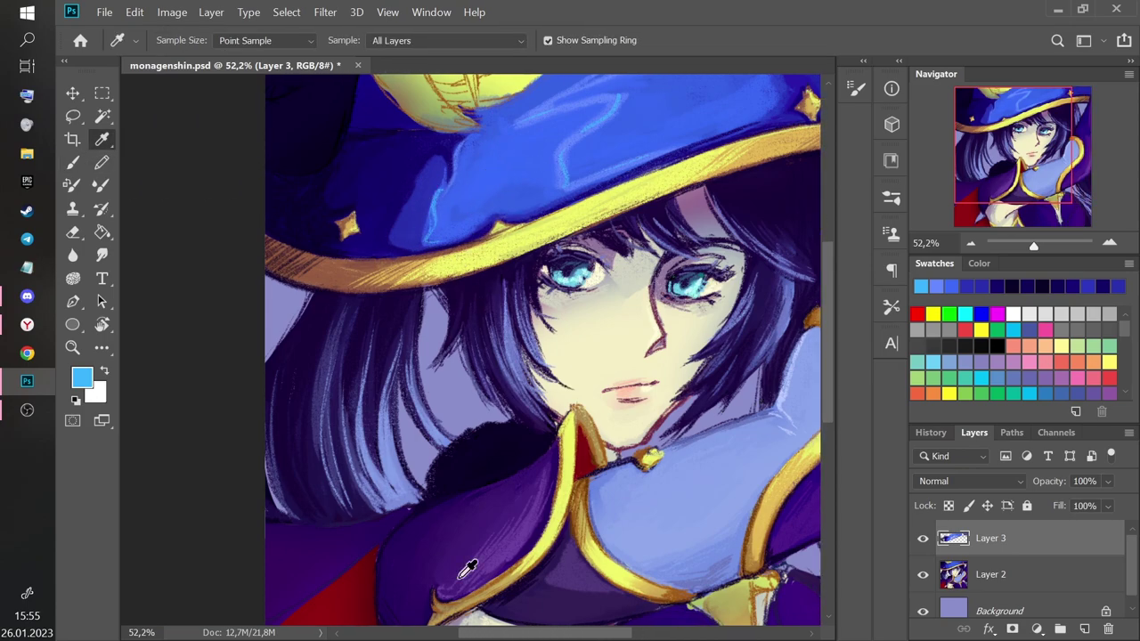
click(349, 179)
click(73, 162)
key(ctrl+z)
key(ctrl+z)
click(102, 140)
click(358, 168)
click(73, 162)
key(ctrl+z)
Blend the dark side of the hat beside the moon ornament with sampled near-black and medium blue, undoing unsatisfactory strokes.
click(105, 139)
click(315, 151)
click(73, 163)
mouse_move(313, 183)
mouse_down()
mouse_move(377, 145)
mouse_move(373, 121)
mouse_up()
key(ctrl+z)
drag(1033, 247, 1030, 247)
alt+click(608, 158)
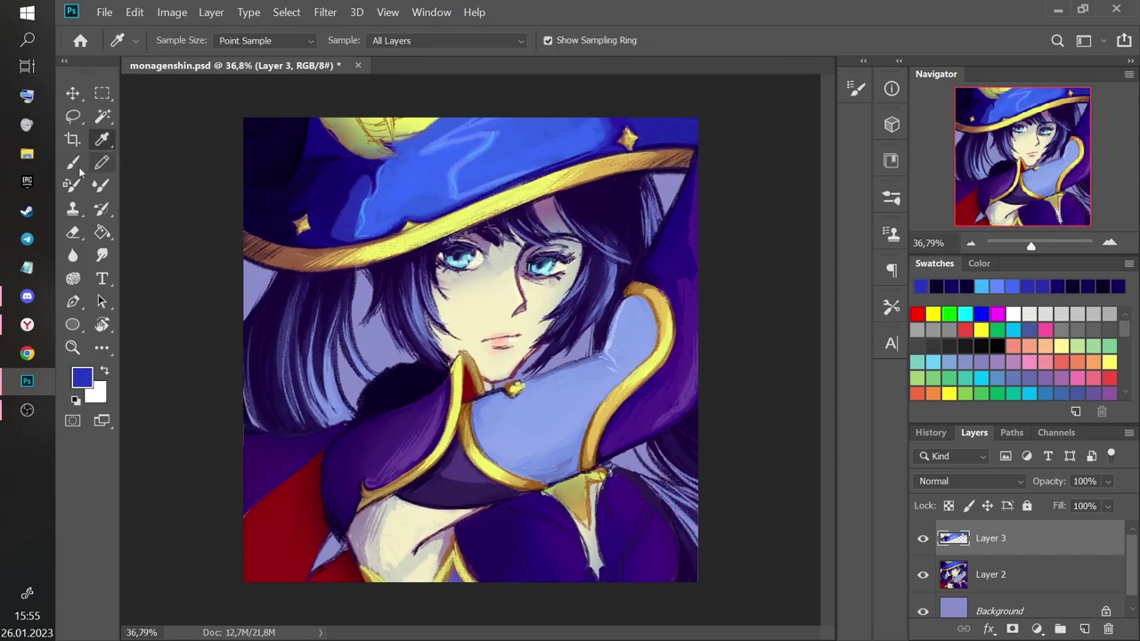
key(ctrl+z)
Try shading the tip of the upper star on the hat with sampled dark brown and undo the stroke.
click(104, 140)
drag(1031, 246, 1038, 247)
mouse_move(1054, 192)
mouse_down()
mouse_move(1054, 160)
mouse_move(1076, 159)
mouse_up()
click(661, 101)
click(73, 163)
drag(661, 98, 643, 125)
key(ctrl+z)
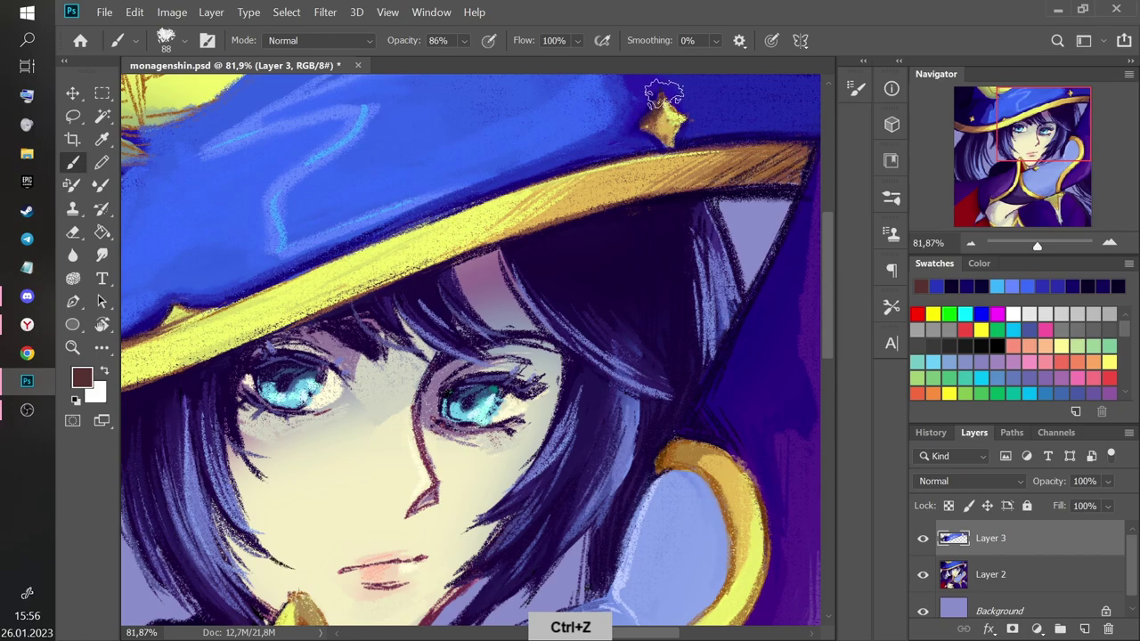
Undo the last brush strokes on the hat and save the document.
mouse_move(1037, 244)
mouse_down()
mouse_move(1025, 246)
mouse_move(1035, 245)
mouse_up()
scroll(203, 312, down, 1)
key(ctrl+z)
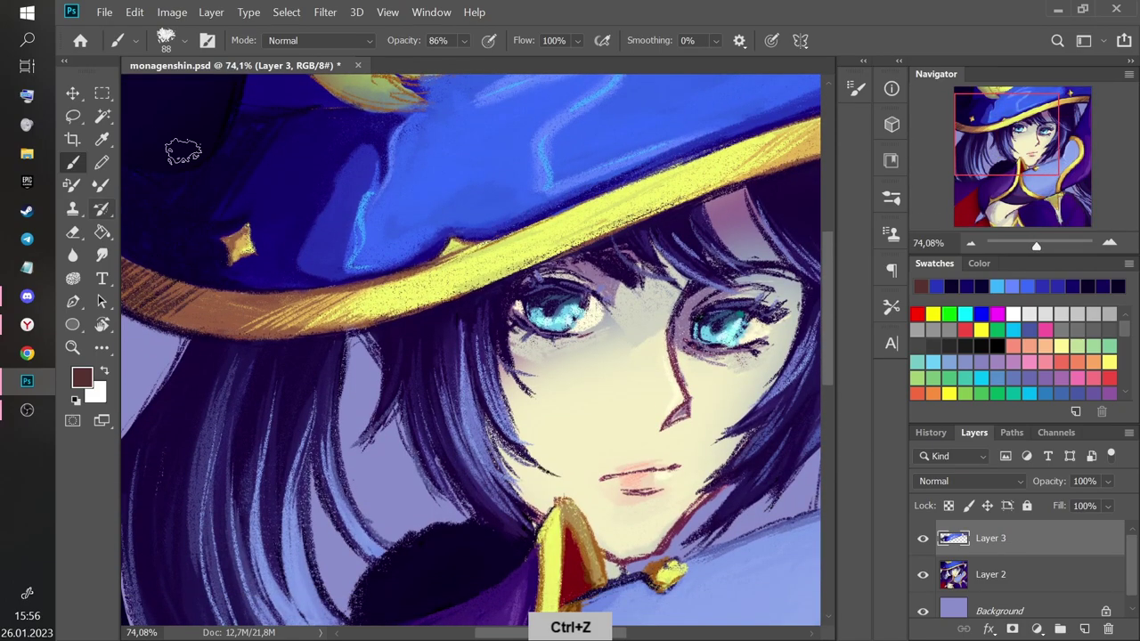
key(ctrl+z)
key(ctrl+z)
drag(1036, 245, 1034, 246)
key(ctrl+s)
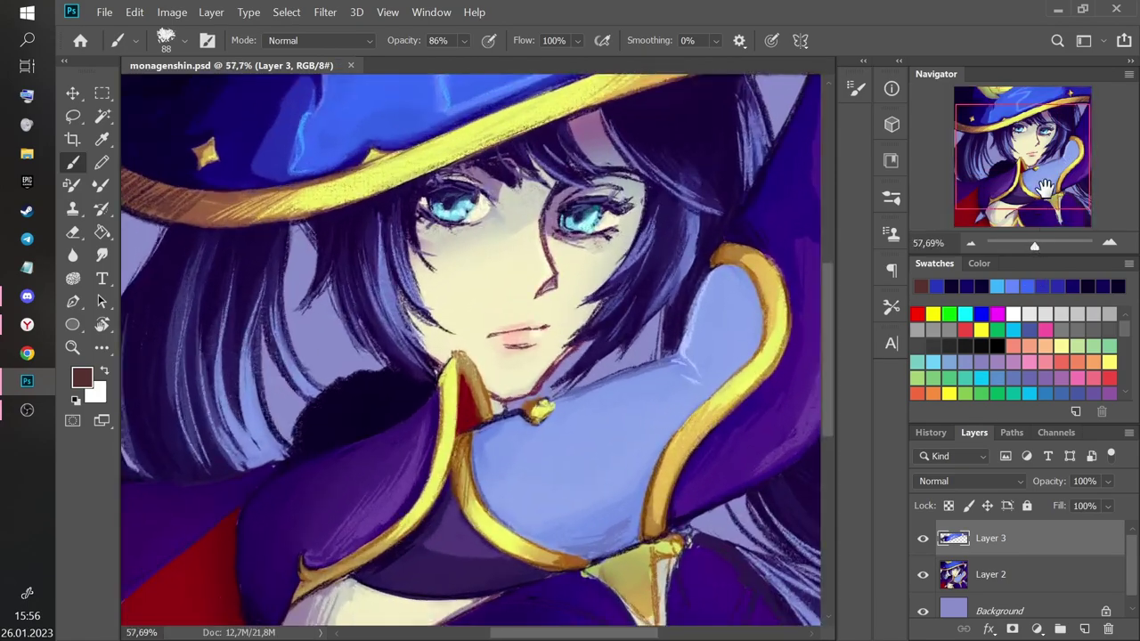
Sample and adjust a dark navy, and paint over the black shape behind the cape's collar.
key(i)
click(416, 363)
click(81, 378)
click(540, 380)
click(623, 278)
click(750, 201)
click(74, 162)
drag(420, 297, 410, 300)
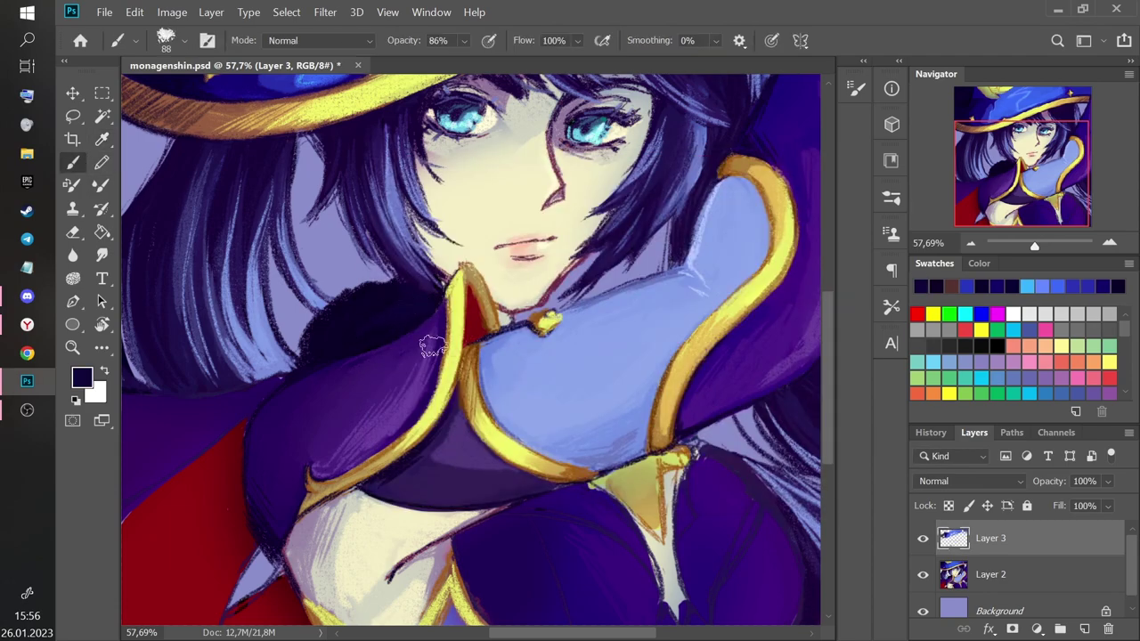
Pick a slightly lighter purple-navy and brush soft highlights onto the dark shape behind the collar, undoing the last strokes.
click(82, 377)
drag(487, 342, 490, 361)
click(765, 200)
mouse_move(374, 298)
mouse_down()
mouse_move(422, 305)
mouse_move(400, 328)
mouse_move(423, 310)
mouse_move(454, 323)
mouse_up()
key(ctrl+z)
key(ctrl+z)
key(ctrl+z)
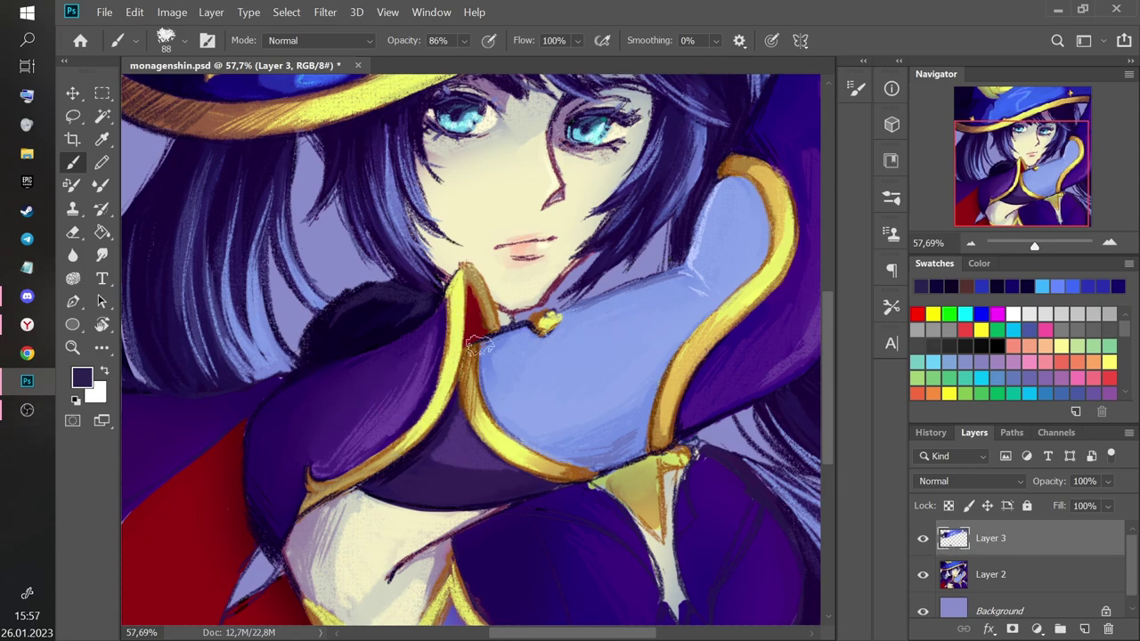
Refine the collar's red lining with sampled dark red and its inner gold trim with sampled tan.
drag(1034, 244, 1032, 244)
mouse_move(1007, 191)
mouse_down()
mouse_move(1008, 172)
mouse_move(1005, 184)
mouse_up()
alt+click(474, 351)
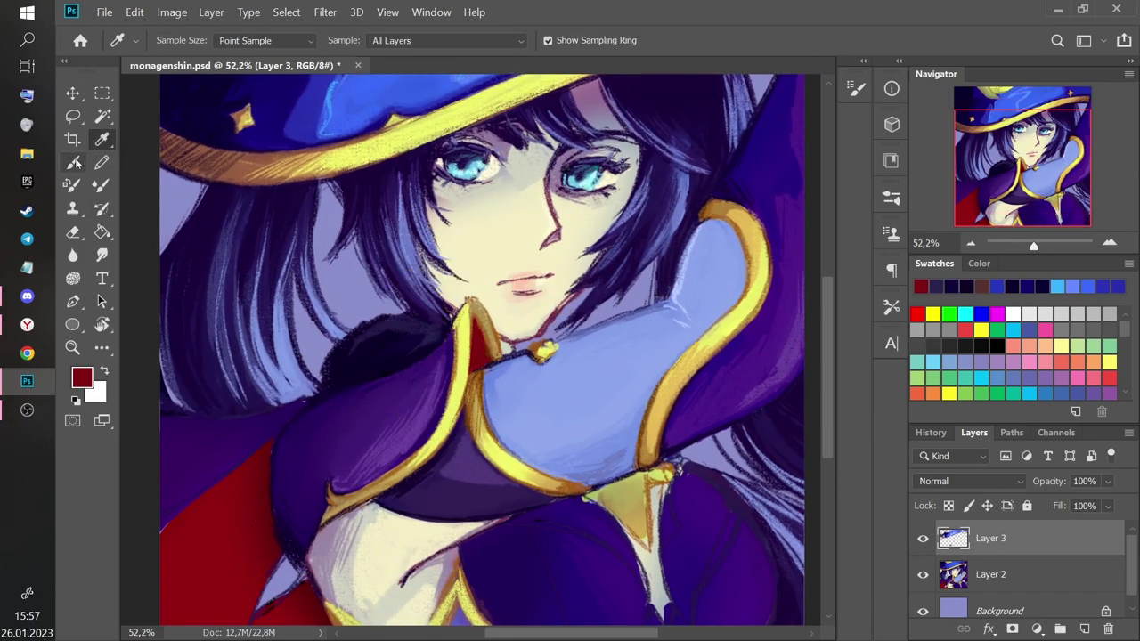
drag(489, 361, 493, 354)
key(ctrl+z)
alt+click(492, 334)
key(b)
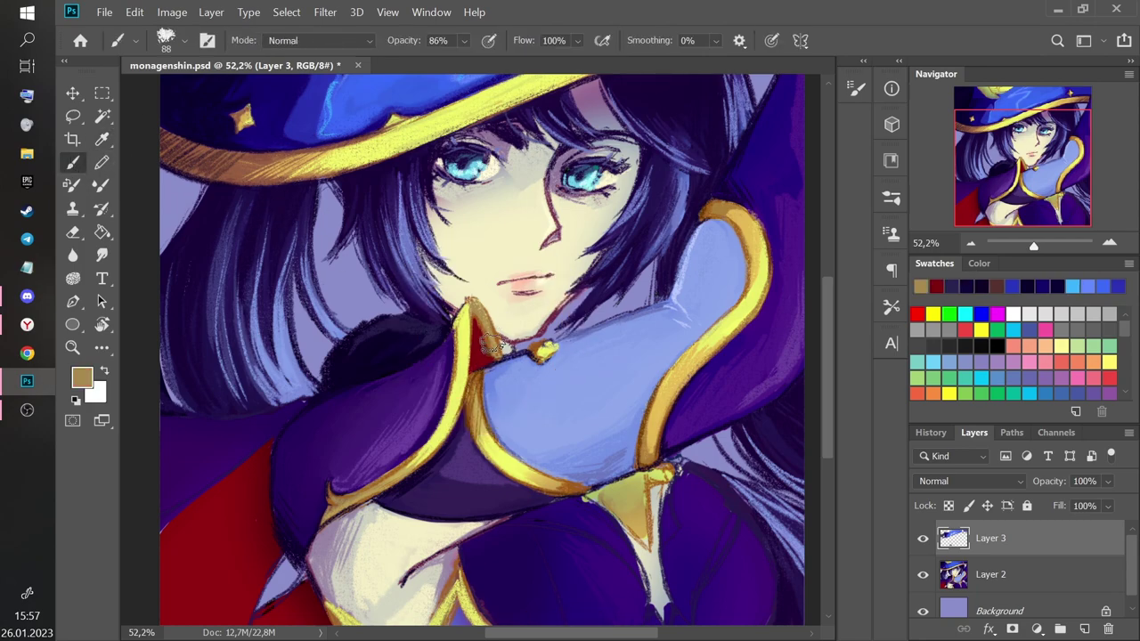
Brighten the gold collar clasp with sampled yellow and save the document.
alt+click(545, 351)
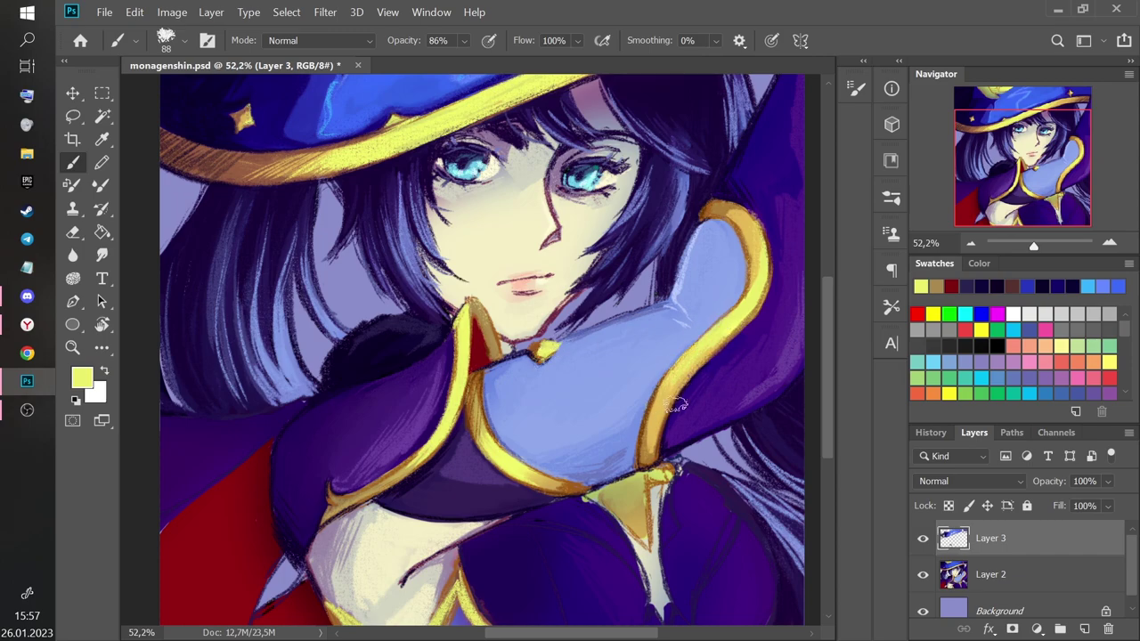
scroll(731, 325, up, 3)
key(ctrl+s)
drag(1033, 246, 1033, 246)
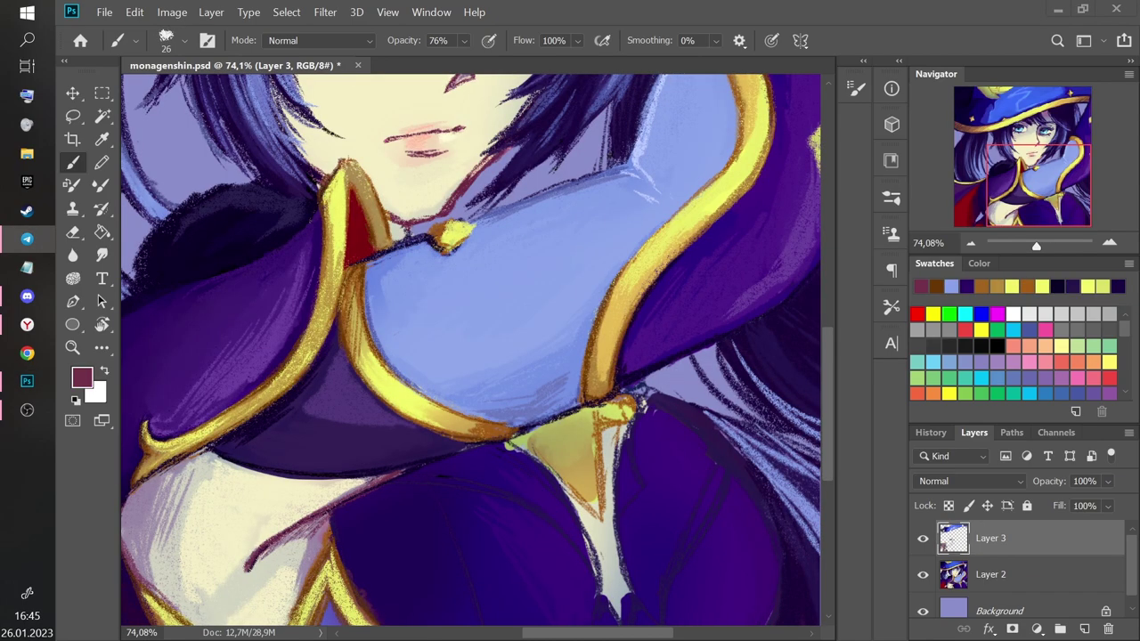
Paint a curved trim along the thigh's upper edge down to the pale central gap with sampled yellow.
alt+click(399, 365)
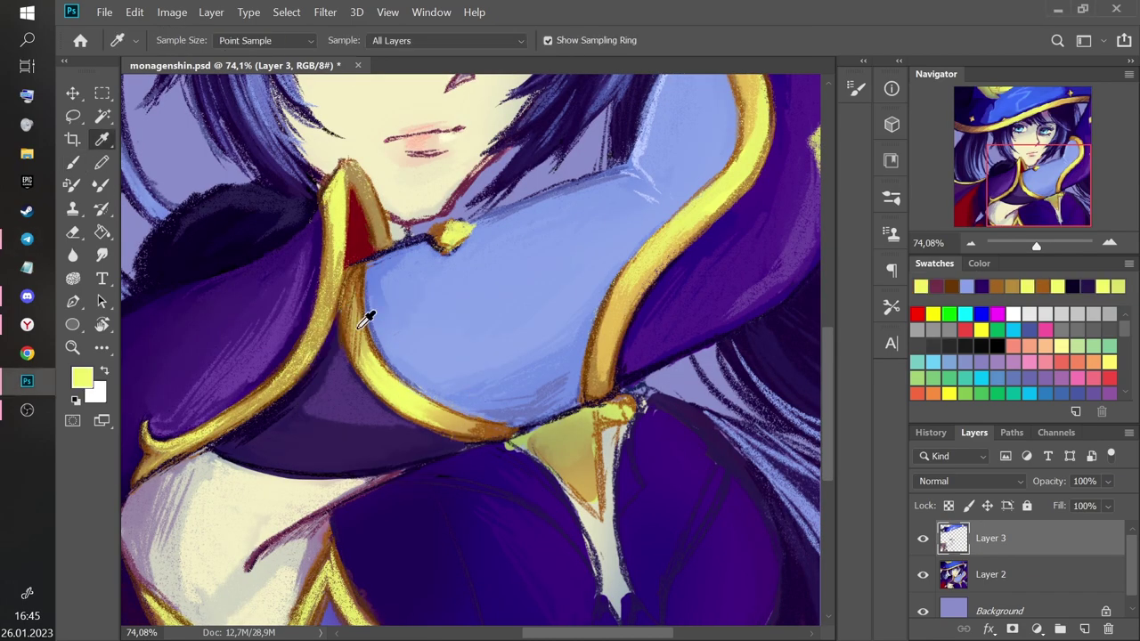
drag(441, 485, 587, 552)
drag(525, 506, 594, 572)
drag(470, 481, 570, 525)
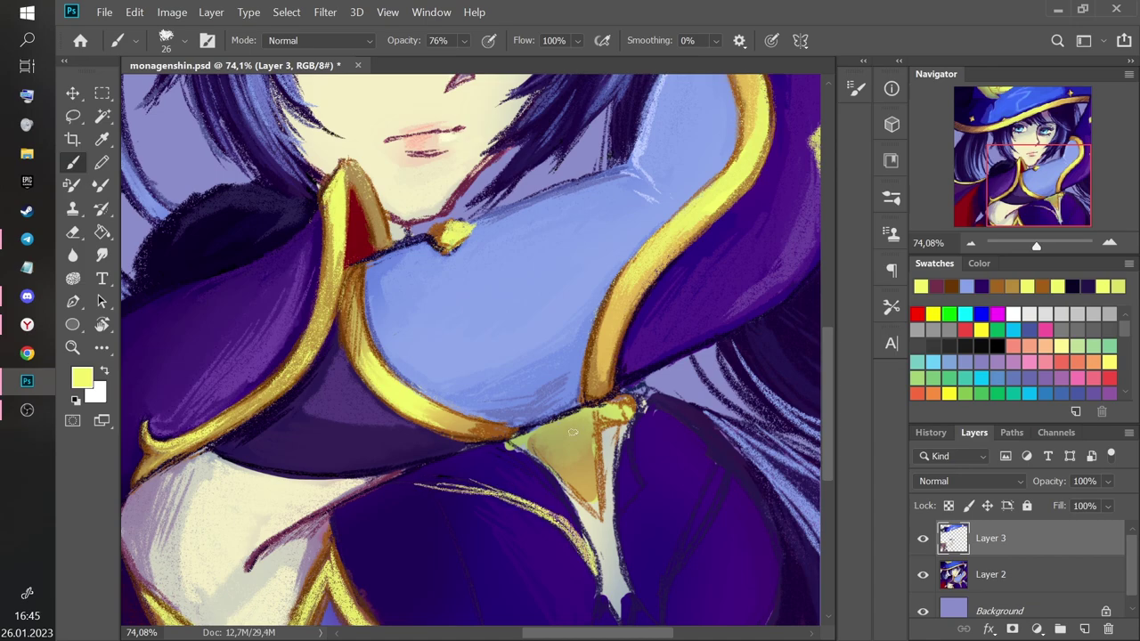
click(27, 239)
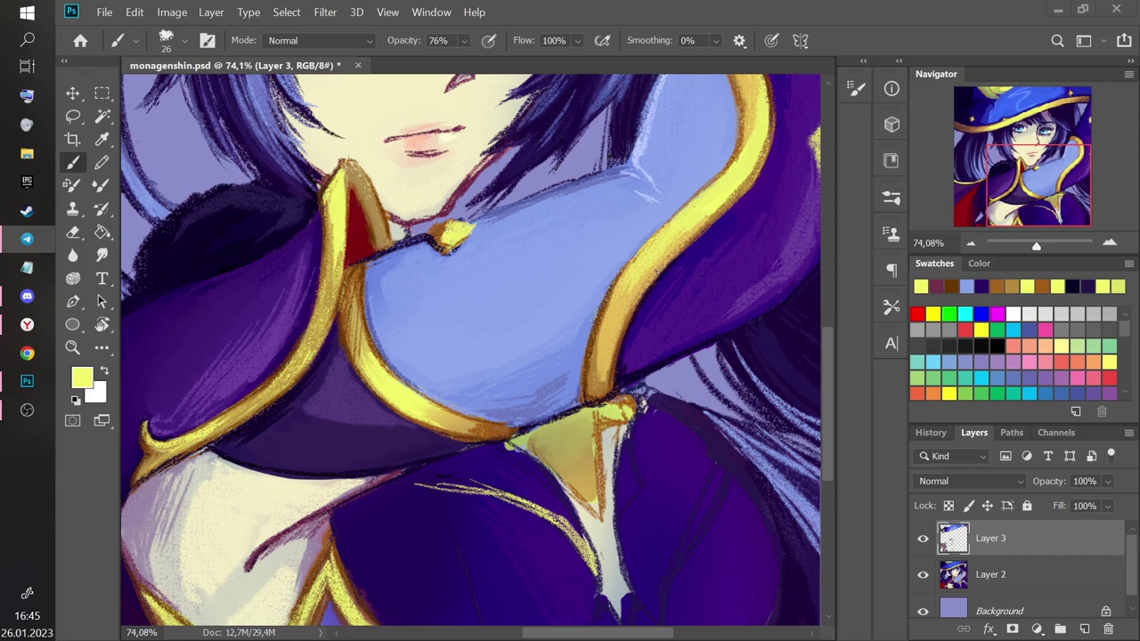
Lengthen the thigh's yellow trim toward the bare waist and thicken its upper curve.
drag(393, 483, 493, 487)
drag(450, 481, 532, 501)
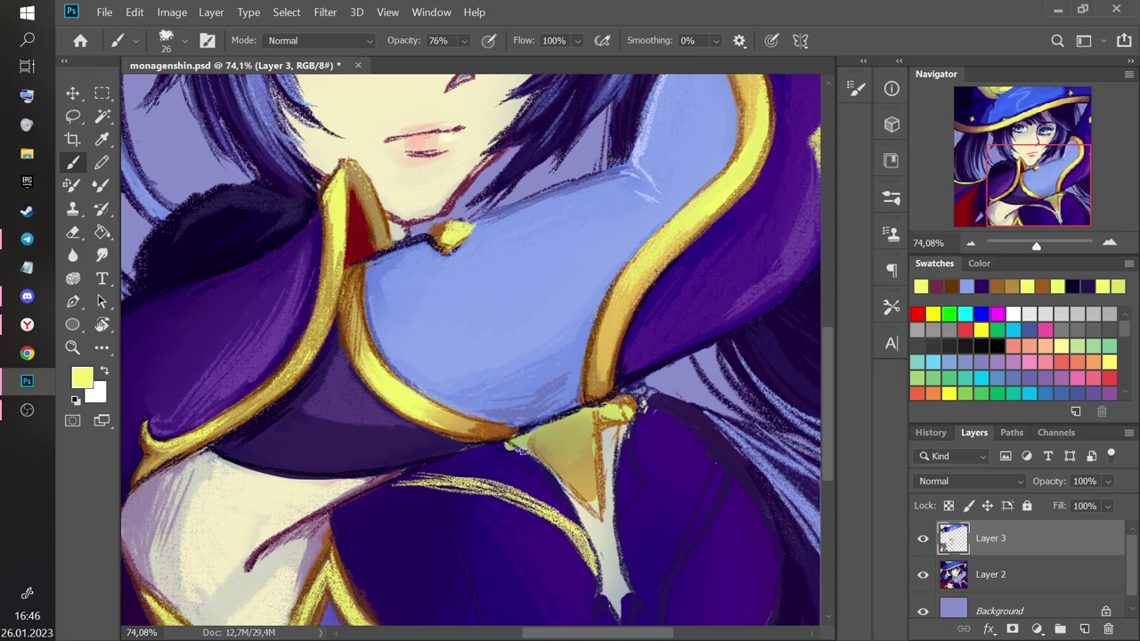
drag(415, 487, 475, 472)
drag(413, 495, 504, 482)
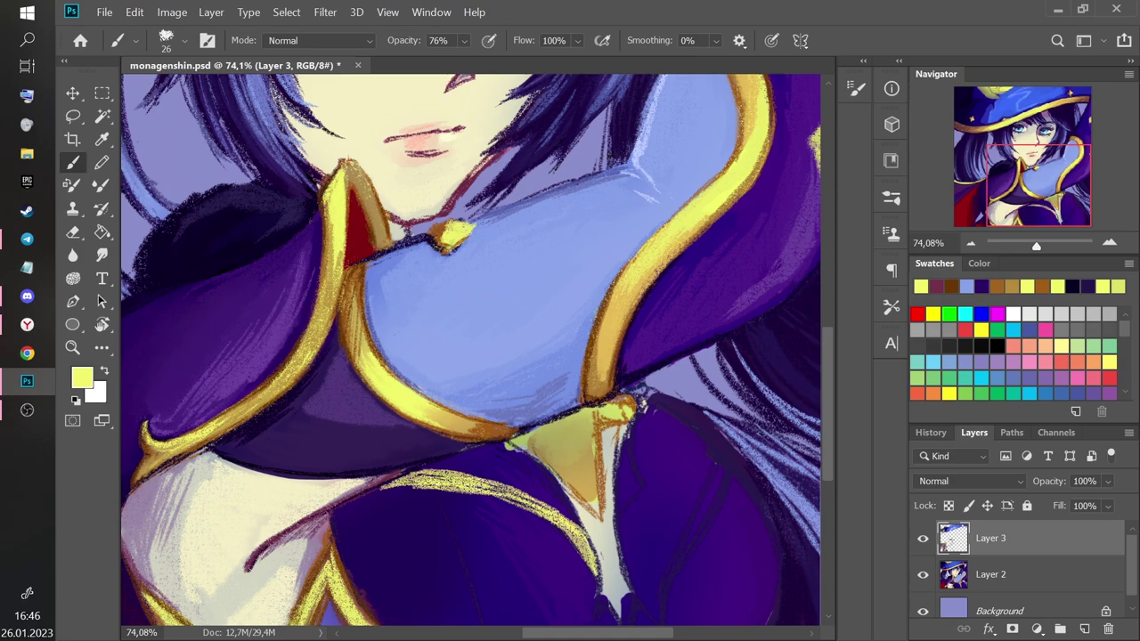
Paint a bright blue highlight patch on the thigh below the yellow trim with sampled blue, enlarging the brush to 53.
click(103, 139)
click(411, 520)
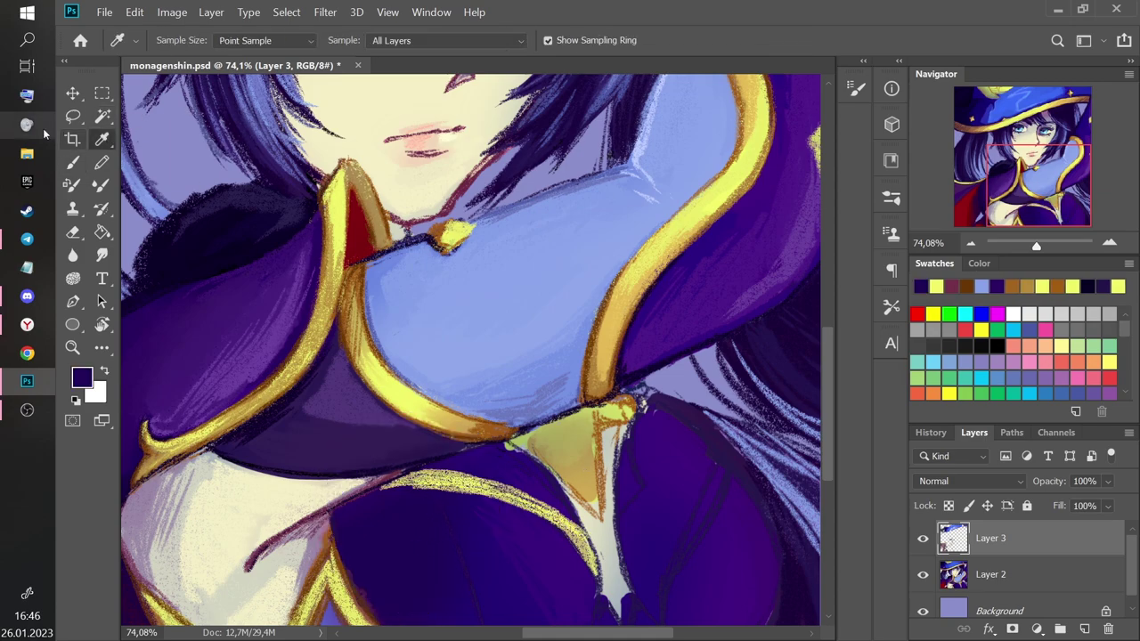
click(73, 163)
mouse_move(828, 405)
mouse_down()
mouse_move(828, 298)
mouse_move(828, 462)
mouse_up()
click(102, 139)
click(414, 181)
click(73, 163)
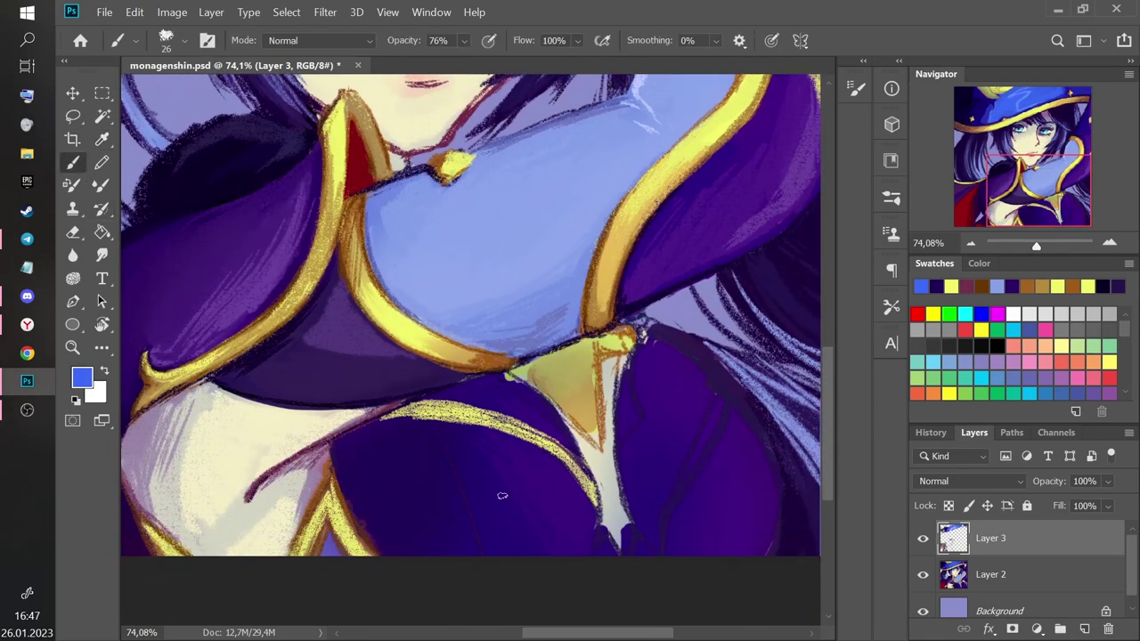
mouse_move(419, 484)
mouse_down()
mouse_move(519, 540)
mouse_move(545, 538)
mouse_up()
right_click(562, 509)
click(685, 219)
mouse_move(489, 478)
mouse_down()
mouse_move(546, 501)
mouse_move(517, 473)
mouse_move(570, 530)
mouse_up()
drag(561, 477, 574, 534)
drag(485, 449, 539, 472)
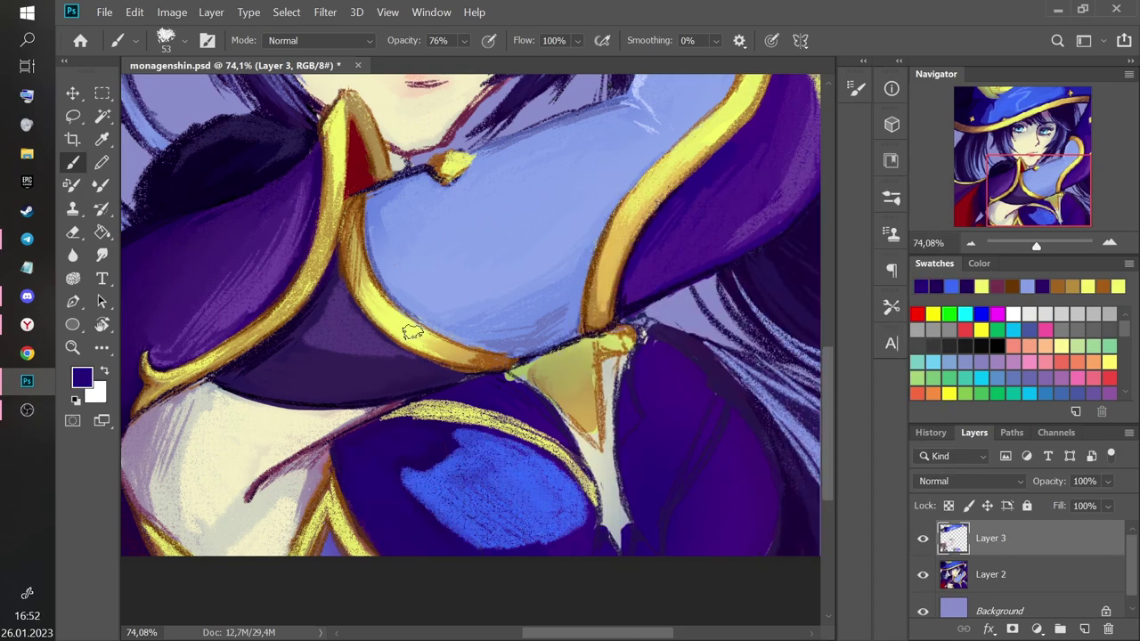
Try blue strokes between the bright blue patch and the thigh's outer edge with sampled colours.
click(102, 141)
click(560, 527)
click(409, 525)
click(73, 163)
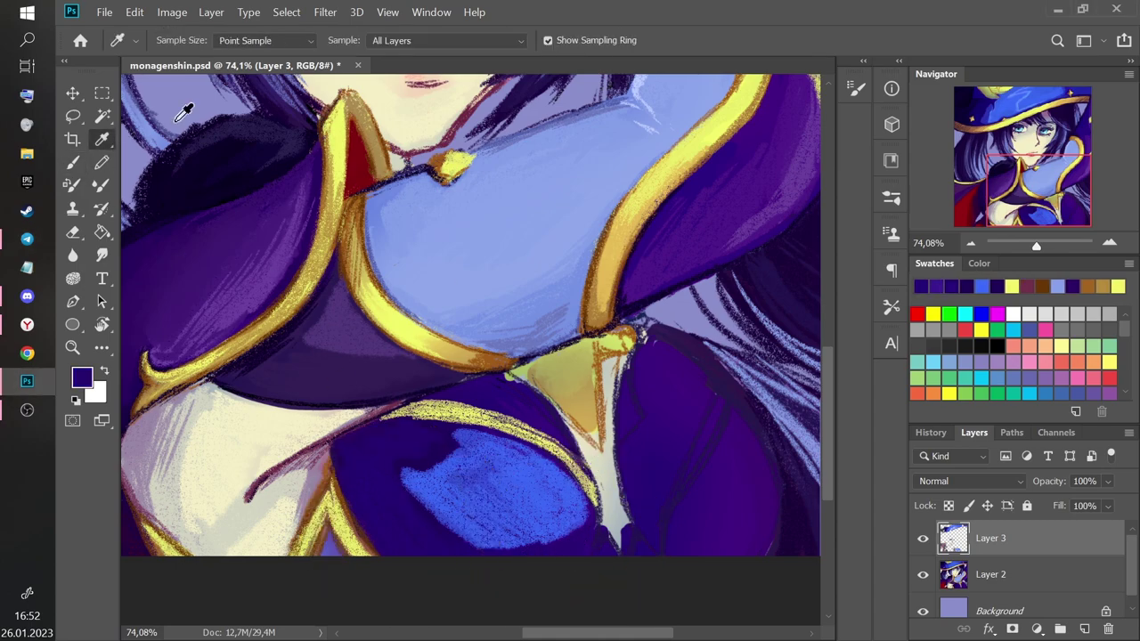
alt+click(459, 538)
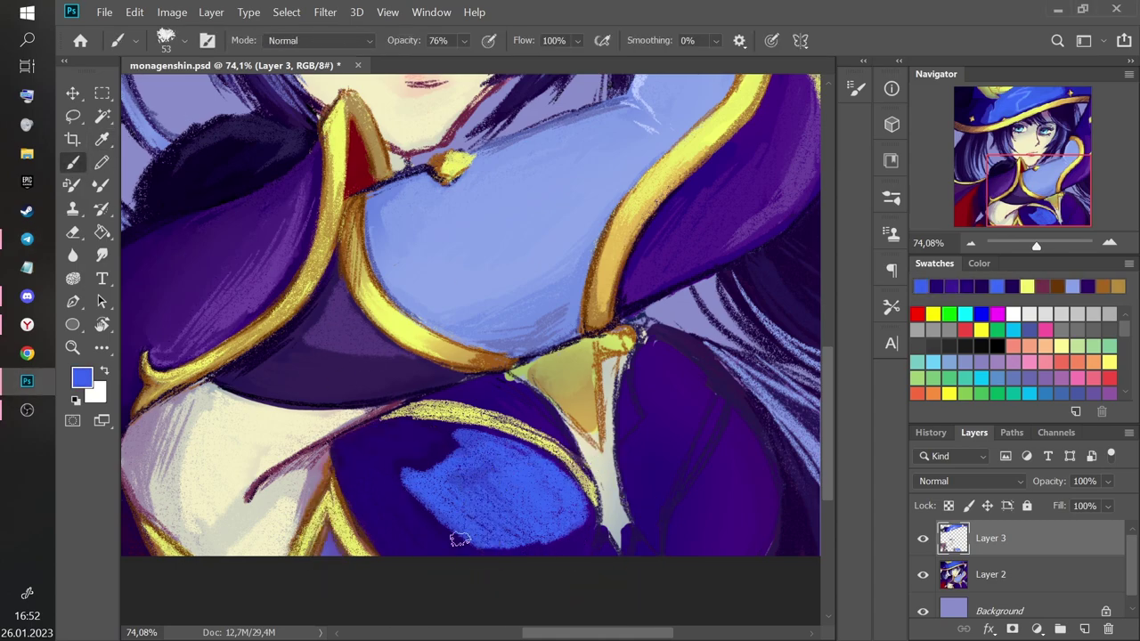
alt+click(360, 481)
drag(371, 487, 429, 545)
key(ctrl+z)
mouse_move(362, 481)
mouse_down()
mouse_move(389, 522)
mouse_move(405, 517)
mouse_up()
alt+click(375, 474)
key(b)
key(ctrl+z)
key(b)
Darken the thigh's outer edge with sampled indigo and draw a dark fold line down through the blue patch.
alt+click(392, 503)
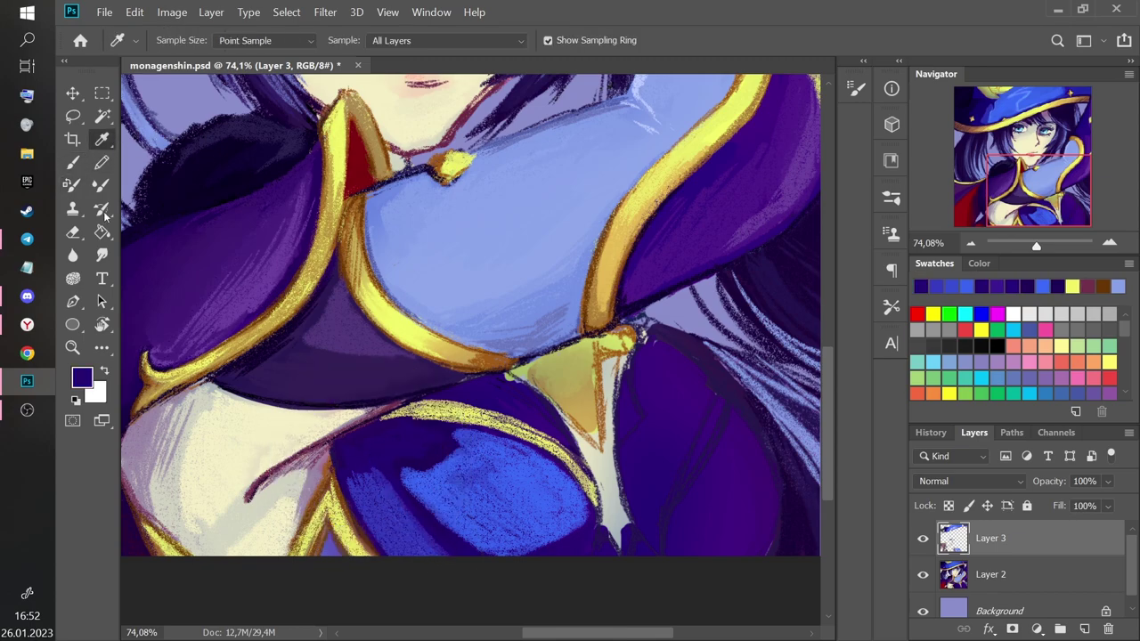
mouse_move(384, 499)
mouse_down()
mouse_move(375, 535)
mouse_move(382, 498)
mouse_up()
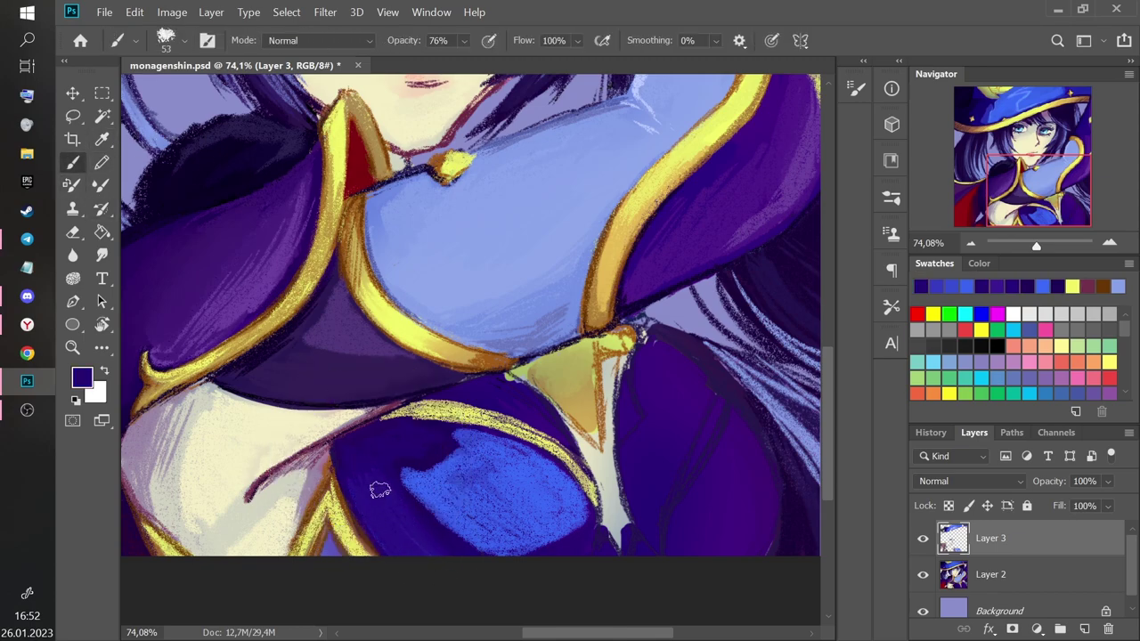
key(ctrl+plus)
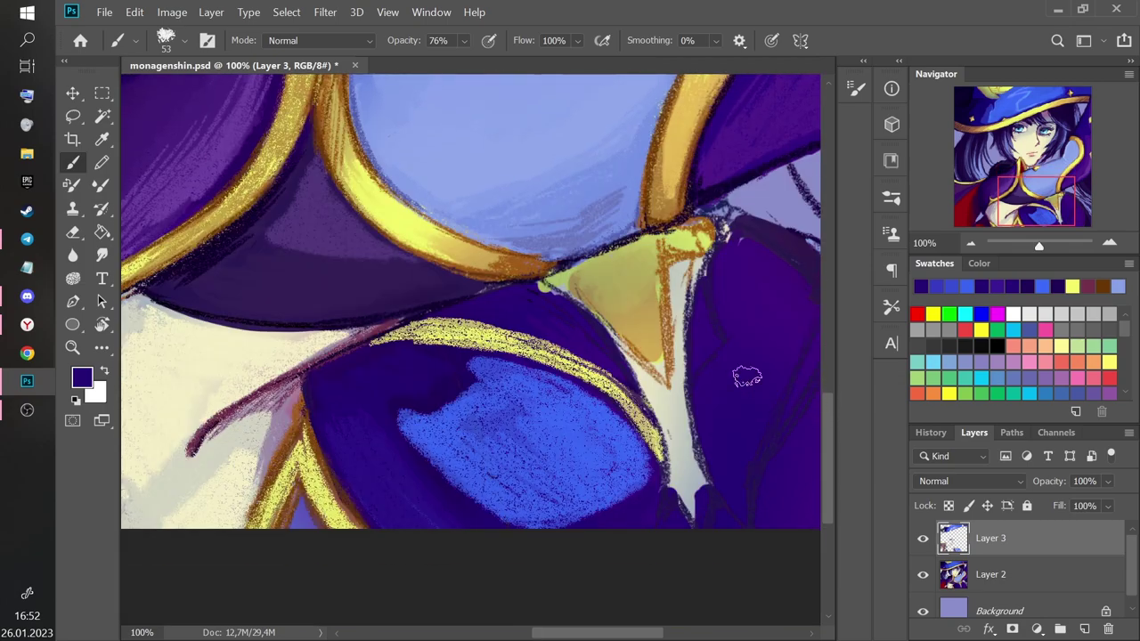
mouse_move(503, 363)
mouse_down()
mouse_move(568, 546)
mouse_move(521, 401)
mouse_move(498, 368)
mouse_move(547, 370)
mouse_move(564, 516)
mouse_up()
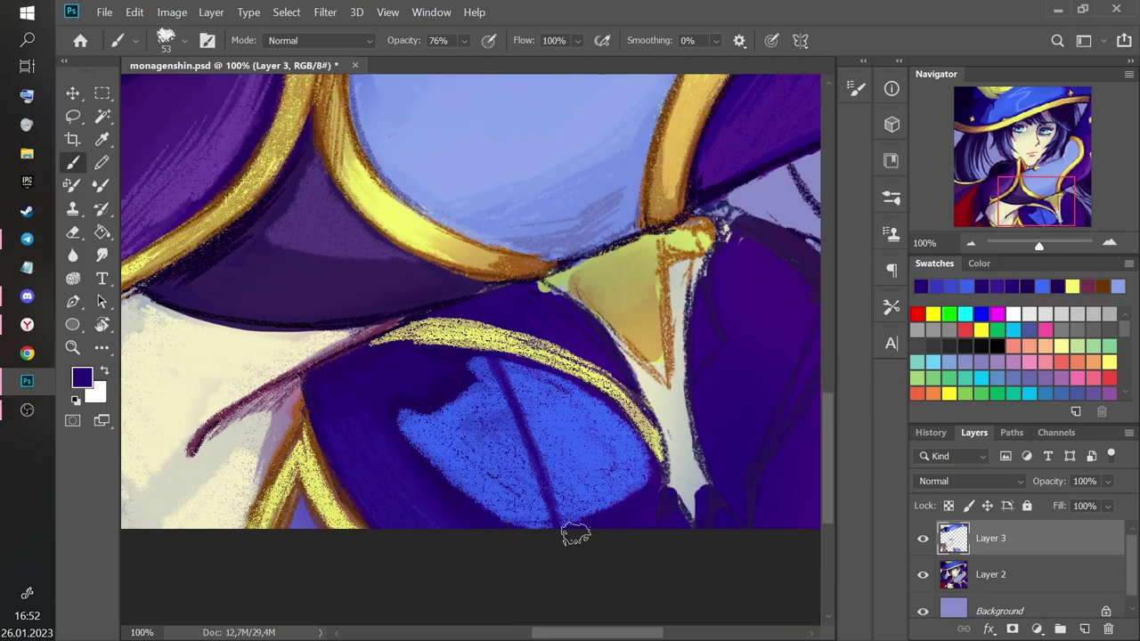
Dab sampled yellow accents on both sides of the pale gap's base with a size 31 brush, trimming them with dark indigo.
alt+click(314, 212)
right_click(683, 519)
key(Return)
drag(664, 518, 683, 541)
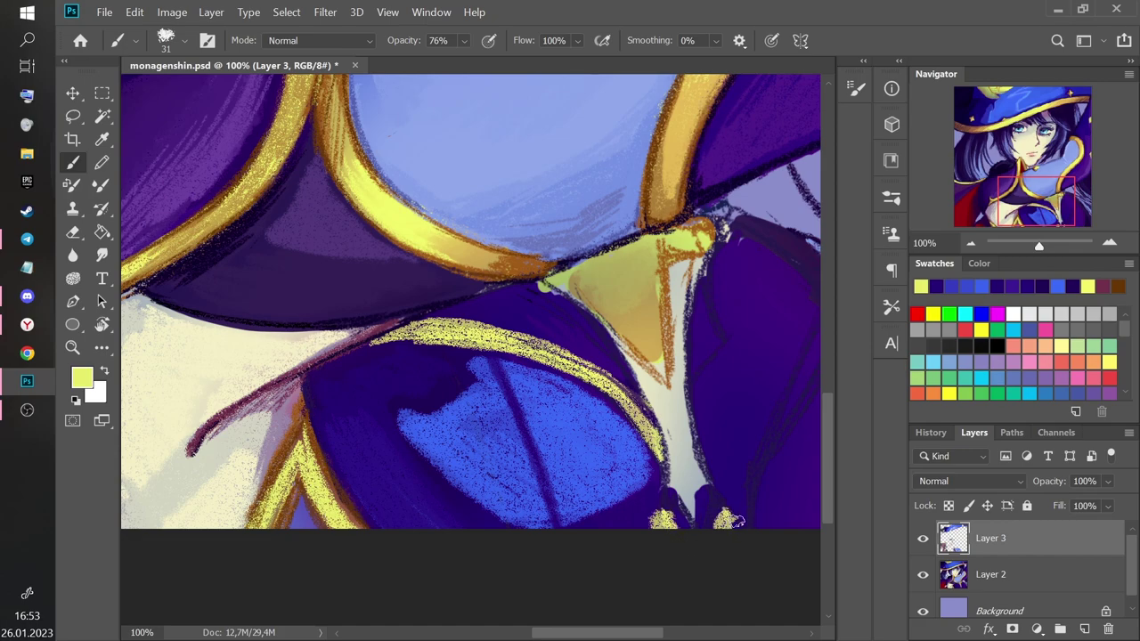
alt+click(663, 485)
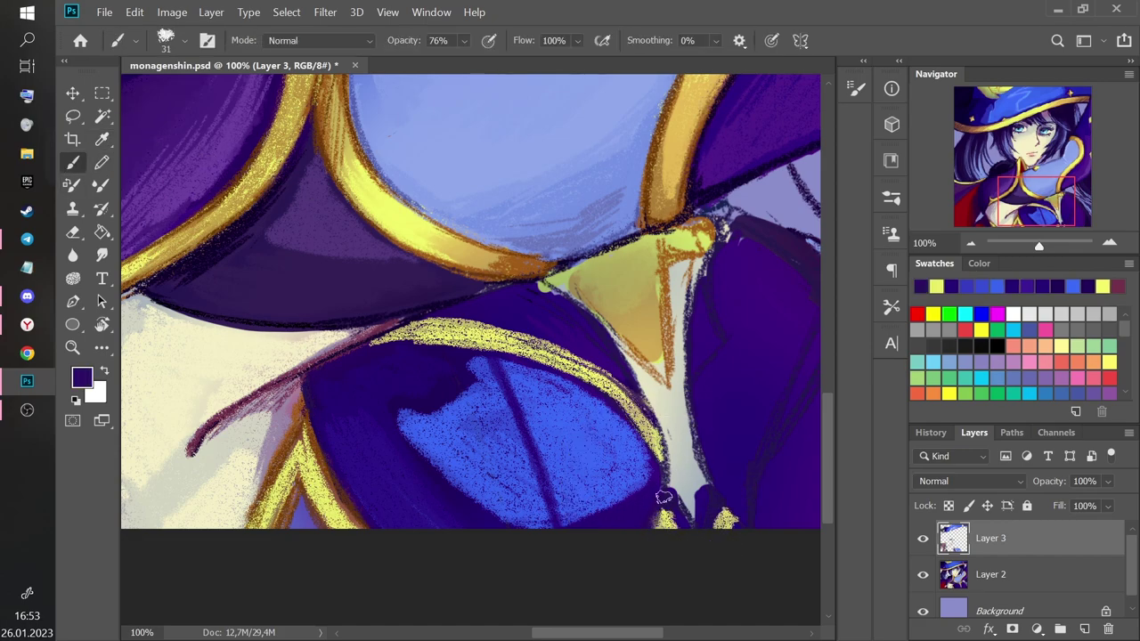
Add lighter blue highlights to both halves of the thigh's blue patch with a light blue sampled from the hat.
click(102, 140)
drag(1039, 246, 1032, 246)
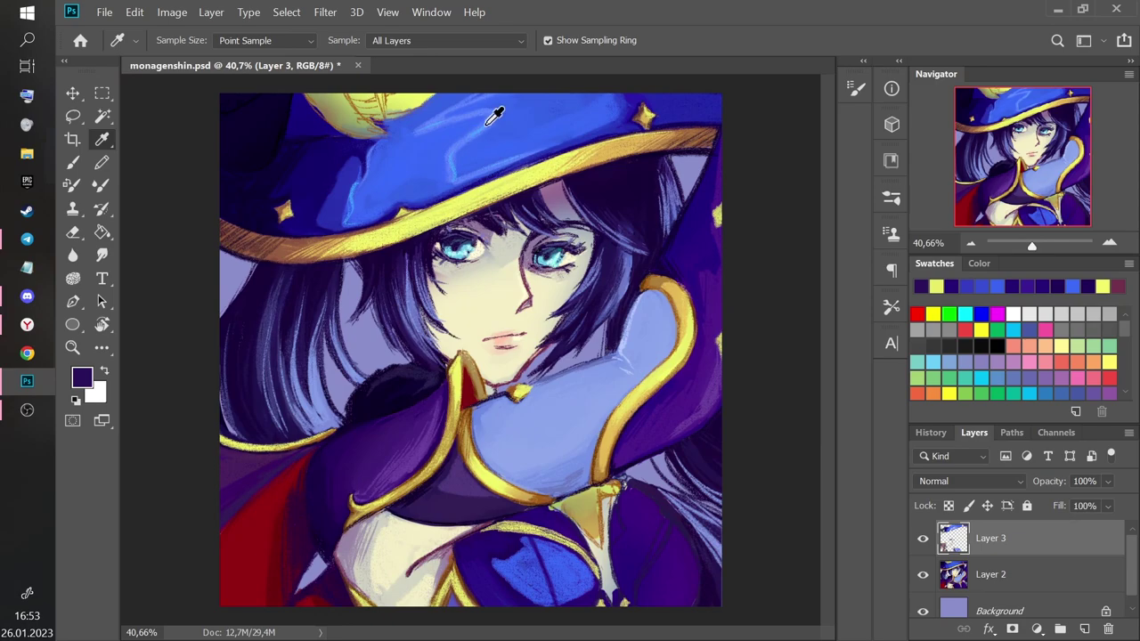
click(484, 123)
click(1039, 246)
drag(828, 370, 828, 420)
key(b)
mouse_move(345, 417)
mouse_down()
mouse_move(373, 440)
mouse_move(375, 495)
mouse_move(358, 445)
mouse_move(328, 432)
mouse_move(408, 387)
mouse_move(475, 432)
mouse_move(445, 487)
mouse_up()
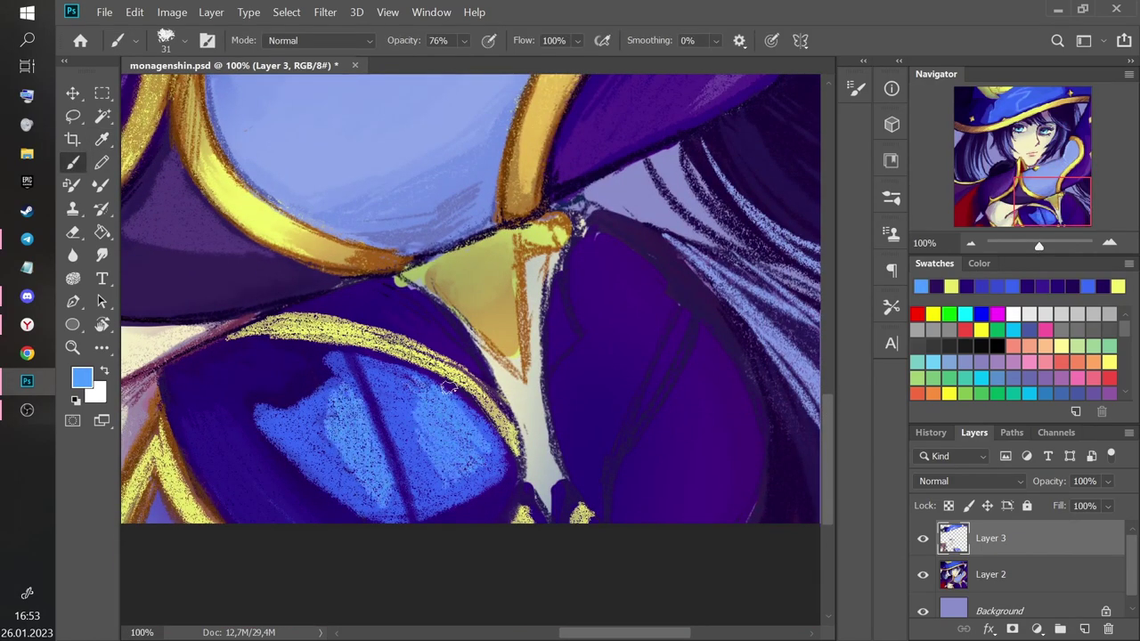
Shade the small yellow accents at the pale gap's base with sampled brown.
key(i)
click(394, 241)
key(b)
key(ctrl+z)
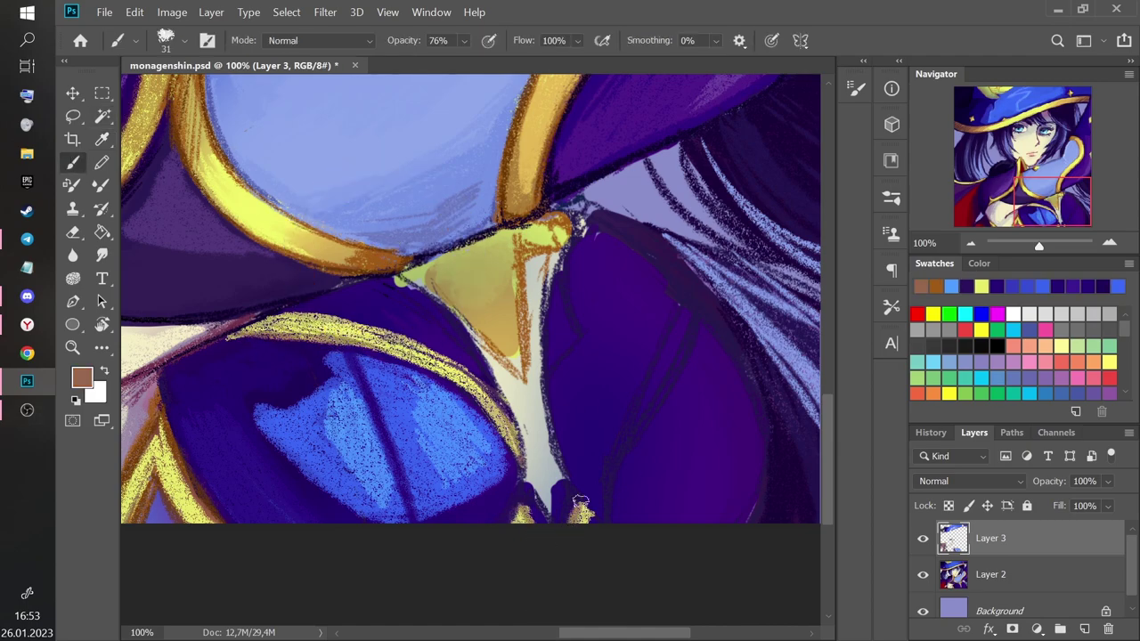
Extend the pale central gap at its base and along its right edge with jagged strokes of sampled pale grey.
key(i)
click(542, 377)
key(b)
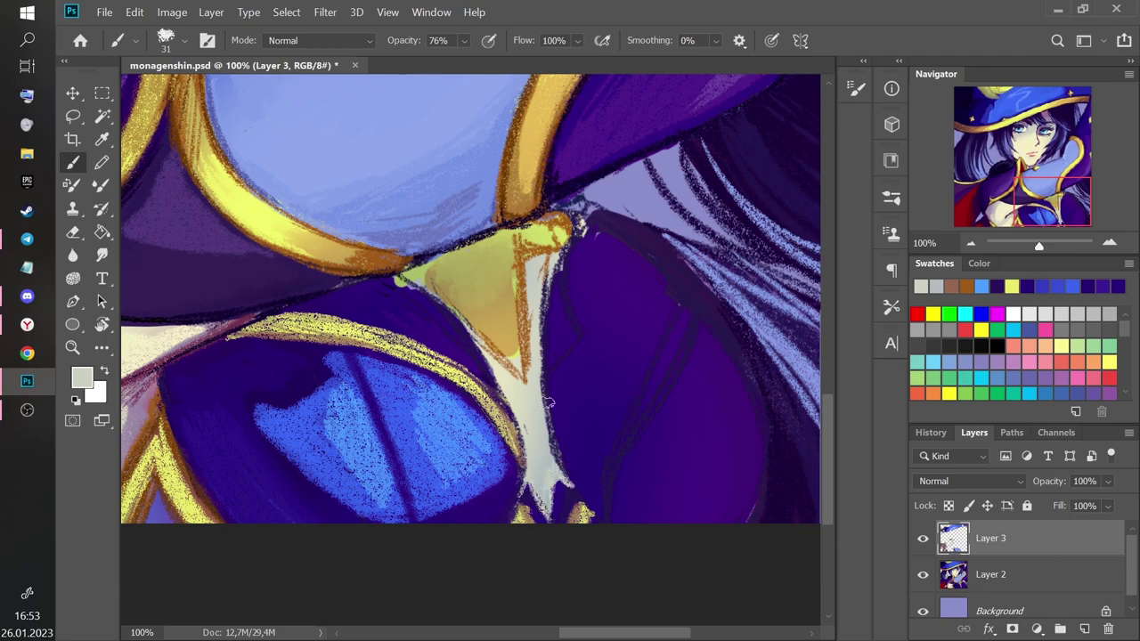
drag(548, 415, 559, 470)
mouse_move(541, 391)
mouse_down()
mouse_move(560, 305)
mouse_move(545, 264)
mouse_move(539, 332)
mouse_move(552, 308)
mouse_up()
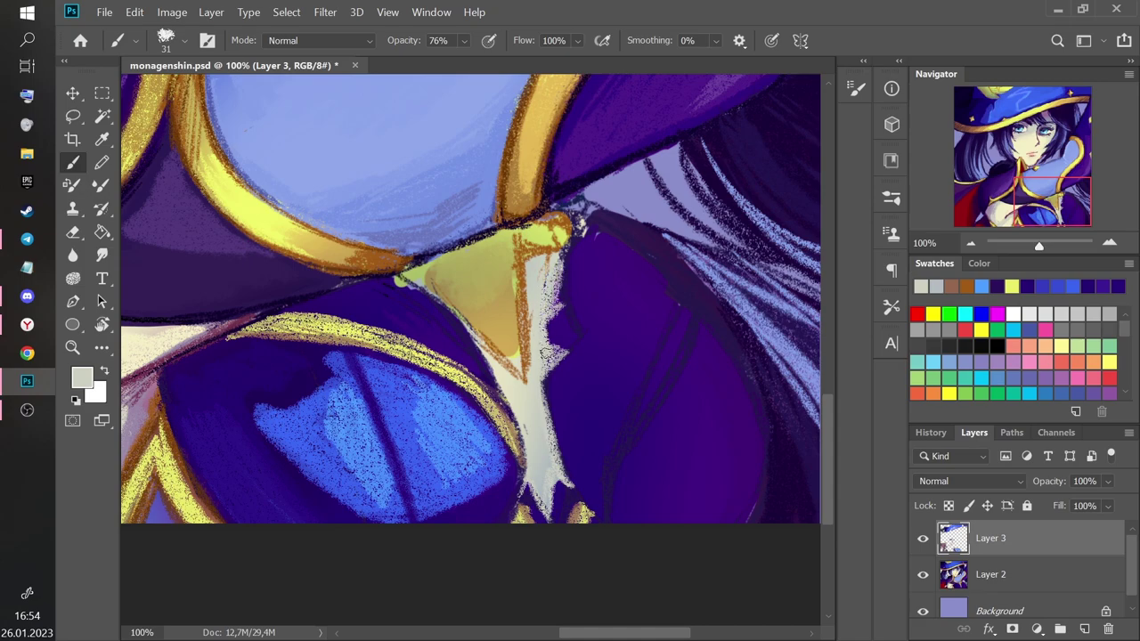
Paint a curved trim rising from the pale gap's base along the other thigh with sampled yellow, widening its upper end.
alt+click(374, 334)
drag(570, 459, 673, 260)
drag(689, 275, 570, 480)
drag(570, 425, 685, 272)
drag(659, 334, 680, 263)
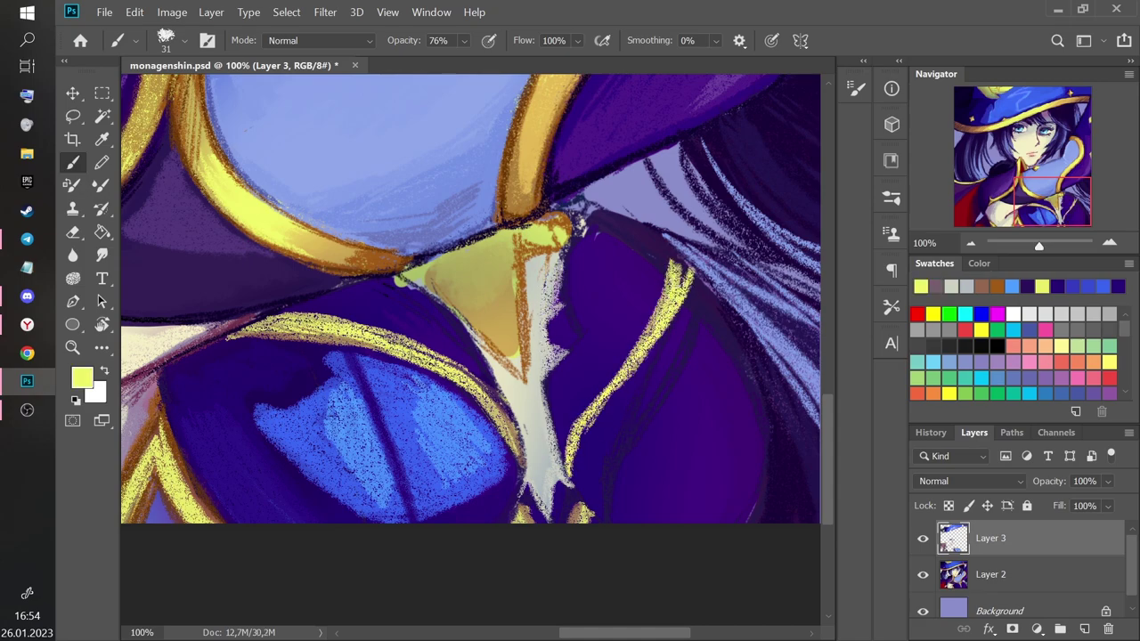
drag(623, 383, 685, 263)
drag(659, 348, 686, 249)
drag(695, 302, 681, 249)
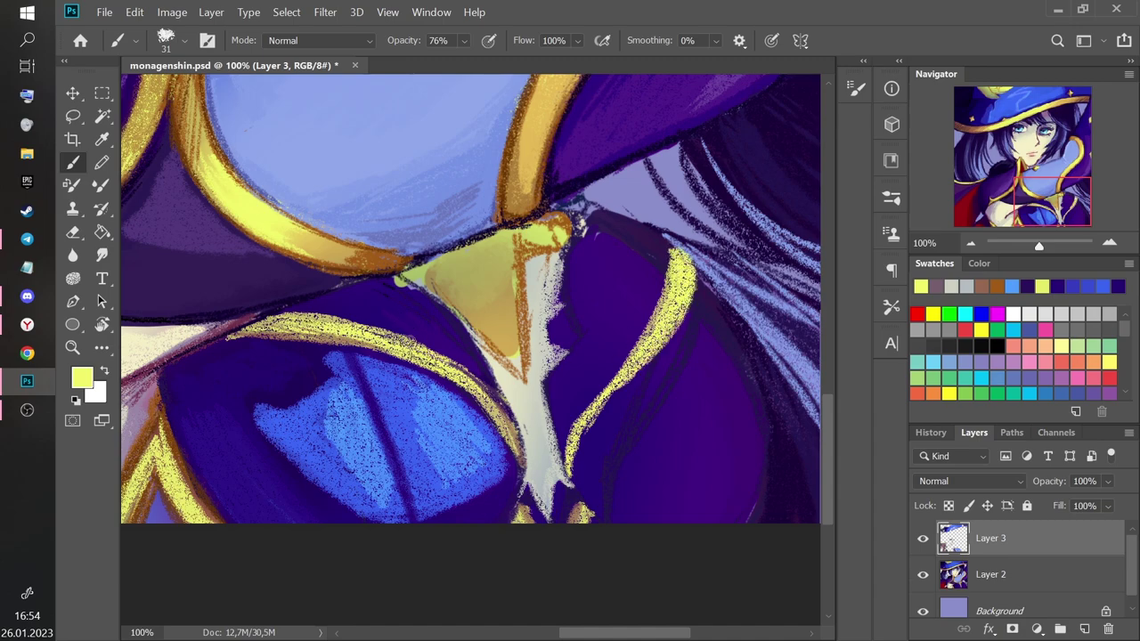
Paint a blue highlight along the outer side of the new yellow trim with sampled blue.
key(i)
click(621, 430)
click(419, 461)
click(75, 166)
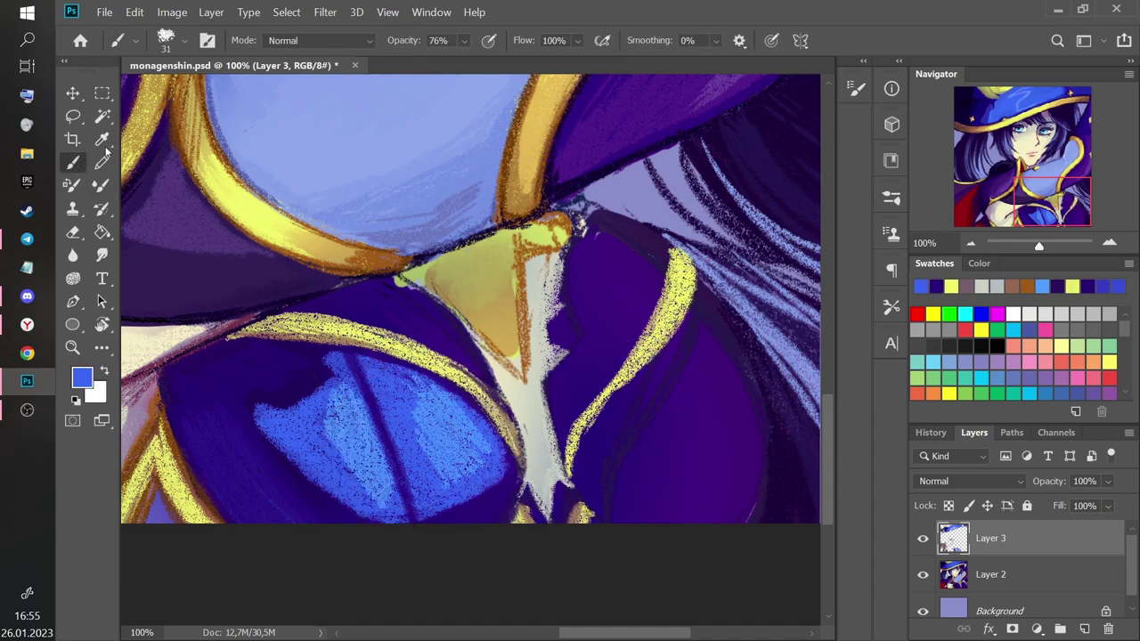
drag(579, 479, 623, 391)
mouse_move(593, 431)
mouse_down()
mouse_move(670, 387)
mouse_move(671, 363)
mouse_move(655, 366)
mouse_move(690, 332)
mouse_up()
mouse_move(655, 366)
mouse_down()
mouse_move(691, 331)
mouse_move(686, 370)
mouse_up()
mouse_move(635, 401)
mouse_down()
mouse_move(673, 386)
mouse_move(578, 469)
mouse_move(609, 404)
mouse_move(696, 430)
mouse_move(613, 419)
mouse_move(710, 369)
mouse_move(708, 331)
mouse_up()
drag(703, 392, 704, 307)
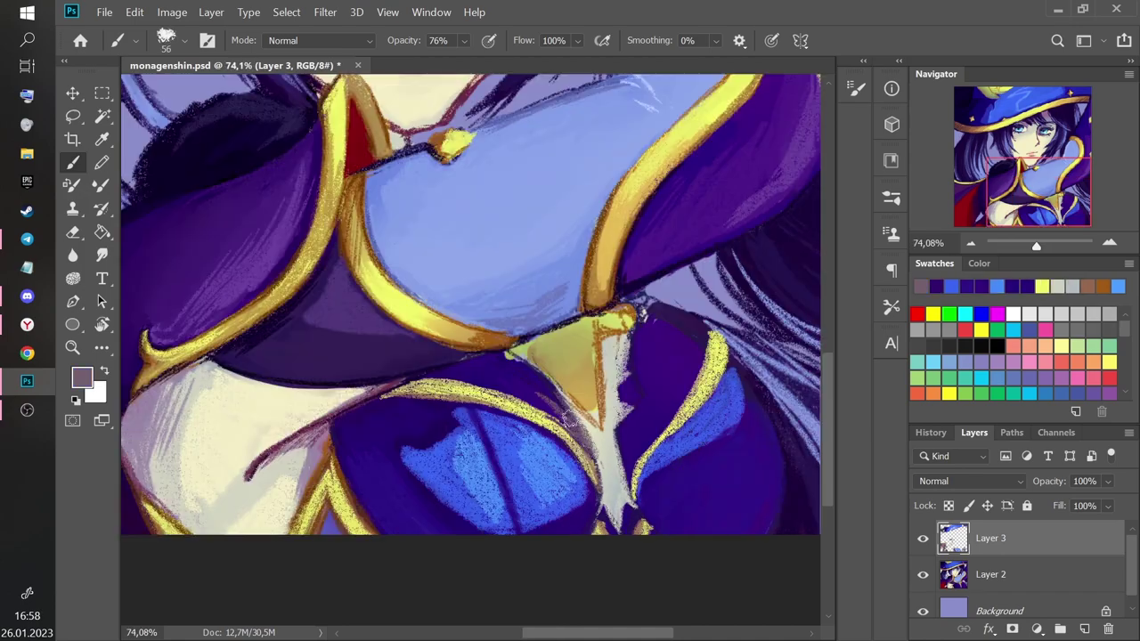
Fill the areas between the yellow trims and pale gap with muted mauve and cut into them with sampled dark indigo.
mouse_move(567, 418)
mouse_down()
mouse_move(504, 385)
mouse_move(554, 410)
mouse_up()
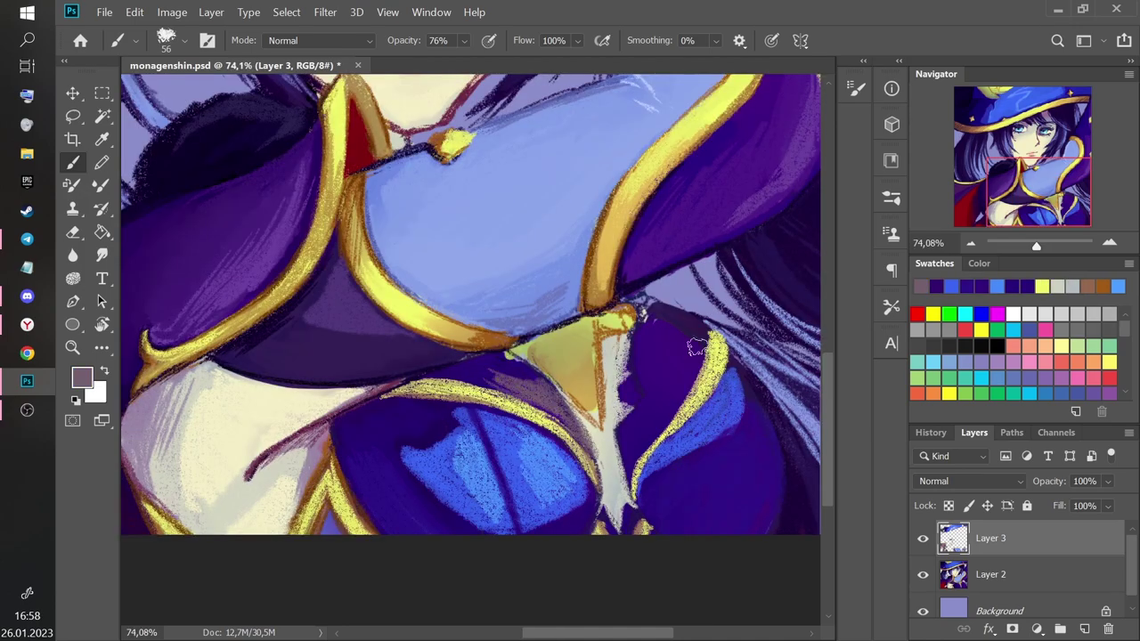
mouse_move(627, 463)
mouse_down()
mouse_move(642, 401)
mouse_move(649, 419)
mouse_move(682, 385)
mouse_move(629, 463)
mouse_move(648, 355)
mouse_move(677, 380)
mouse_move(661, 310)
mouse_move(646, 394)
mouse_up()
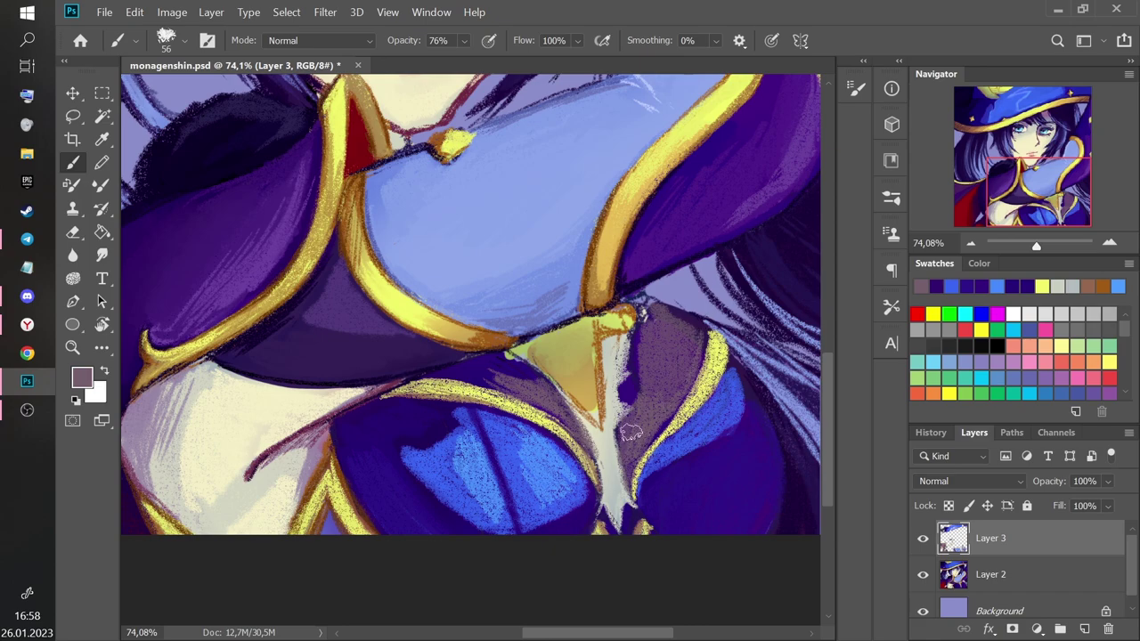
alt+click(526, 374)
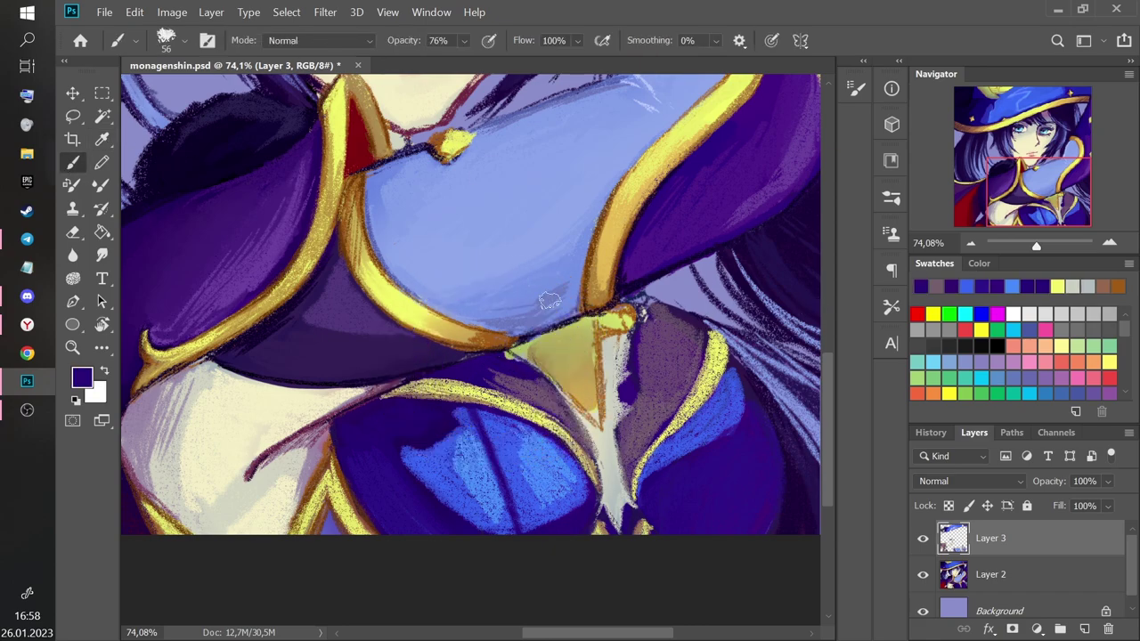
drag(627, 395, 643, 368)
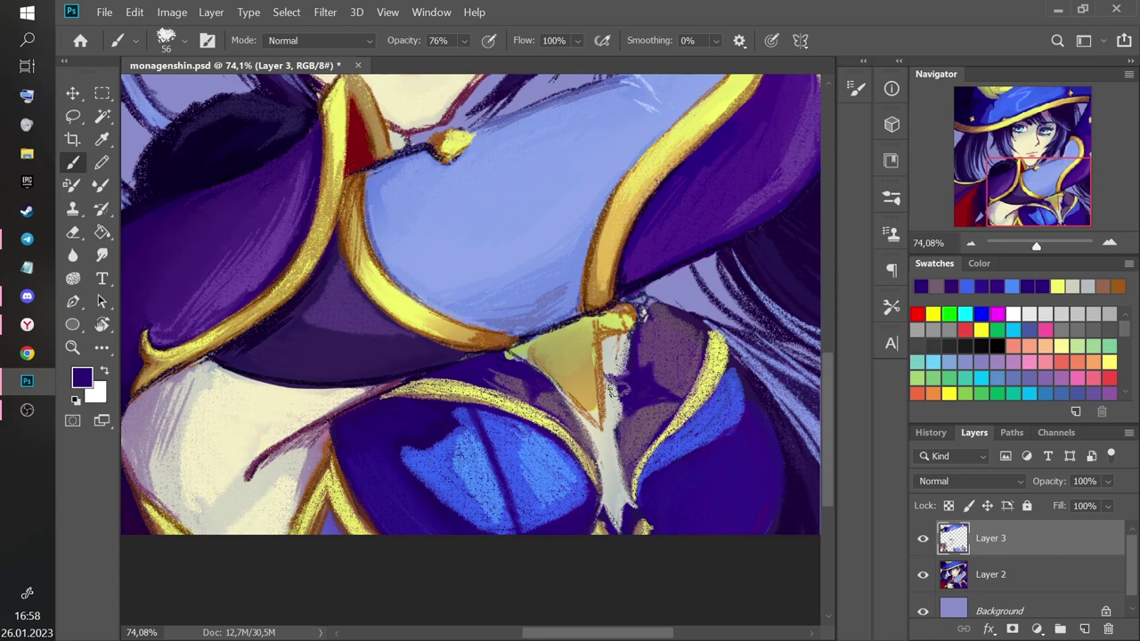
key(ctrl+z)
Refine the ragged shapes beside the pale gap with sampled pale grey and near-black.
alt+click(157, 103)
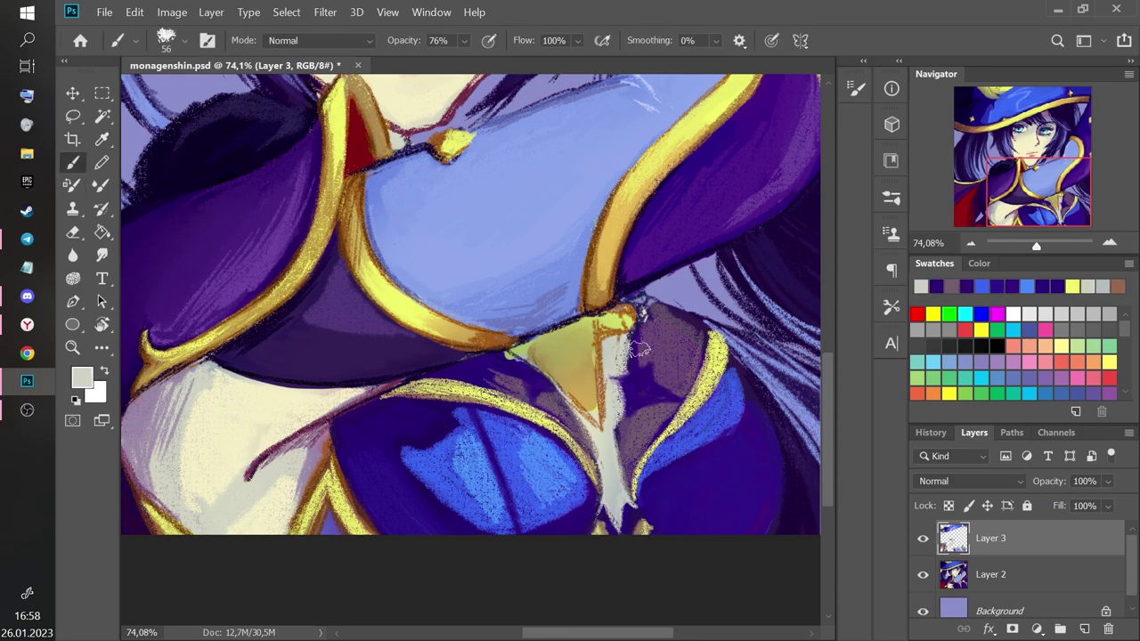
alt+click(256, 329)
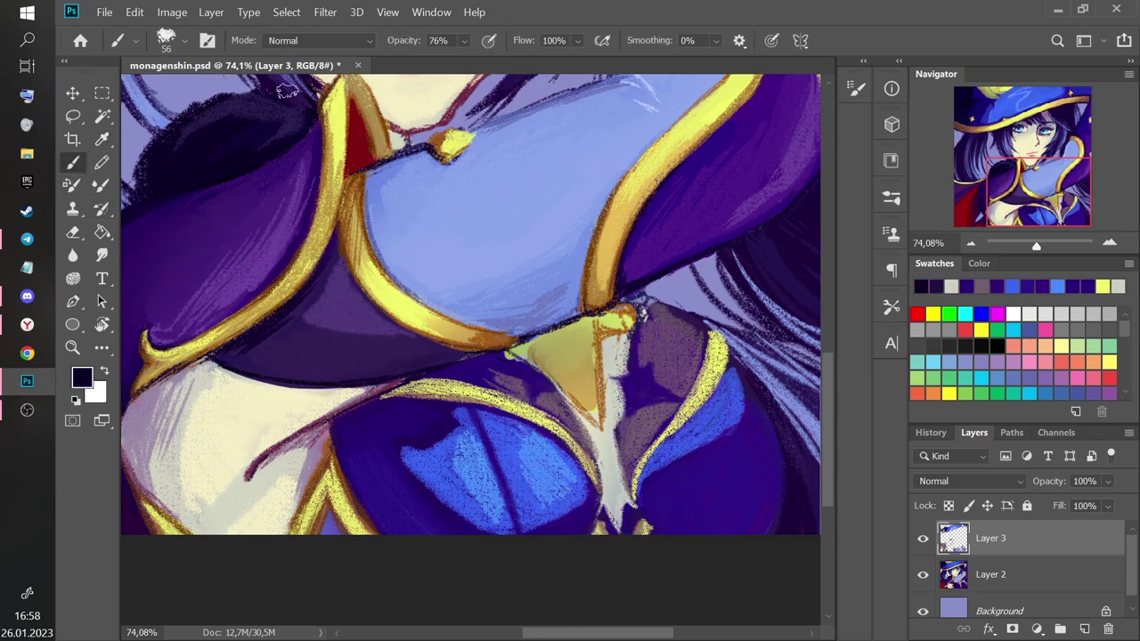
key(ctrl+z)
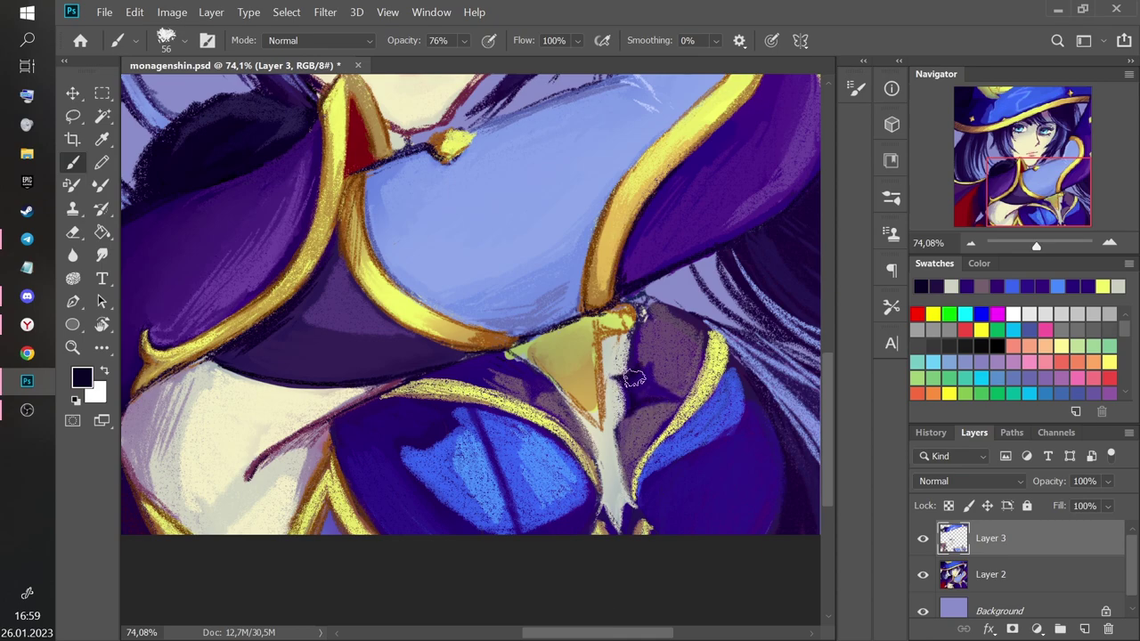
key(ctrl+z)
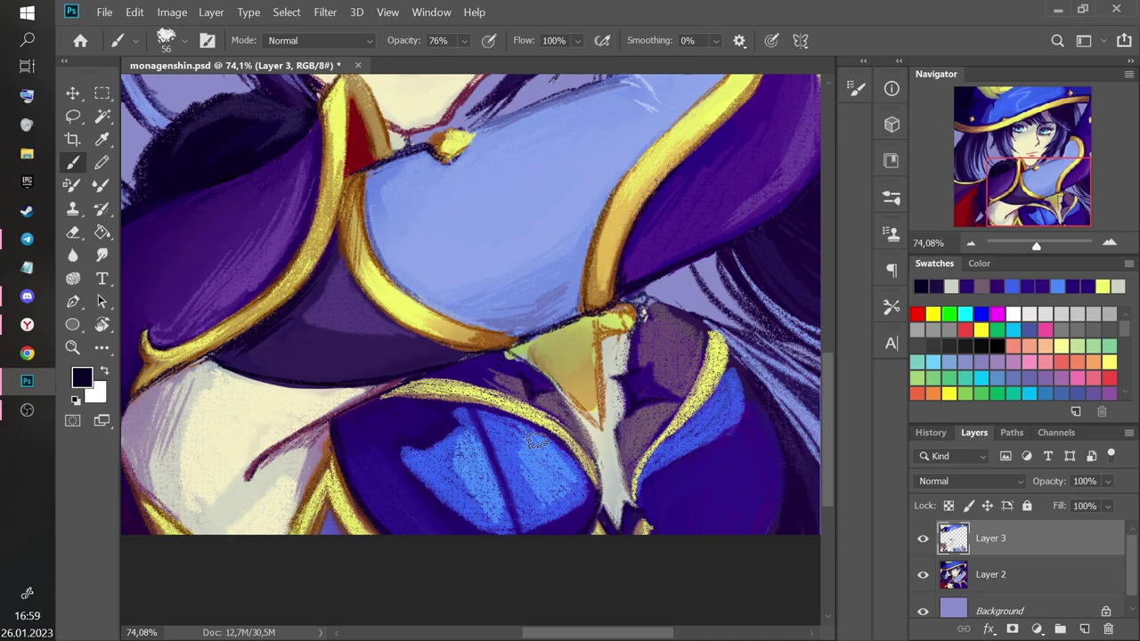
Retouch the mauve area inside the right thigh's yellow trim with sampled muted mauve.
alt+click(303, 85)
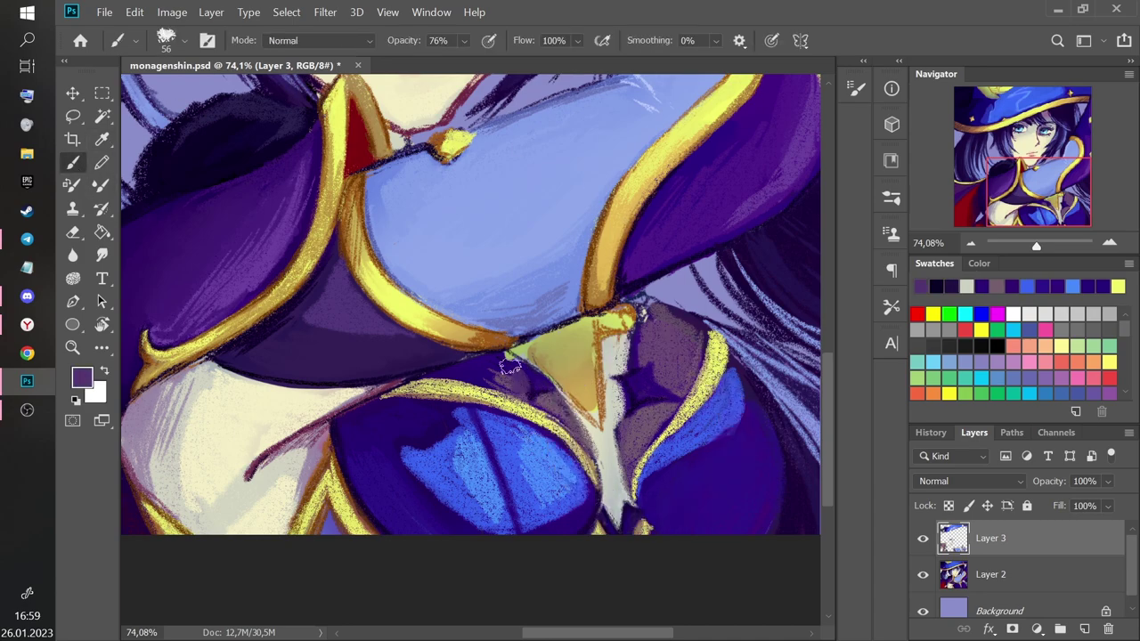
key(alt)
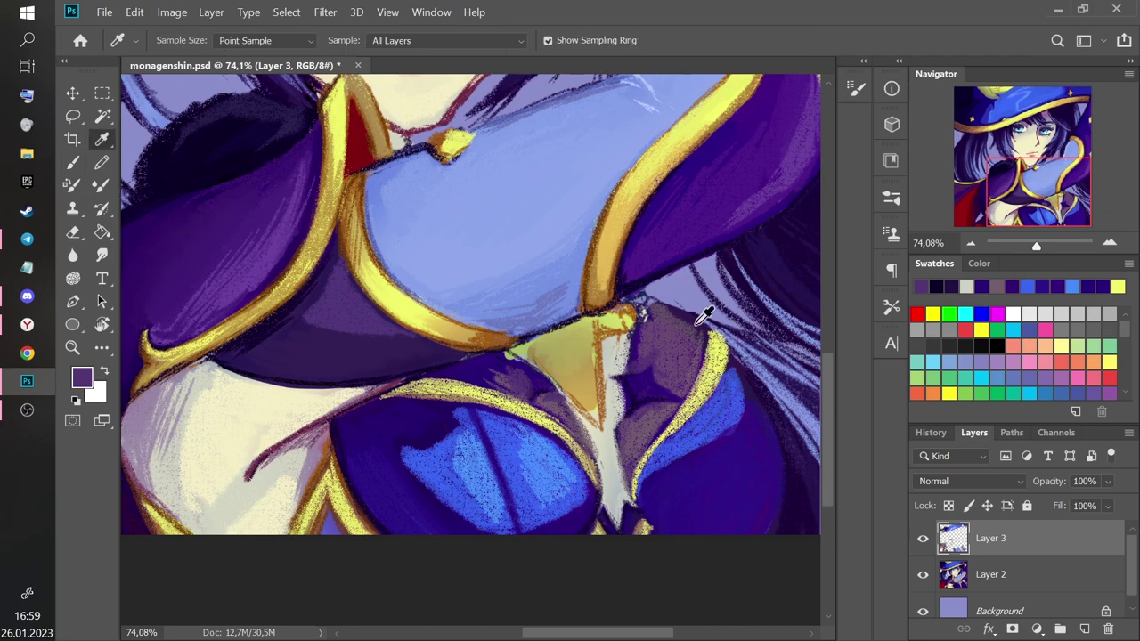
alt+click(630, 434)
drag(683, 366, 651, 315)
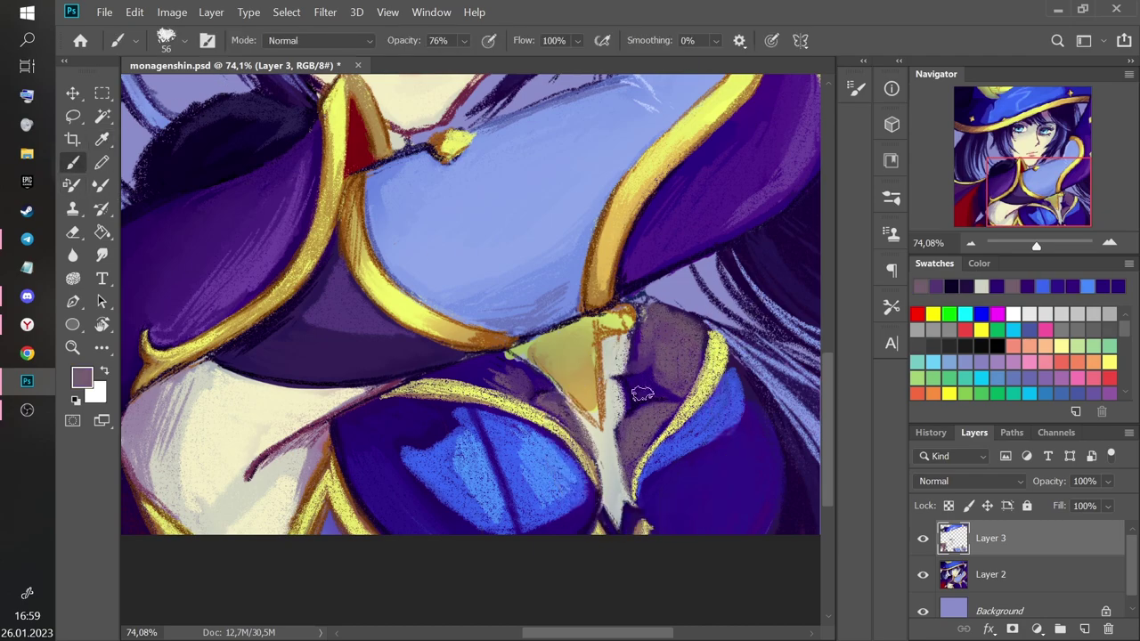
Shade the left trim's outer end with mauve and tidy the edges of both thigh trims with sampled dark indigo.
drag(384, 392, 479, 385)
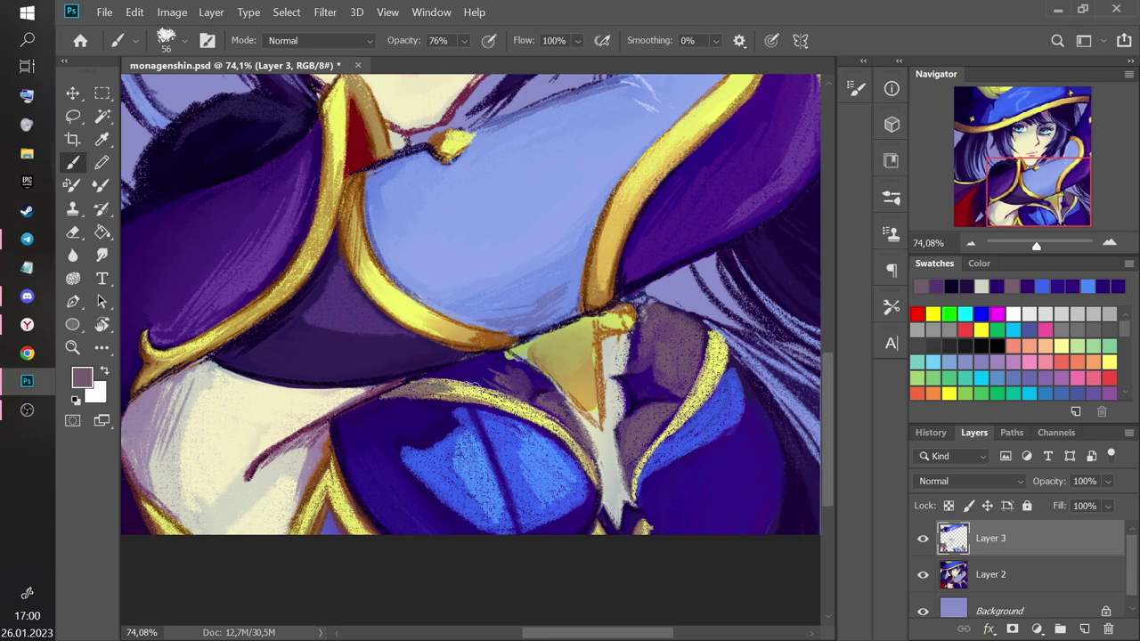
alt+click(408, 429)
key(ctrl+z)
drag(378, 396, 461, 402)
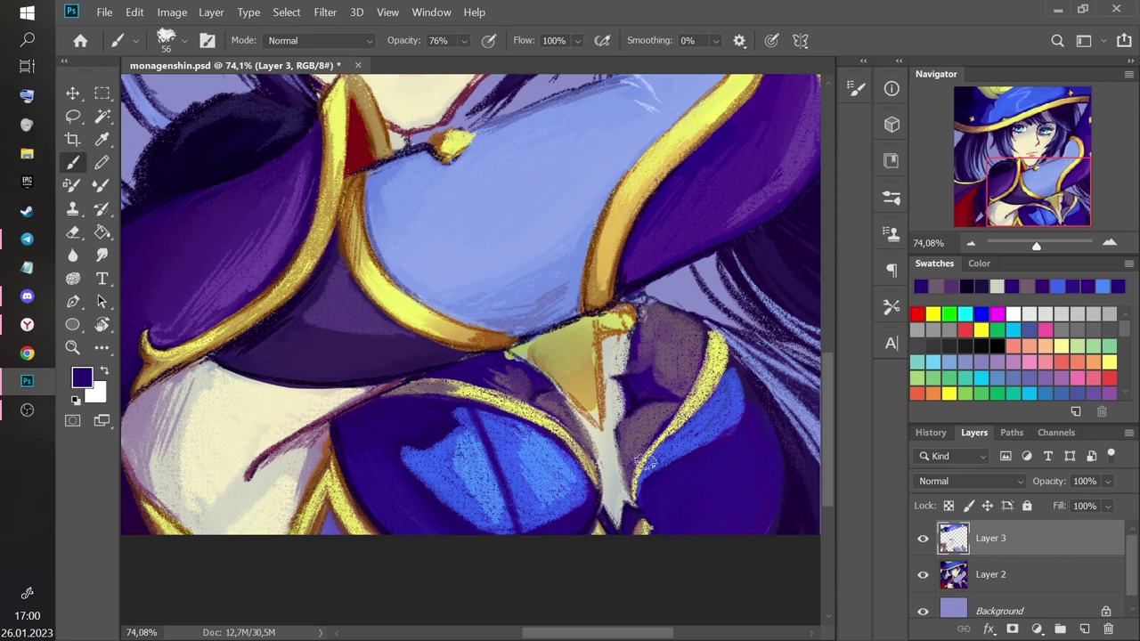
drag(634, 489, 730, 372)
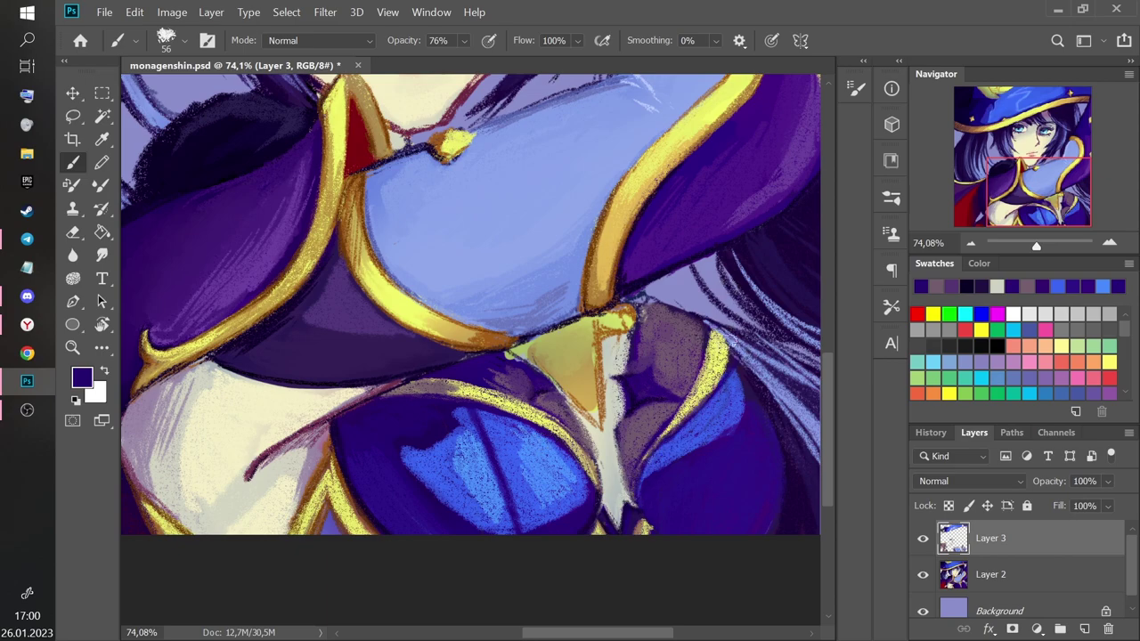
alt+click(351, 433)
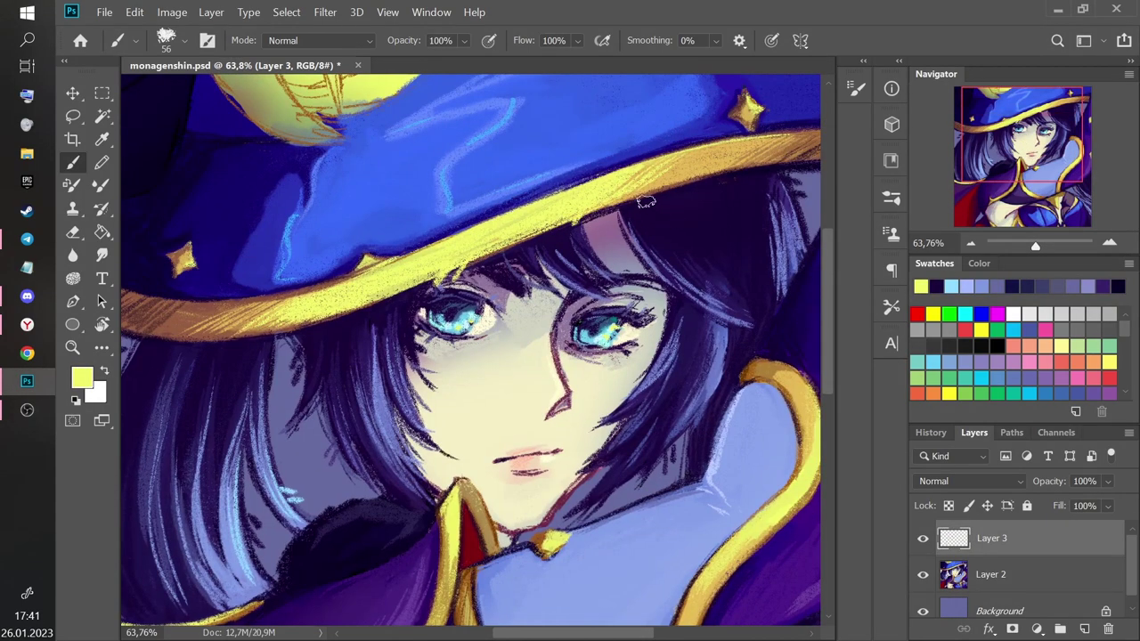
Add short yellow bristle strokes along the hat brim, sleeve and bodice trims, undoing the misplaced ones.
key(ctrl+z)
drag(1009, 162, 1033, 185)
drag(741, 274, 718, 279)
drag(632, 468, 631, 486)
drag(827, 371, 827, 404)
drag(723, 346, 722, 364)
key(ctrl+z)
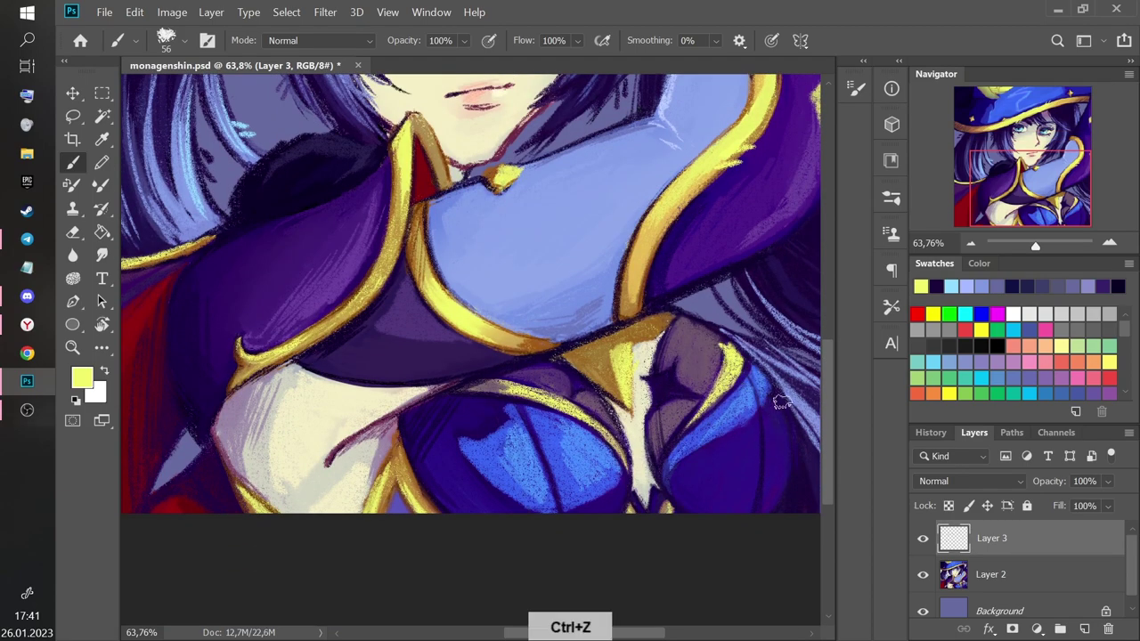
key(ctrl+z)
key(ctrl+z)
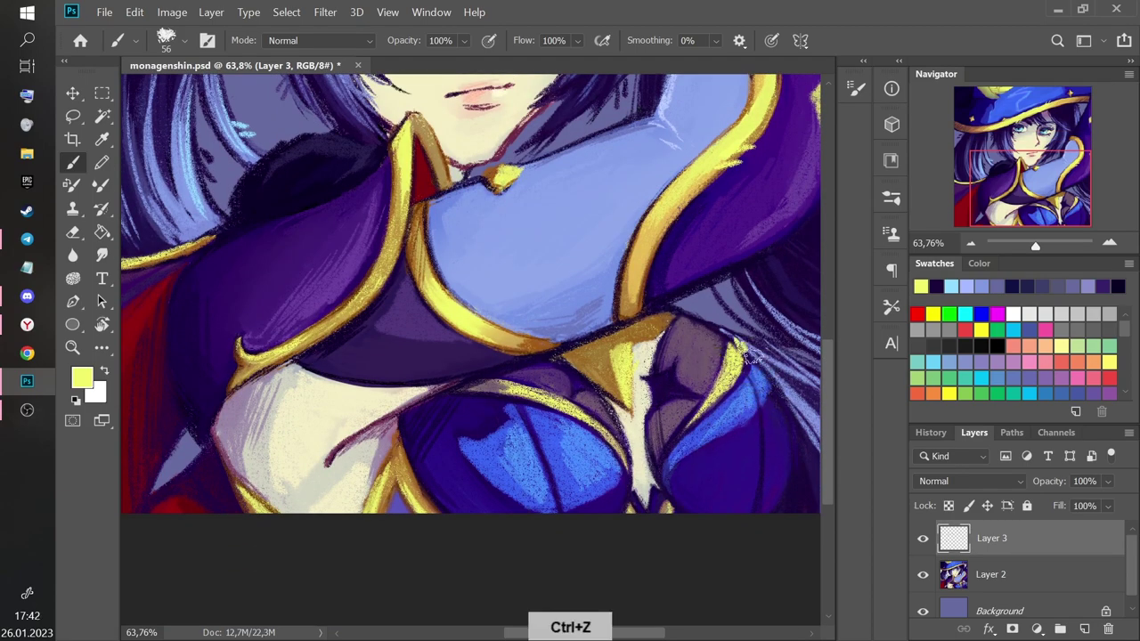
Touch up the red cape's edge with sampled dark red and undo the unwanted strokes.
drag(596, 629, 557, 628)
alt+click(282, 337)
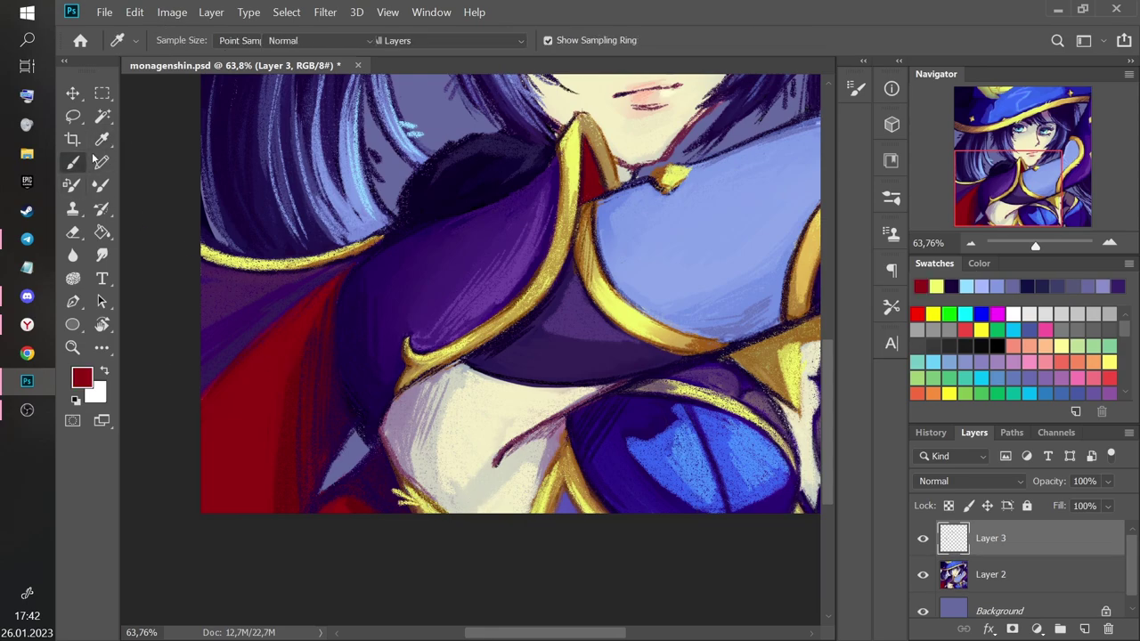
key(ctrl+z)
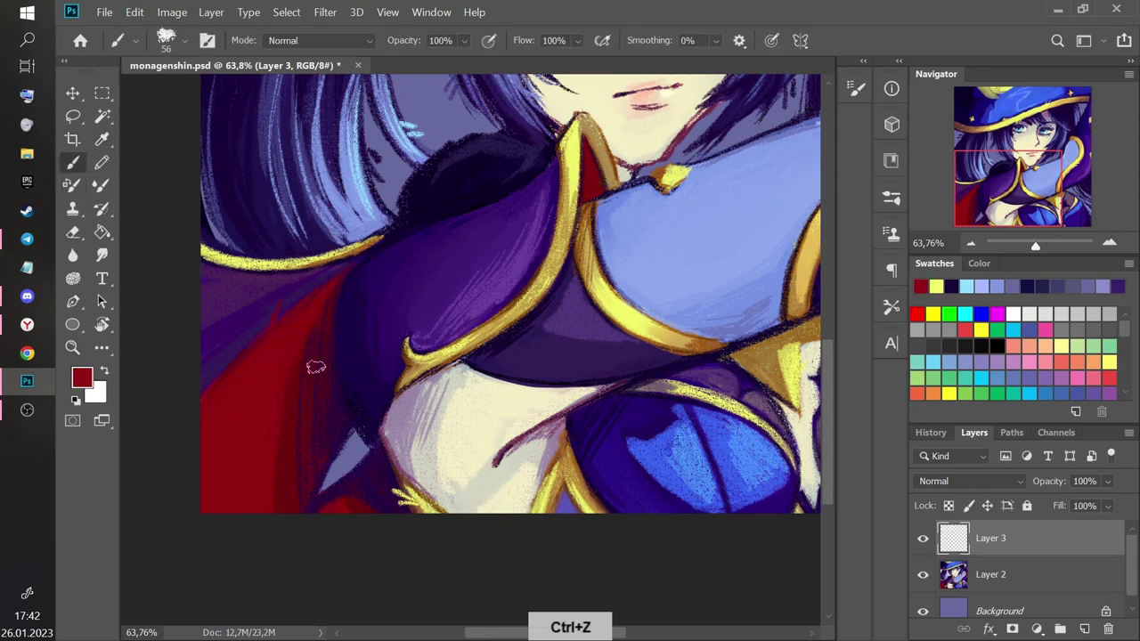
key(ctrl+z)
key(ctrl+z)
Try a sampled bright blue on the hat and undo the last stroke.
drag(981, 185, 996, 120)
alt+click(415, 167)
key(b)
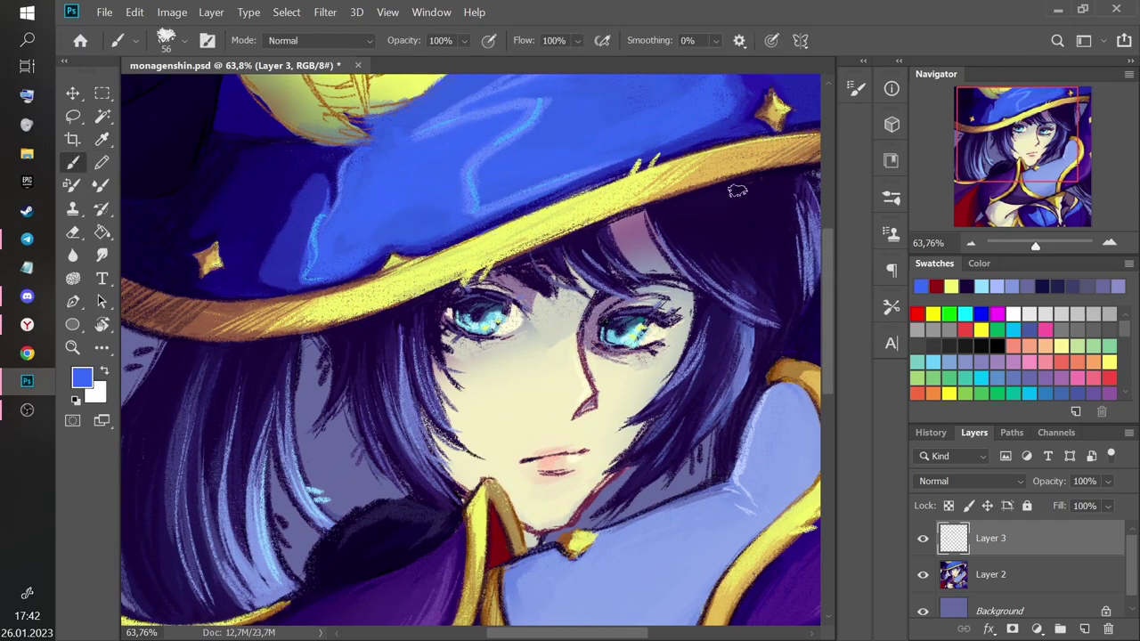
key(ctrl+z)
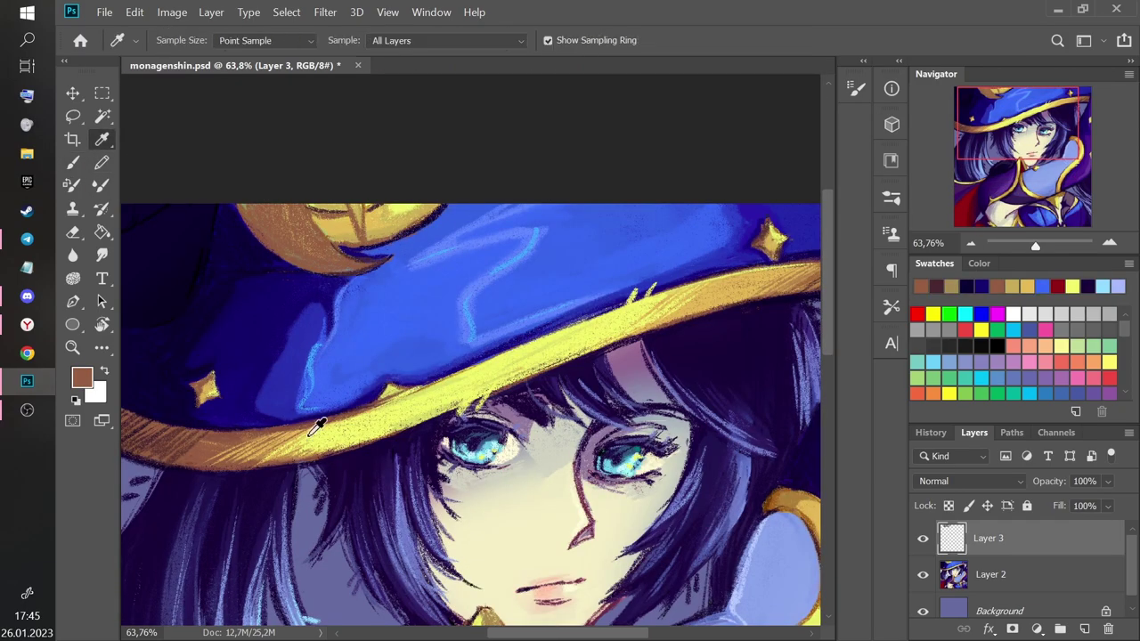
Highlight the hat's crescent moon ornament with sampled light yellow and golden yellow.
click(302, 219)
key(b)
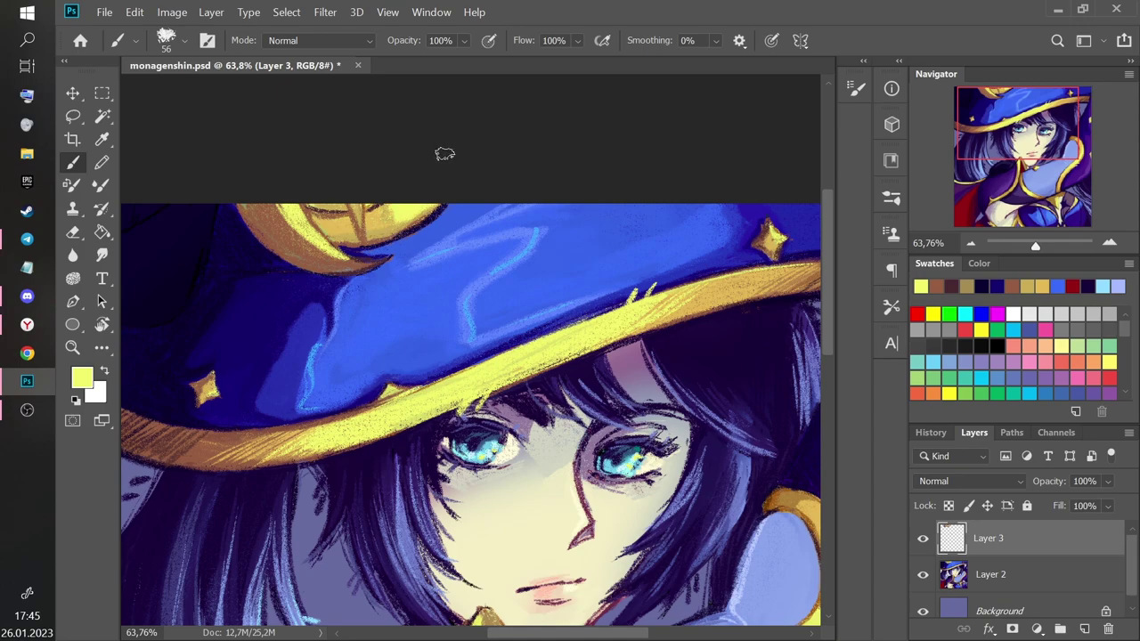
key(ctrl+z)
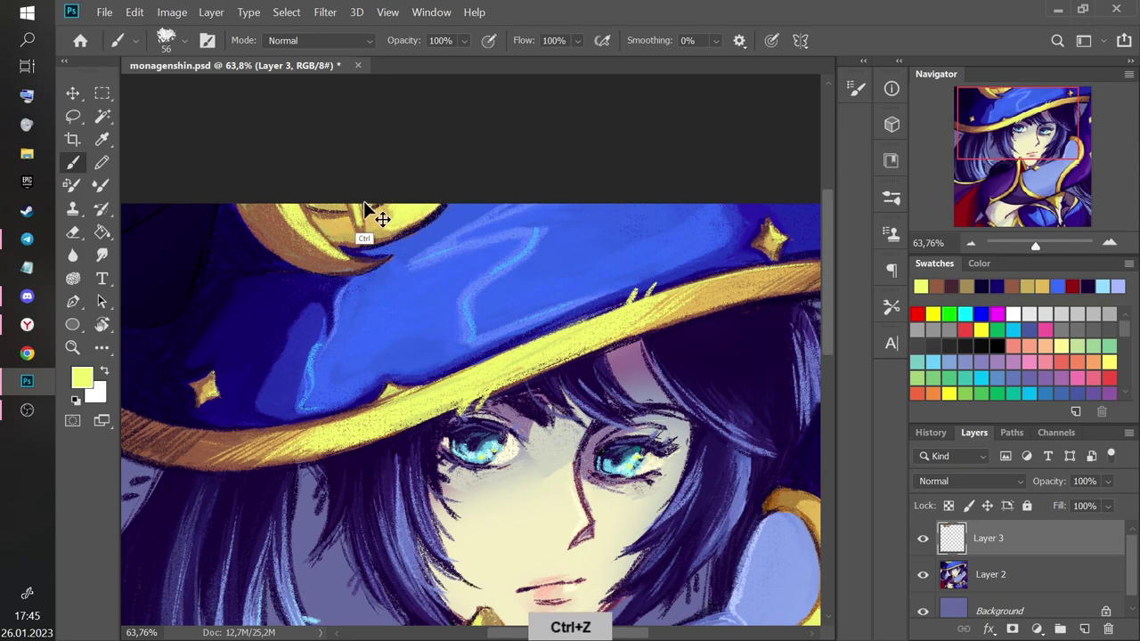
drag(1030, 249, 1041, 248)
drag(1004, 129, 975, 84)
alt+click(456, 105)
mouse_move(315, 80)
mouse_down()
mouse_move(376, 169)
mouse_move(307, 73)
mouse_up()
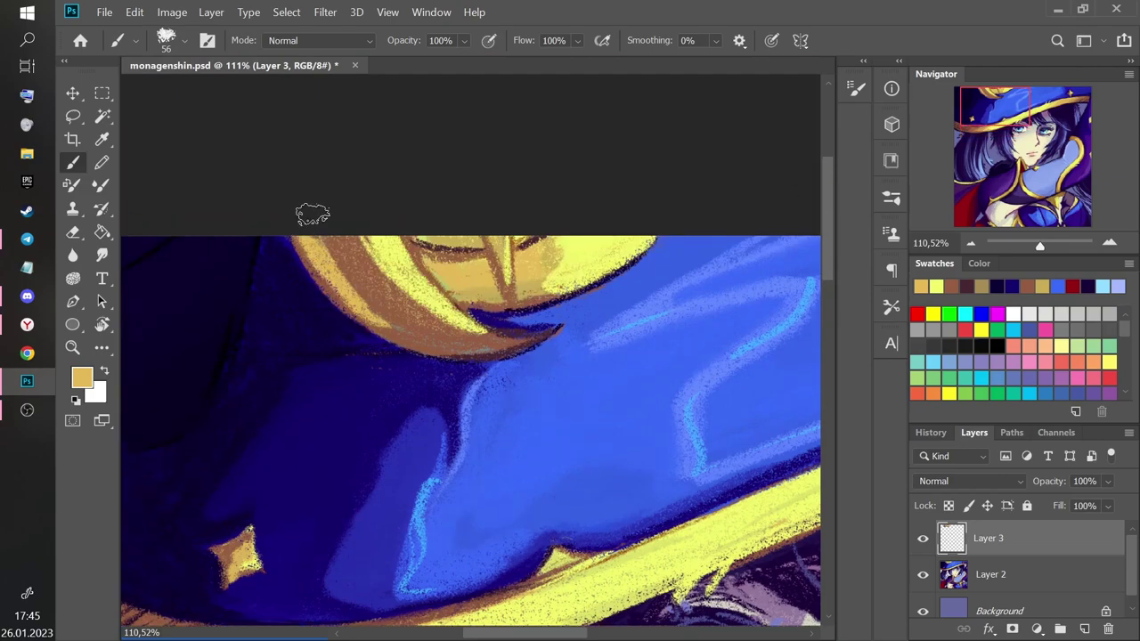
Add short bristle strokes in sampled yellow and brown along the lower edges of the hat's moon ornament.
alt+click(383, 265)
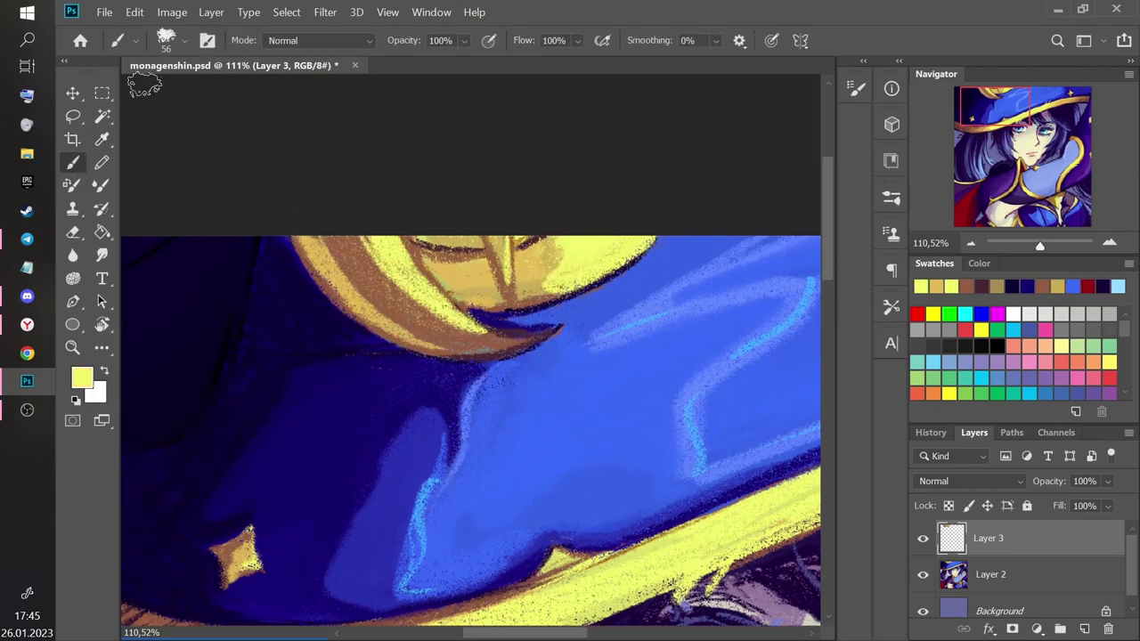
alt+click(328, 283)
drag(354, 317, 332, 345)
drag(372, 324, 359, 341)
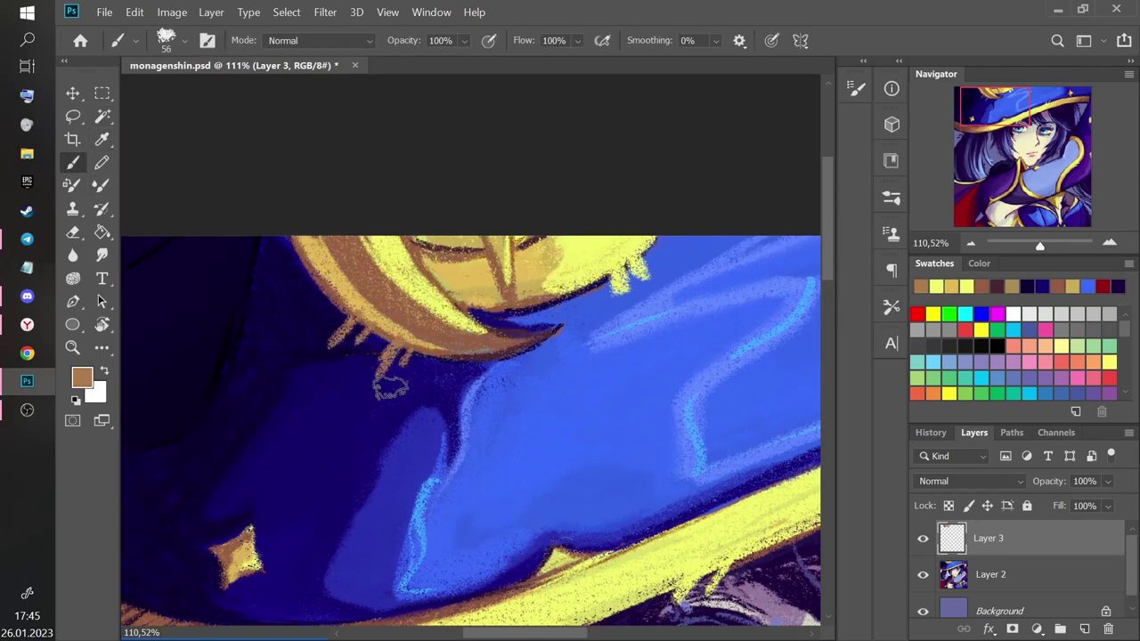
scroll(406, 365, down, 3)
scroll(405, 365, up, 1)
key(ctrl+z)
scroll(405, 365, down, 2)
Darken the shadowed area beside the hat's moon ornament with a near-black colour and save the illustration.
alt+click(272, 381)
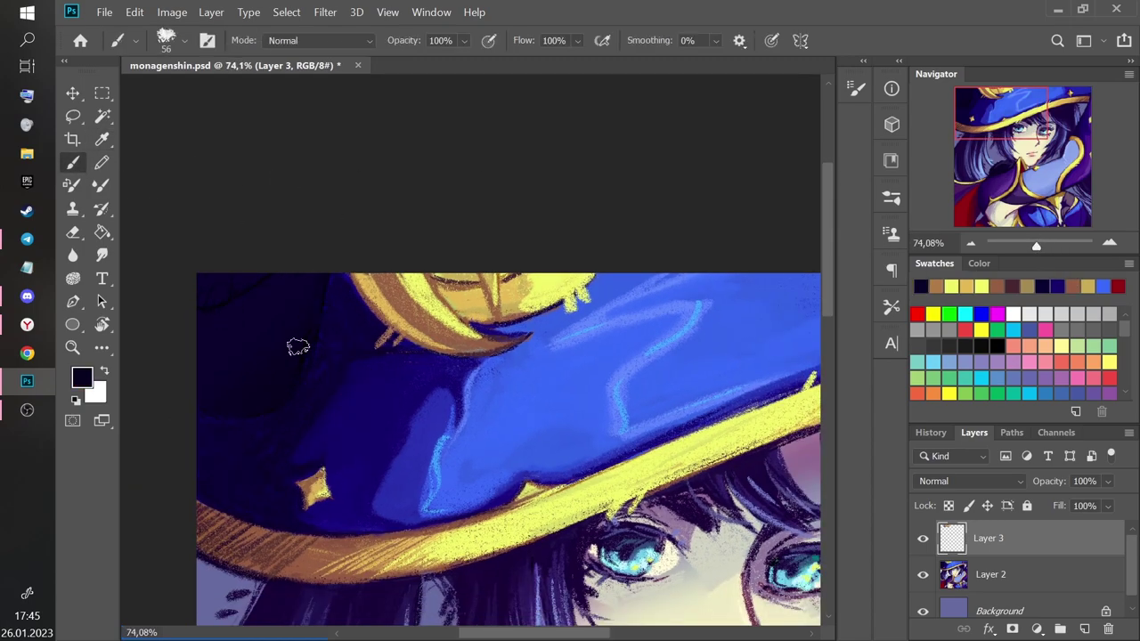
click(82, 377)
click(578, 413)
click(778, 201)
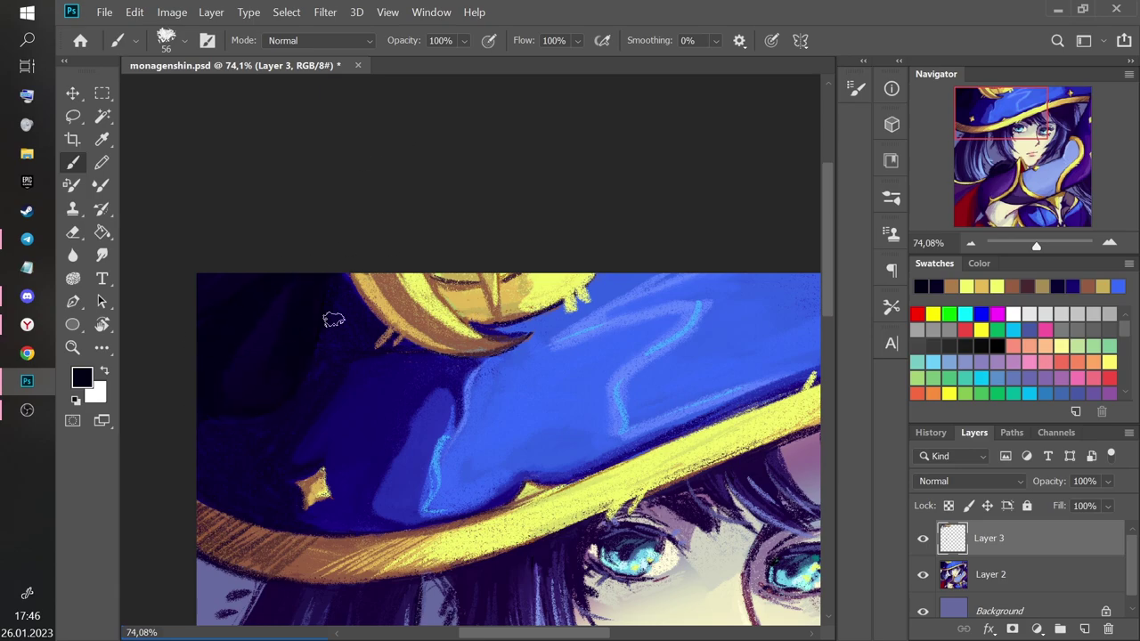
drag(1037, 245, 1027, 211)
key(ctrl+s)
click(1033, 247)
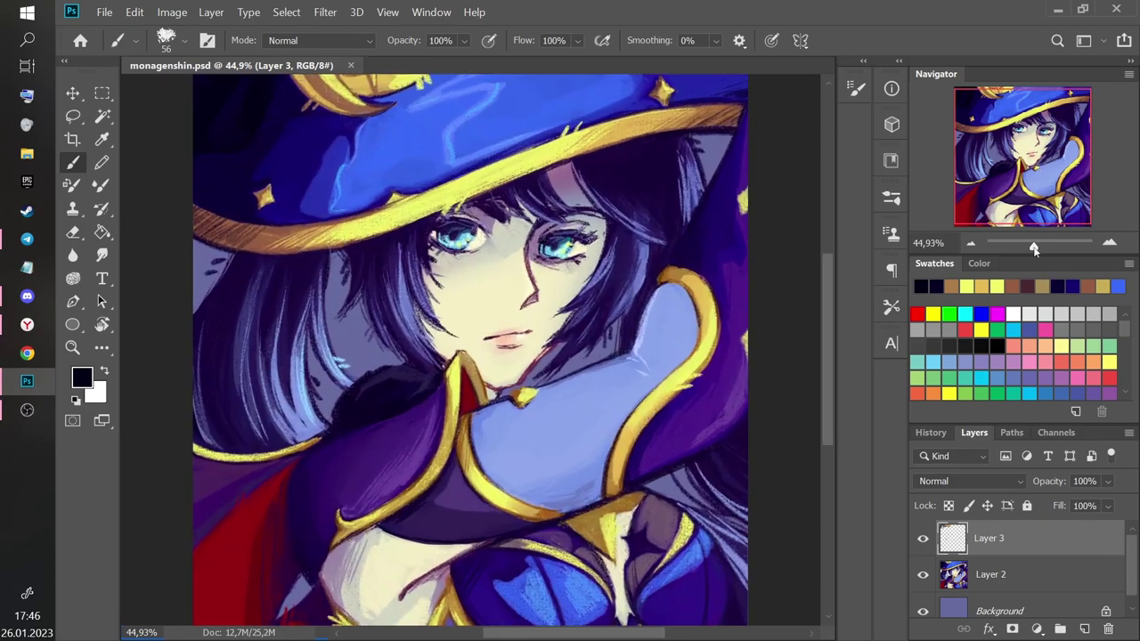
Add short light cyan strokes in the background below the hat brim, undoing the unwanted ones.
click(102, 162)
click(105, 139)
click(418, 120)
click(73, 162)
drag(213, 284, 189, 301)
key(ctrl+z)
key(ctrl+z)
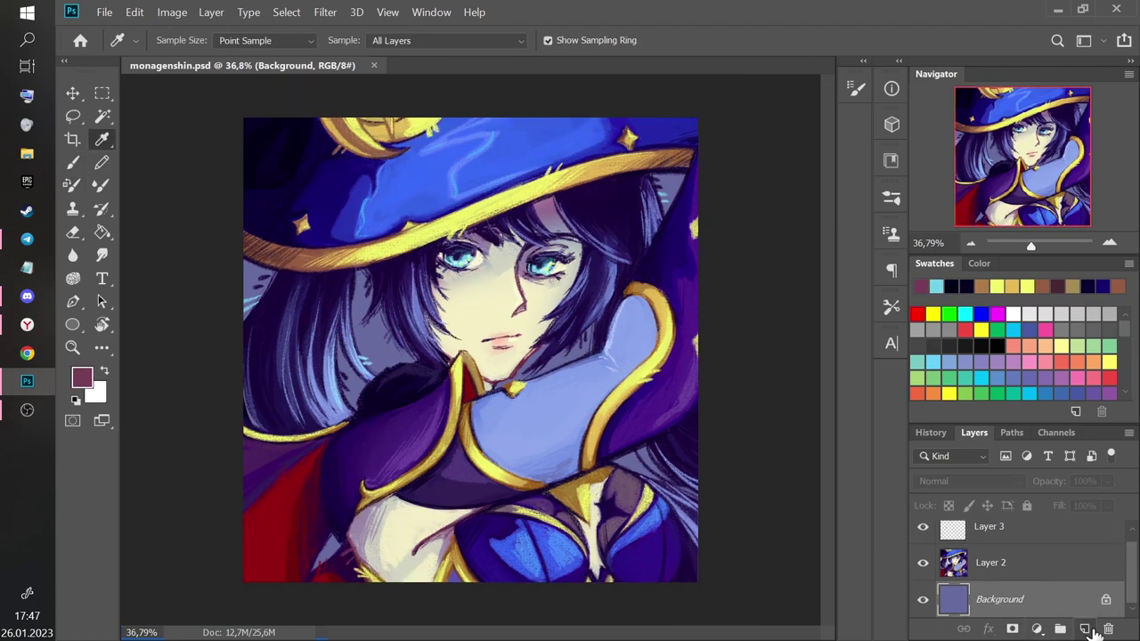
Create a new layer directly above the Background and prepare a size 190 brush in sampled lavender for the backdrop.
click(1085, 630)
click(392, 354)
click(73, 162)
right_click(524, 177)
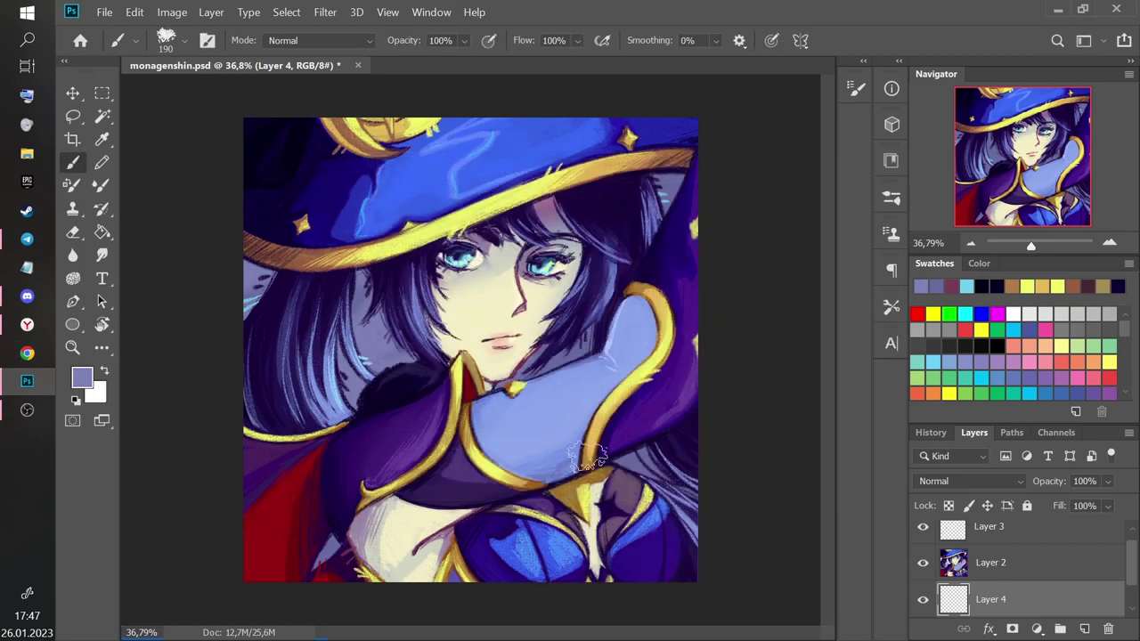
Paint the background gaps around the hair with sampled light blue on the new layer.
click(102, 140)
click(245, 300)
click(73, 162)
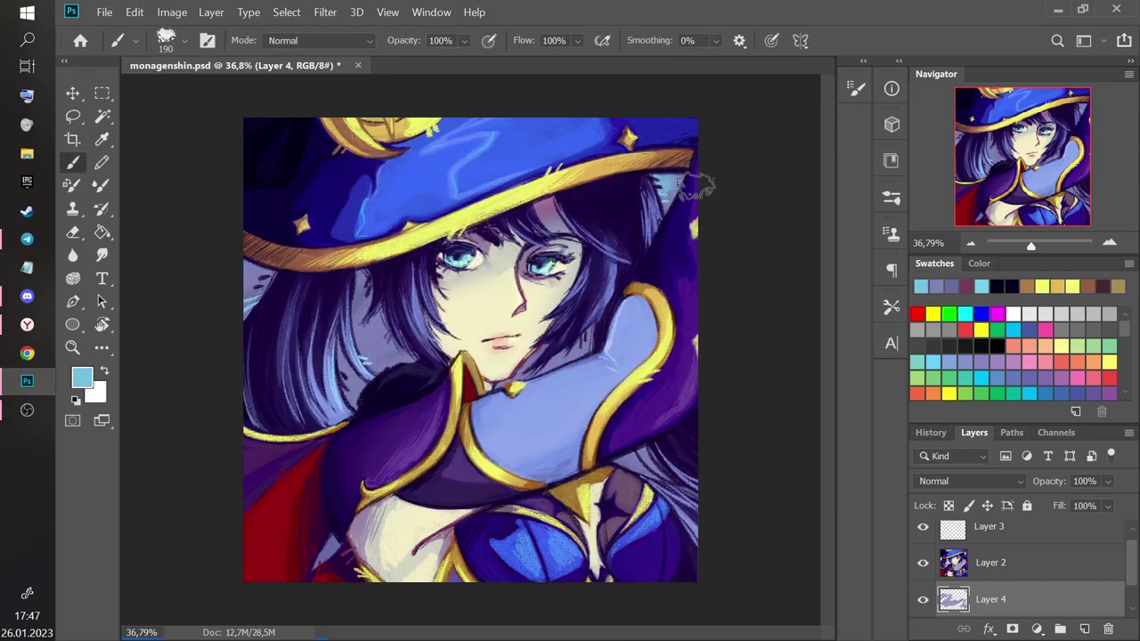
drag(666, 481, 734, 519)
drag(284, 262, 258, 300)
Paint sampled light yellow patches in the background gaps behind the hair and undo the last stroke.
click(102, 139)
click(333, 143)
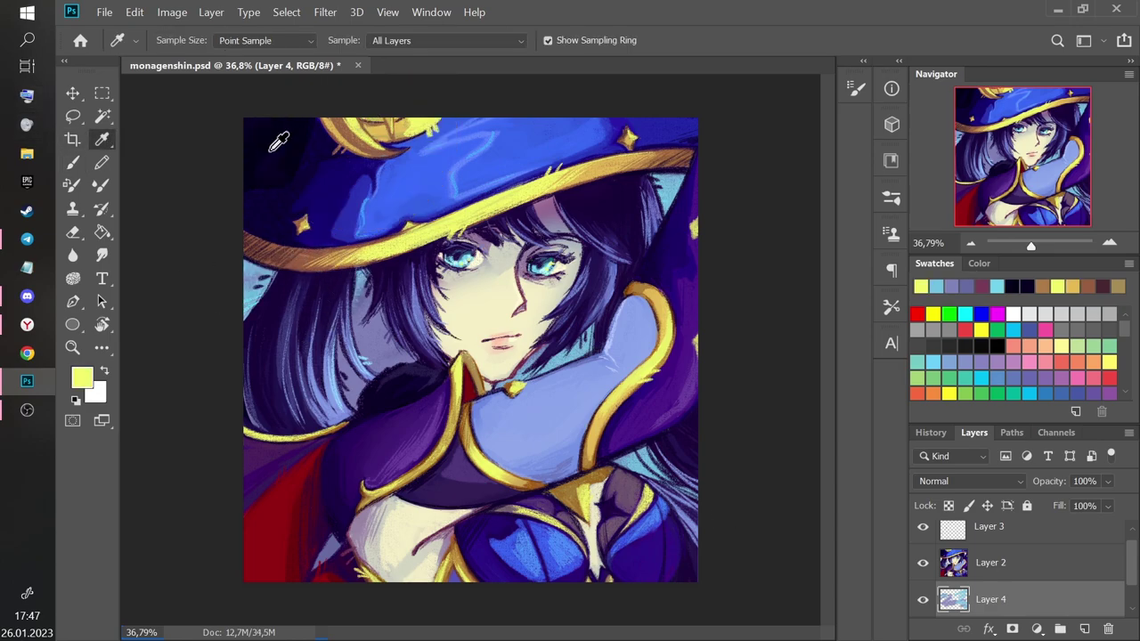
drag(24, 167, 25, 169)
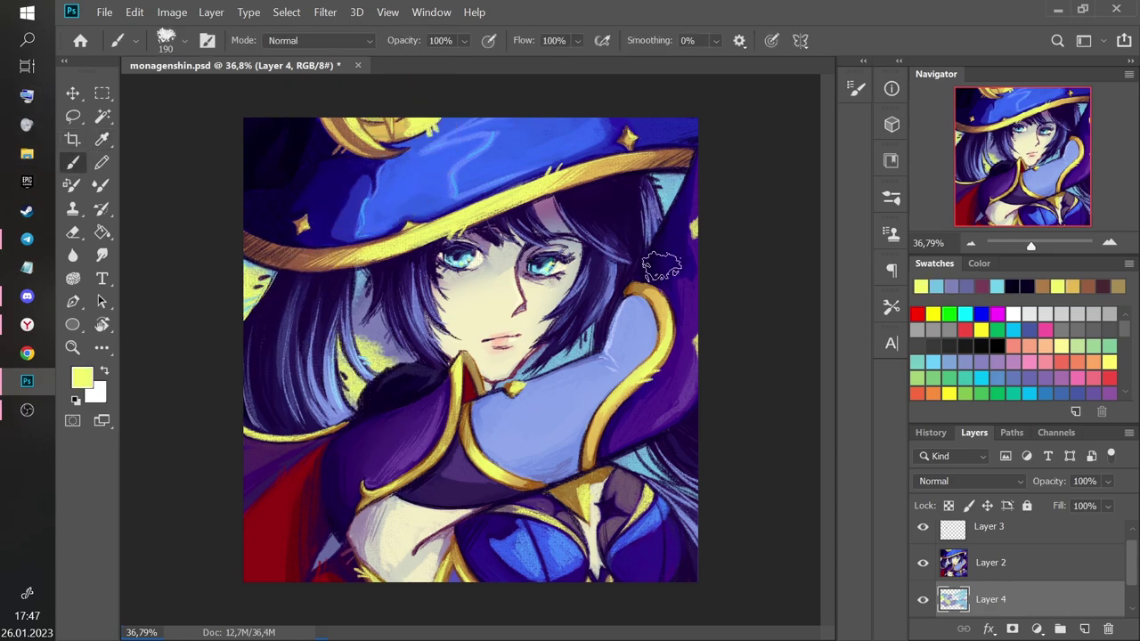
key(ctrl+z)
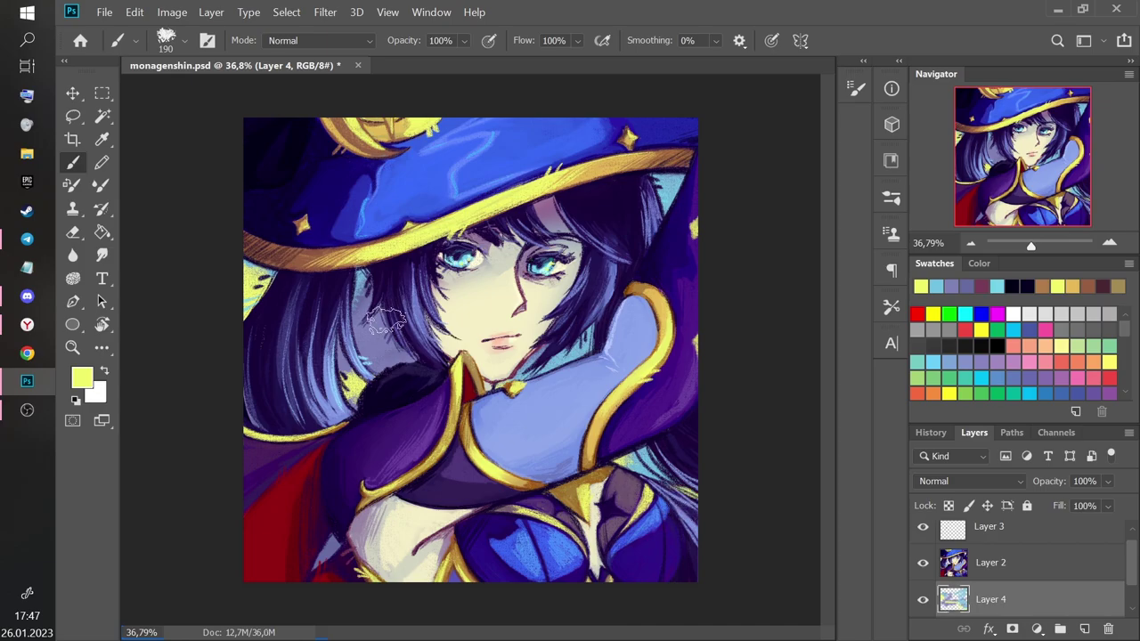